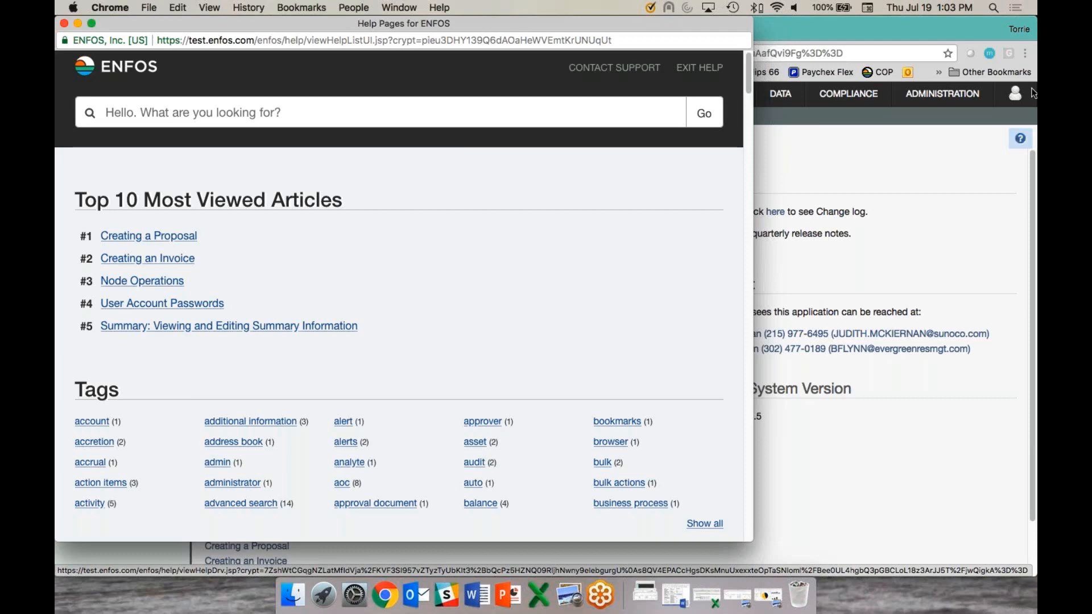
Step: Open another new tab in the main window, then open the full help pages and search them for "report"
{"action": "left_click", "coordinate": [808, 203]}
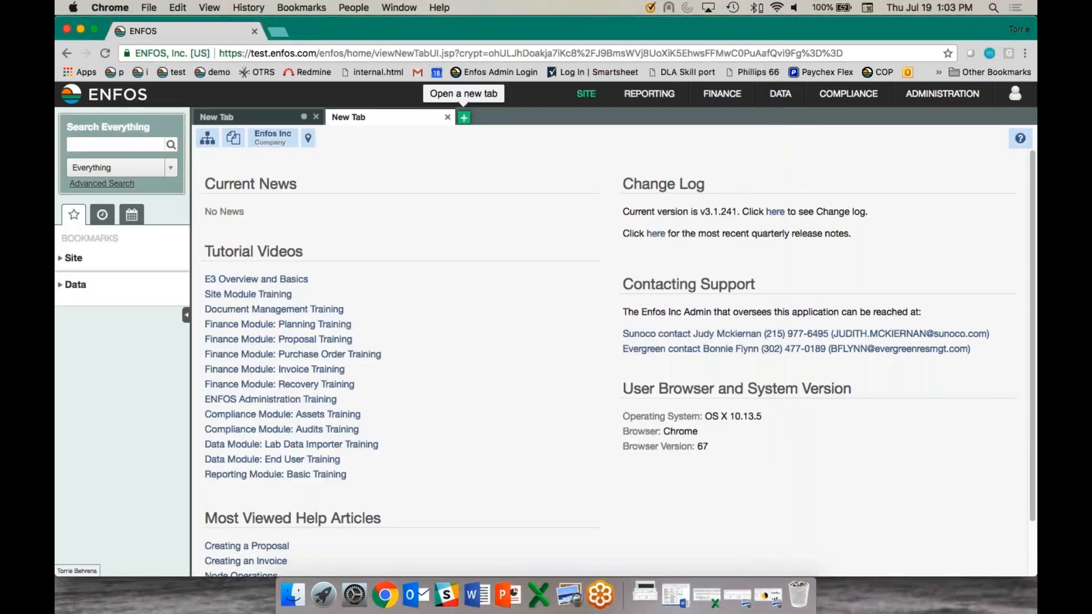
{"action": "left_click", "coordinate": [464, 117]}
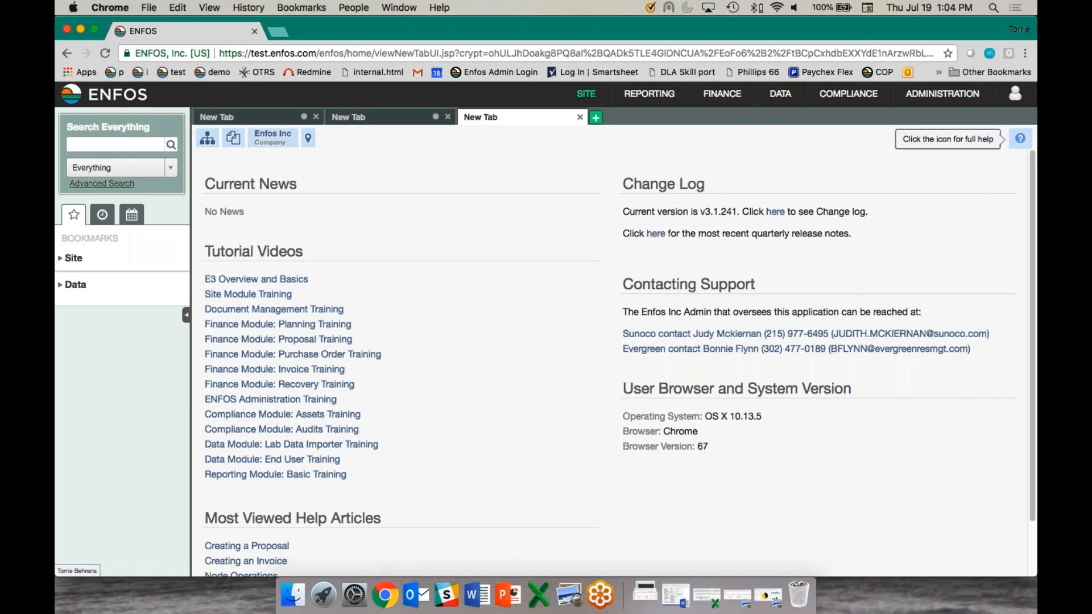
{"action": "left_click", "coordinate": [1019, 139]}
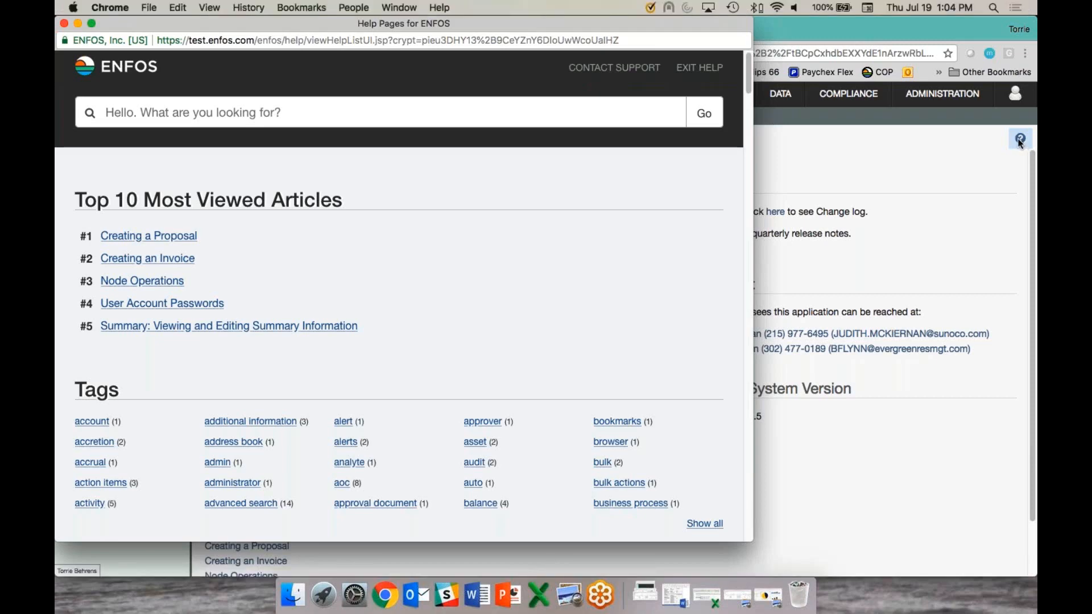
{"action": "left_click", "coordinate": [519, 101]}
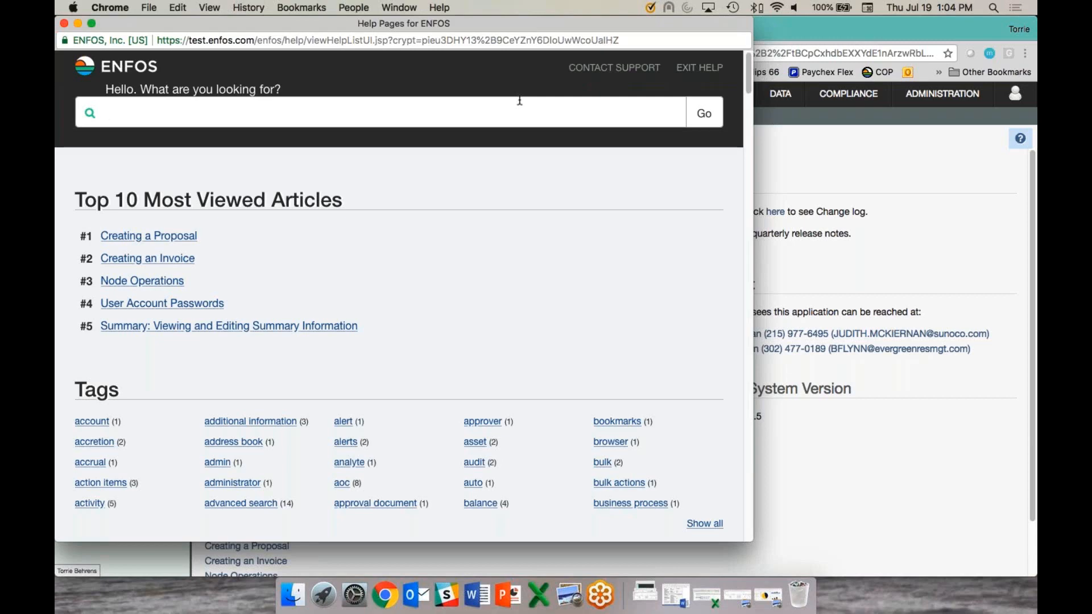
{"action": "type", "text": "report"}
{"action": "key", "text": "Return"}
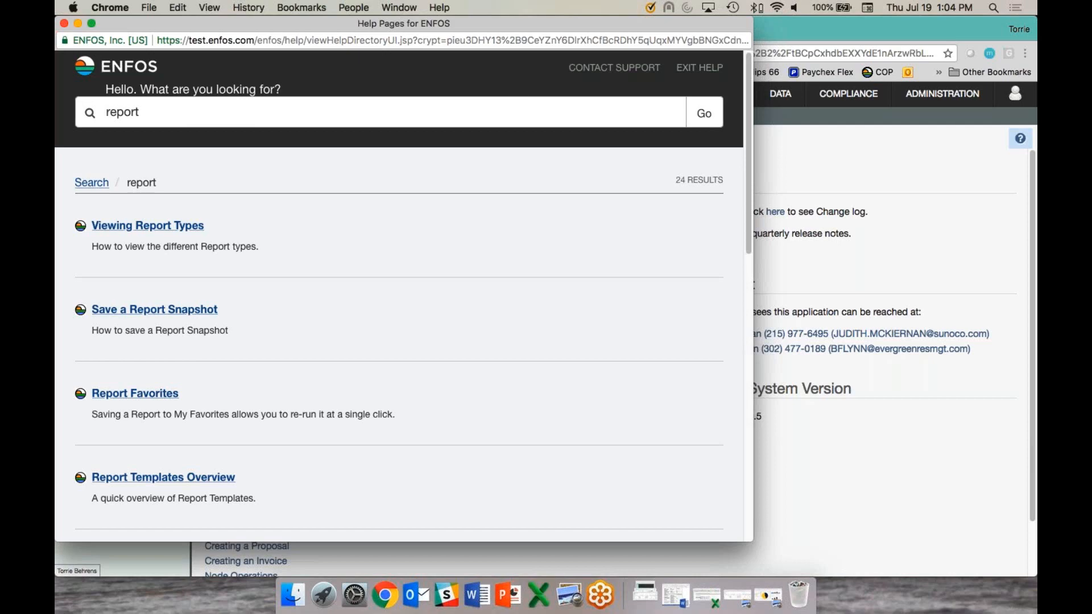
Step: Look through the help search results and open the Report Favorites article
{"action": "scroll", "coordinate": [745, 203], "scroll_direction": "down", "scroll_amount": 1}
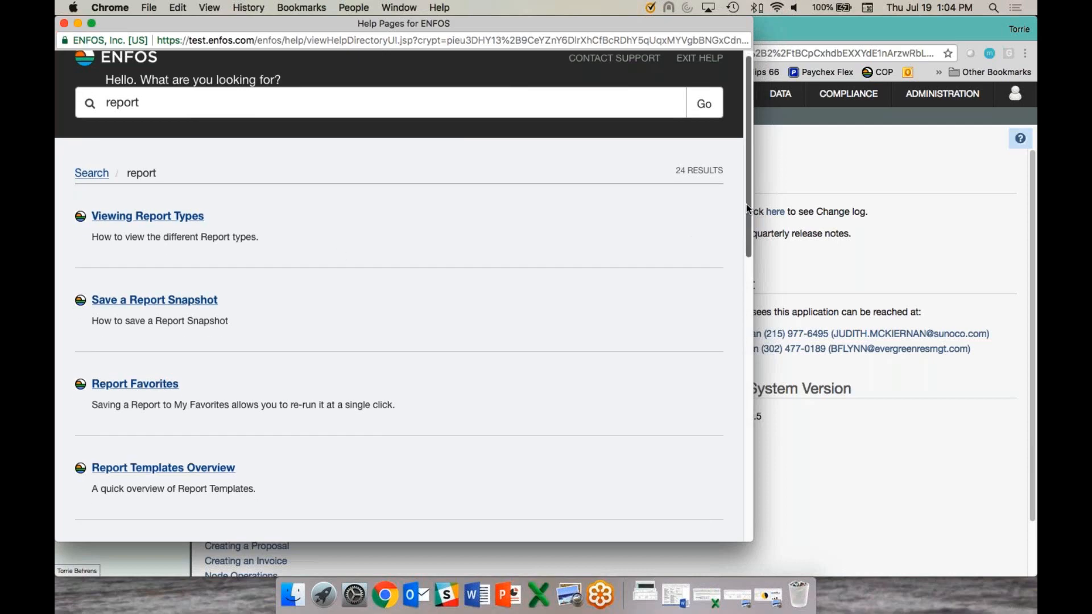
{"action": "scroll", "coordinate": [746, 204], "scroll_direction": "down", "scroll_amount": 3}
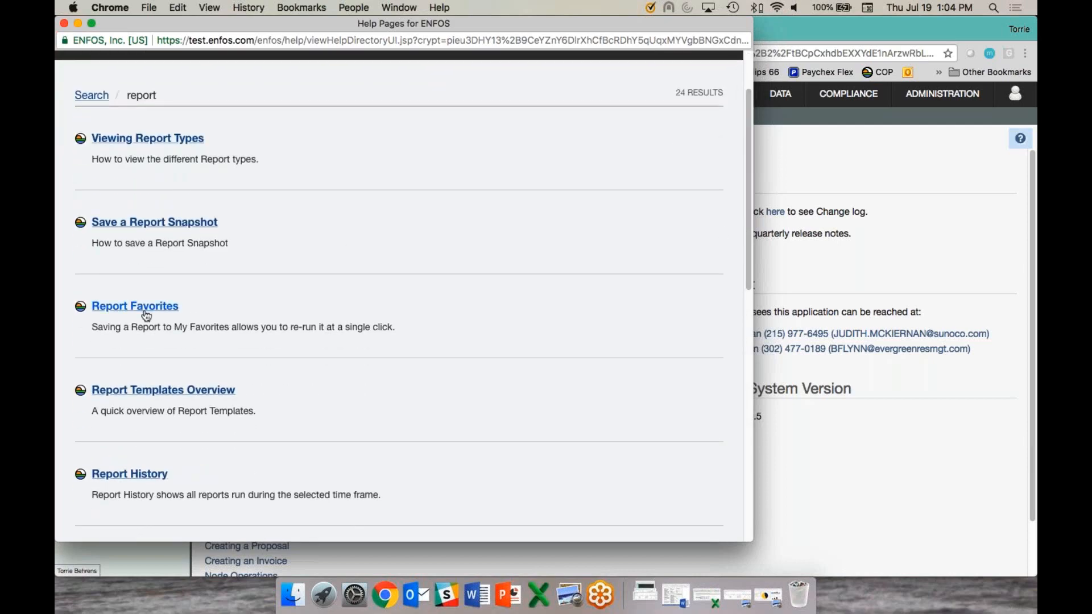
{"action": "left_click", "coordinate": [145, 310]}
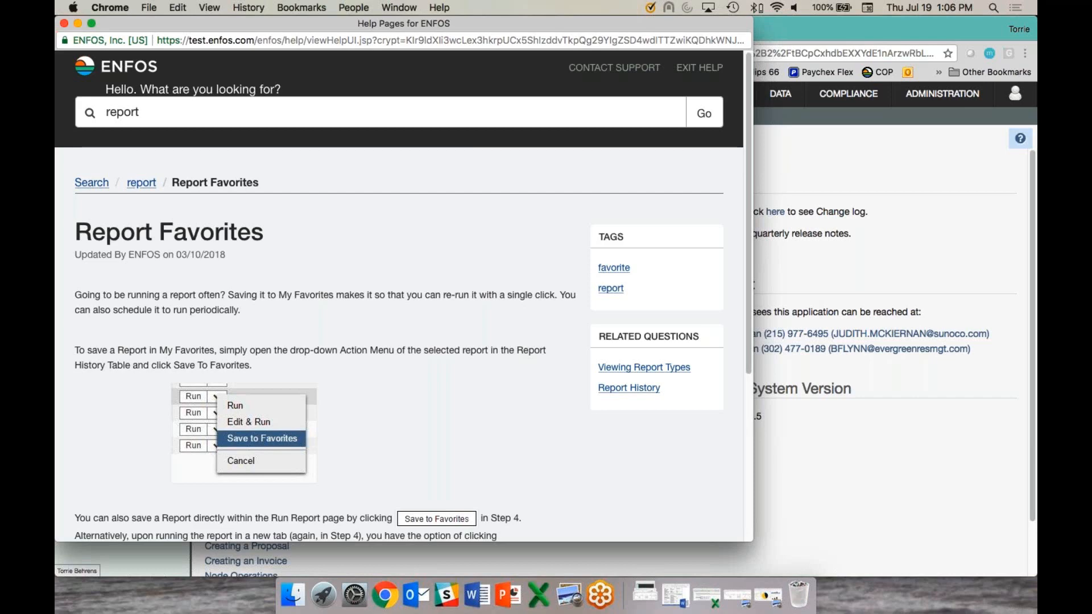
Step: Close the help window and the two extra New Tab pages, leaving a single tab open
{"action": "left_click", "coordinate": [64, 24]}
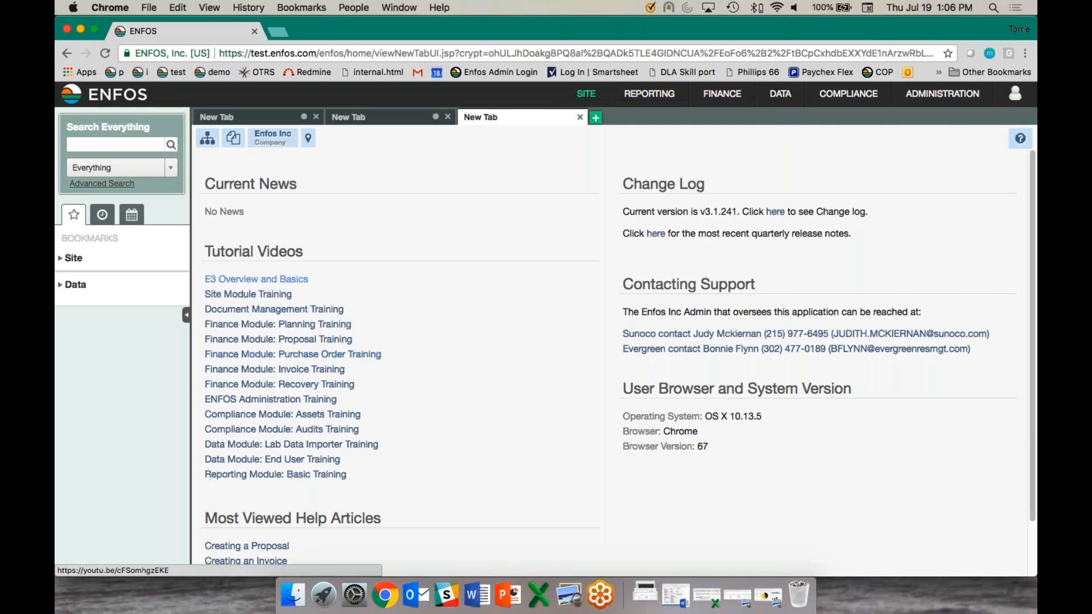
{"action": "left_click", "coordinate": [316, 117]}
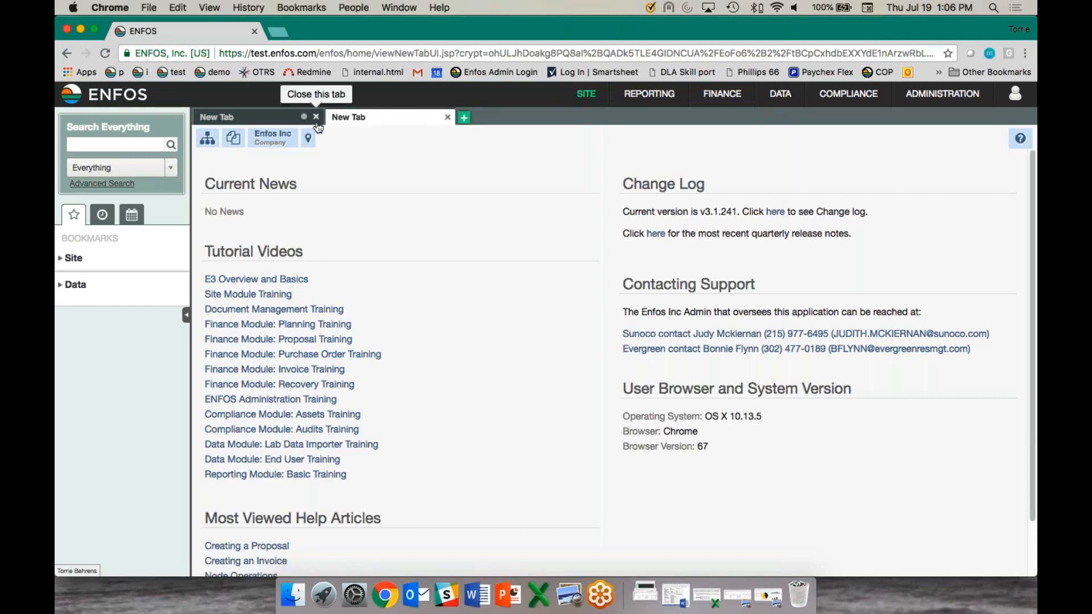
{"action": "left_click", "coordinate": [316, 118]}
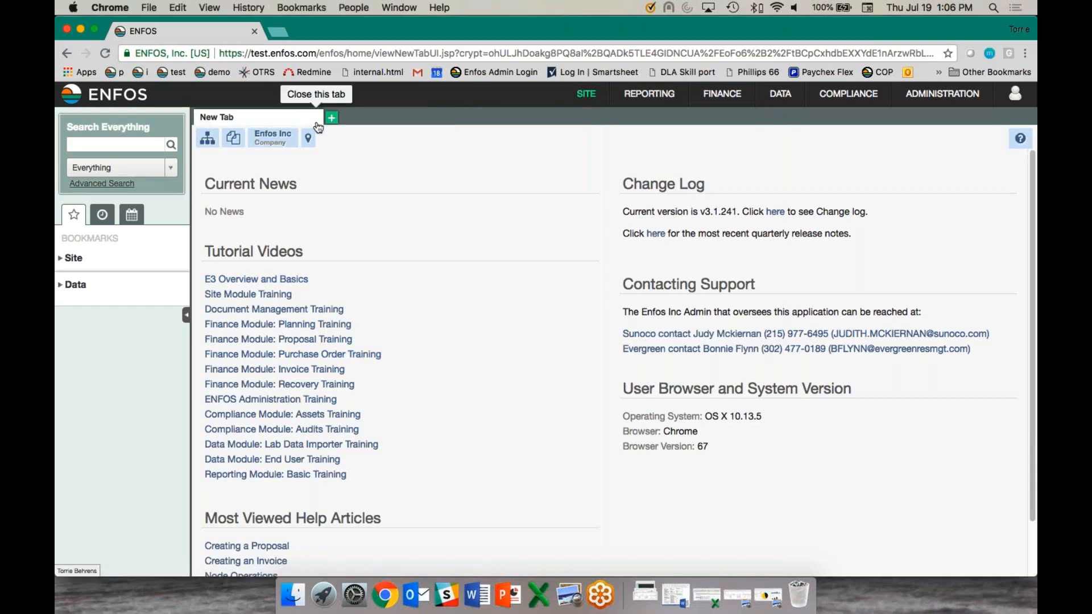
Step: Open Advanced Search and set its search type to Site
{"action": "left_click", "coordinate": [97, 185]}
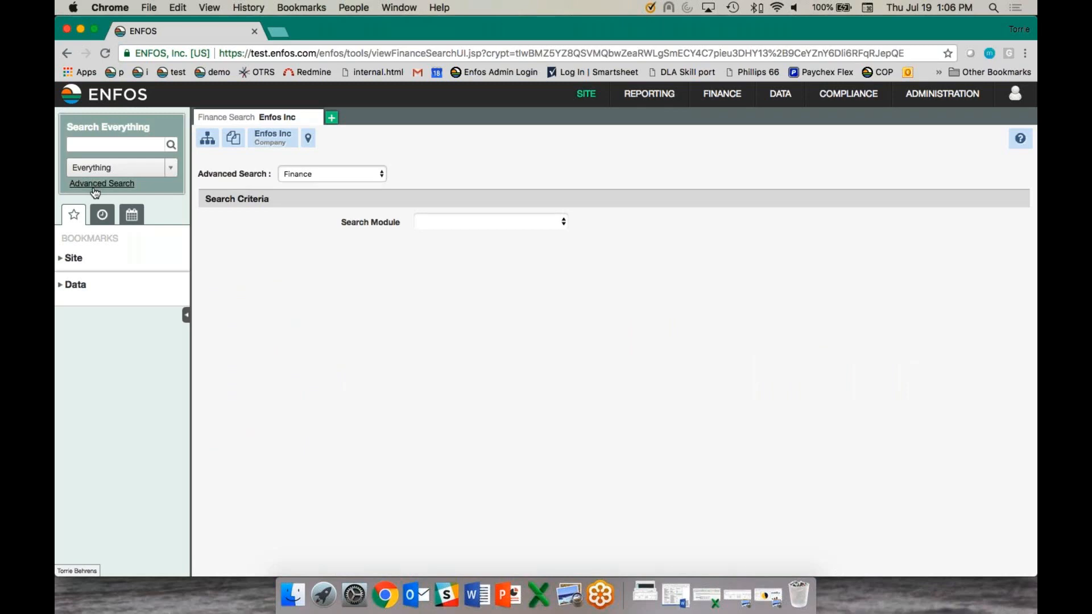
{"action": "left_click", "coordinate": [304, 174]}
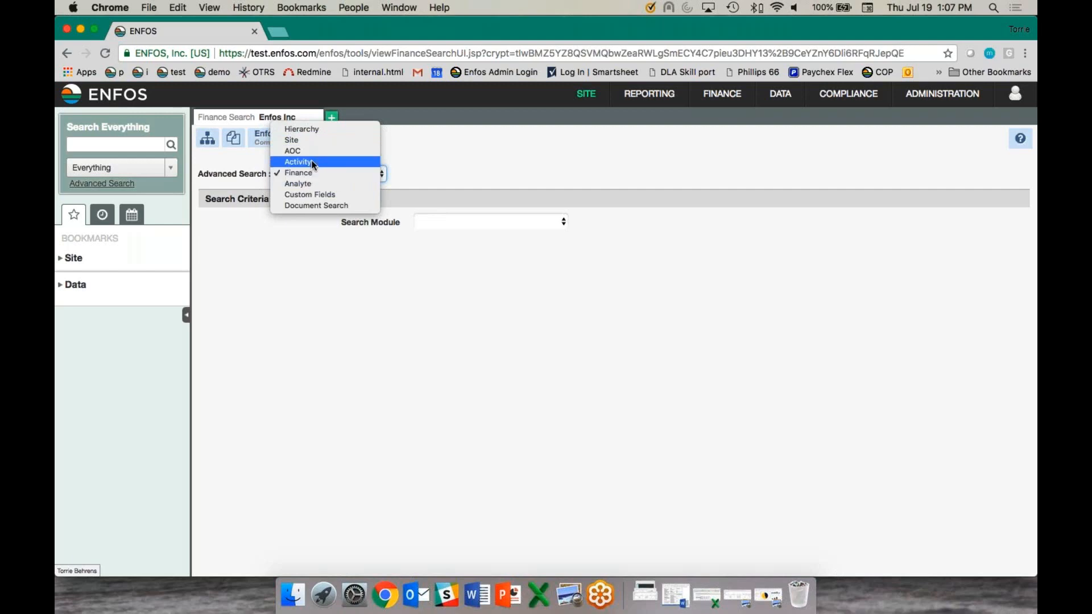
{"action": "left_click", "coordinate": [316, 138]}
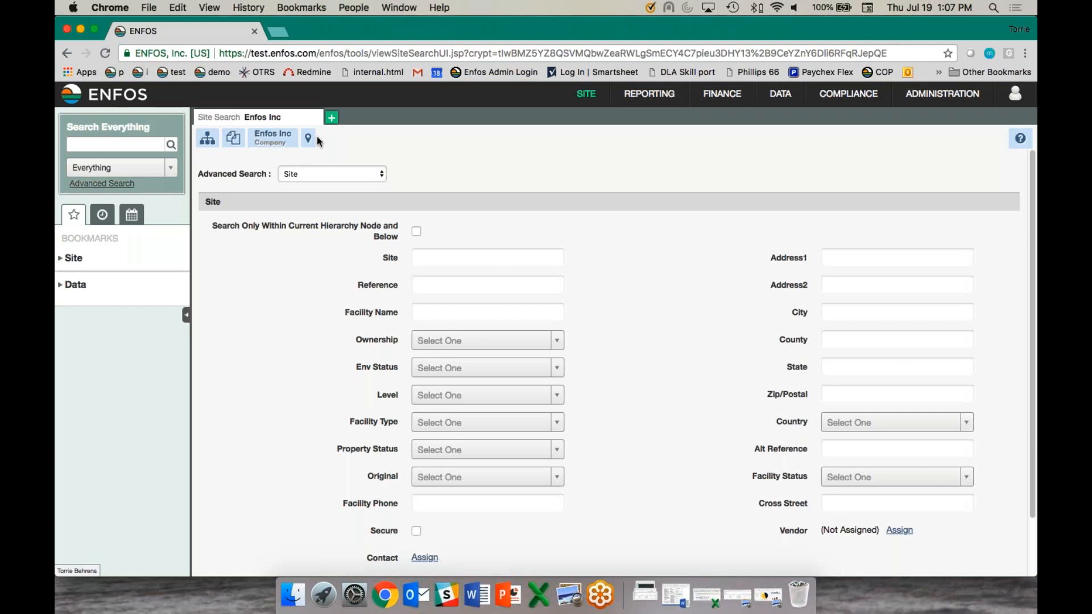
Step: Enter MI as the State criterion and run the site search
{"action": "left_click", "coordinate": [864, 367]}
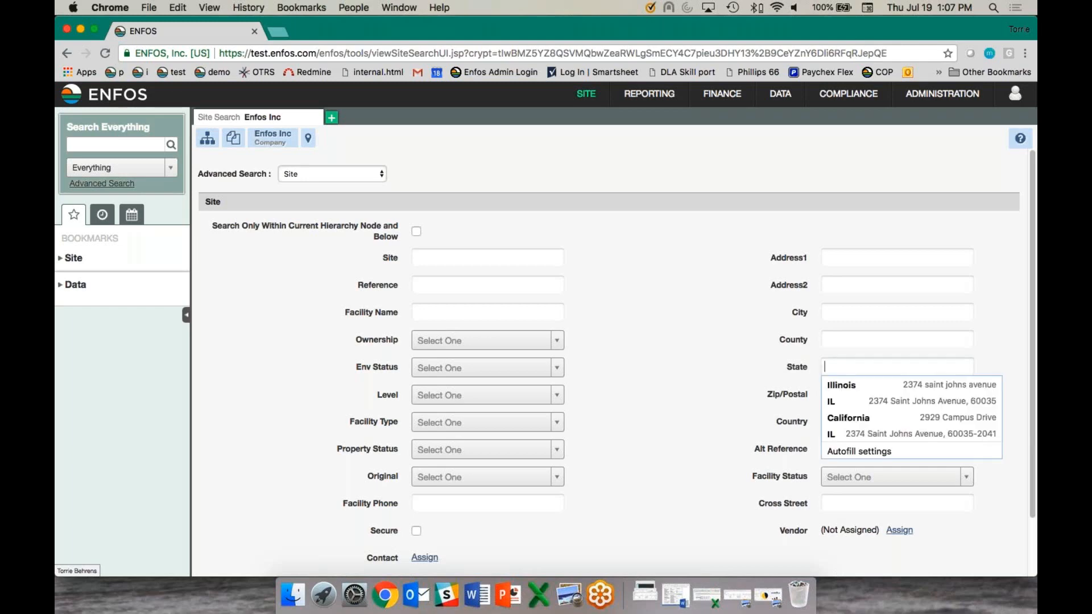
{"action": "type", "text": "MI"}
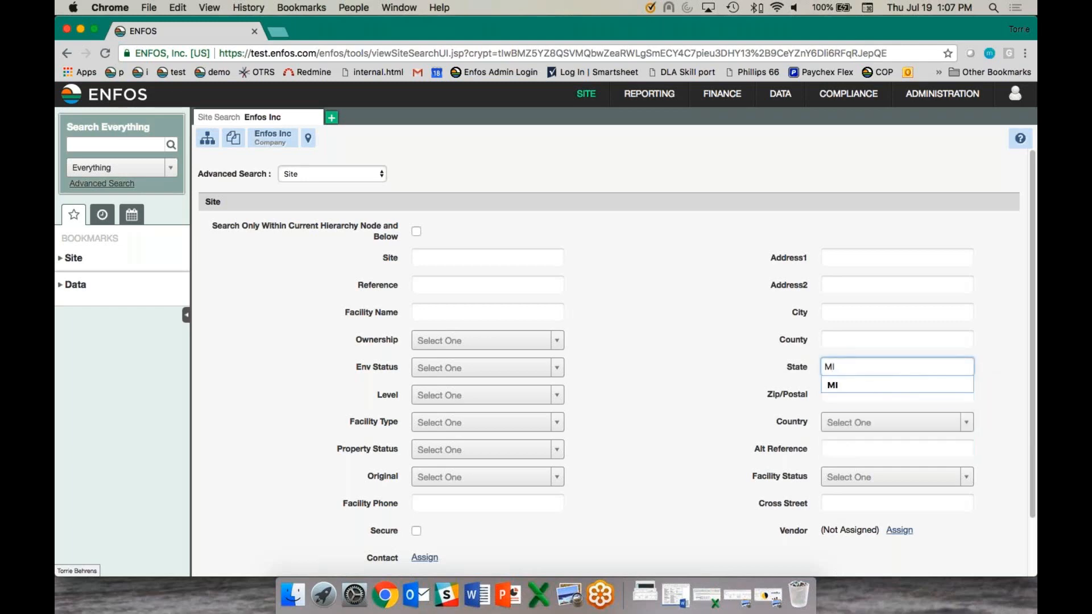
{"action": "left_click", "coordinate": [694, 368]}
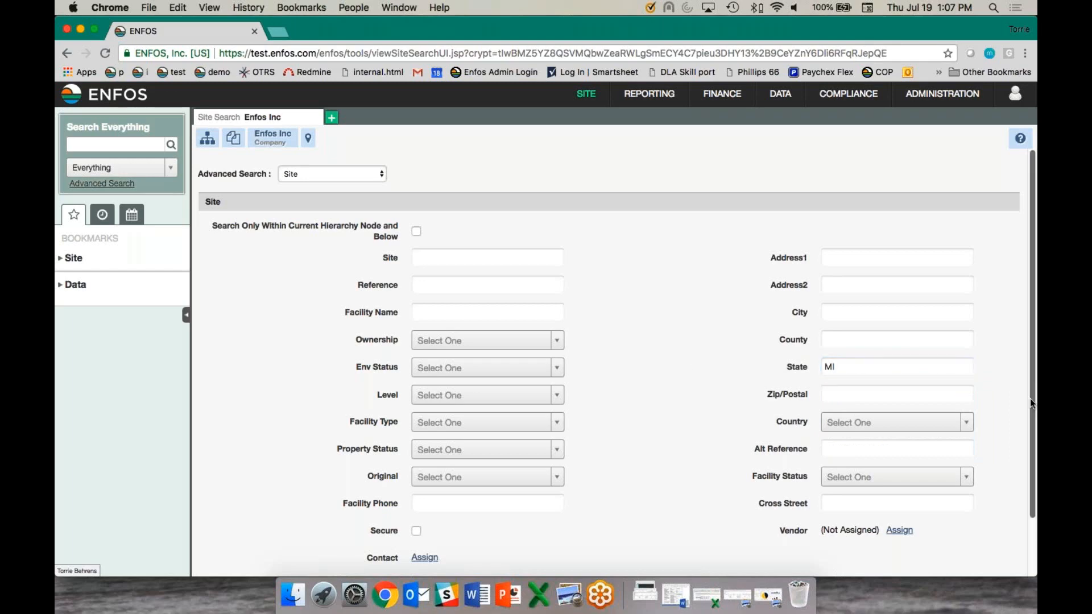
{"action": "scroll", "coordinate": [1029, 430], "scroll_direction": "down", "scroll_amount": 2}
{"action": "left_click", "coordinate": [596, 529]}
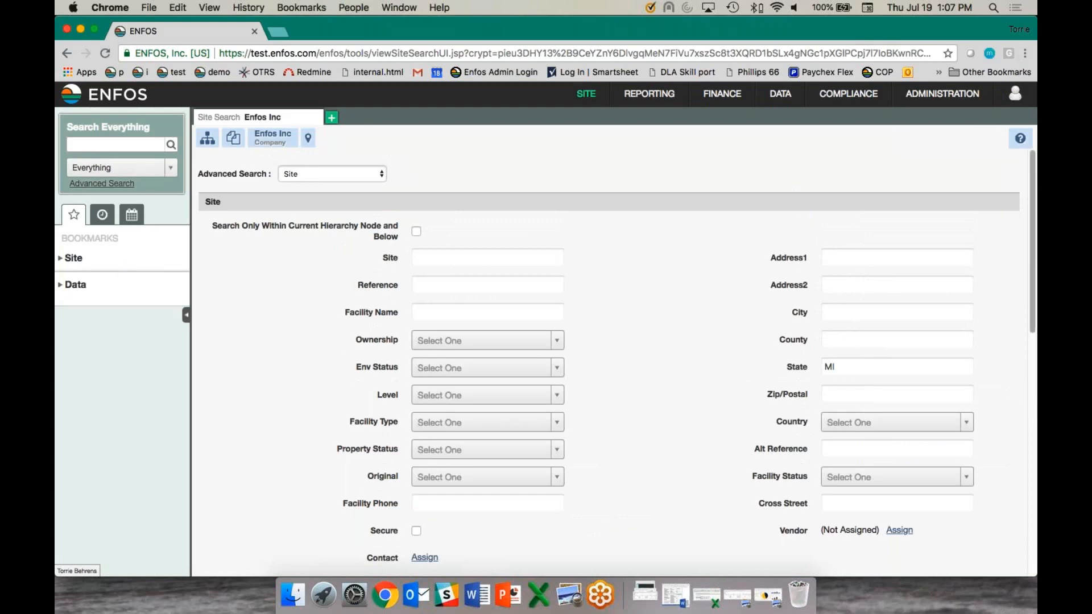
Step: Examine the MI site results, including the total row count, the download option and the listed sites
{"action": "left_click_drag", "start_coordinate": [1030, 280], "coordinate": [1027, 424]}
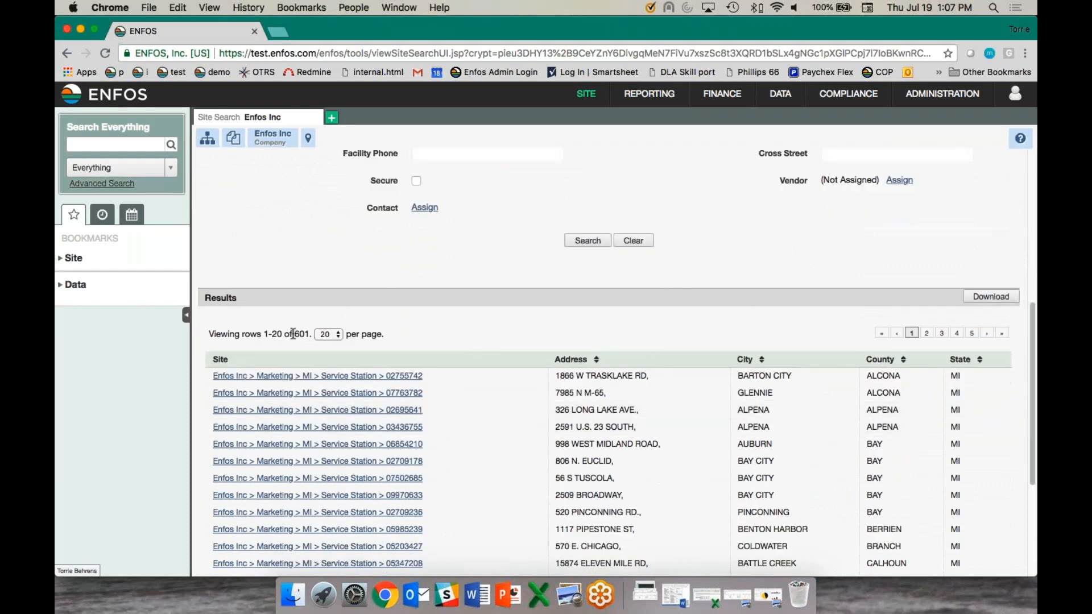
{"action": "left_click_drag", "start_coordinate": [293, 334], "coordinate": [309, 334]}
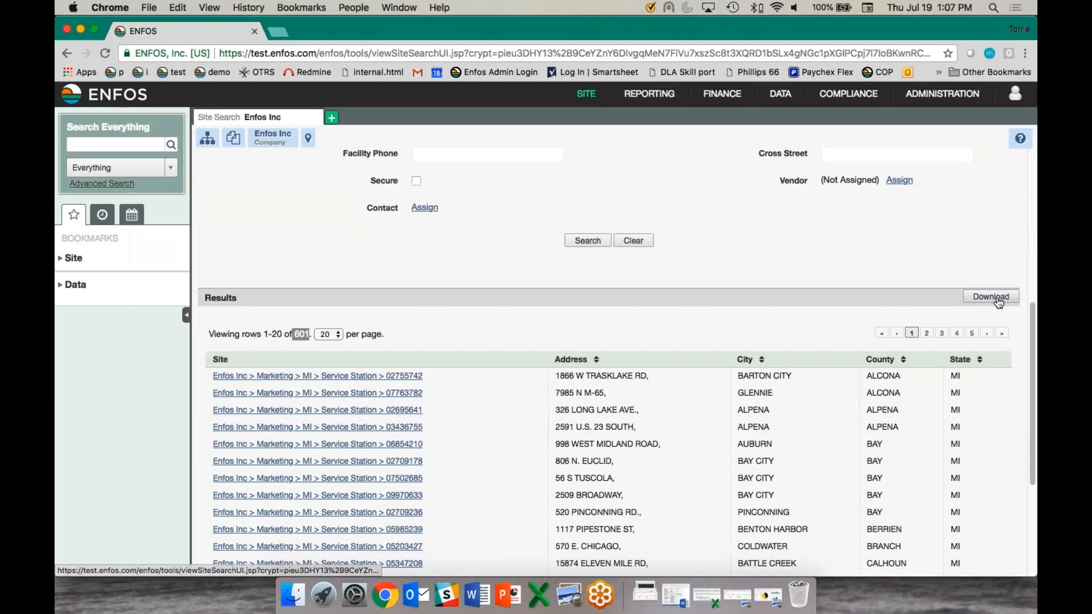
{"action": "scroll", "coordinate": [1030, 353], "scroll_direction": "down", "scroll_amount": 1}
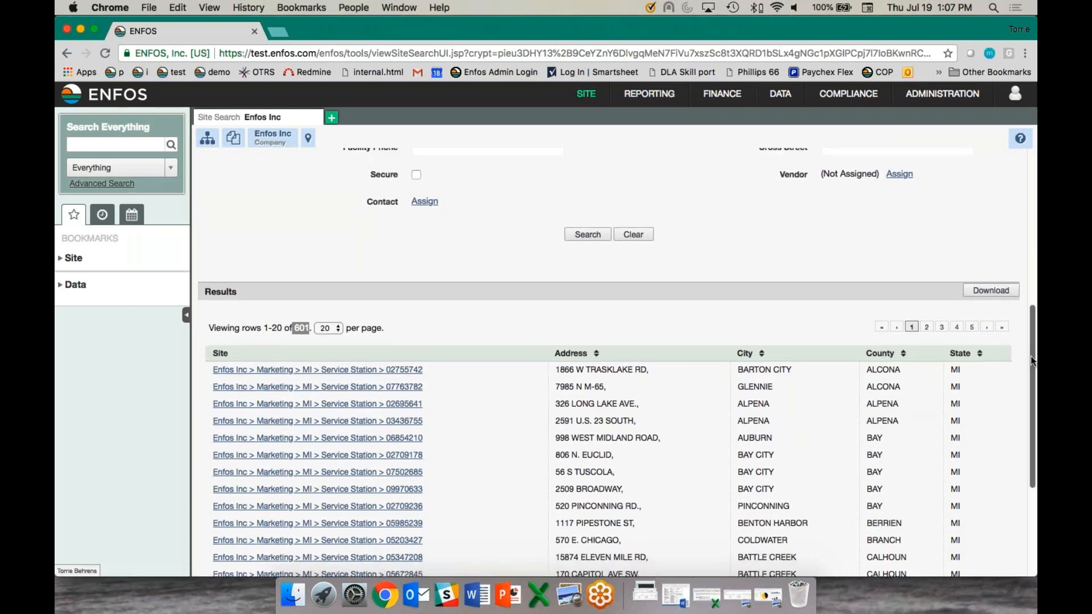
{"action": "scroll", "coordinate": [1030, 356], "scroll_direction": "down", "scroll_amount": 2}
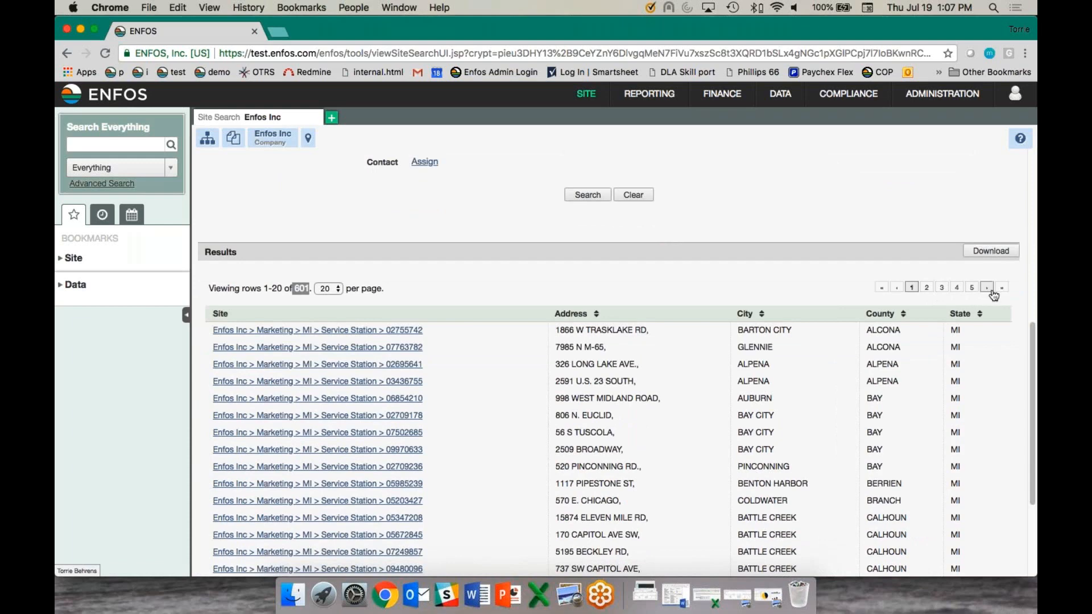
{"action": "scroll", "coordinate": [1033, 349], "scroll_direction": "down", "scroll_amount": 1}
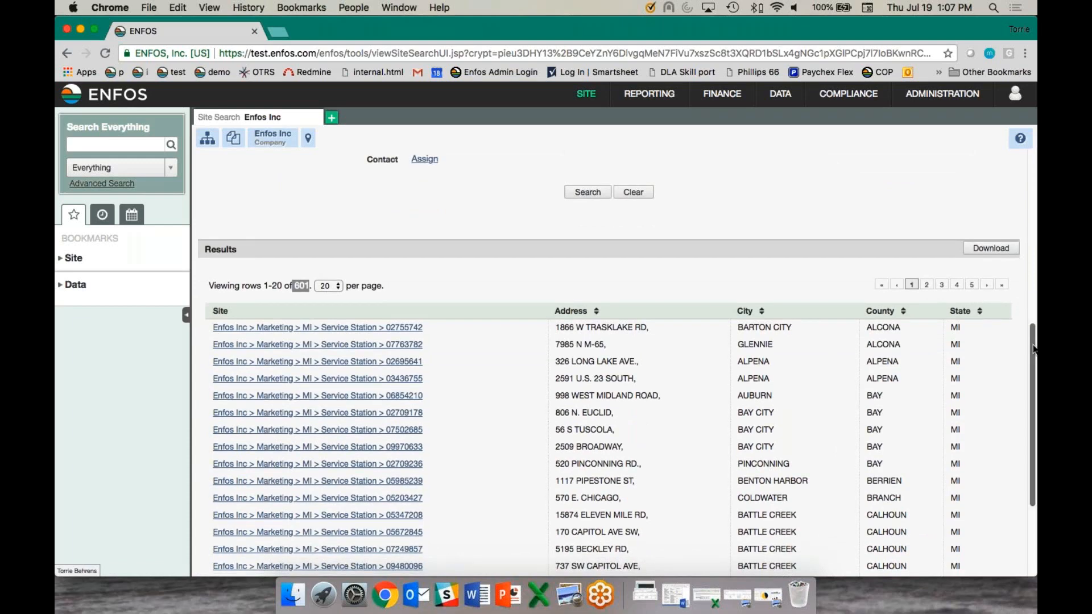
{"action": "scroll", "coordinate": [1034, 349], "scroll_direction": "down", "scroll_amount": 1}
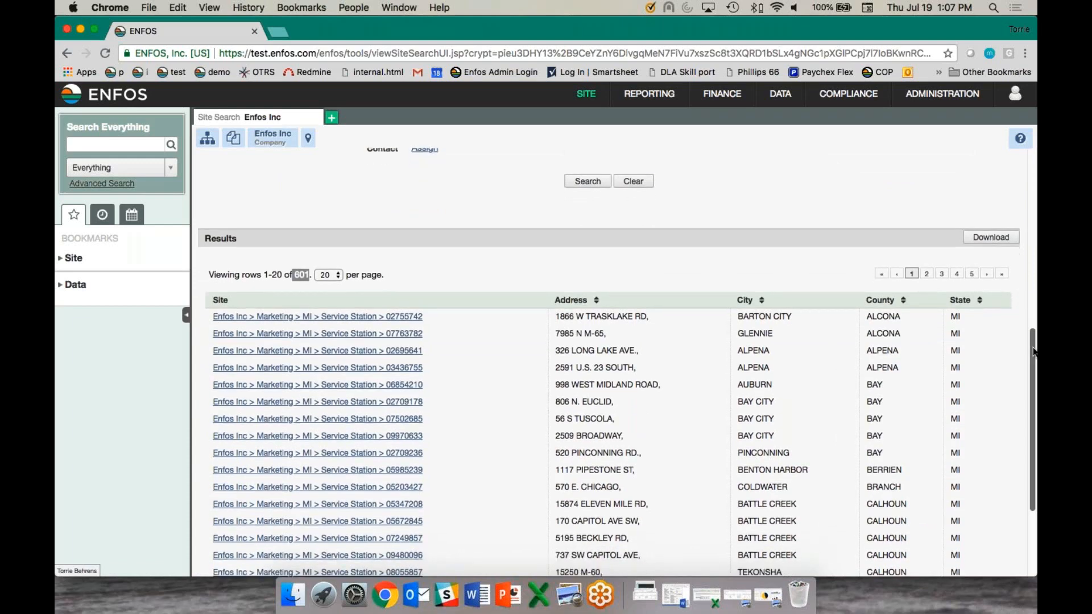
{"action": "scroll", "coordinate": [1034, 351], "scroll_direction": "down", "scroll_amount": 5}
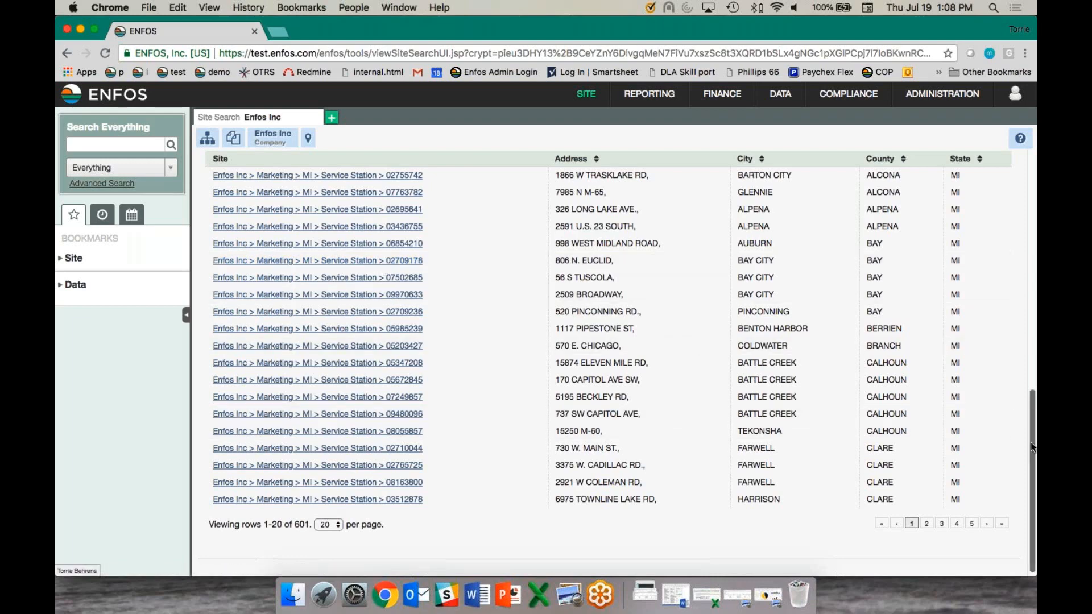
Step: Narrow the site search by setting Env Status to Active and run it again
{"action": "left_click_drag", "start_coordinate": [1030, 442], "coordinate": [1035, 211]}
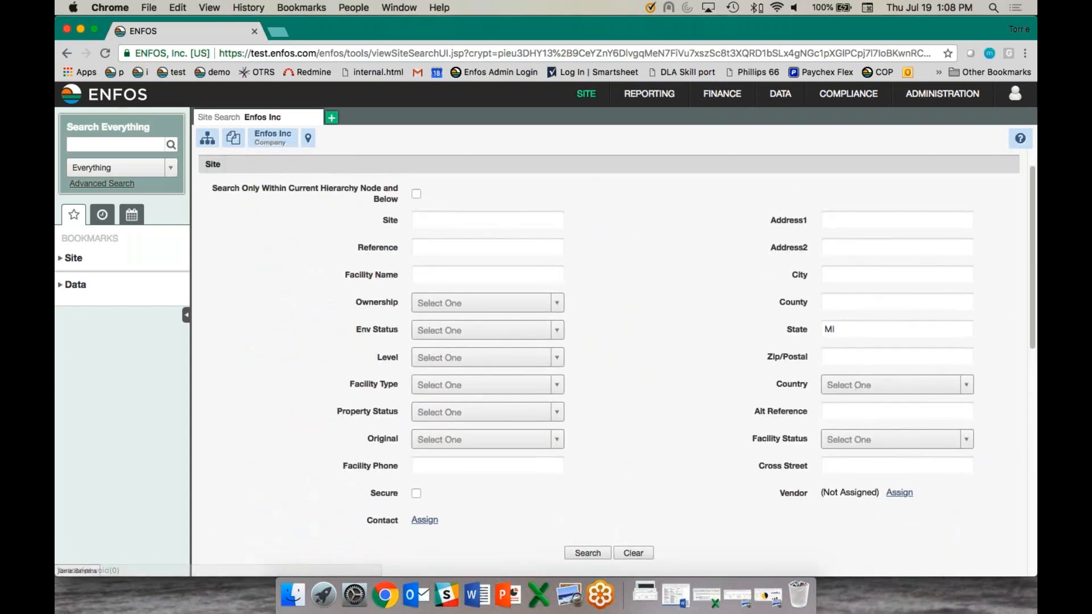
{"action": "left_click", "coordinate": [543, 331]}
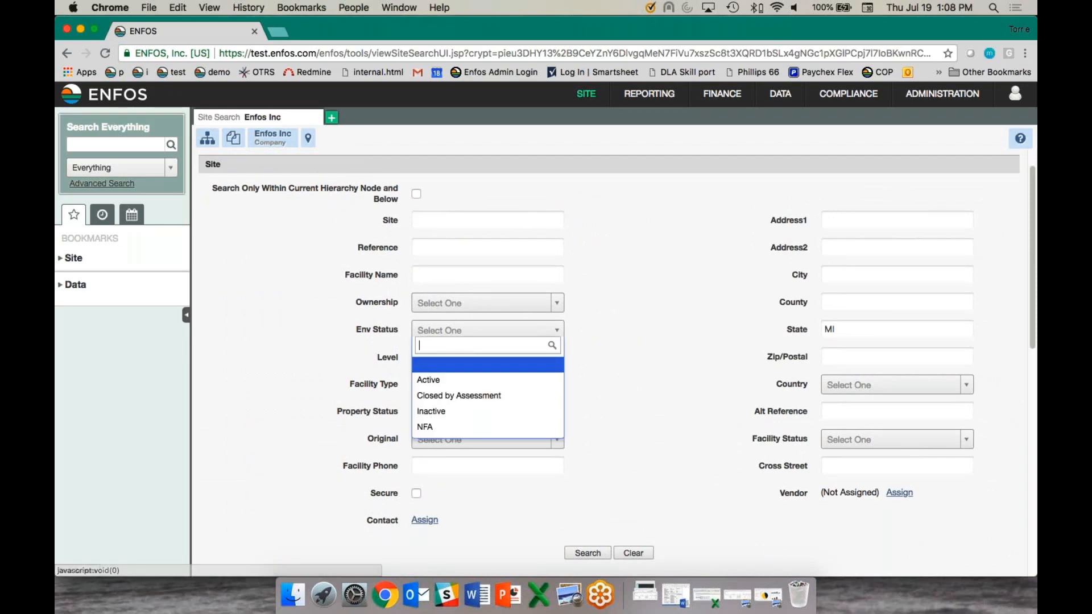
{"action": "left_click", "coordinate": [529, 379]}
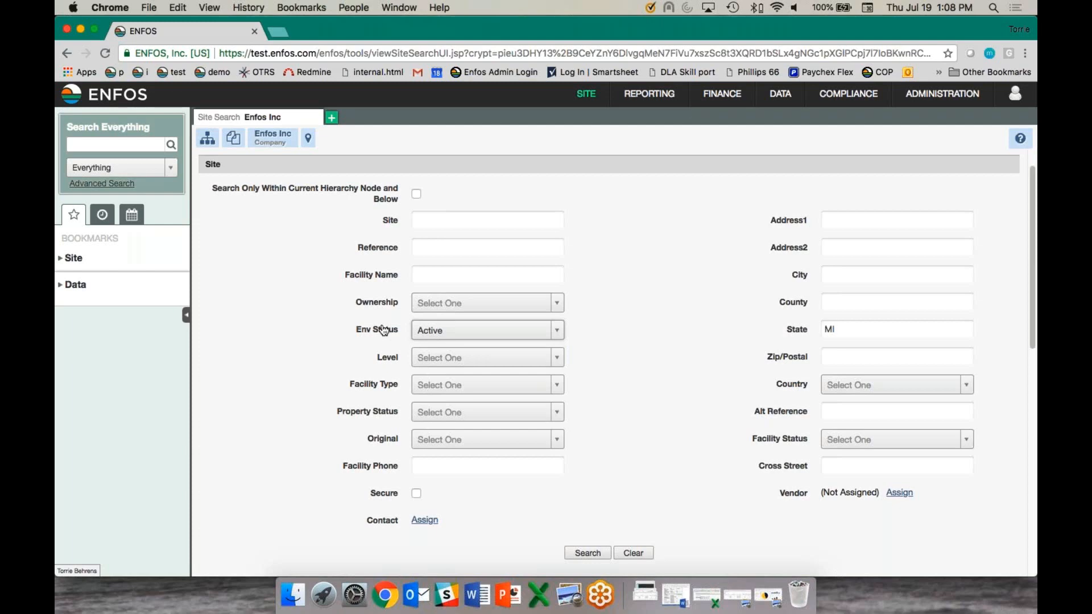
{"action": "left_click", "coordinate": [587, 553]}
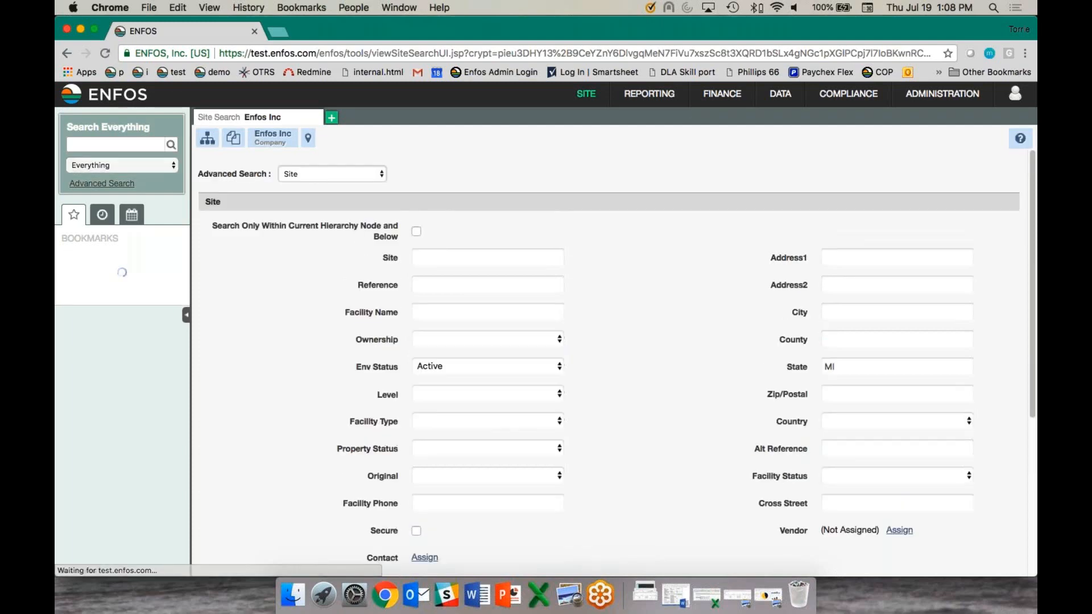
Step: Review the results for active MI sites and check the total number of rows
{"action": "scroll", "coordinate": [1010, 372], "scroll_direction": "down", "scroll_amount": 5}
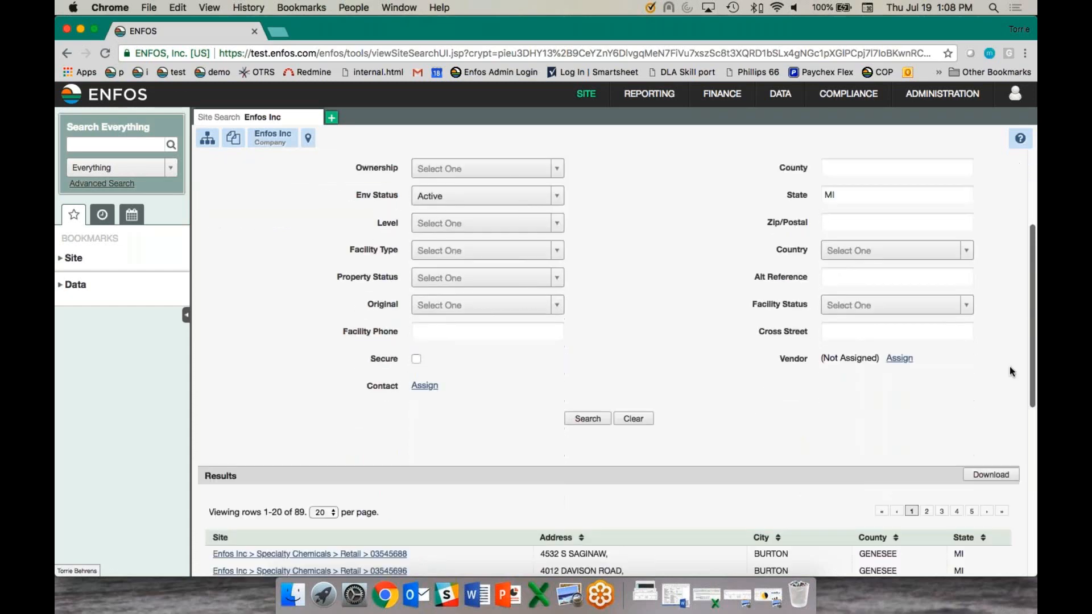
{"action": "scroll", "coordinate": [1008, 366], "scroll_direction": "down", "scroll_amount": 5}
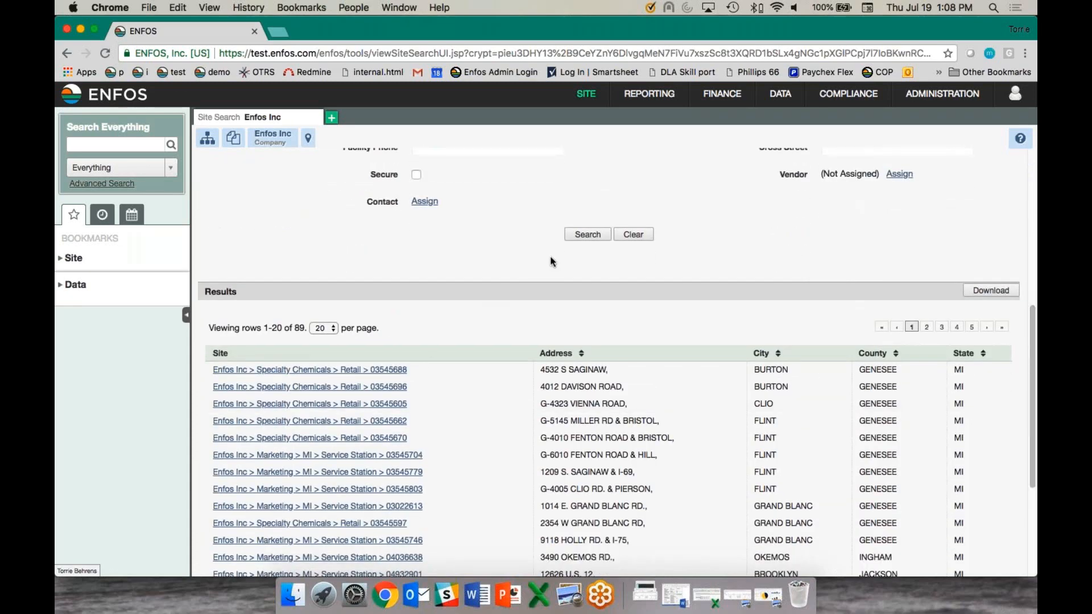
{"action": "double_click", "coordinate": [300, 328]}
{"action": "left_click_drag", "start_coordinate": [302, 323], "coordinate": [305, 322]}
{"action": "scroll", "coordinate": [1030, 328], "scroll_direction": "up", "scroll_amount": 1}
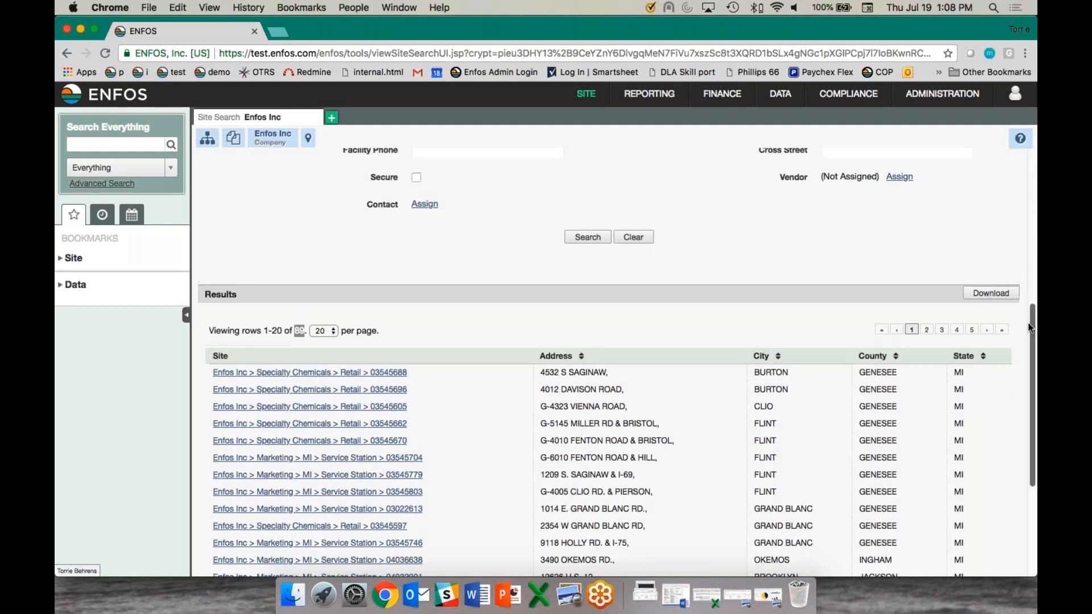
Step: Switch the advanced search type to Finance and select Planning as the search module
{"action": "scroll", "coordinate": [1030, 327], "scroll_direction": "up", "scroll_amount": 10}
{"action": "left_click", "coordinate": [335, 174]}
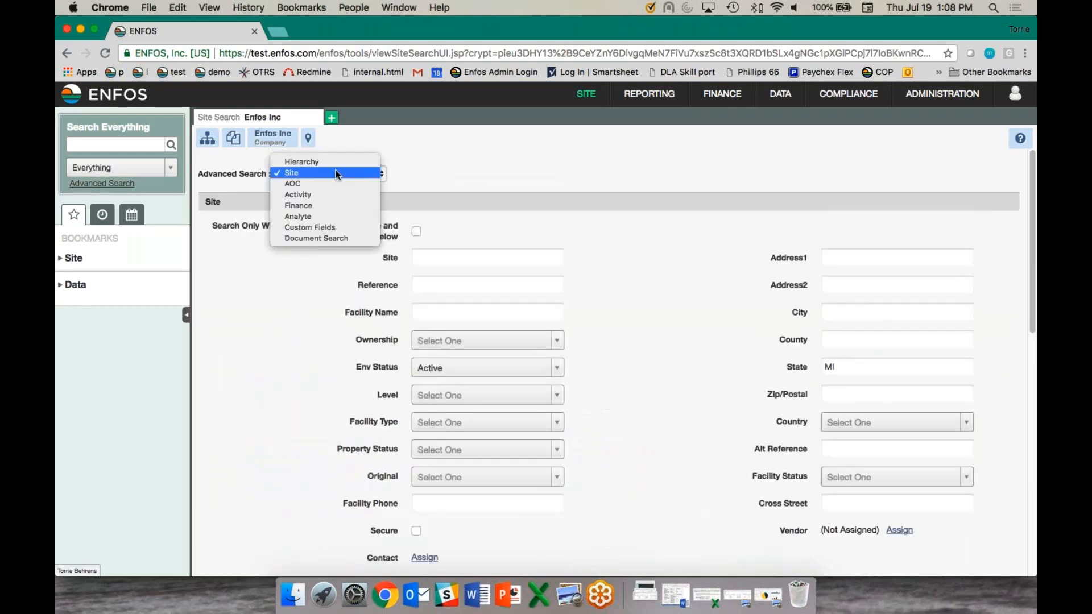
{"action": "left_click", "coordinate": [331, 206]}
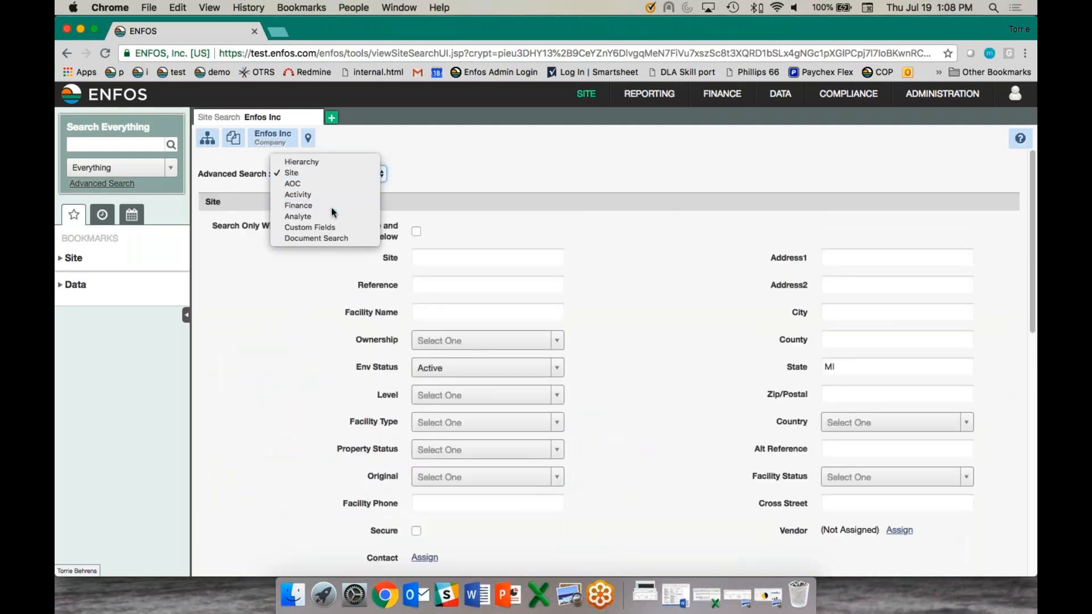
{"action": "left_click", "coordinate": [489, 222]}
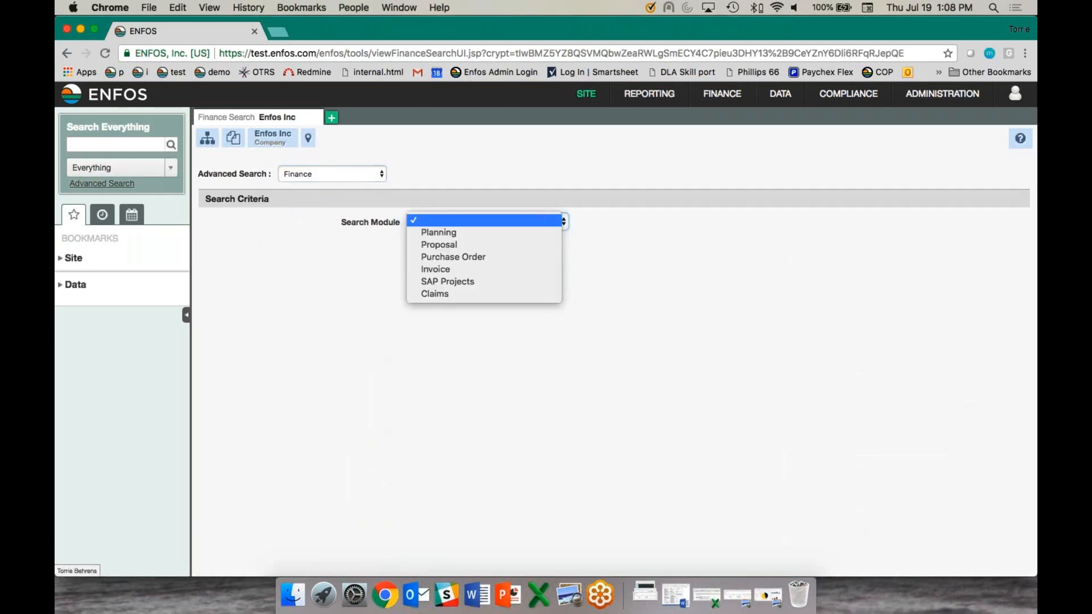
{"action": "left_click", "coordinate": [434, 233]}
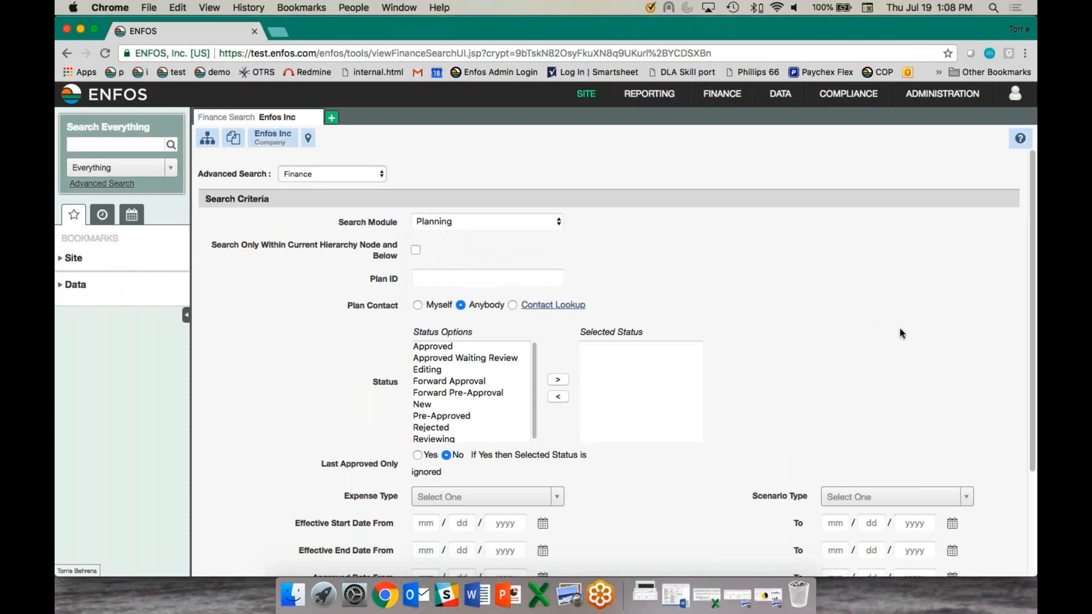
Step: Run the Planning search without any criteria and bring up its results
{"action": "scroll", "coordinate": [1018, 438], "scroll_direction": "down", "scroll_amount": 5}
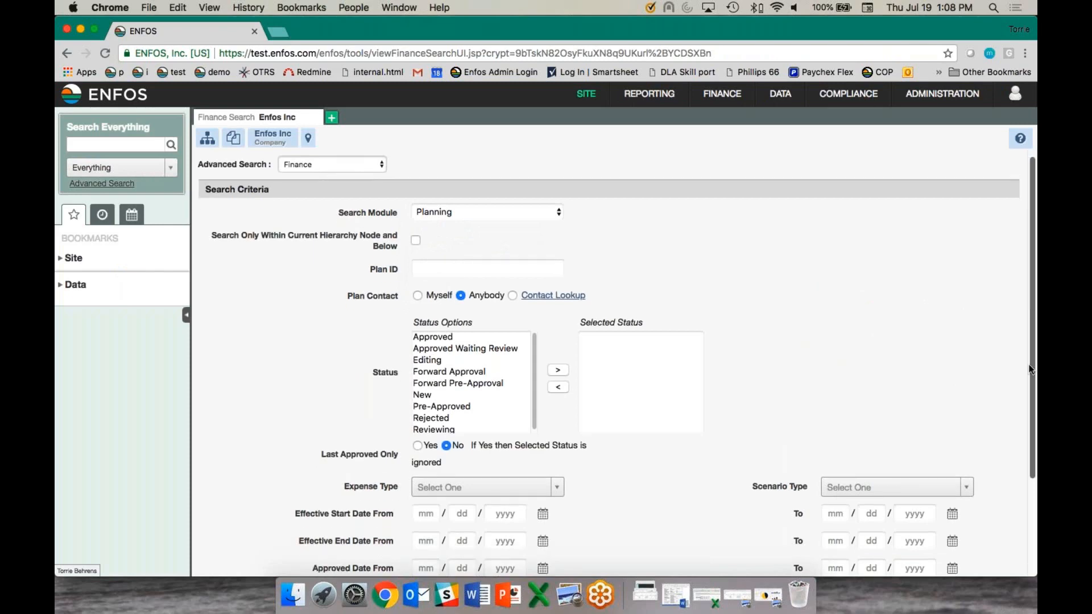
{"action": "left_click", "coordinate": [583, 507]}
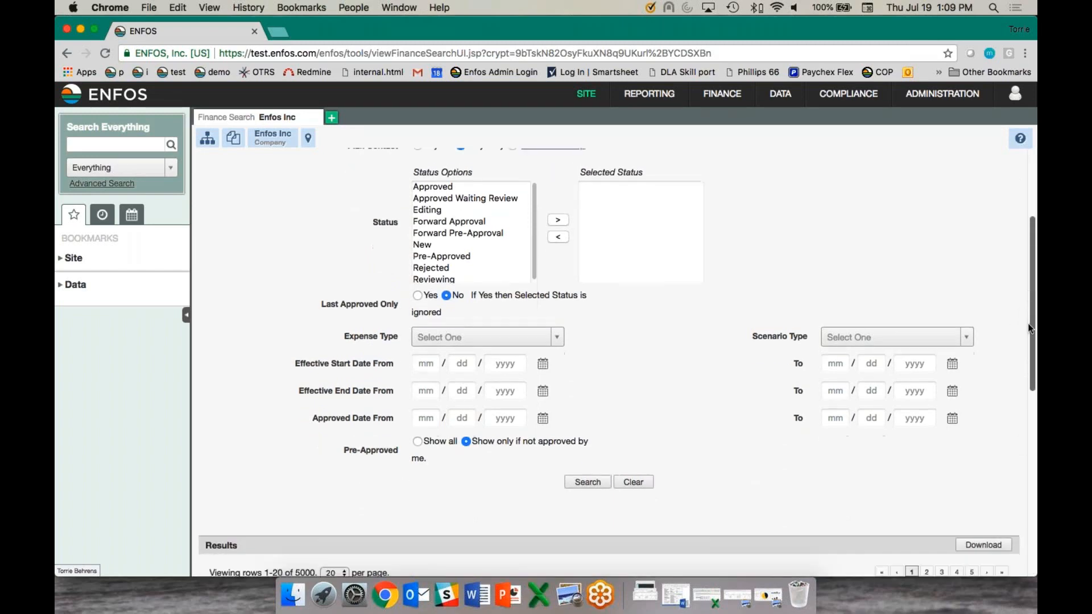
{"action": "scroll", "coordinate": [1022, 368], "scroll_direction": "down", "scroll_amount": 5}
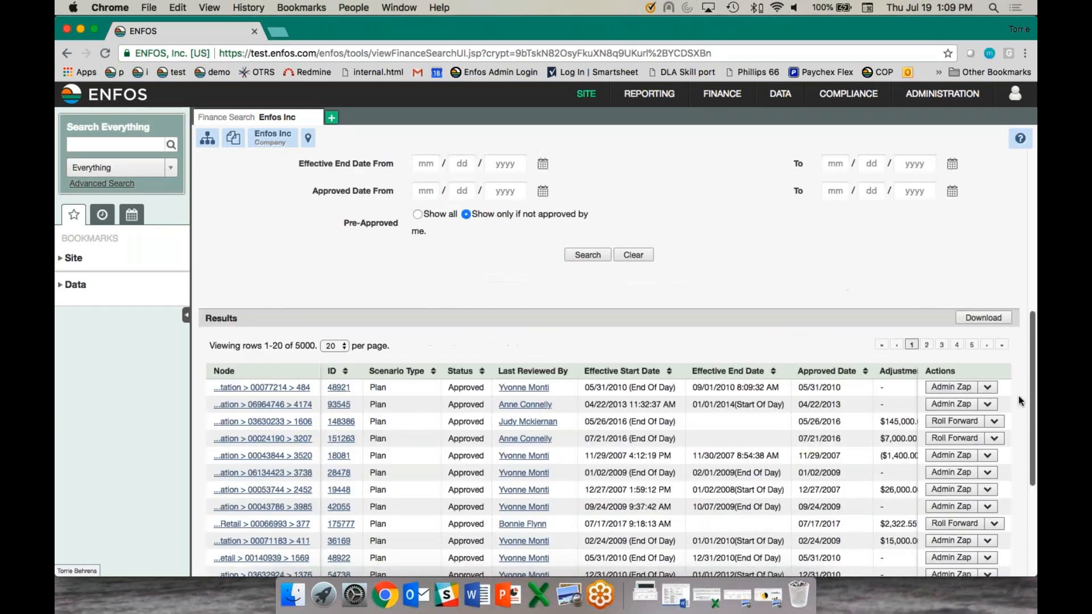
Step: View the export options for the planning results and close them without exporting
{"action": "left_click", "coordinate": [983, 318]}
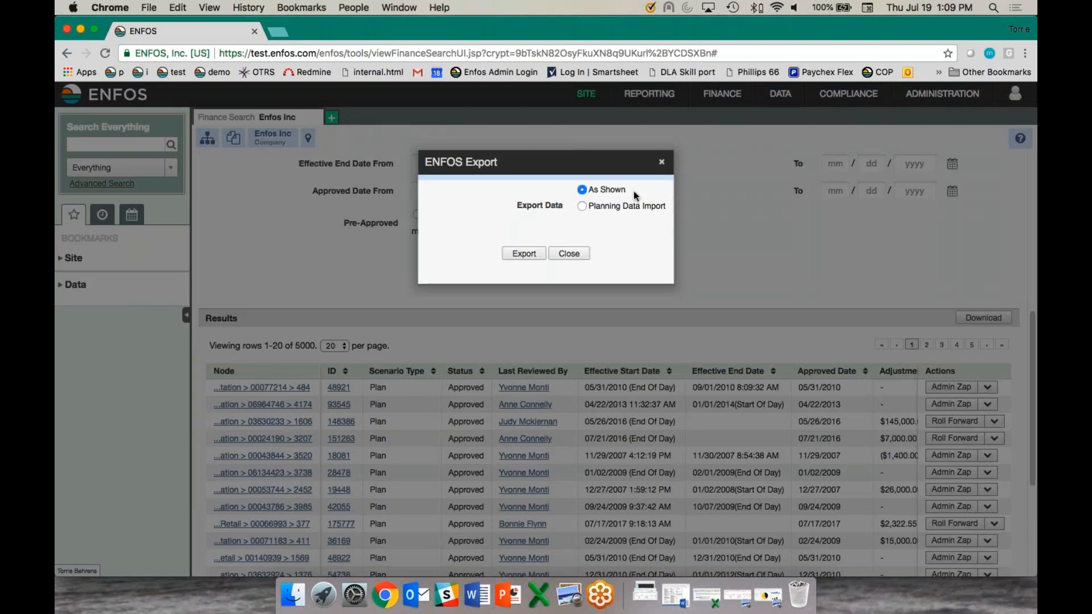
{"action": "left_click", "coordinate": [661, 162]}
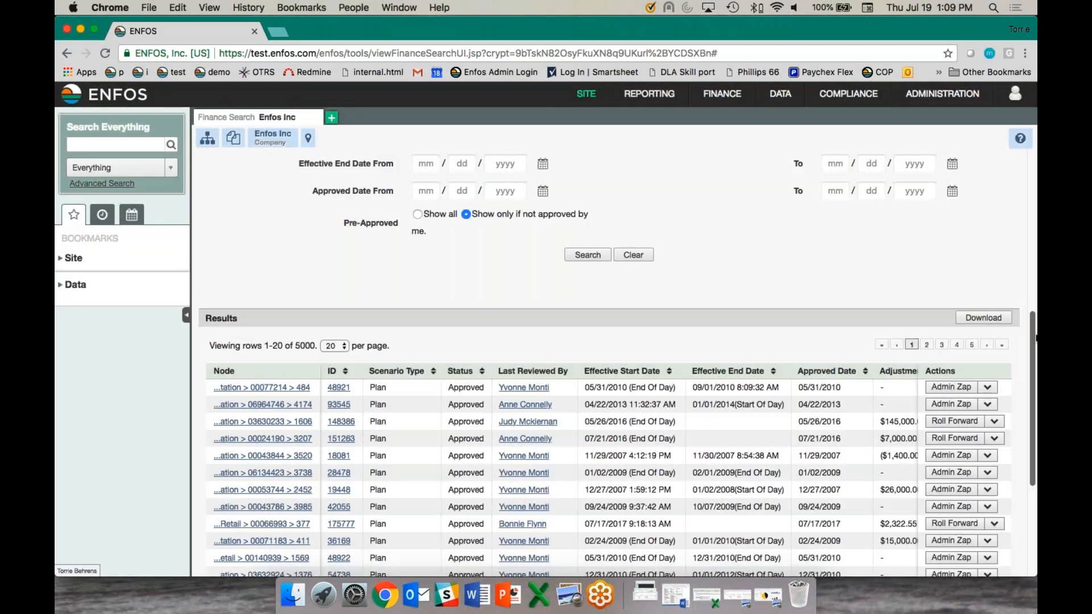
{"action": "left_click_drag", "start_coordinate": [1033, 360], "coordinate": [1035, 204]}
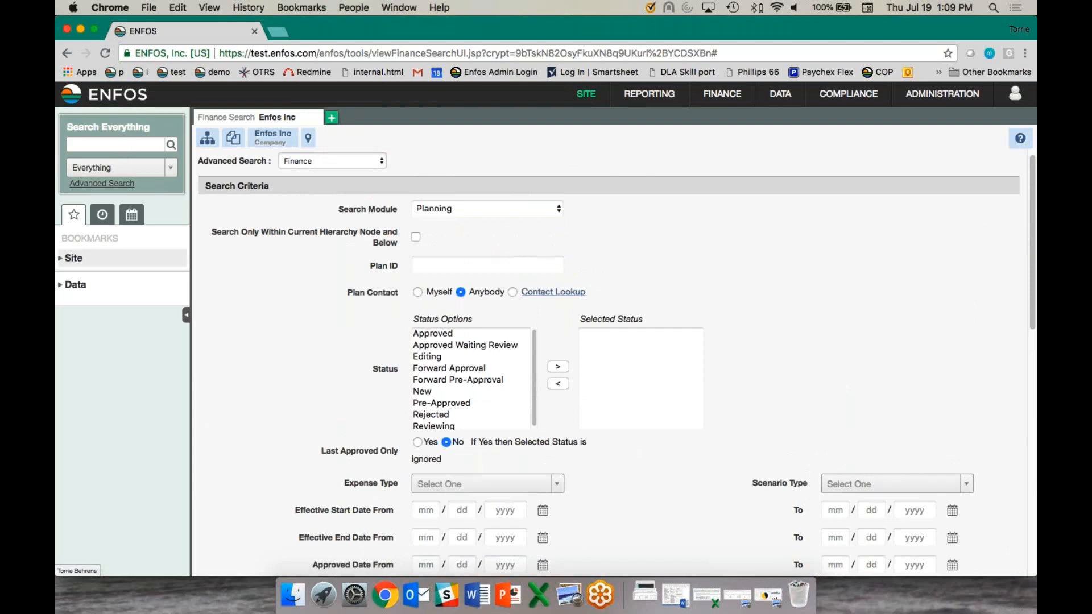
Step: Go to the bookmarked AOC 409, open its advanced Finance search and select Invoice as the search module
{"action": "left_click", "coordinate": [62, 261]}
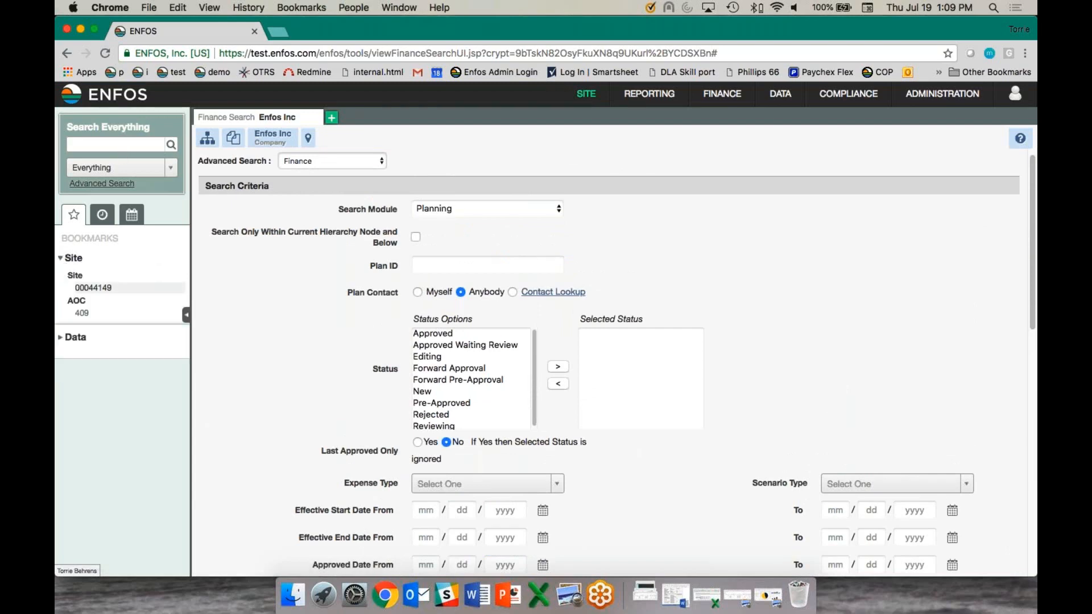
{"action": "left_click", "coordinate": [82, 312]}
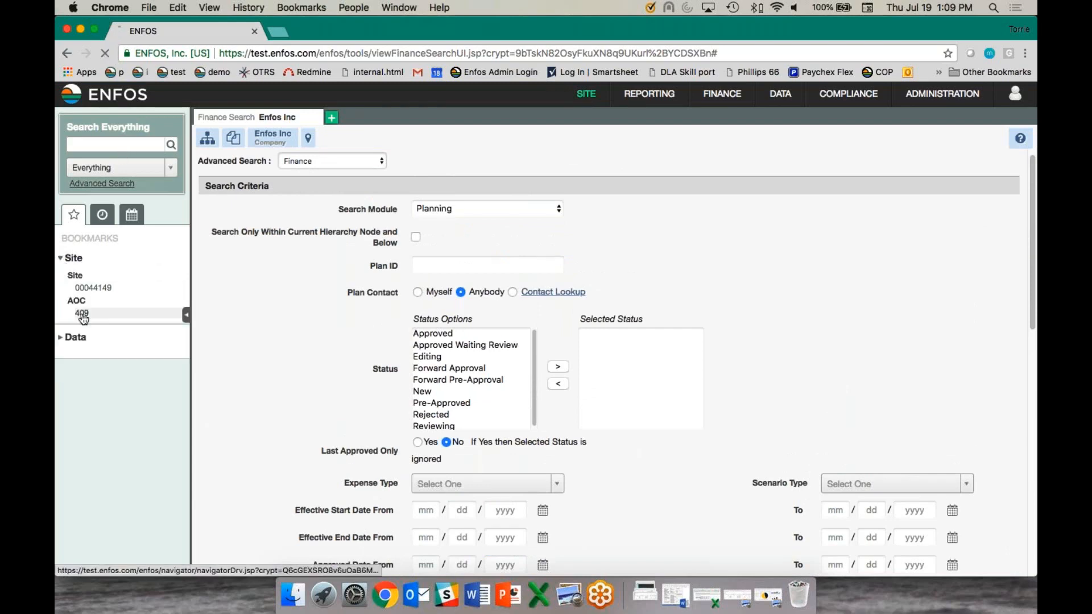
{"action": "left_click", "coordinate": [117, 185]}
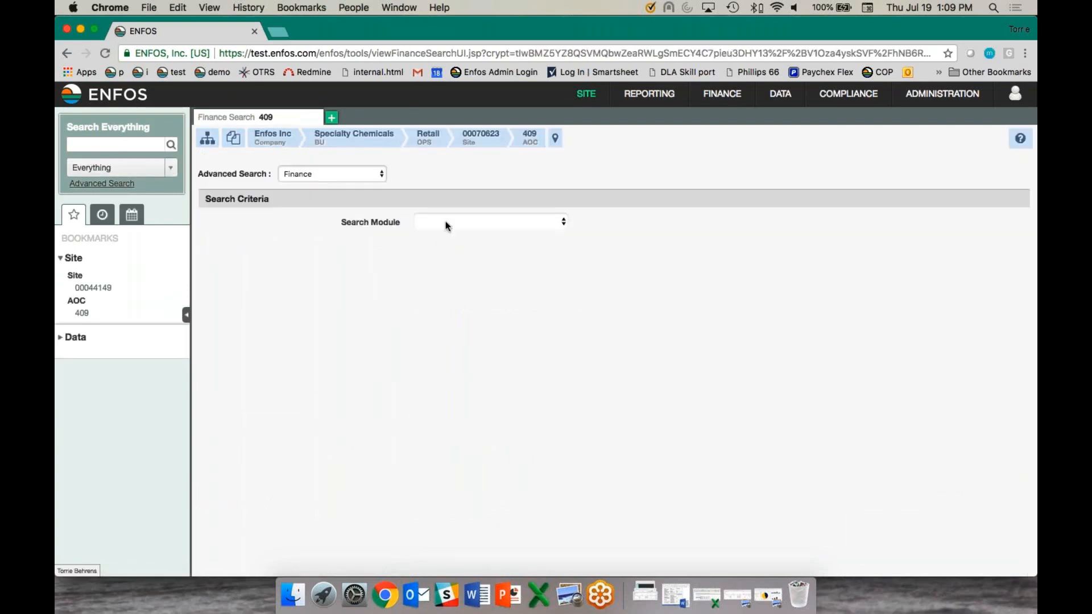
{"action": "left_click", "coordinate": [445, 225]}
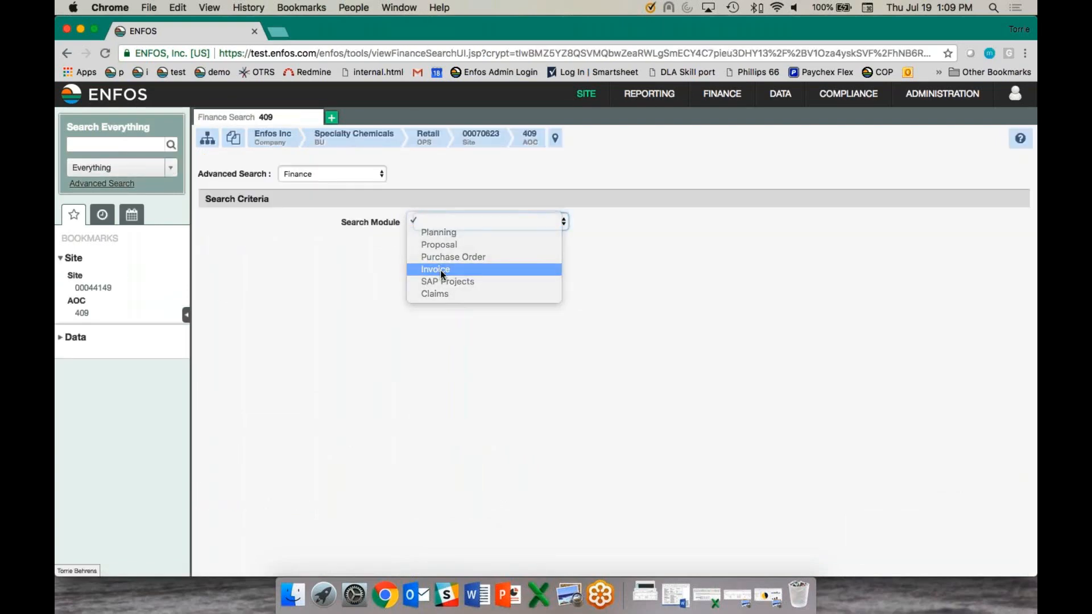
{"action": "left_click", "coordinate": [440, 271]}
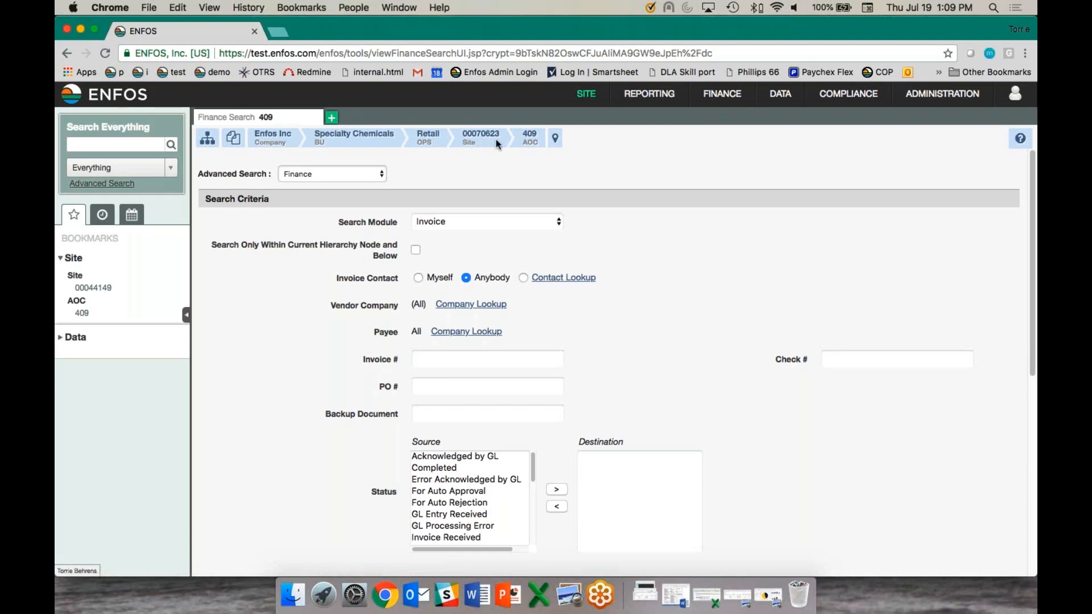
Step: Restrict the invoice search to the current hierarchy node and below, then run it and view the results
{"action": "left_click", "coordinate": [416, 253]}
{"action": "scroll", "coordinate": [1020, 377], "scroll_direction": "down", "scroll_amount": 1}
{"action": "scroll", "coordinate": [1020, 377], "scroll_direction": "down", "scroll_amount": 5}
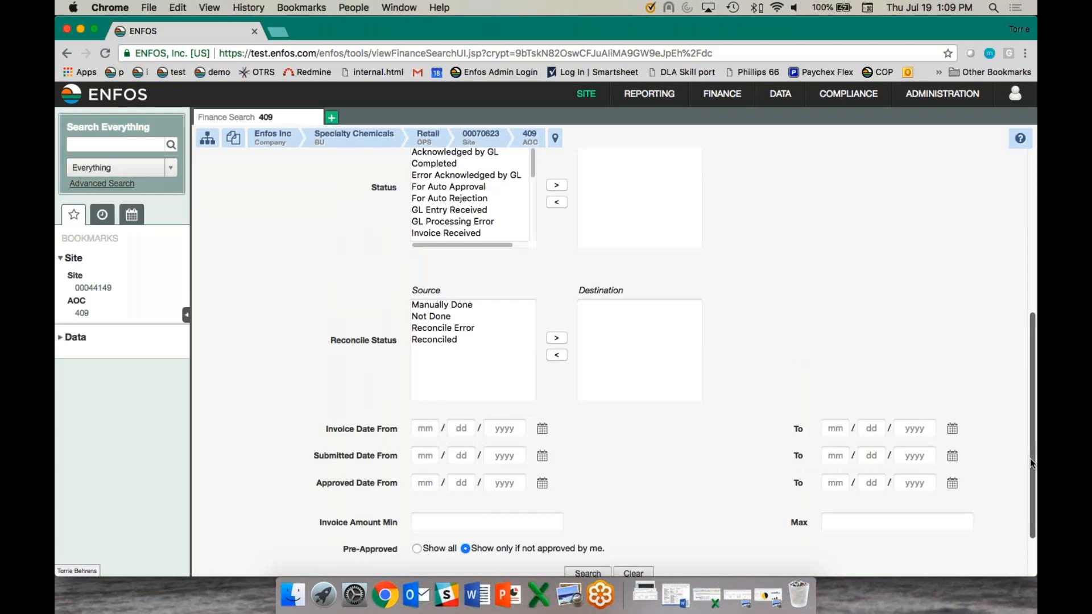
{"action": "left_click_drag", "start_coordinate": [1029, 458], "coordinate": [1029, 496]}
{"action": "left_click", "coordinate": [587, 506]}
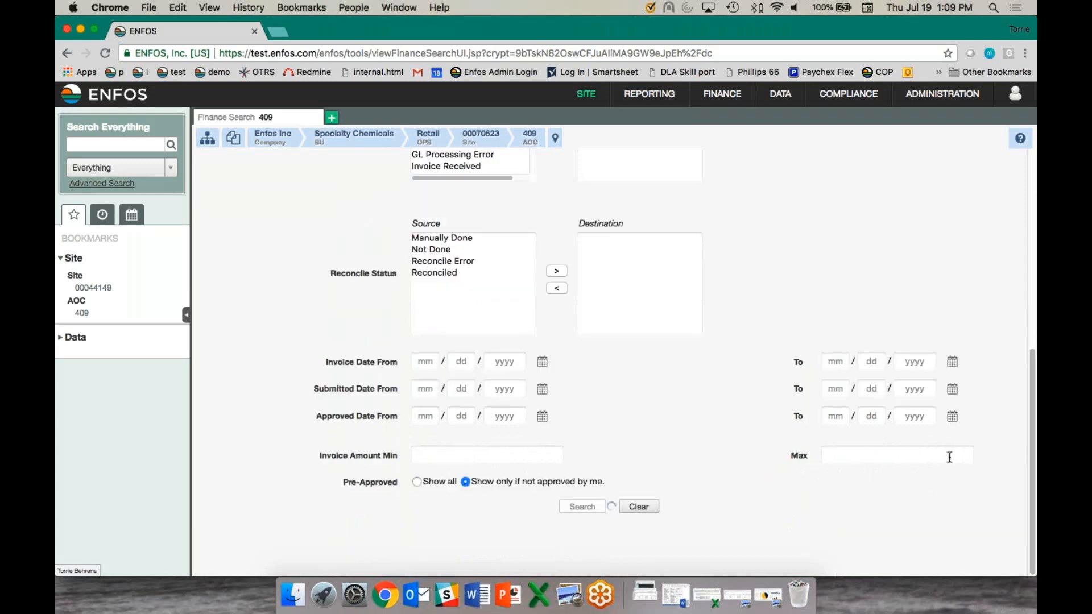
{"action": "scroll", "coordinate": [1032, 366], "scroll_direction": "down", "scroll_amount": 5}
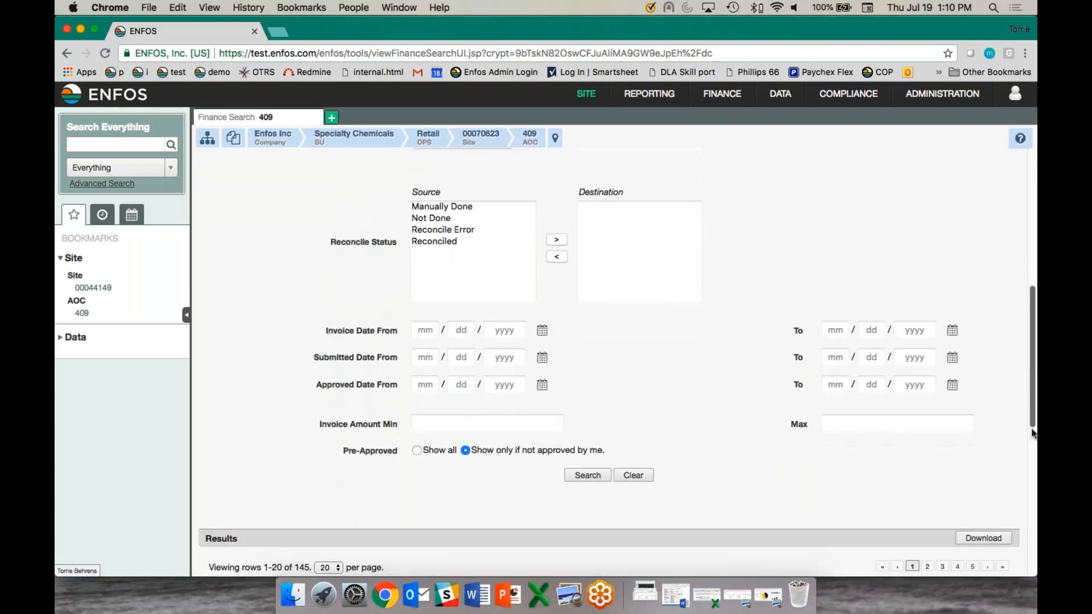
{"action": "scroll", "coordinate": [1023, 489], "scroll_direction": "down", "scroll_amount": 2}
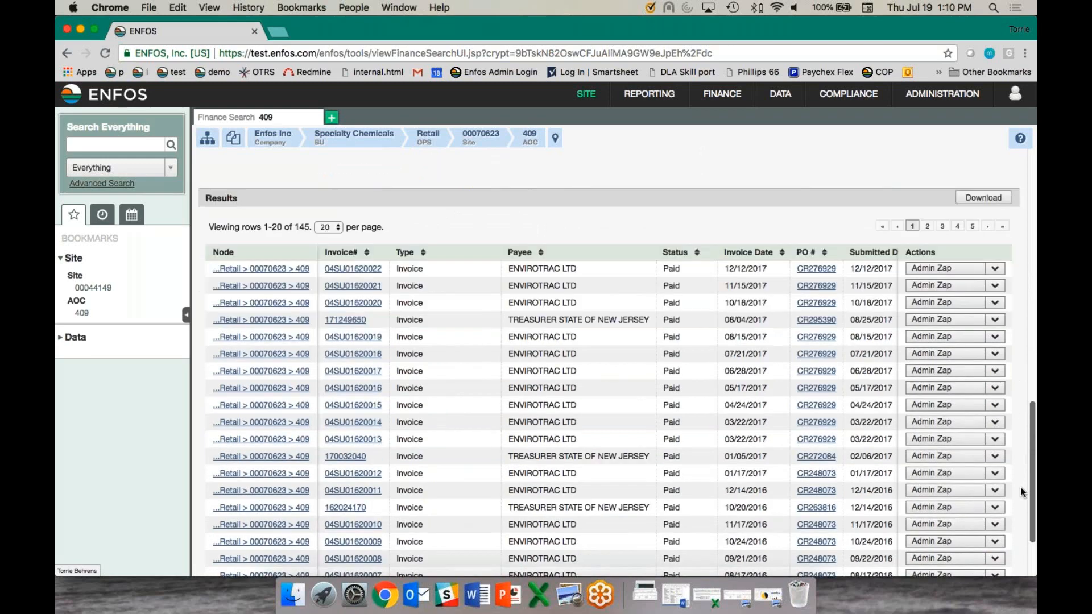
Step: Narrow the invoice search with an Approved Date From of 1/1/2017 and run it again
{"action": "scroll", "coordinate": [1030, 452], "scroll_direction": "up", "scroll_amount": 7}
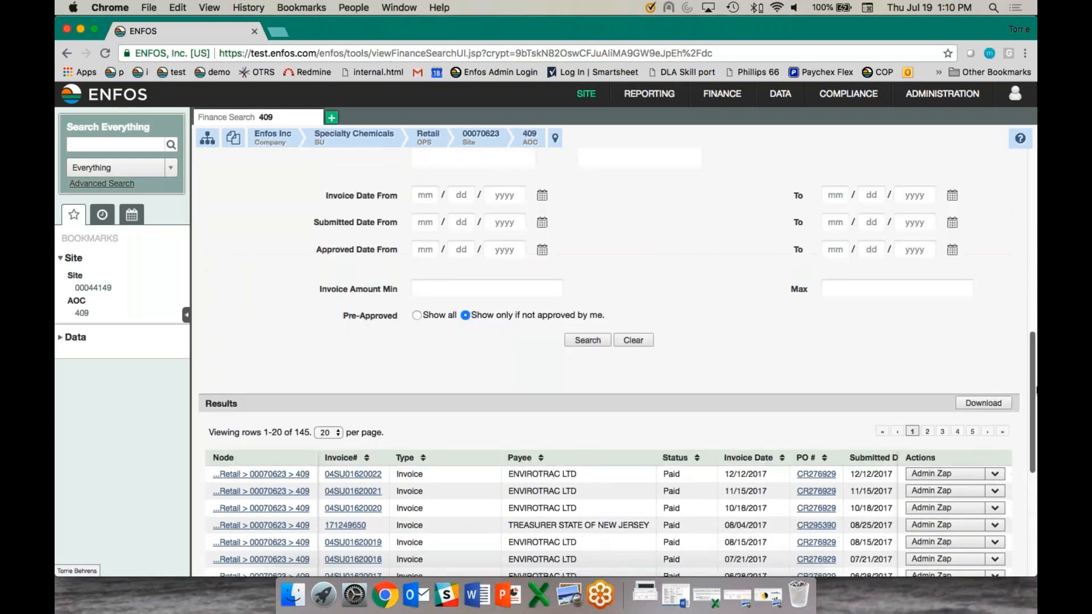
{"action": "left_click", "coordinate": [425, 437]}
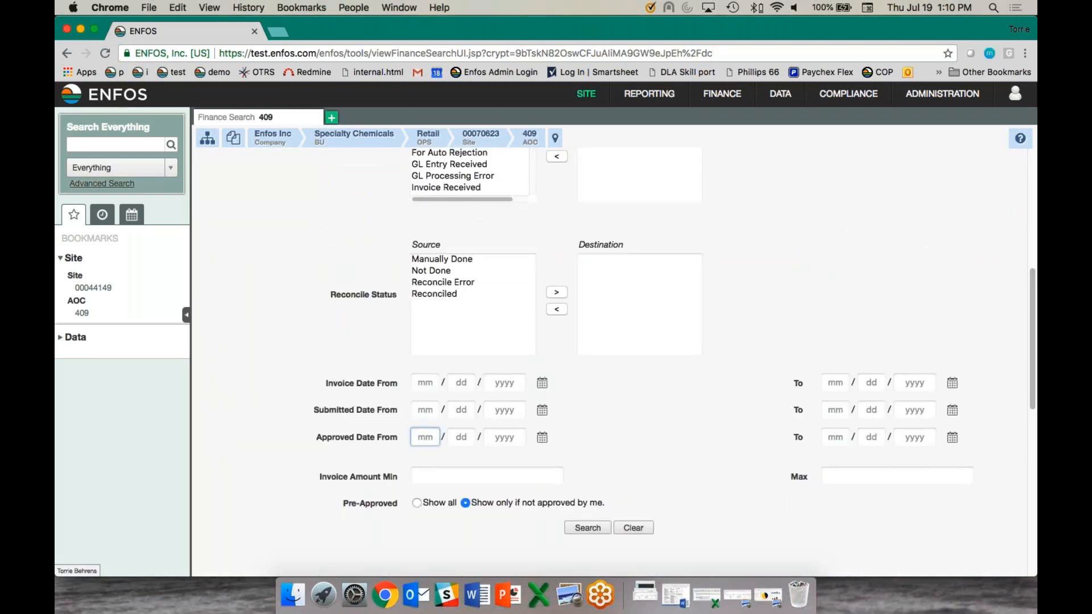
{"action": "type", "text": "1"}
{"action": "key", "text": "Tab"}
{"action": "type", "text": "1"}
{"action": "key", "text": "Tab"}
{"action": "type", "text": "2017"}
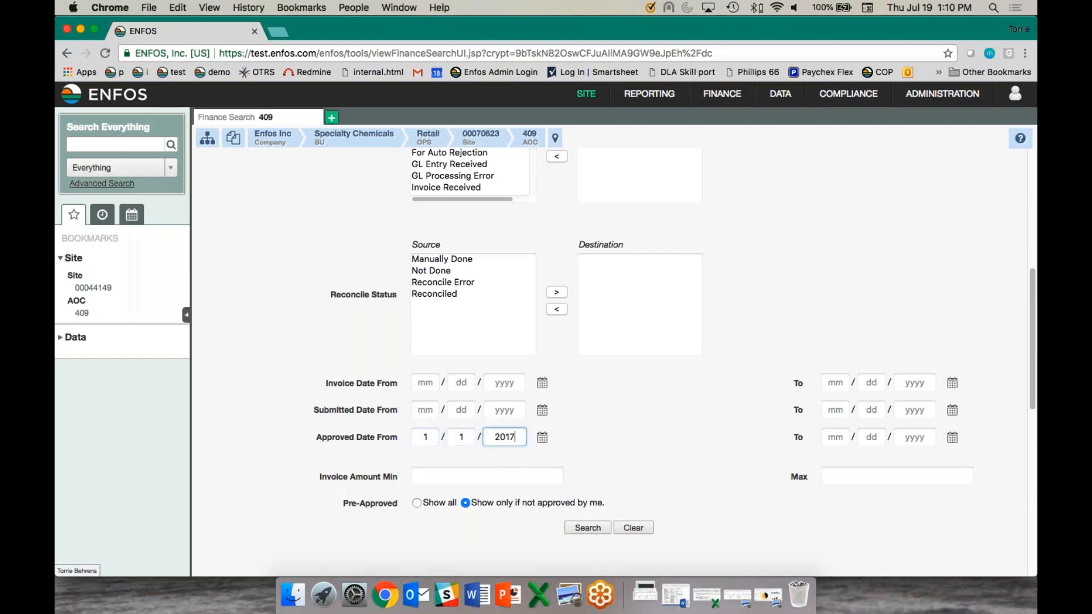
{"action": "key", "text": "Return"}
{"action": "scroll", "coordinate": [1022, 366], "scroll_direction": "down", "scroll_amount": 5}
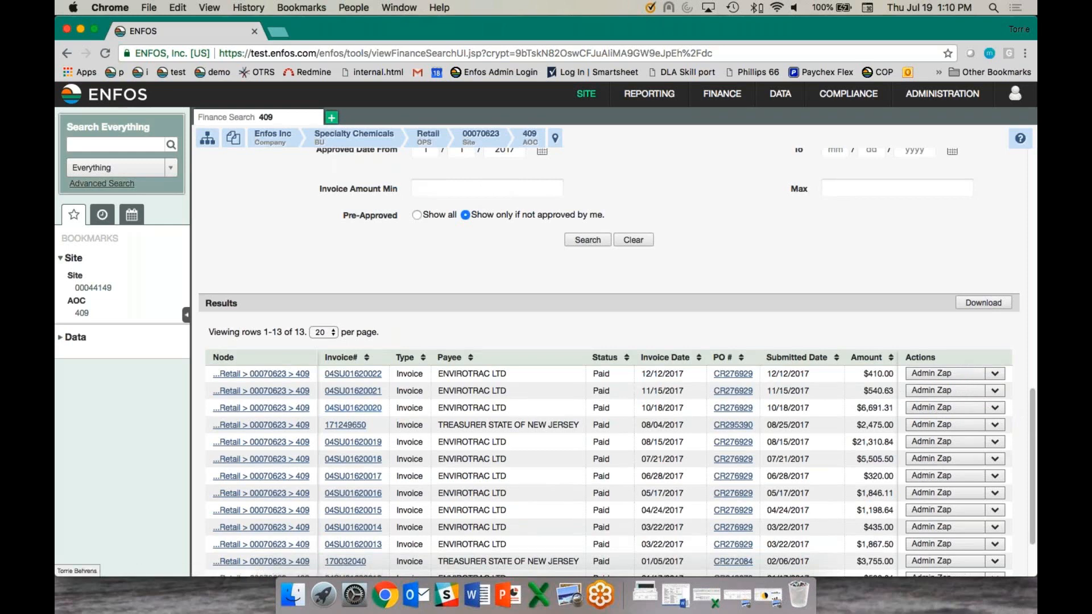
Step: Change the advanced search type from Finance to Document Search
{"action": "scroll", "coordinate": [1034, 389], "scroll_direction": "up", "scroll_amount": 1}
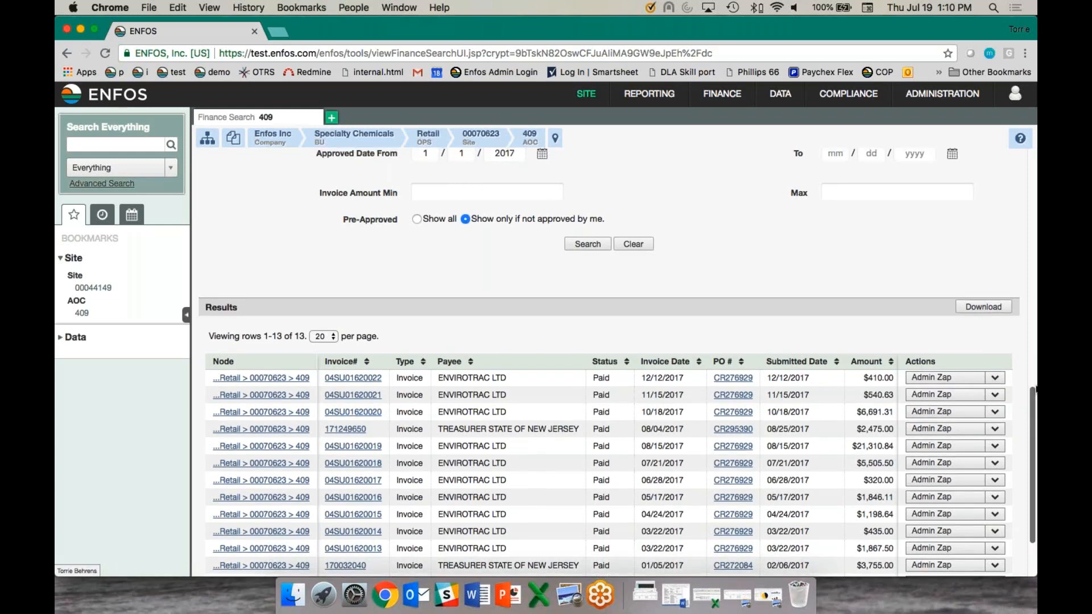
{"action": "left_click_drag", "start_coordinate": [1036, 389], "coordinate": [1035, 145]}
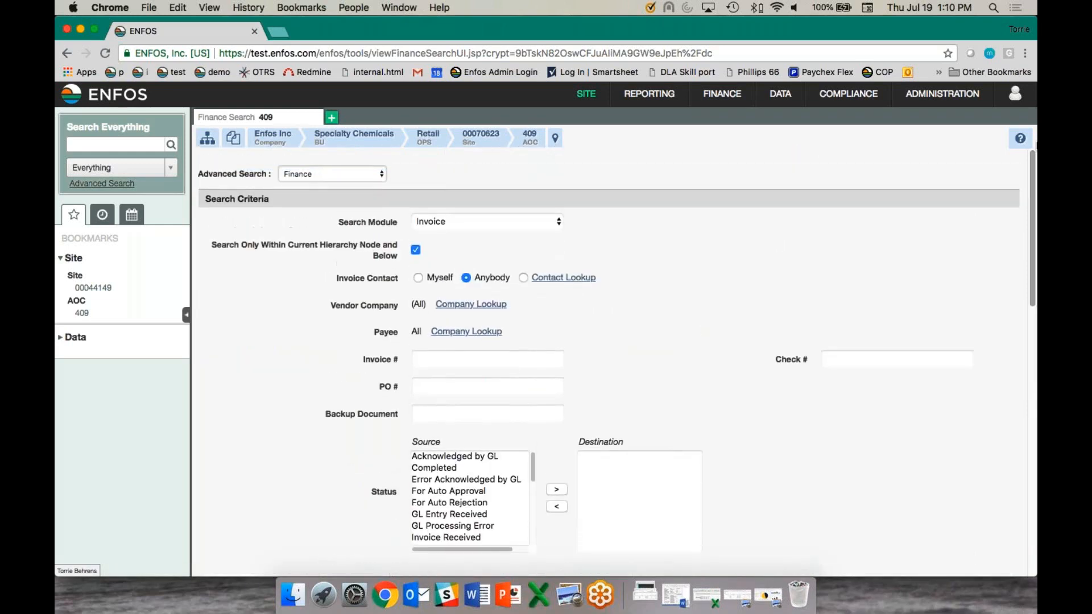
{"action": "left_click", "coordinate": [289, 173]}
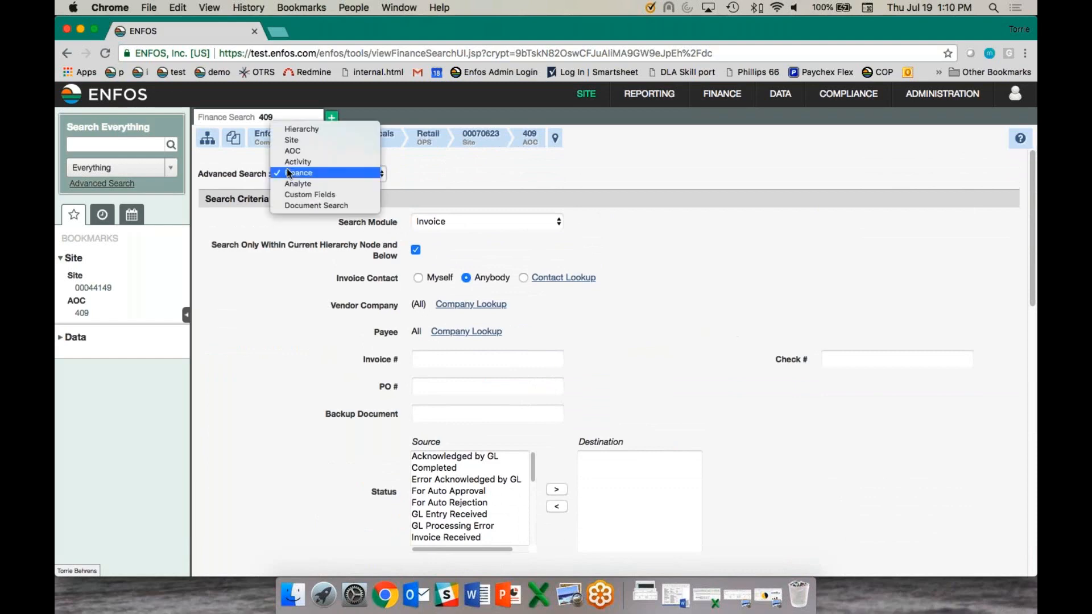
{"action": "left_click", "coordinate": [302, 207]}
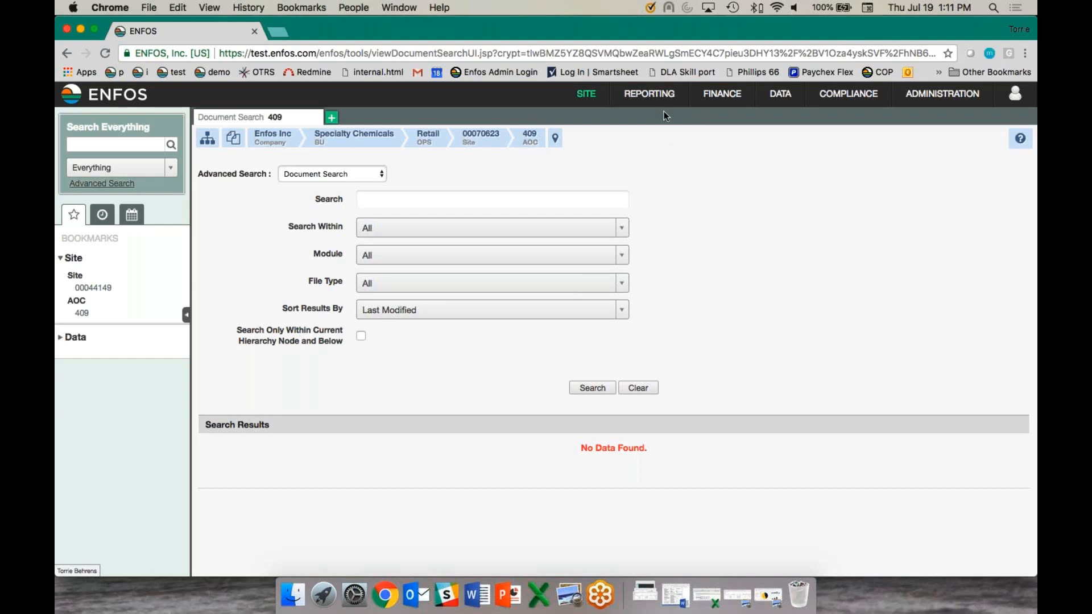
Step: Open the Run Report page and look through its four steps, collapsing and re-expanding all of them
{"action": "mouse_move", "coordinate": [663, 100]}
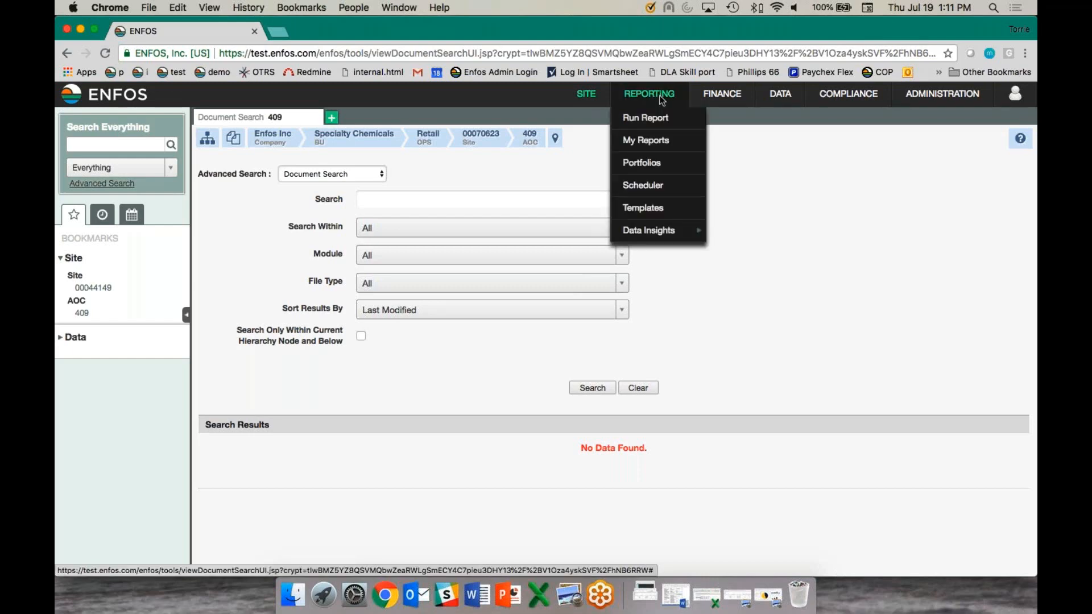
{"action": "left_click", "coordinate": [657, 128]}
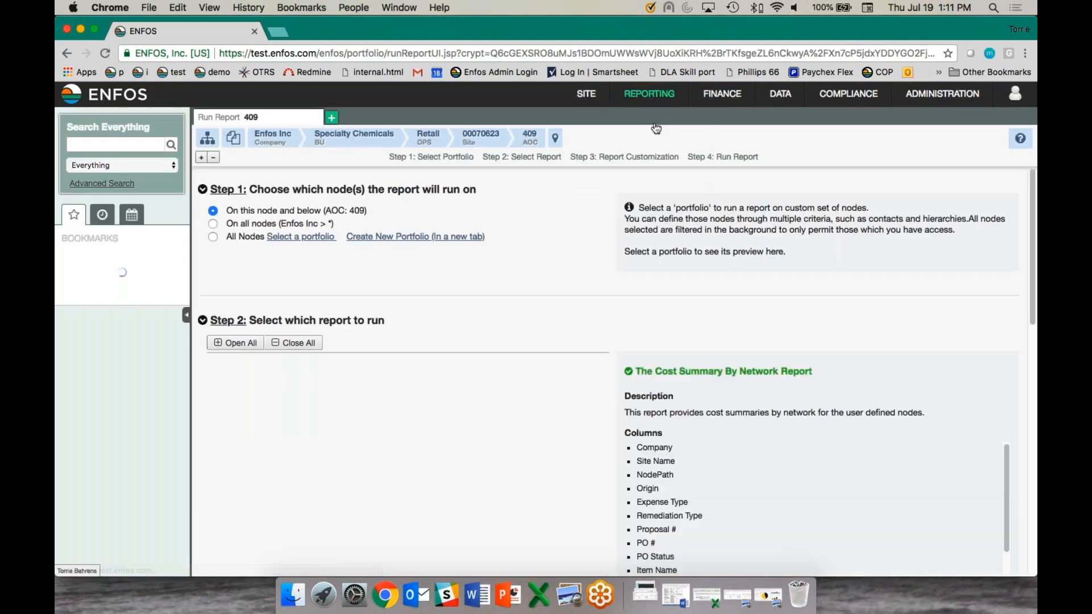
{"action": "left_click", "coordinate": [213, 157]}
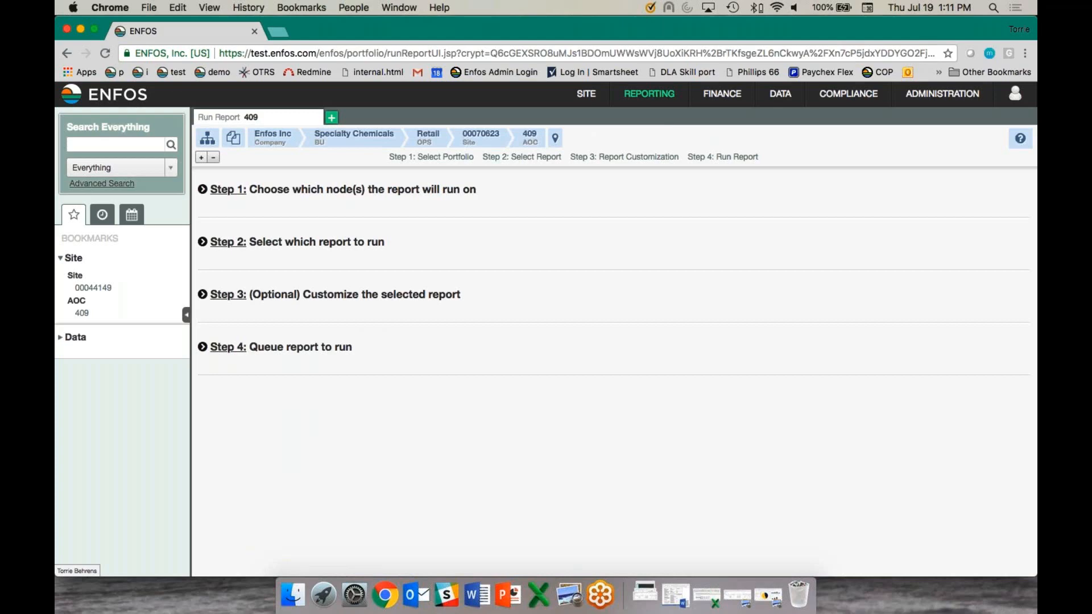
{"action": "left_click", "coordinate": [201, 156]}
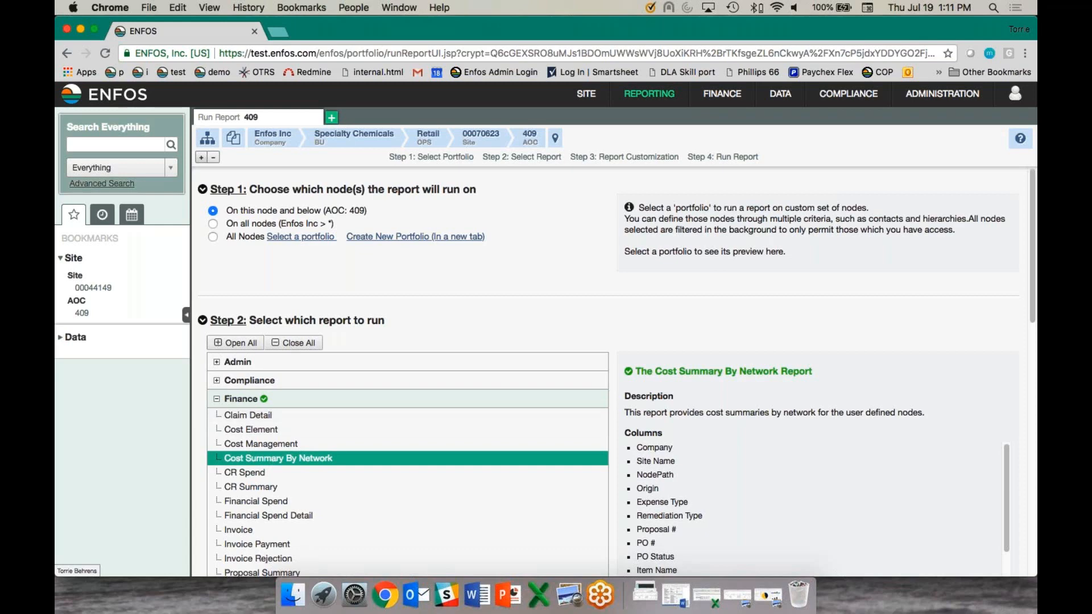
{"action": "left_click_drag", "start_coordinate": [1030, 282], "coordinate": [978, 491]}
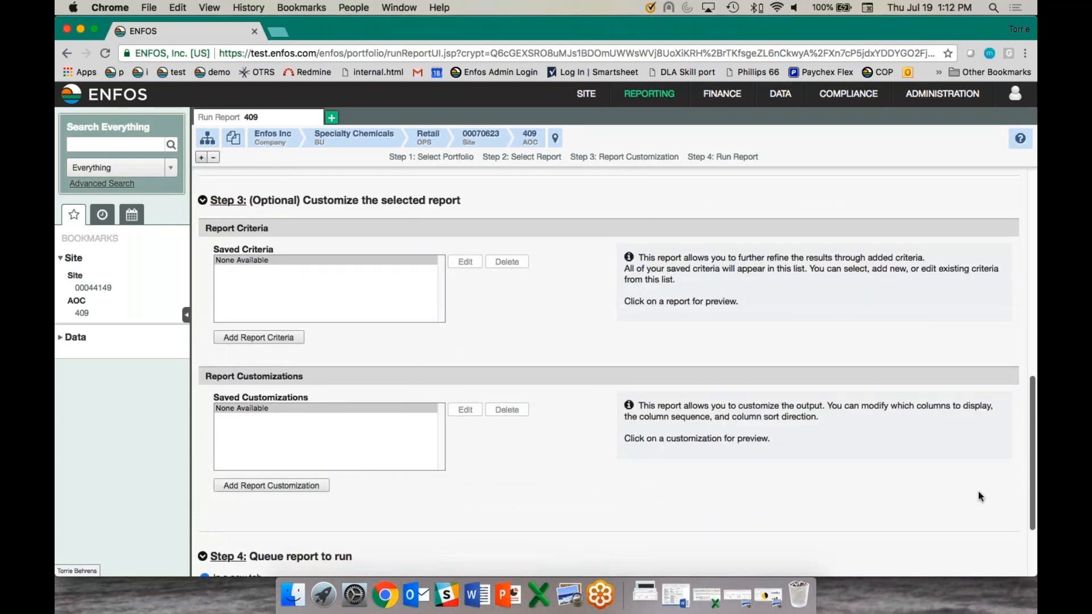
{"action": "left_click_drag", "start_coordinate": [977, 491], "coordinate": [1029, 265]}
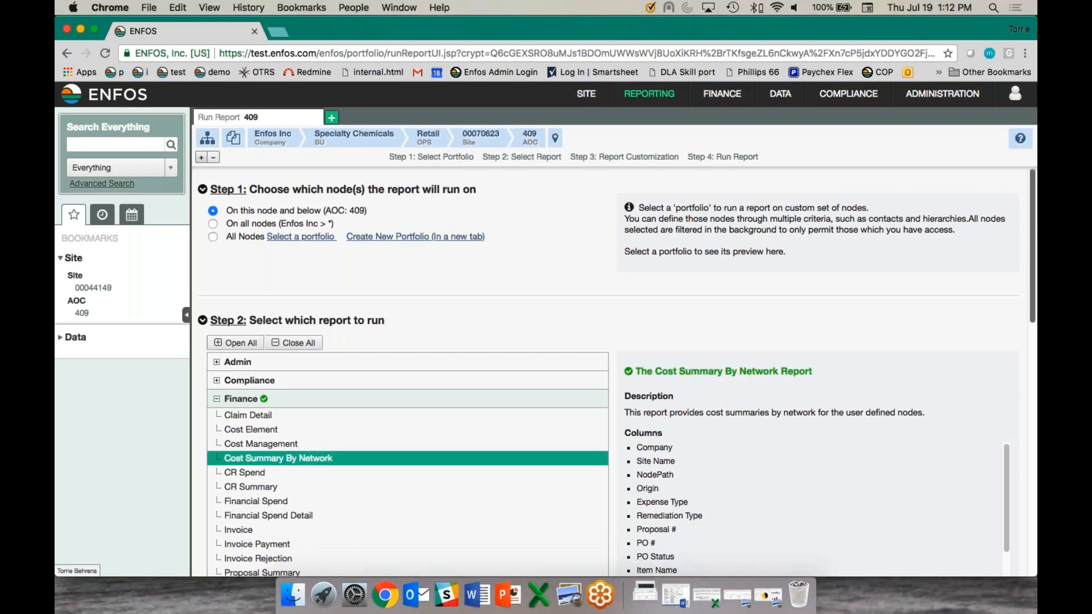
Step: Open the My Reports page to view the favorite reports
{"action": "mouse_move", "coordinate": [665, 100]}
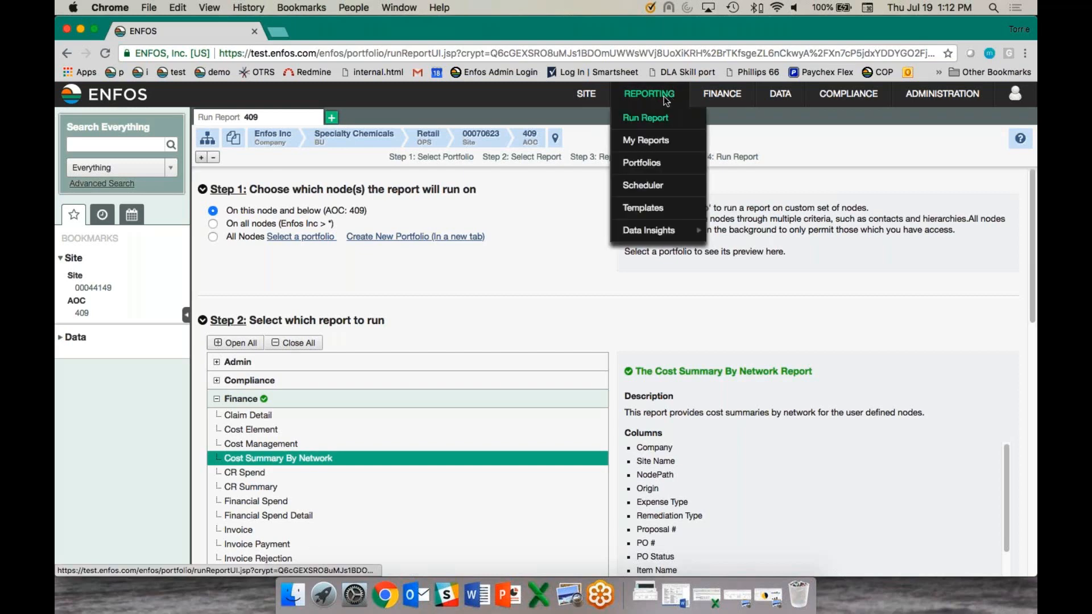
{"action": "left_click", "coordinate": [651, 142]}
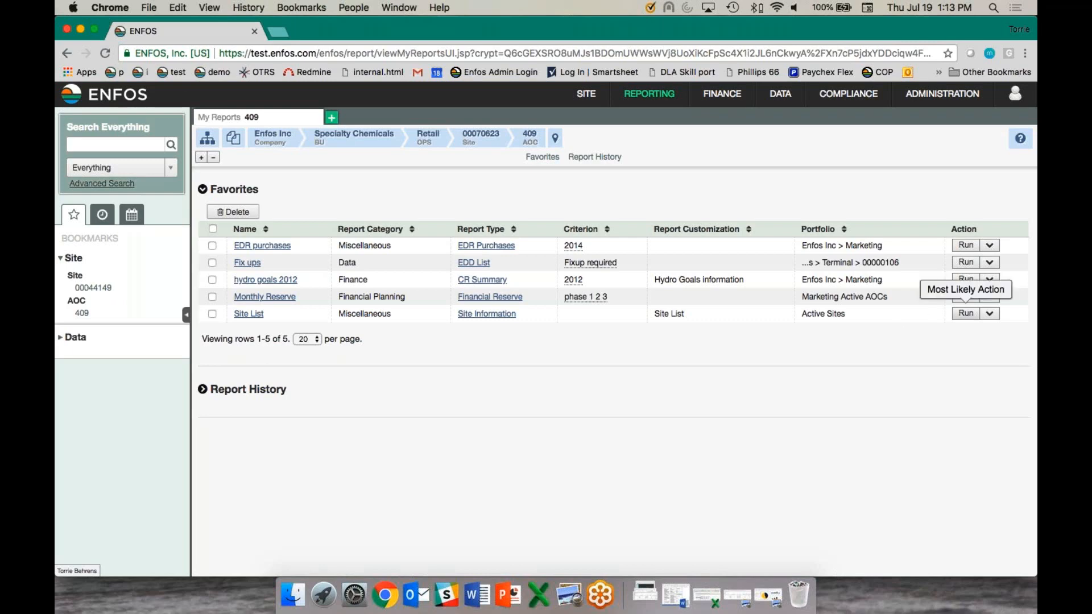
Step: Run the favorite Site List report and look through its result rows and columns
{"action": "left_click", "coordinate": [961, 318]}
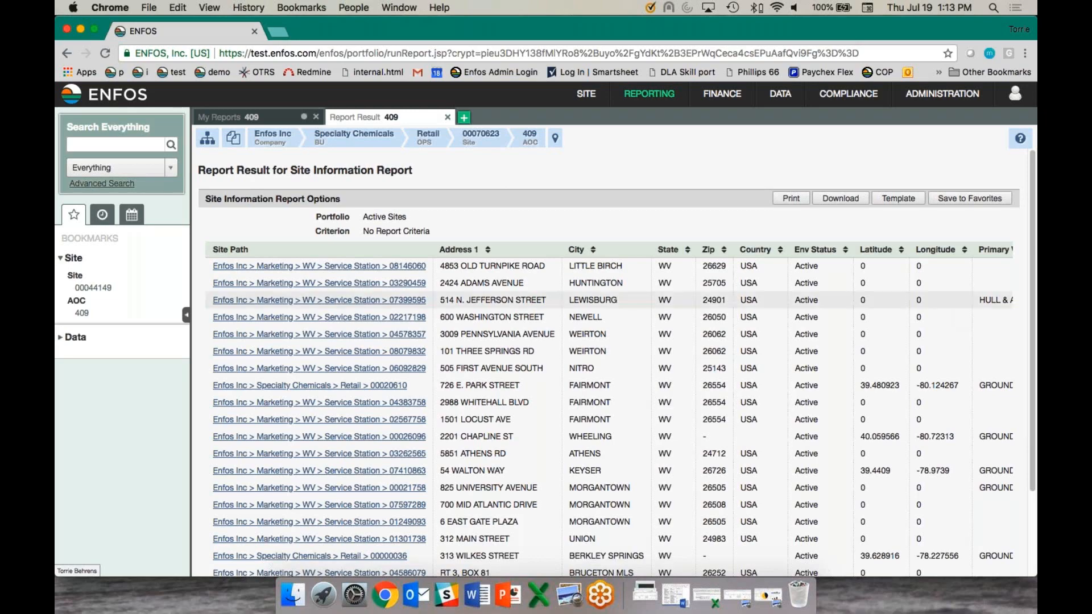
{"action": "scroll", "coordinate": [1033, 303], "scroll_direction": "down", "scroll_amount": 1}
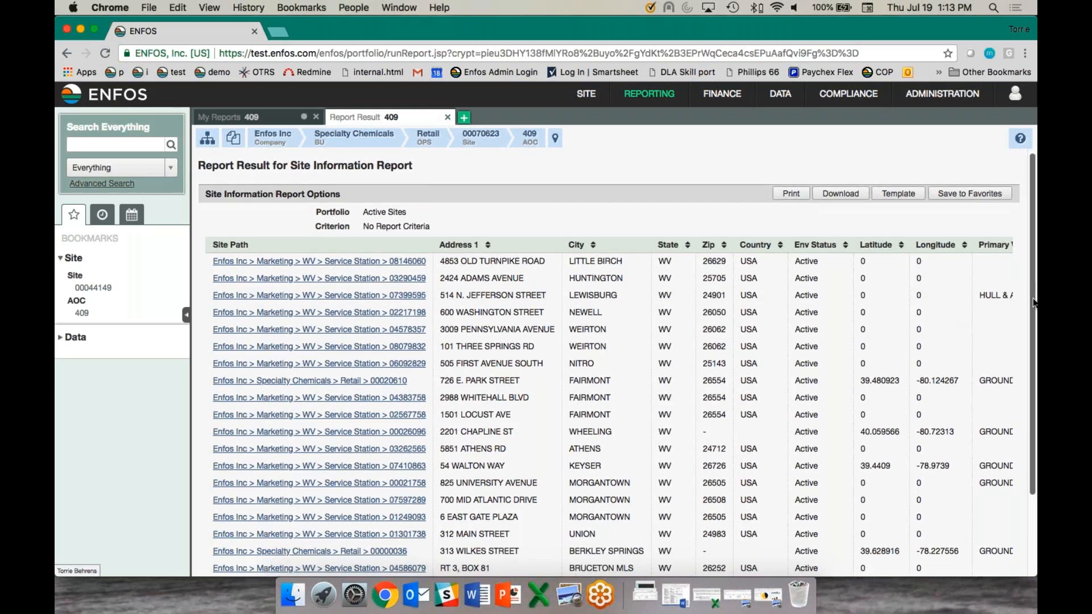
{"action": "scroll", "coordinate": [1033, 303], "scroll_direction": "down", "scroll_amount": 2}
{"action": "scroll", "coordinate": [1035, 290], "scroll_direction": "up", "scroll_amount": 2}
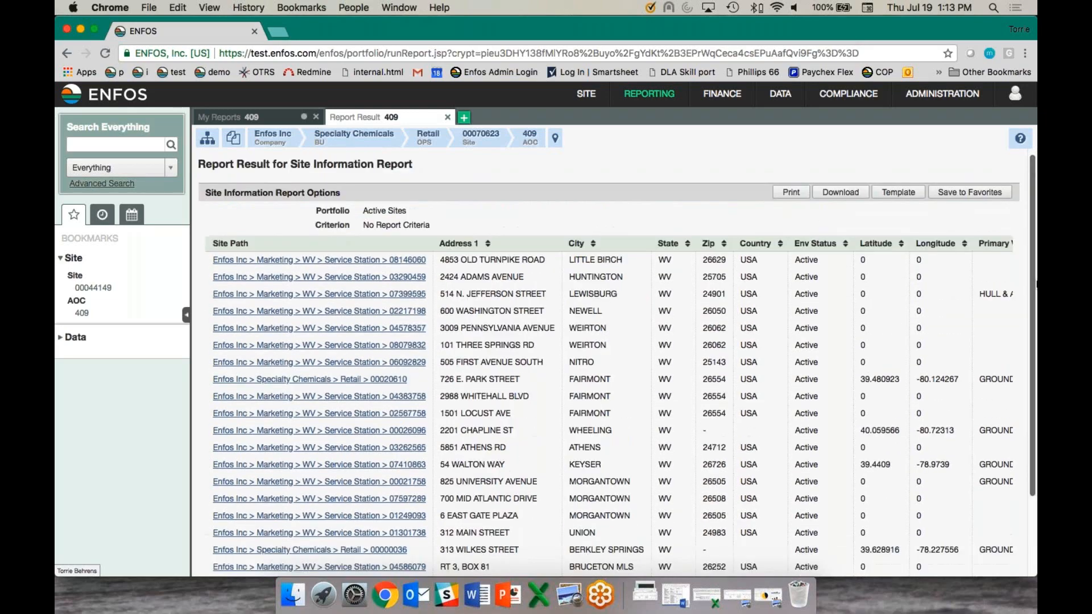
{"action": "scroll", "coordinate": [1034, 290], "scroll_direction": "down", "scroll_amount": 2}
{"action": "scroll", "coordinate": [868, 555], "scroll_direction": "right", "scroll_amount": 1}
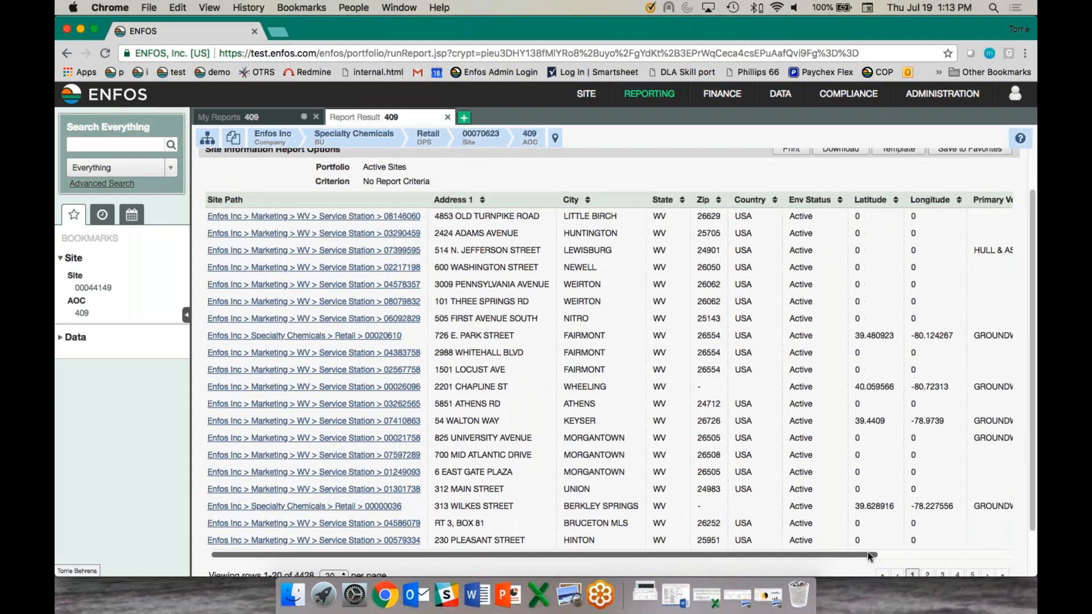
{"action": "scroll", "coordinate": [868, 556], "scroll_direction": "right", "scroll_amount": 5}
{"action": "scroll", "coordinate": [941, 543], "scroll_direction": "left", "scroll_amount": 3}
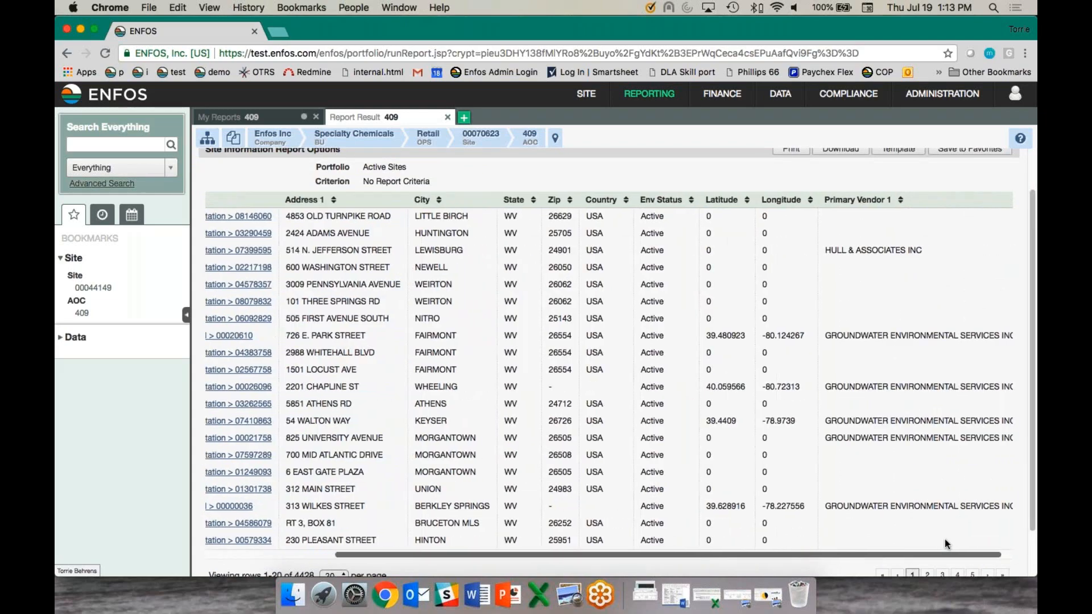
{"action": "scroll", "coordinate": [608, 378], "scroll_direction": "left", "scroll_amount": 4}
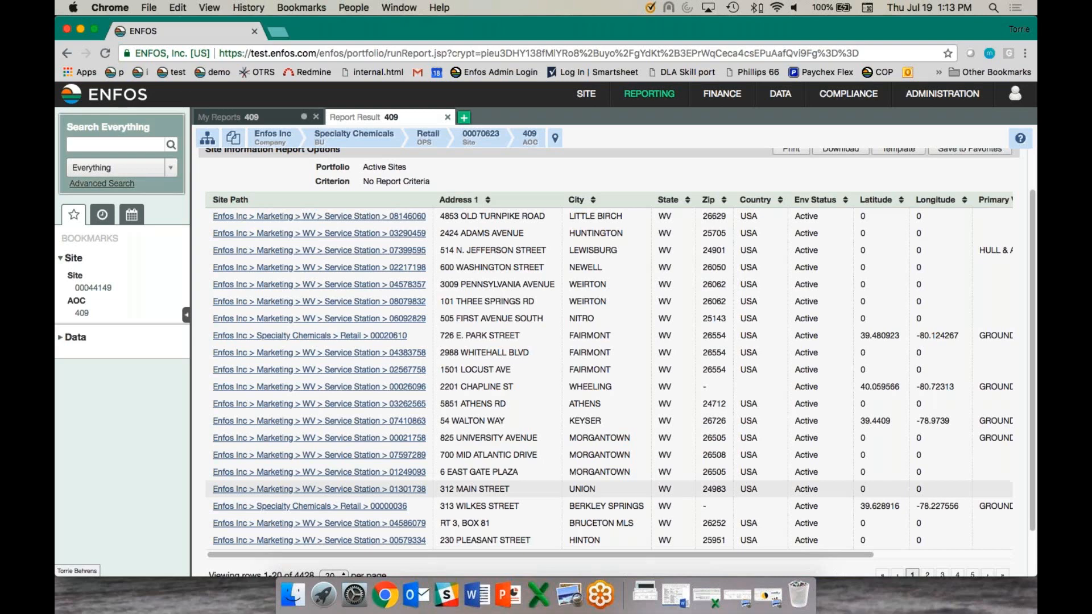
Step: Close the Site Information report result and return to the favorite reports
{"action": "left_click_drag", "start_coordinate": [1033, 411], "coordinate": [1034, 409]}
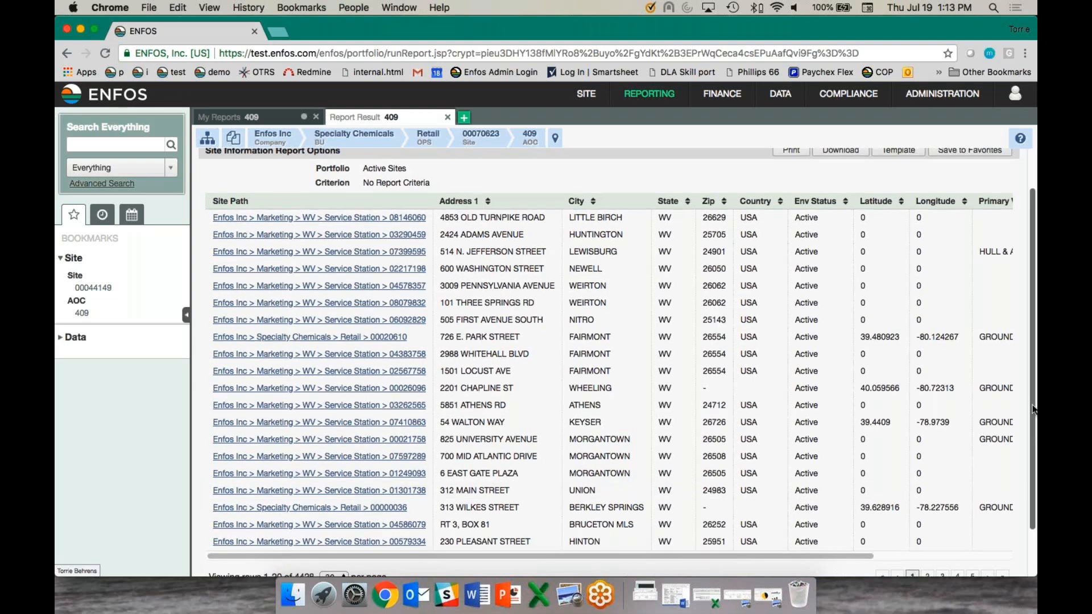
{"action": "scroll", "coordinate": [1033, 409], "scroll_direction": "up", "scroll_amount": 2}
{"action": "left_click", "coordinate": [447, 117]}
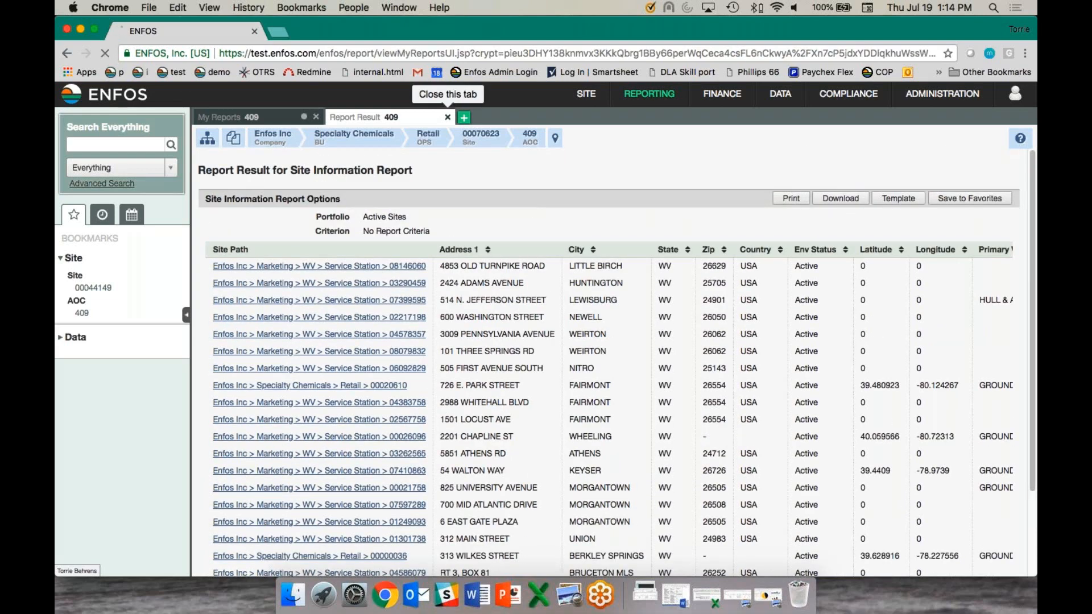
Step: Open the Run Report page and set the report to run on all nodes (Enfos Inc > *)
{"action": "mouse_move", "coordinate": [630, 94]}
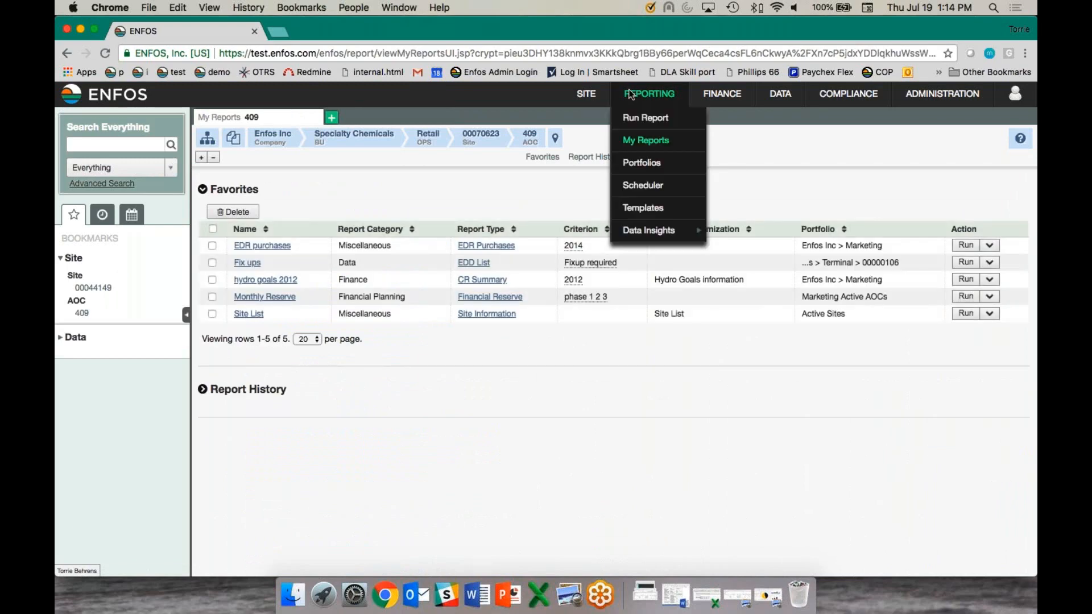
{"action": "left_click", "coordinate": [630, 116]}
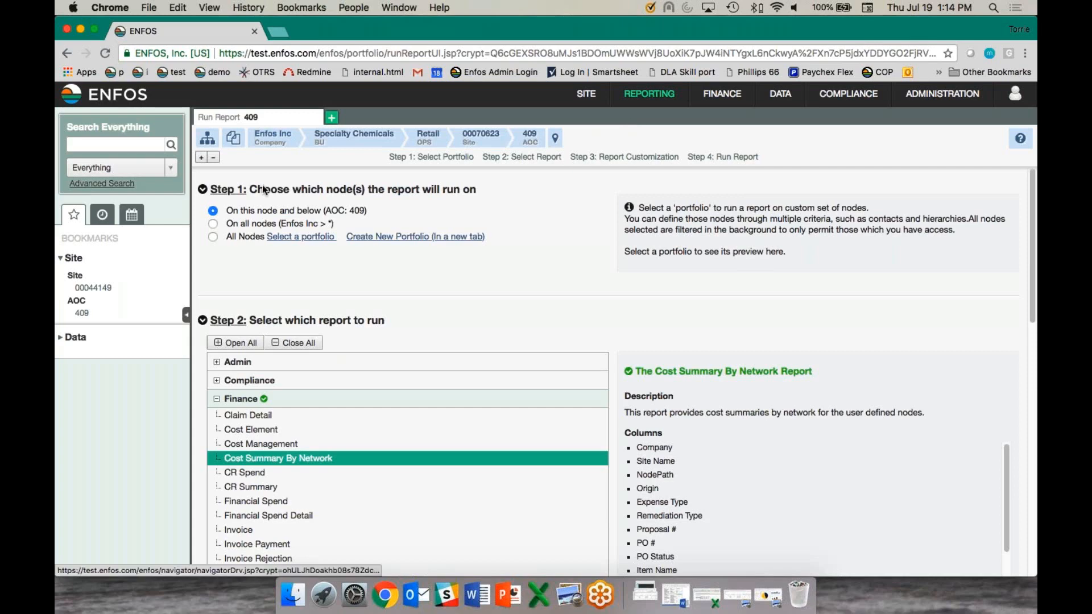
{"action": "left_click", "coordinate": [216, 225]}
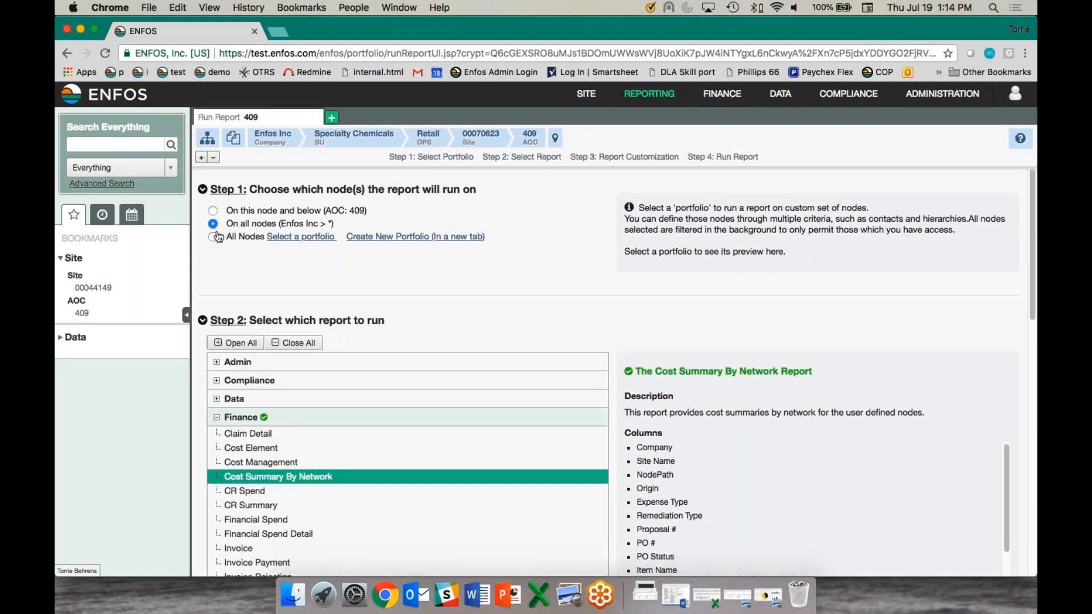
Step: Collapse the Finance report category, then examine the reports offered under Admin, Compliance and Data, closing each category again
{"action": "left_click", "coordinate": [217, 417]}
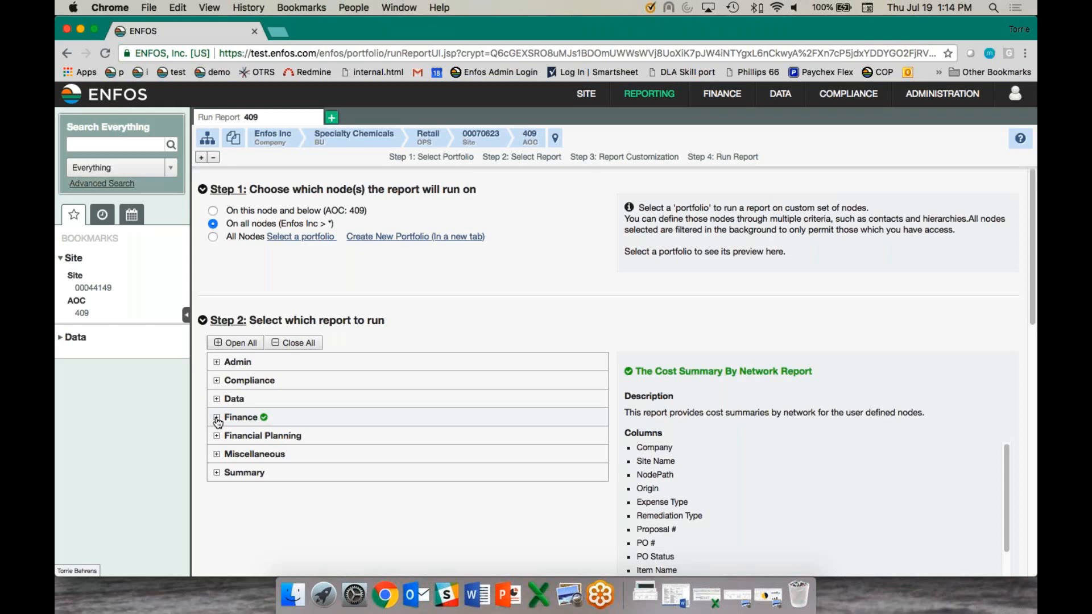
{"action": "left_click", "coordinate": [217, 363]}
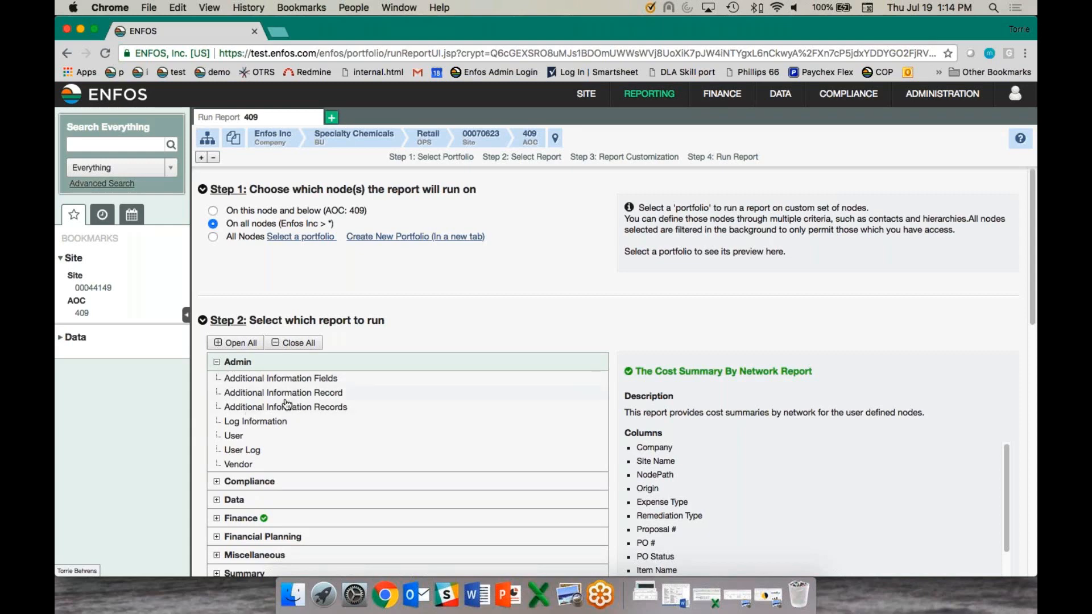
{"action": "left_click", "coordinate": [249, 364]}
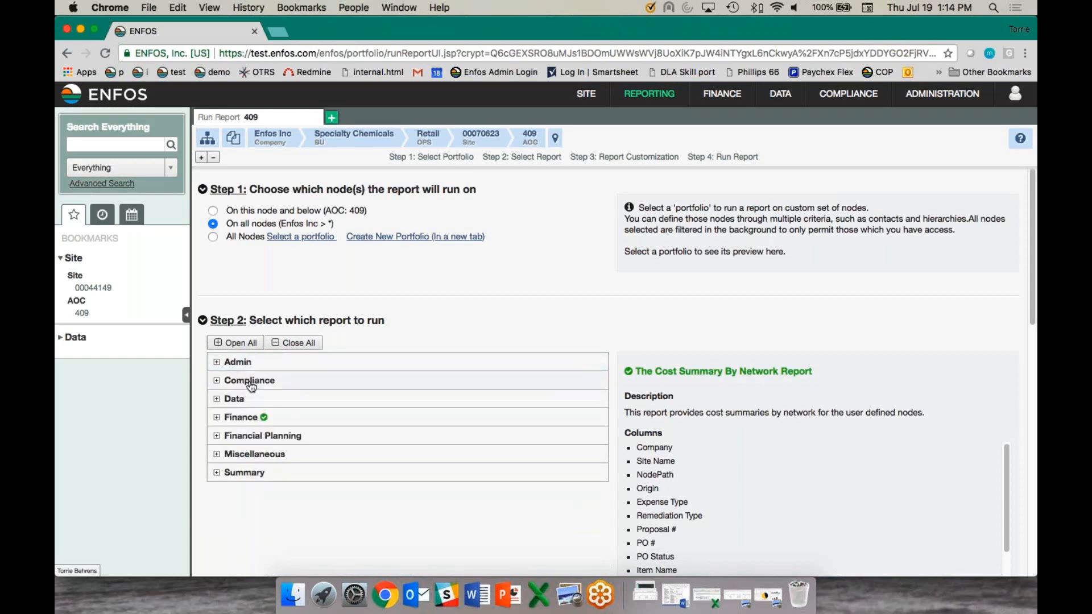
{"action": "left_click", "coordinate": [251, 382]}
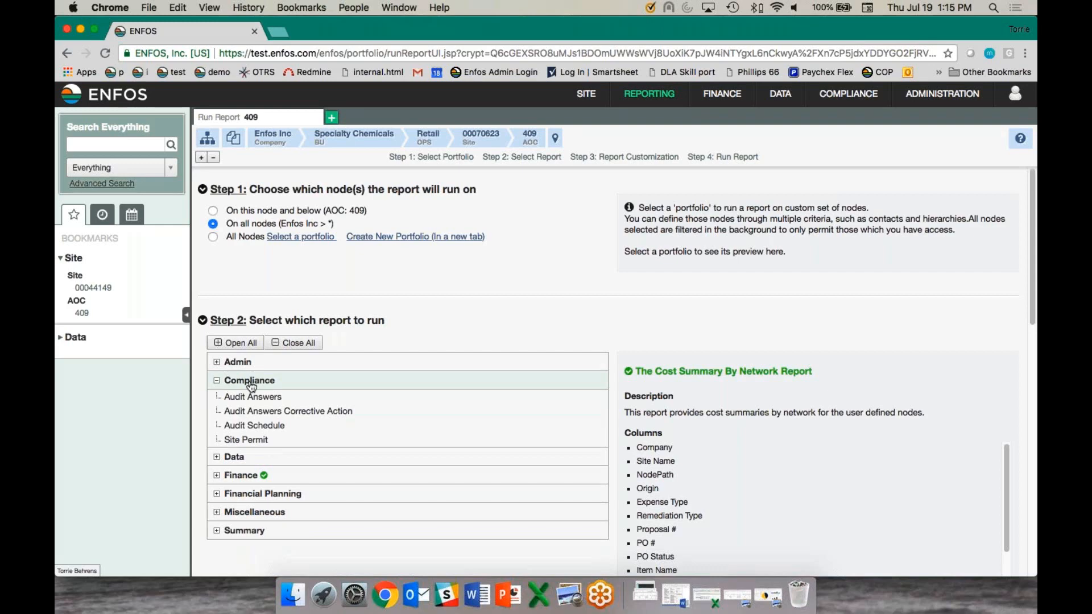
{"action": "left_click", "coordinate": [251, 382]}
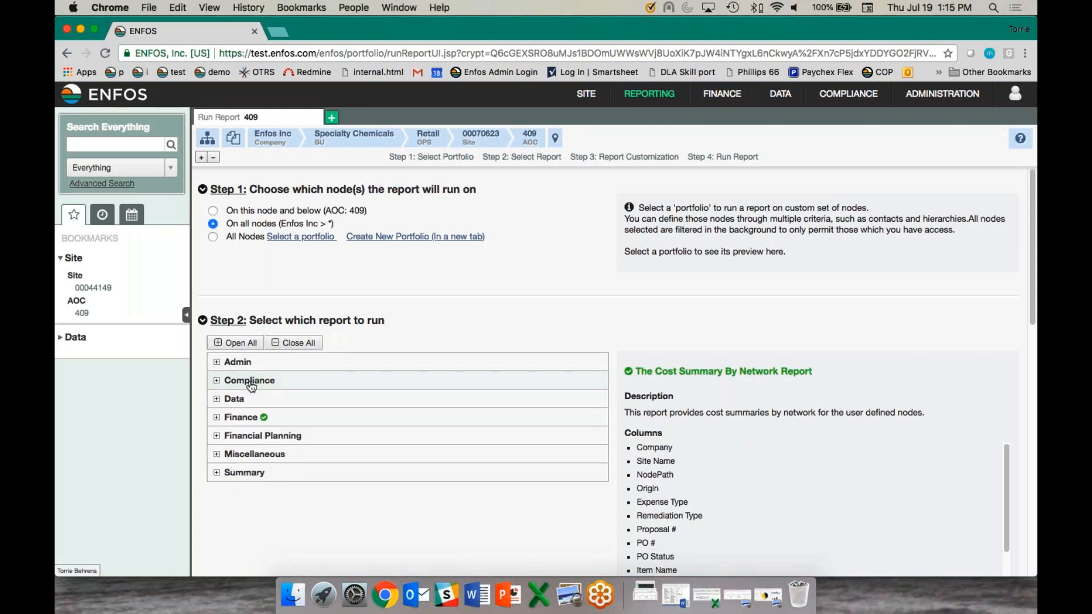
{"action": "left_click", "coordinate": [244, 405]}
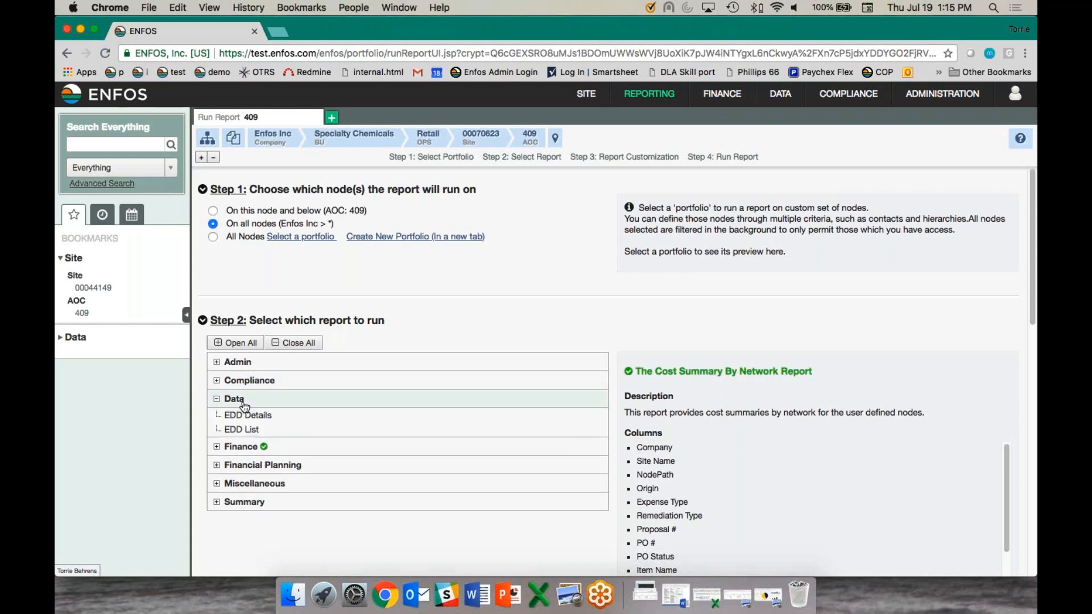
{"action": "left_click", "coordinate": [245, 404]}
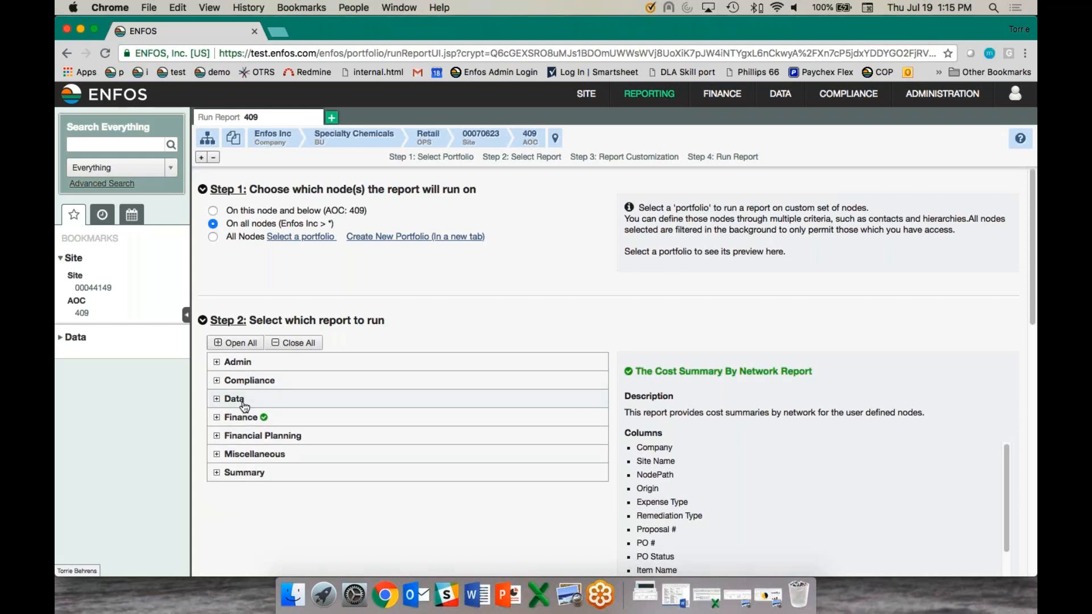
Step: Examine the reports offered under Finance, Financial Planning, Miscellaneous and Summary, closing each category again
{"action": "left_click", "coordinate": [243, 420]}
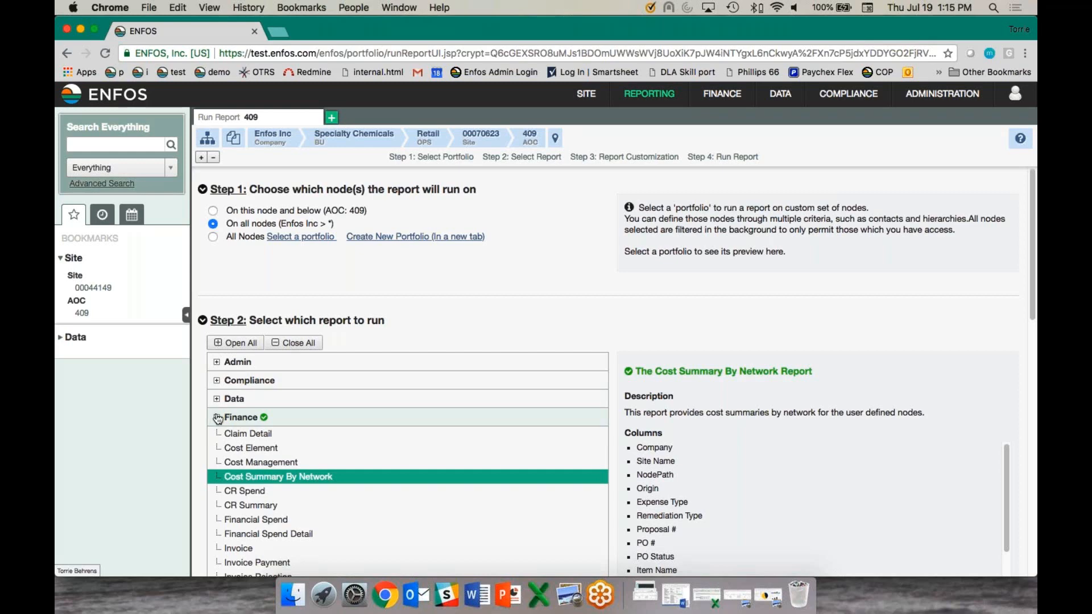
{"action": "left_click", "coordinate": [216, 417]}
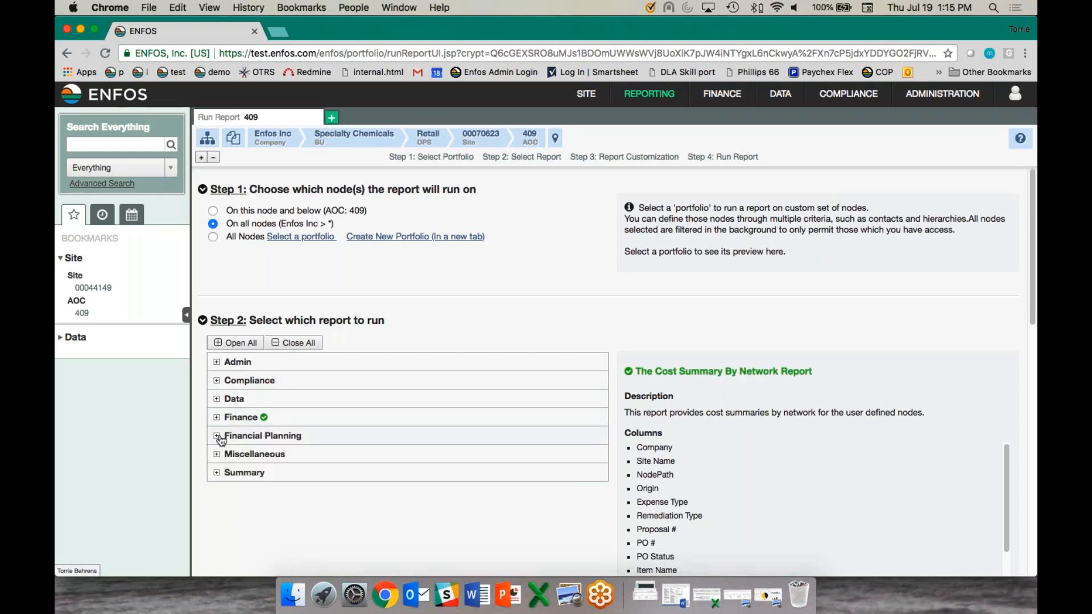
{"action": "left_click", "coordinate": [217, 436]}
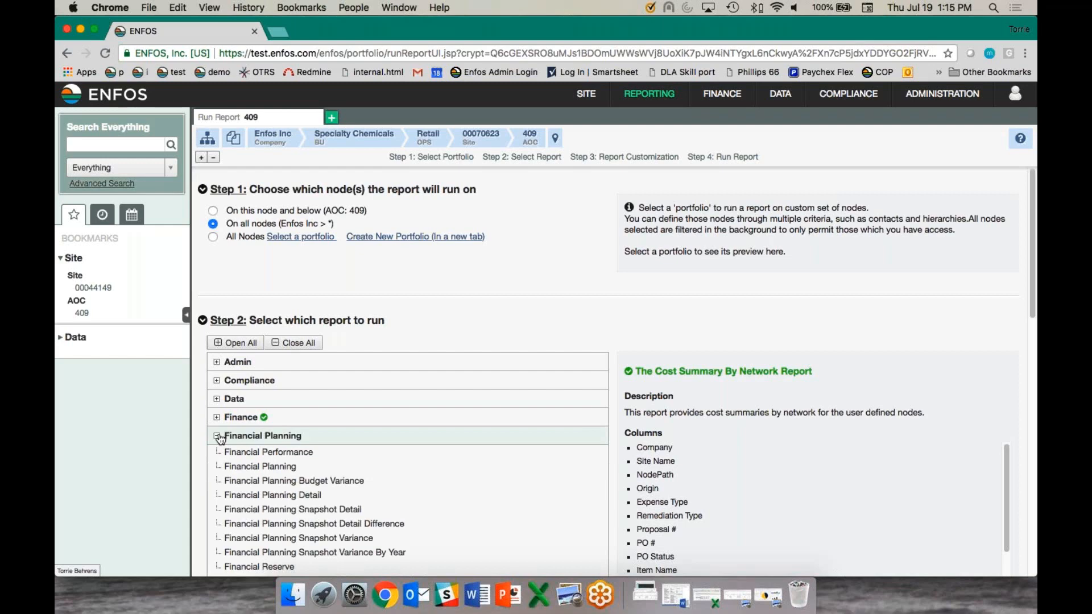
{"action": "left_click", "coordinate": [217, 436]}
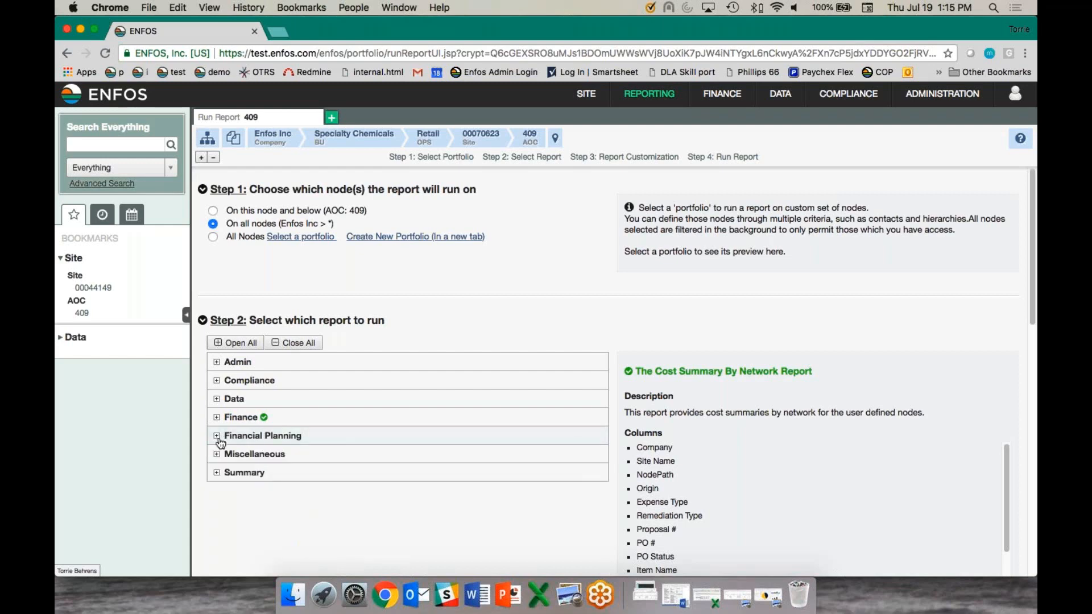
{"action": "left_click", "coordinate": [217, 454]}
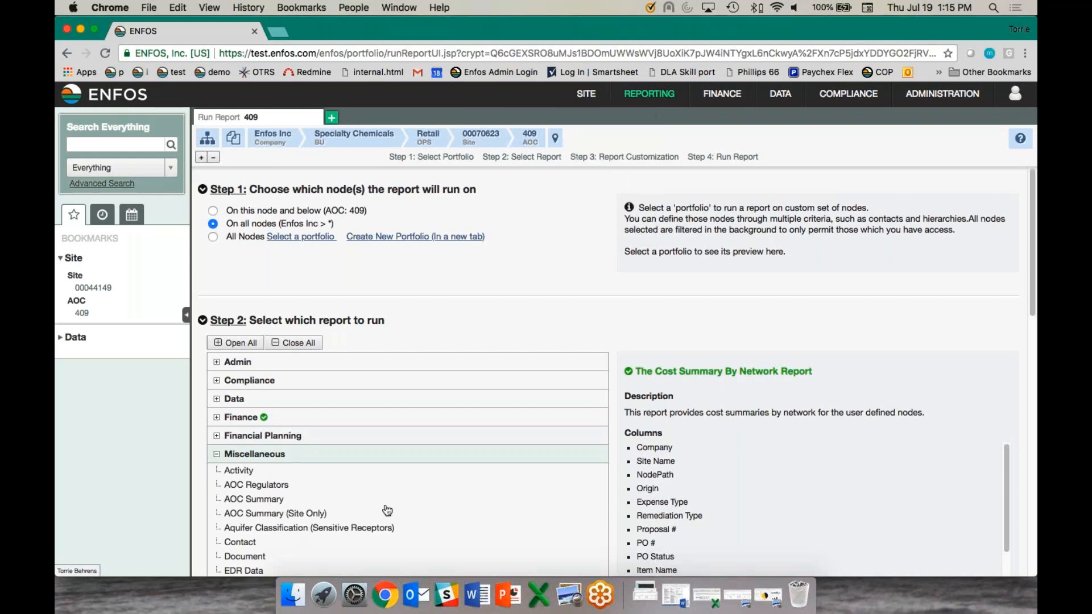
{"action": "left_click", "coordinate": [290, 461]}
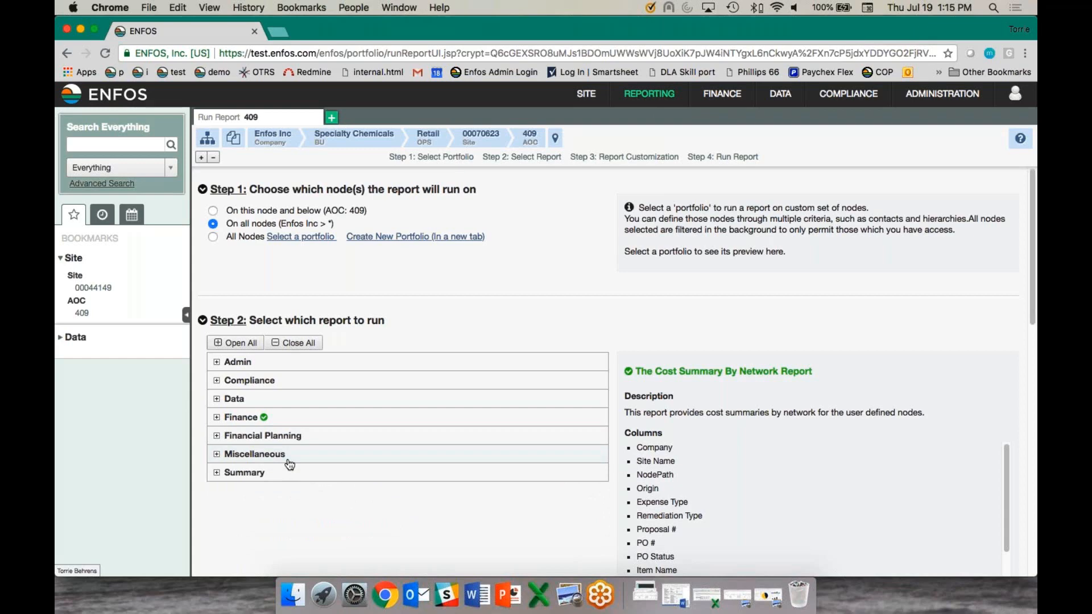
{"action": "left_click", "coordinate": [253, 460]}
{"action": "left_click", "coordinate": [253, 458]}
{"action": "left_click", "coordinate": [218, 475]}
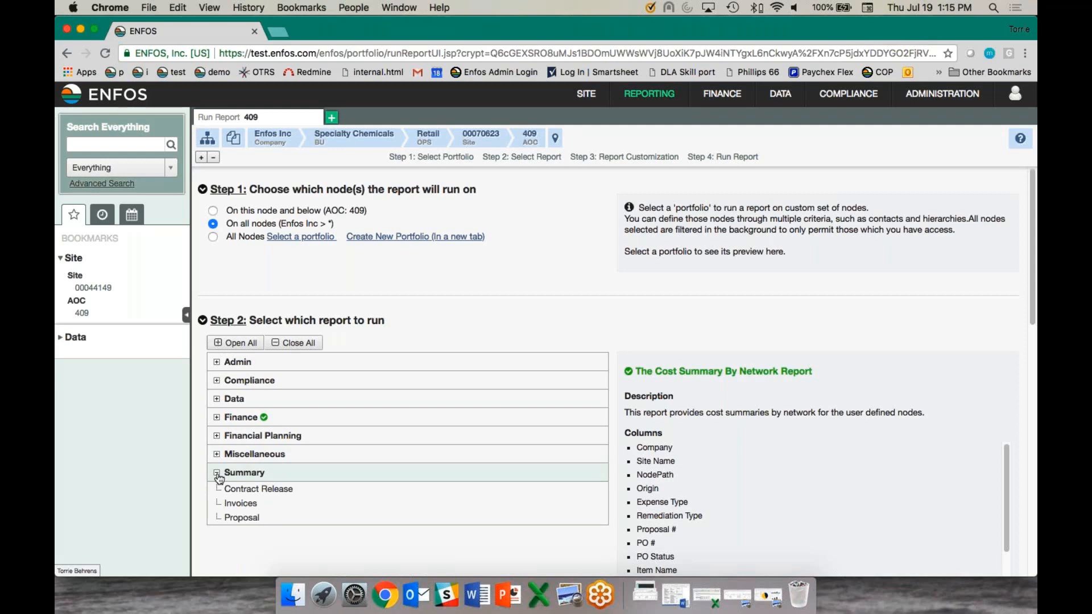
{"action": "left_click", "coordinate": [218, 475]}
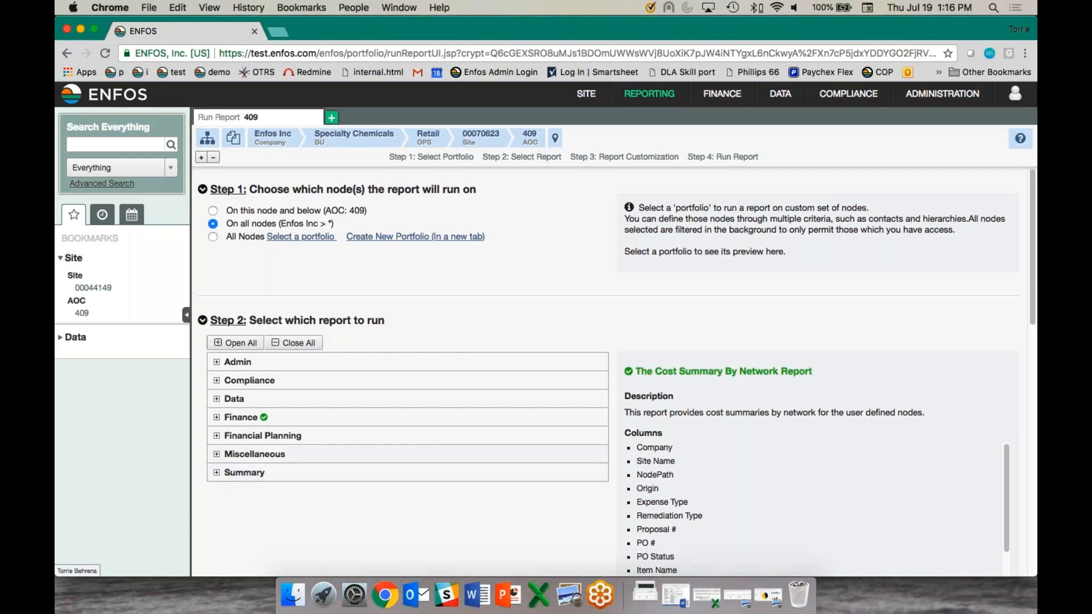
Step: Select the Invoice report in the Finance category and look through its column list with the sidebar hidden
{"action": "left_click", "coordinate": [217, 416]}
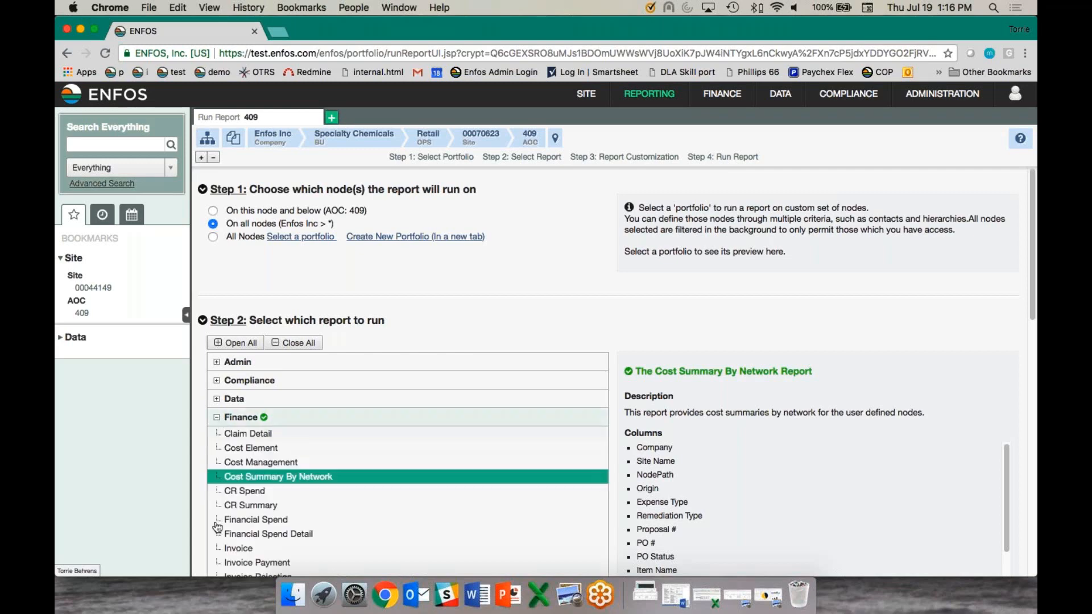
{"action": "left_click", "coordinate": [237, 552]}
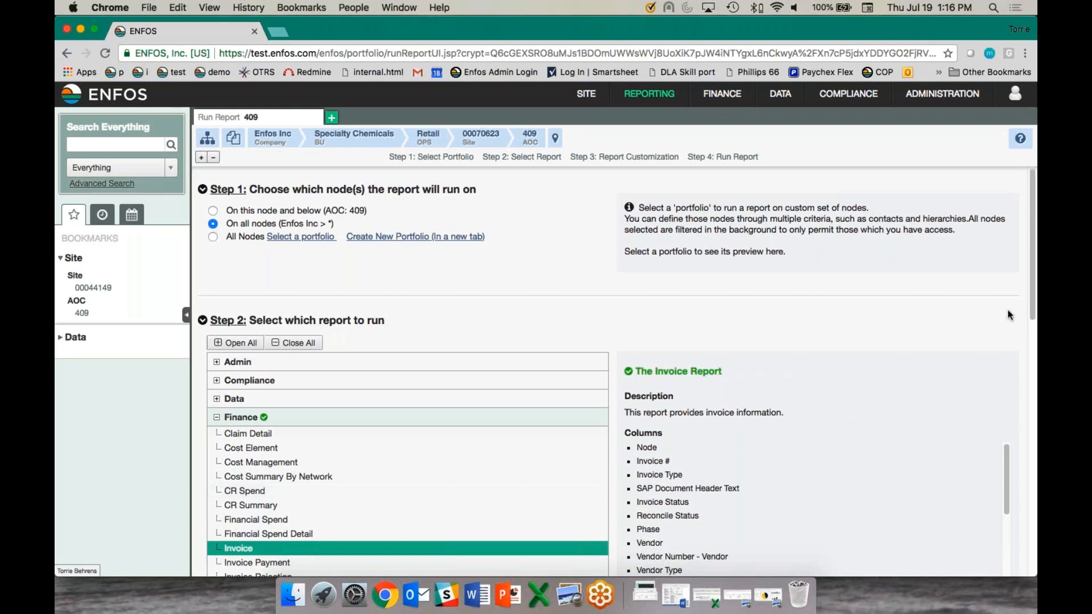
{"action": "scroll", "coordinate": [1026, 329], "scroll_direction": "down", "scroll_amount": 1}
{"action": "scroll", "coordinate": [1026, 335], "scroll_direction": "down", "scroll_amount": 4}
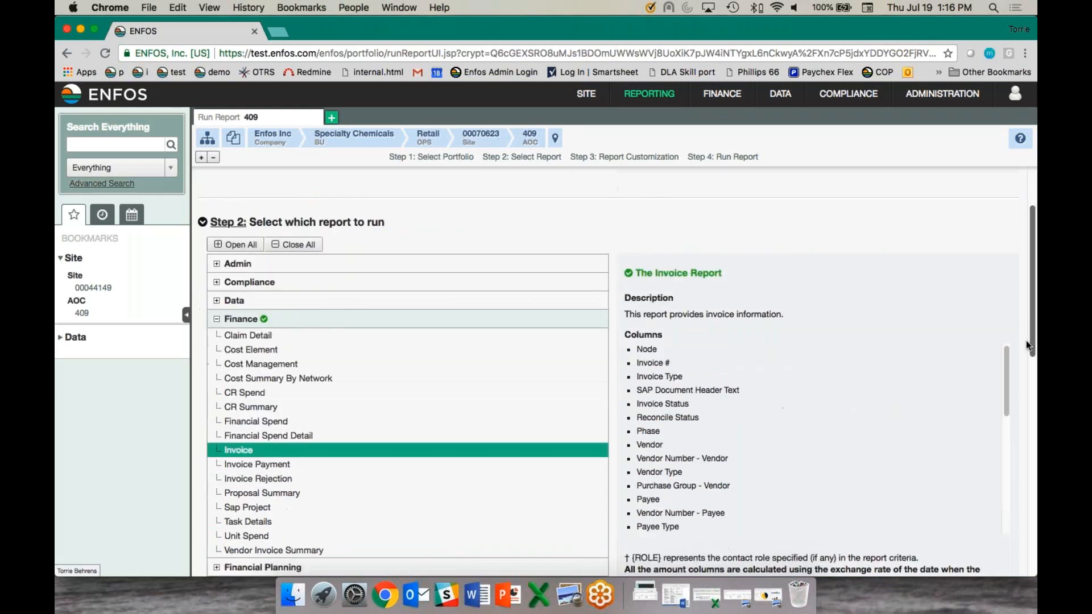
{"action": "left_click", "coordinate": [186, 316]}
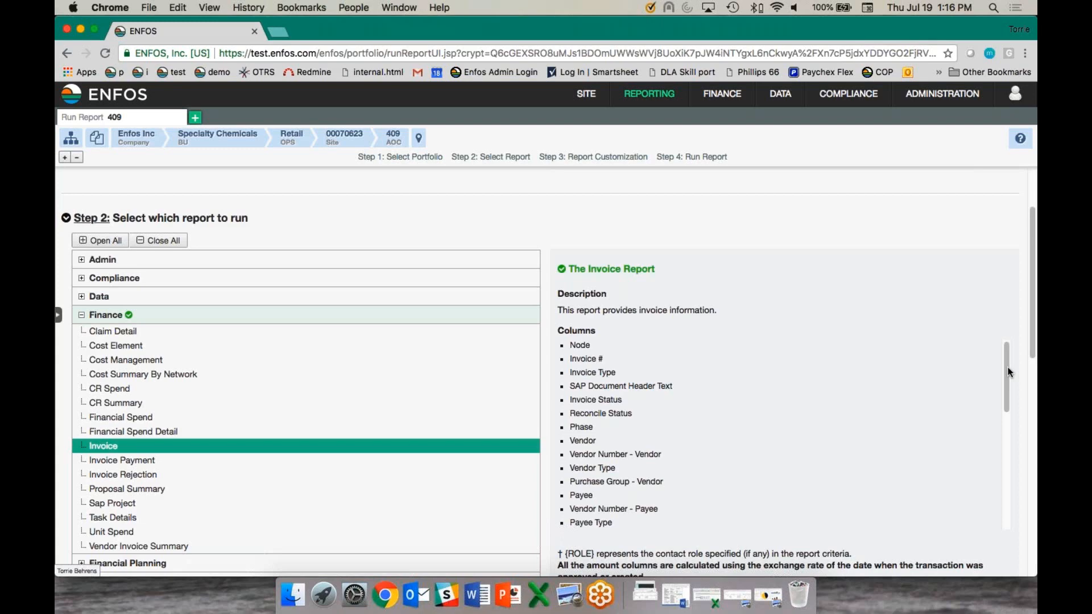
{"action": "left_click_drag", "start_coordinate": [1008, 372], "coordinate": [982, 529]}
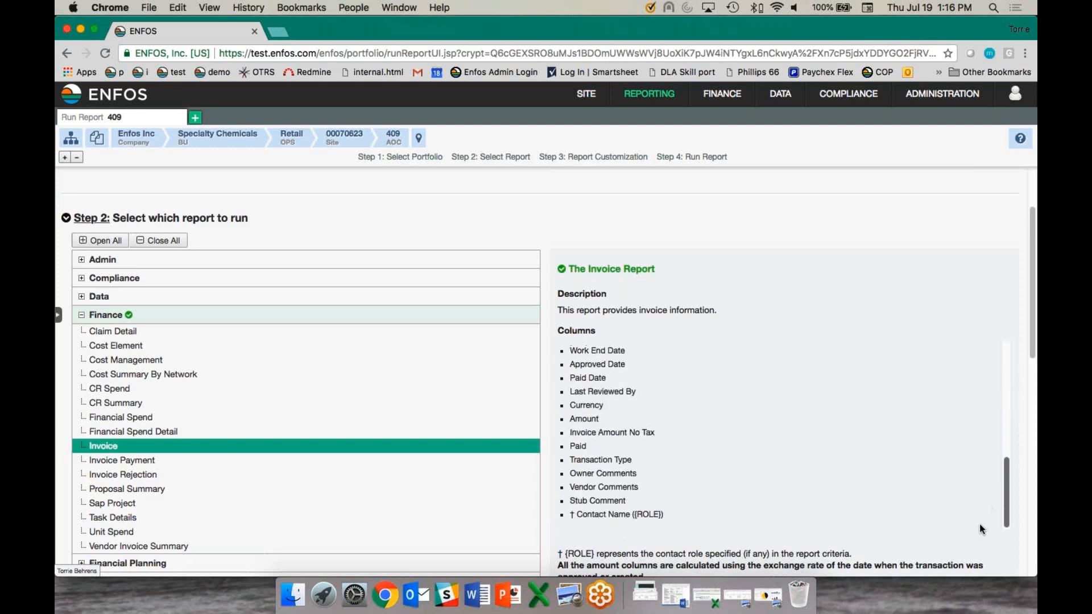
Step: Replace the selected report with Financial Planning Detail from the Financial Planning category and look through its column list
{"action": "left_click", "coordinate": [116, 315]}
{"action": "left_click", "coordinate": [117, 334]}
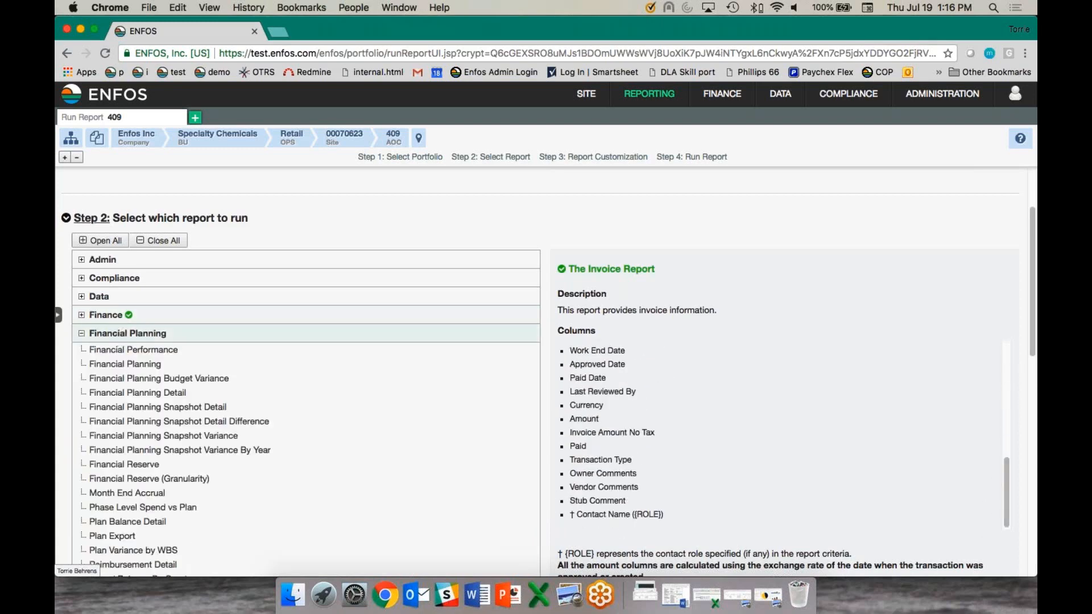
{"action": "left_click", "coordinate": [208, 407]}
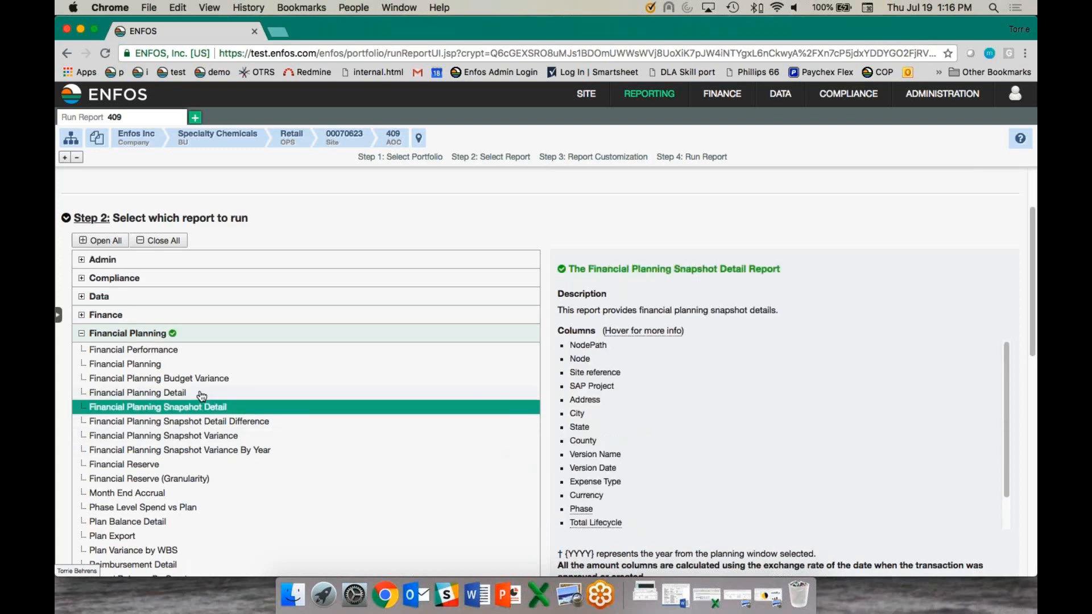
{"action": "left_click", "coordinate": [202, 393]}
{"action": "scroll", "coordinate": [1001, 364], "scroll_direction": "down", "scroll_amount": 1}
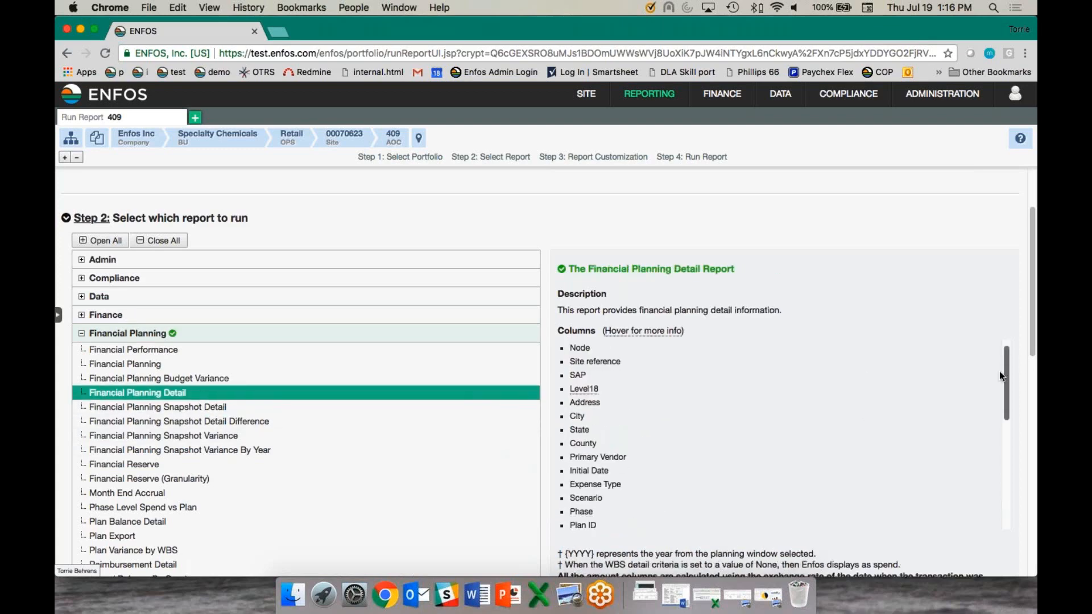
{"action": "scroll", "coordinate": [999, 374], "scroll_direction": "down", "scroll_amount": 5}
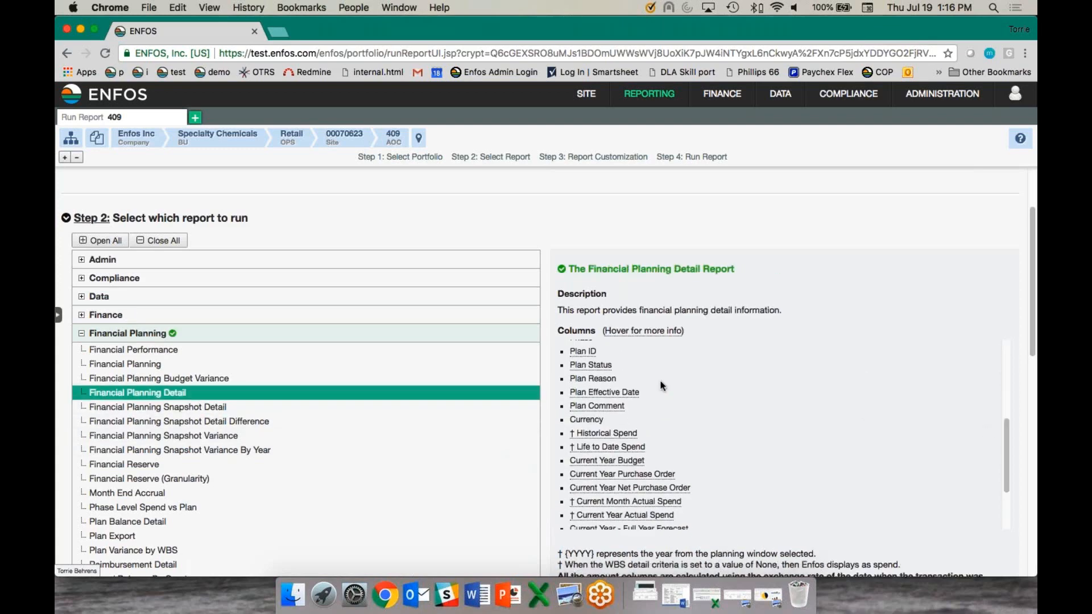
Step: Replace the selected report with the Invoice report from the Finance category
{"action": "mouse_move", "coordinate": [630, 392]}
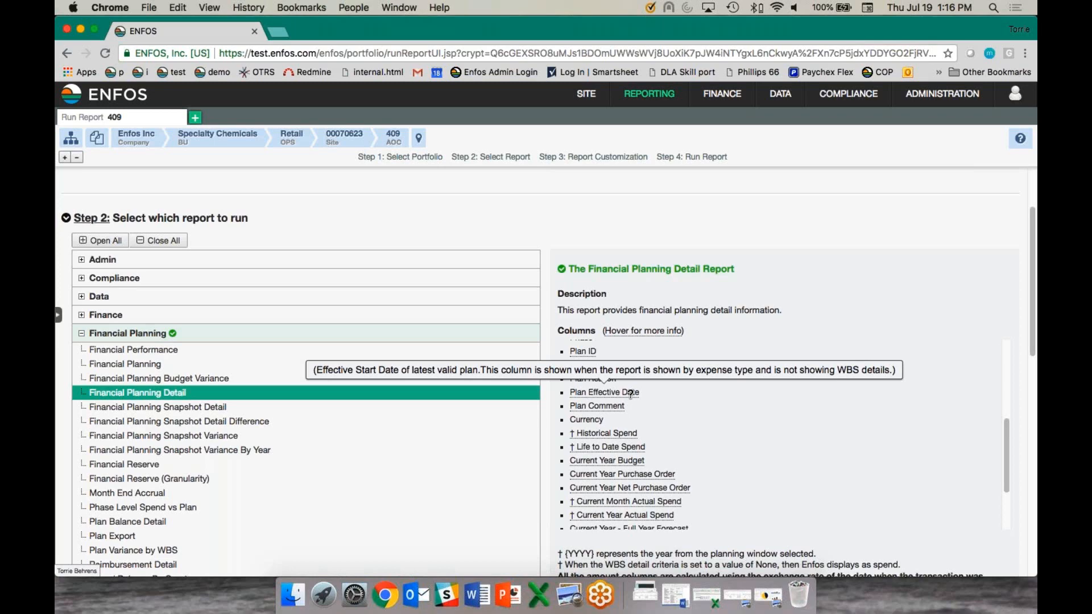
{"action": "left_click", "coordinate": [138, 334]}
{"action": "left_click", "coordinate": [108, 317]}
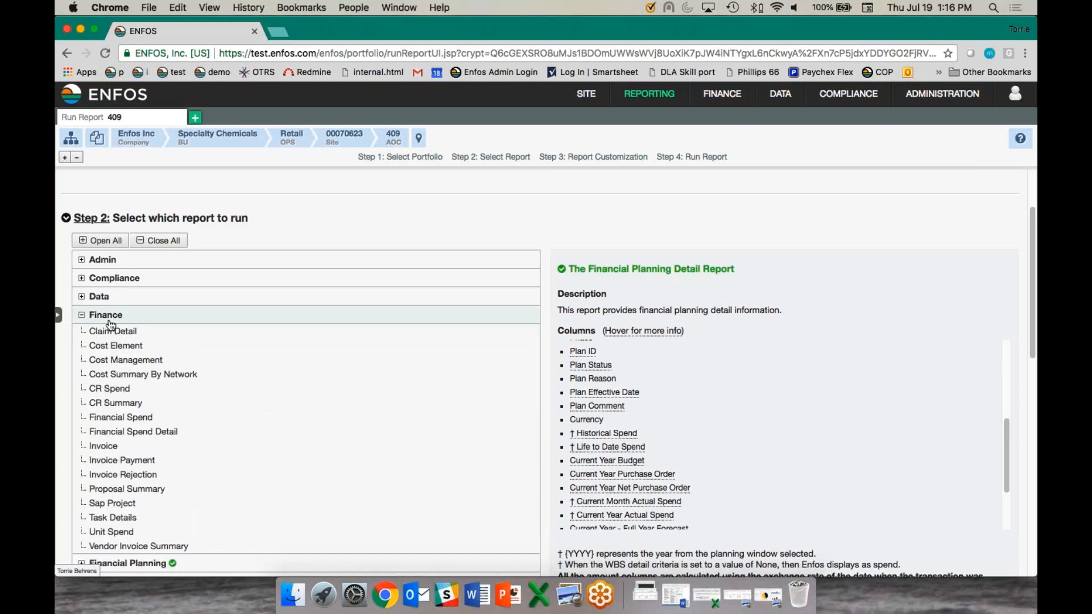
{"action": "left_click", "coordinate": [108, 446]}
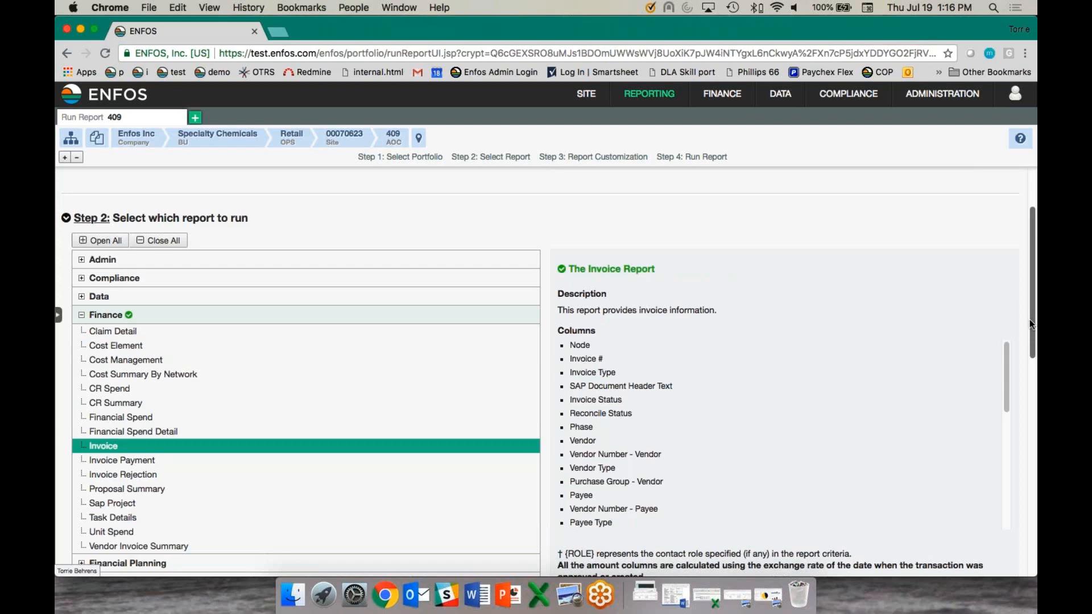
Step: Collapse the optional customization section and run the Invoice report in a new tab
{"action": "left_click_drag", "start_coordinate": [1030, 323], "coordinate": [995, 479]}
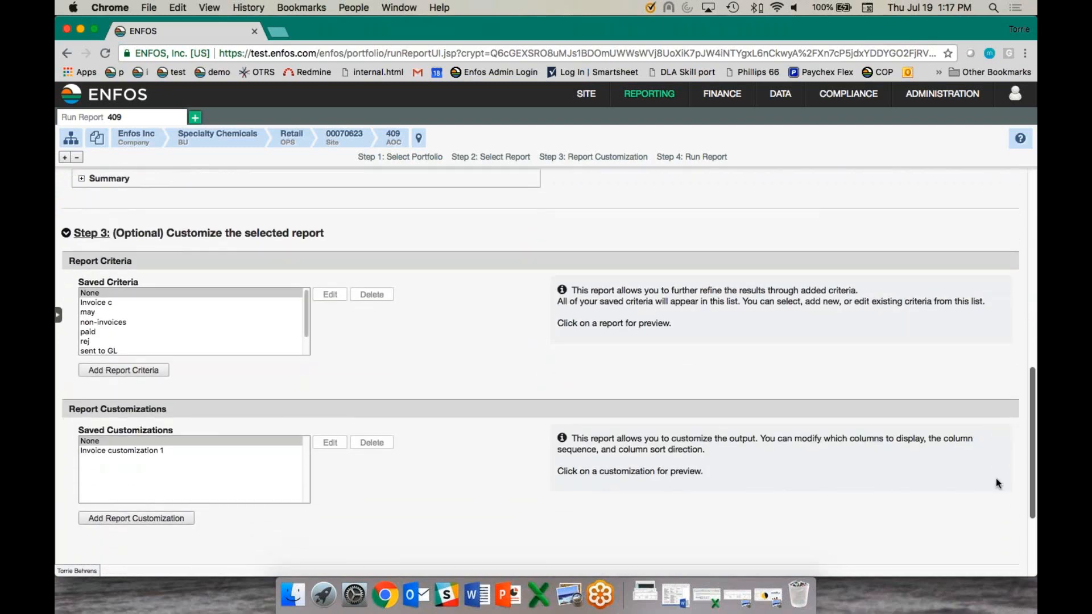
{"action": "left_click", "coordinate": [68, 234]}
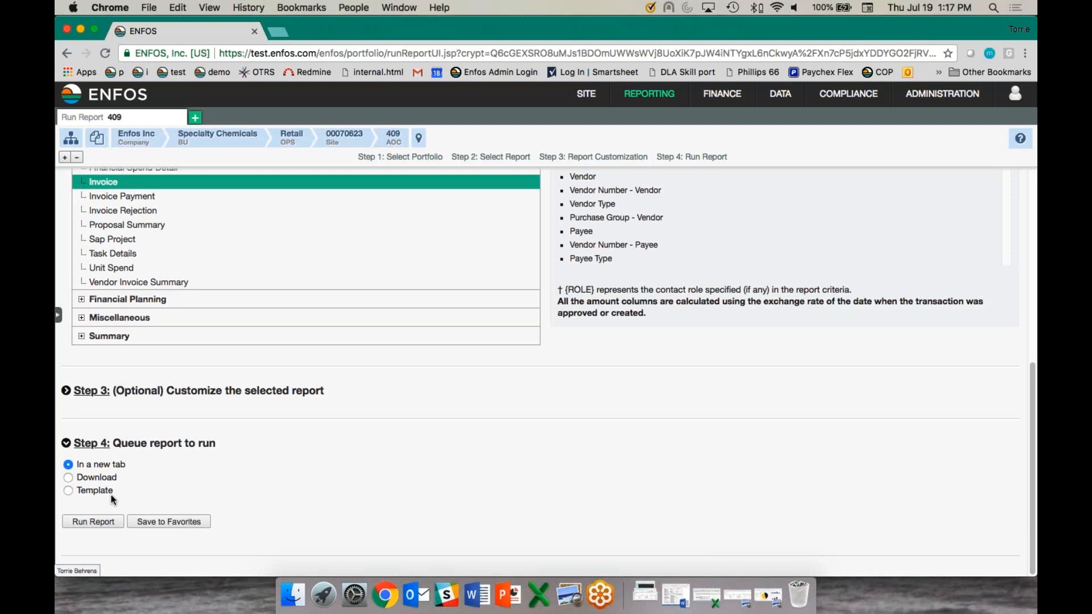
{"action": "left_click", "coordinate": [89, 528]}
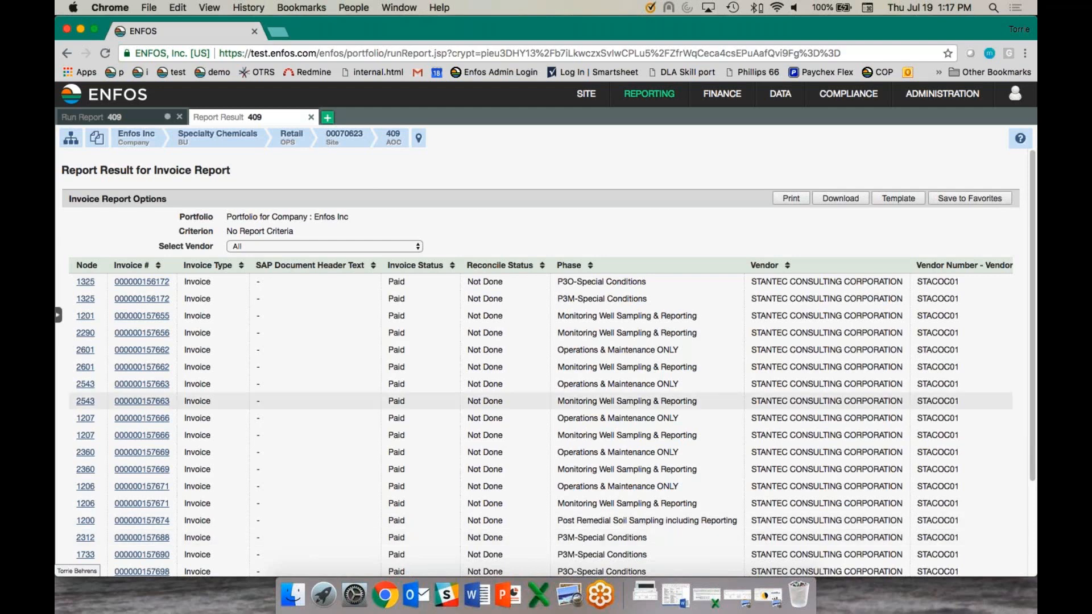
Step: Look through the Invoice report results for all nodes, checking the total row count below the table
{"action": "scroll", "coordinate": [1025, 311], "scroll_direction": "down", "scroll_amount": 1}
{"action": "scroll", "coordinate": [1026, 311], "scroll_direction": "down", "scroll_amount": 5}
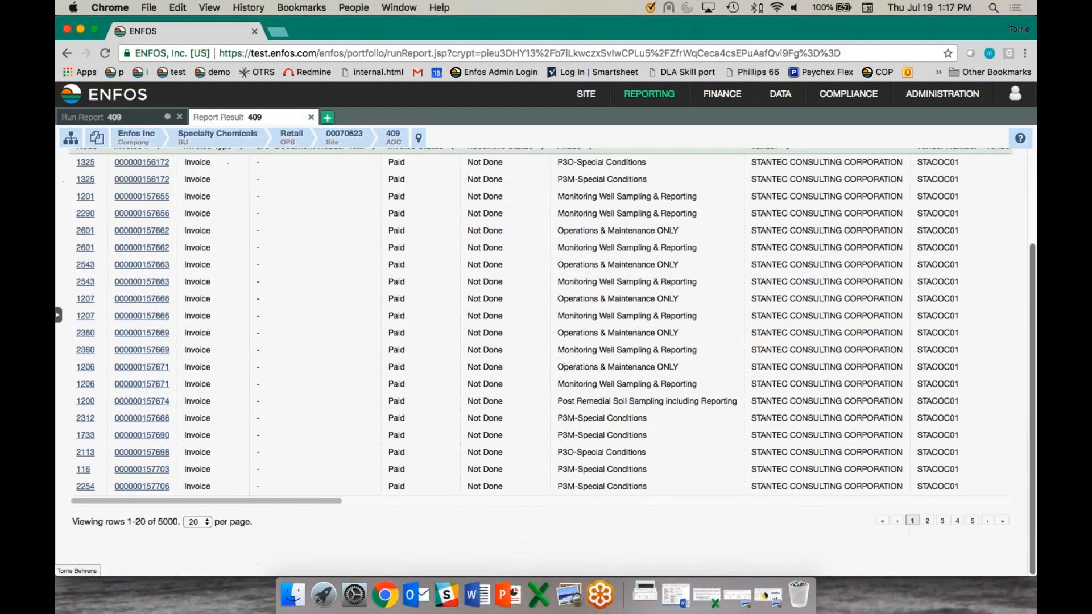
{"action": "left_click_drag", "start_coordinate": [173, 523], "coordinate": [177, 523]}
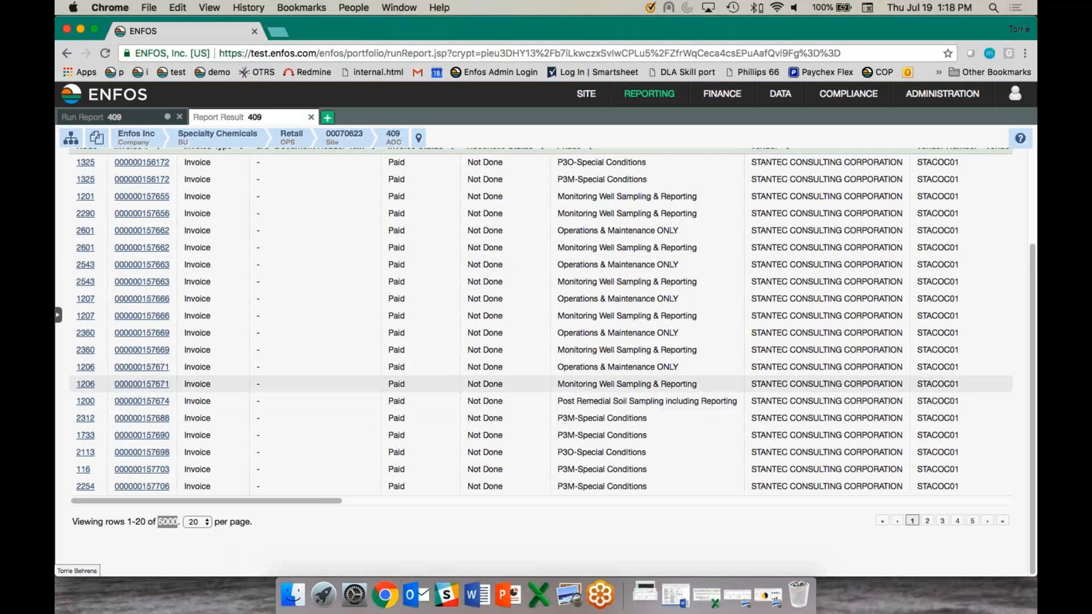
{"action": "scroll", "coordinate": [1030, 407], "scroll_direction": "up", "scroll_amount": 1}
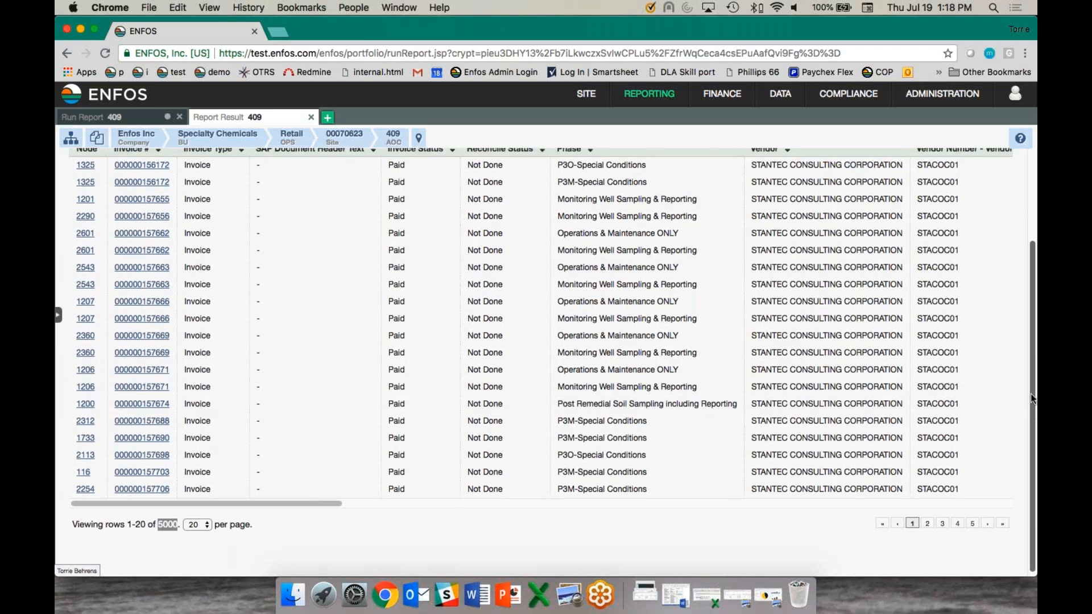
{"action": "left_click_drag", "start_coordinate": [1030, 398], "coordinate": [1034, 251]}
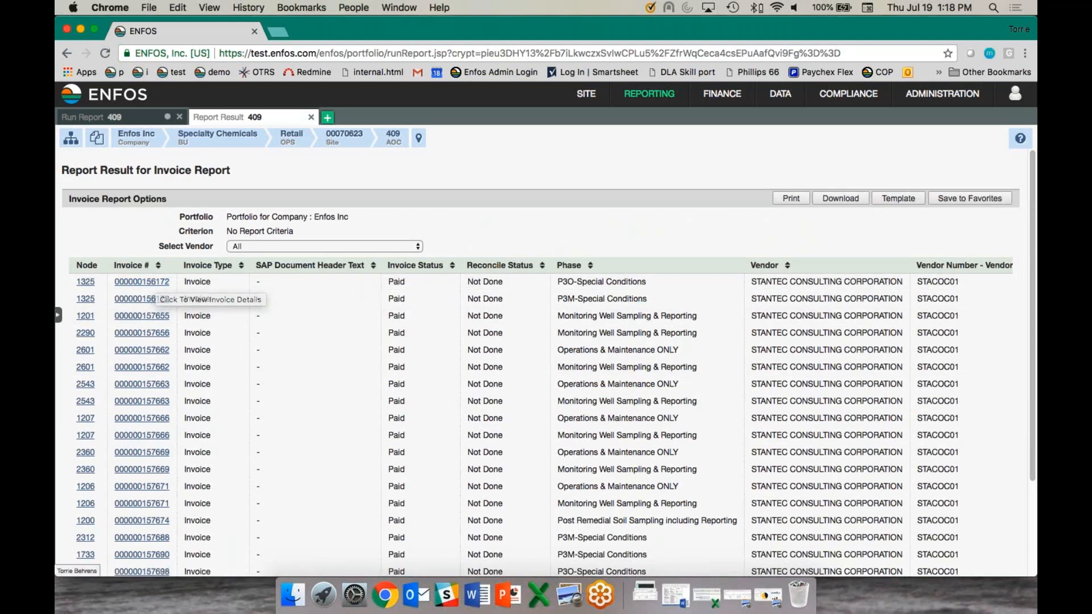
{"action": "scroll", "coordinate": [1030, 320], "scroll_direction": "down", "scroll_amount": 1}
{"action": "scroll", "coordinate": [1030, 320], "scroll_direction": "down", "scroll_amount": 3}
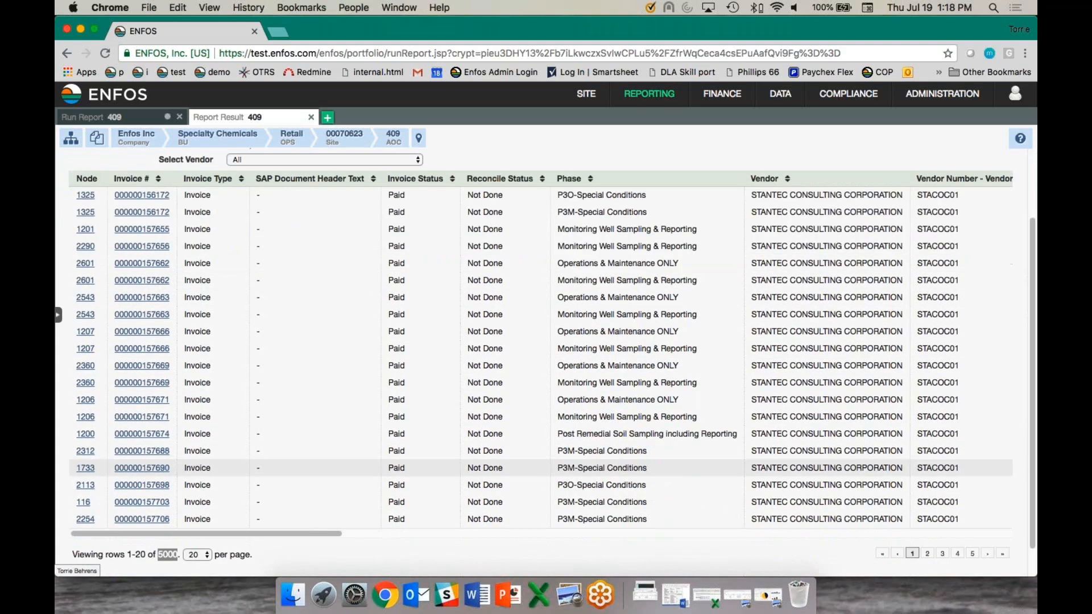
{"action": "left_click_drag", "start_coordinate": [337, 532], "coordinate": [309, 499]}
{"action": "scroll", "coordinate": [1023, 281], "scroll_direction": "up", "scroll_amount": 2}
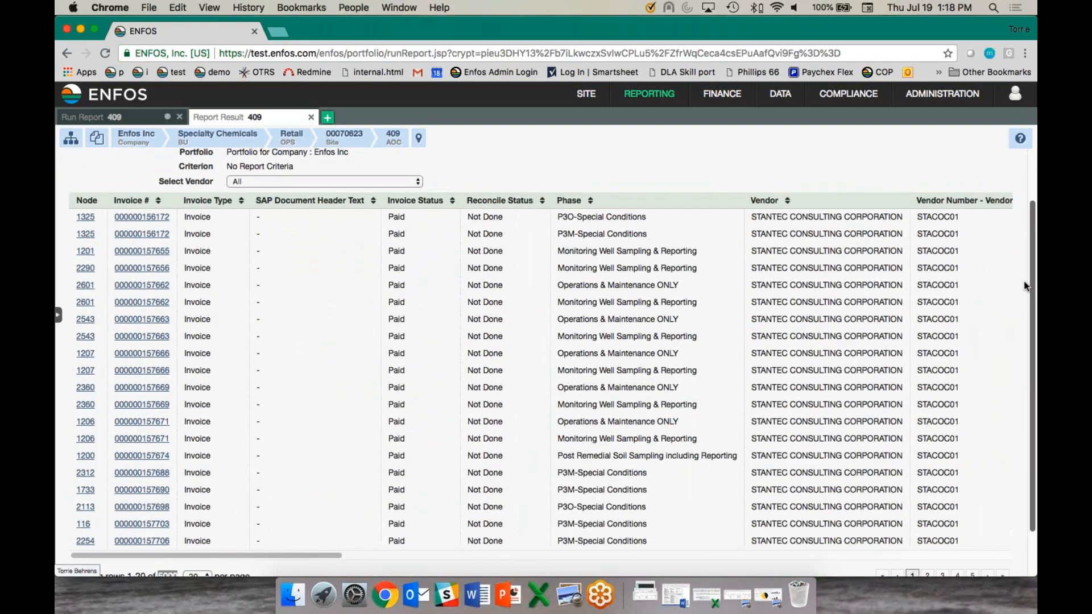
{"action": "scroll", "coordinate": [1023, 281], "scroll_direction": "up", "scroll_amount": 3}
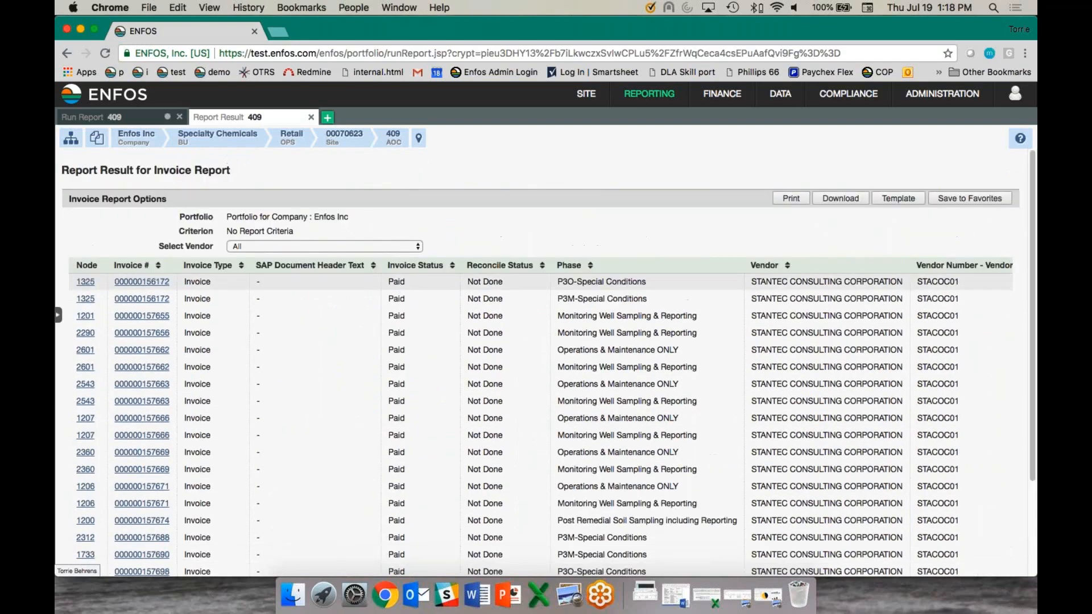
Step: Examine the vendors offered by the report's vendor filter, leaving it set to All
{"action": "left_click", "coordinate": [340, 246]}
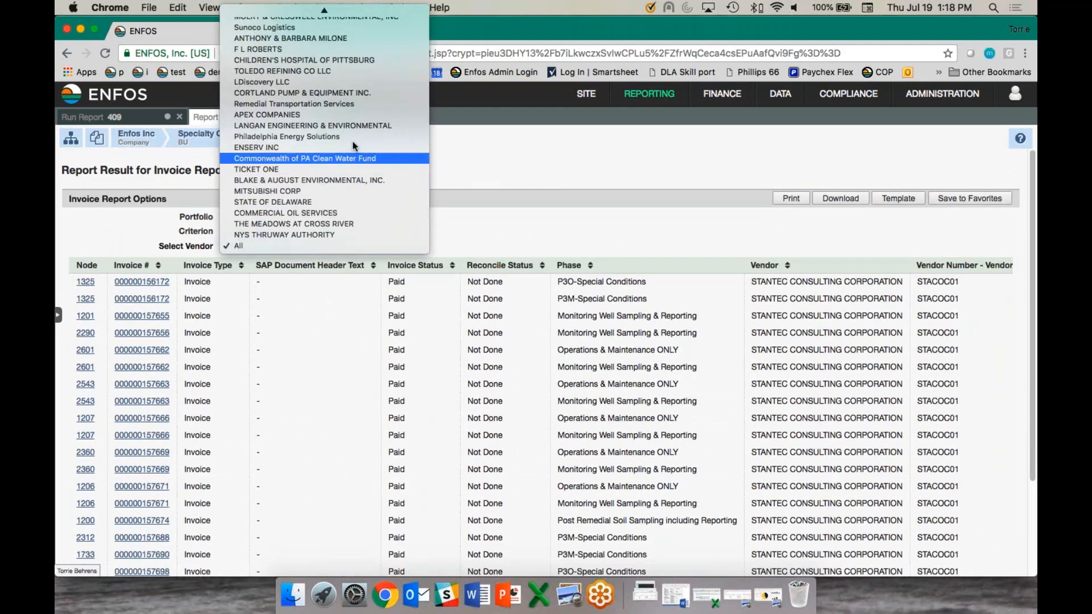
{"action": "mouse_move", "coordinate": [373, 10]}
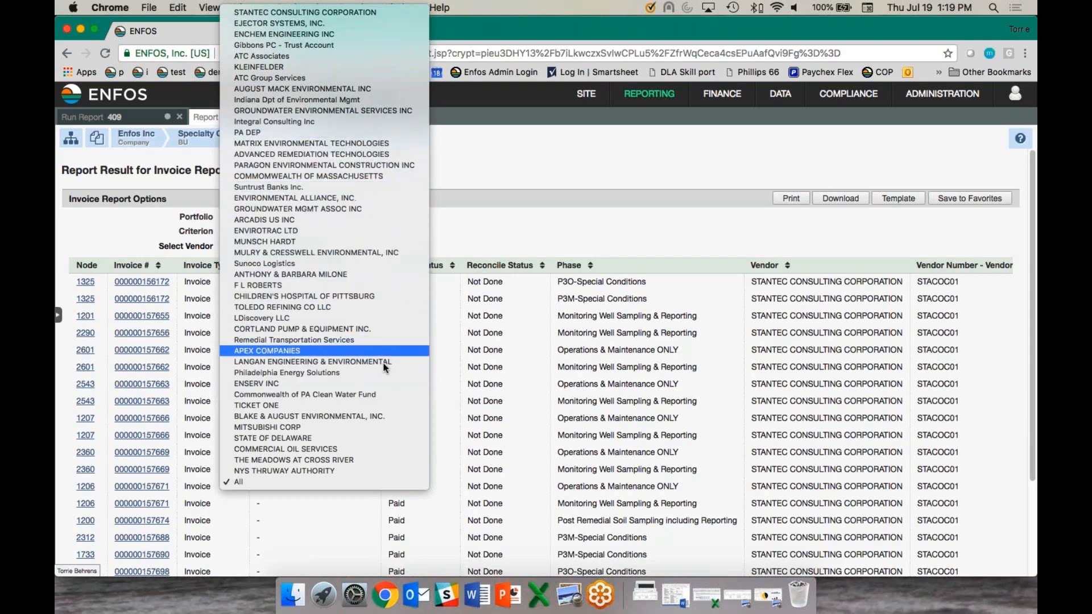
{"action": "left_click", "coordinate": [535, 210]}
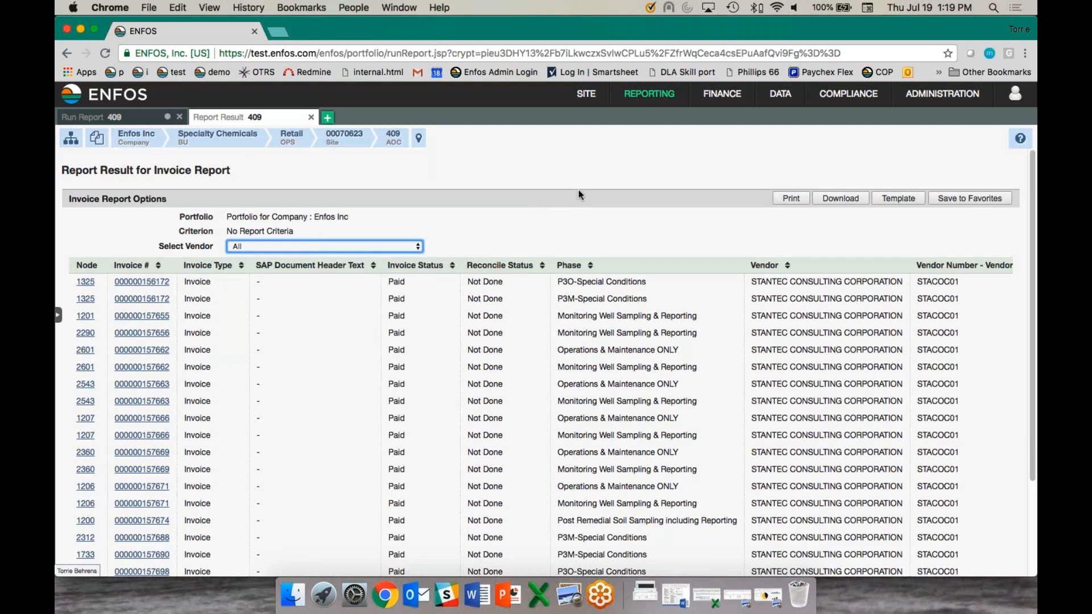
Step: Examine the header, footer and report body options in the print configuration and close it without saving
{"action": "left_click", "coordinate": [791, 199]}
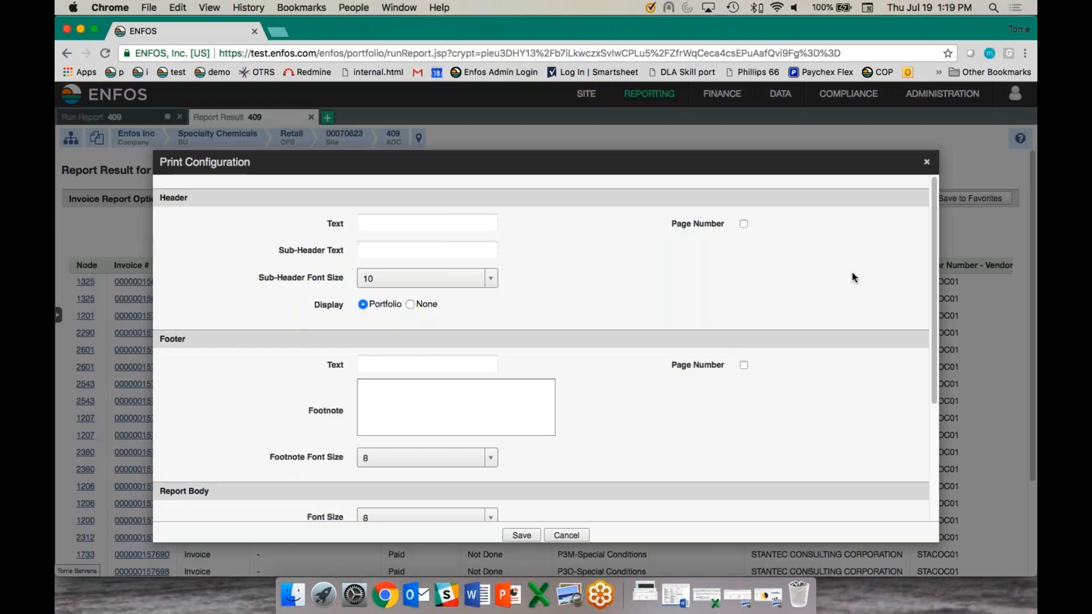
{"action": "left_click_drag", "start_coordinate": [934, 230], "coordinate": [921, 353]}
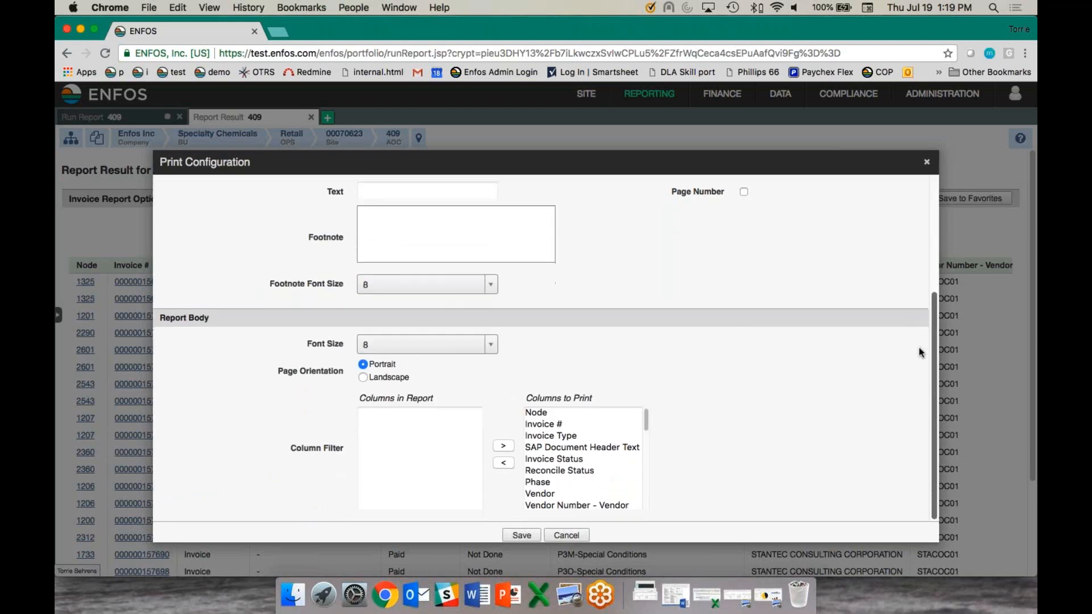
{"action": "scroll", "coordinate": [911, 297], "scroll_direction": "up", "scroll_amount": 5}
{"action": "left_click", "coordinate": [926, 162]}
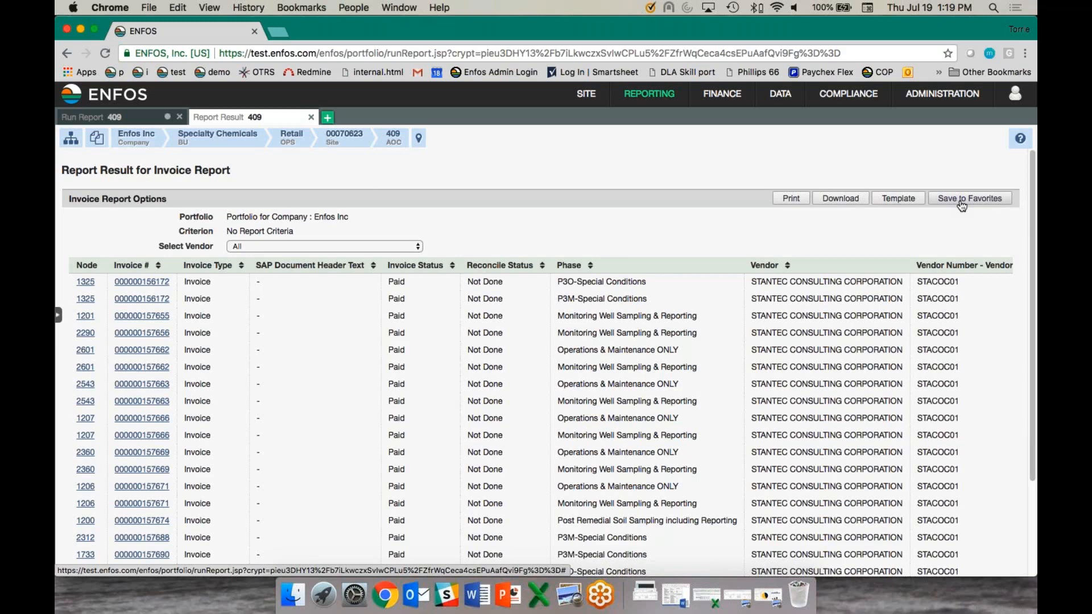
Step: Close the report result and rerun the Invoice report on this node and below (AOC: 409)
{"action": "left_click", "coordinate": [312, 118]}
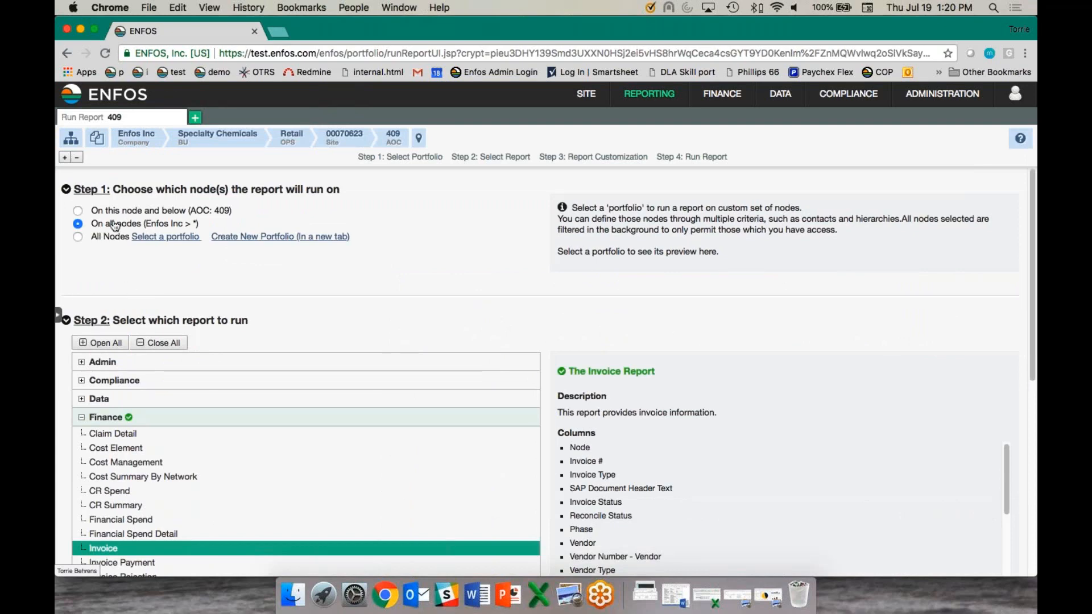
{"action": "left_click", "coordinate": [78, 211]}
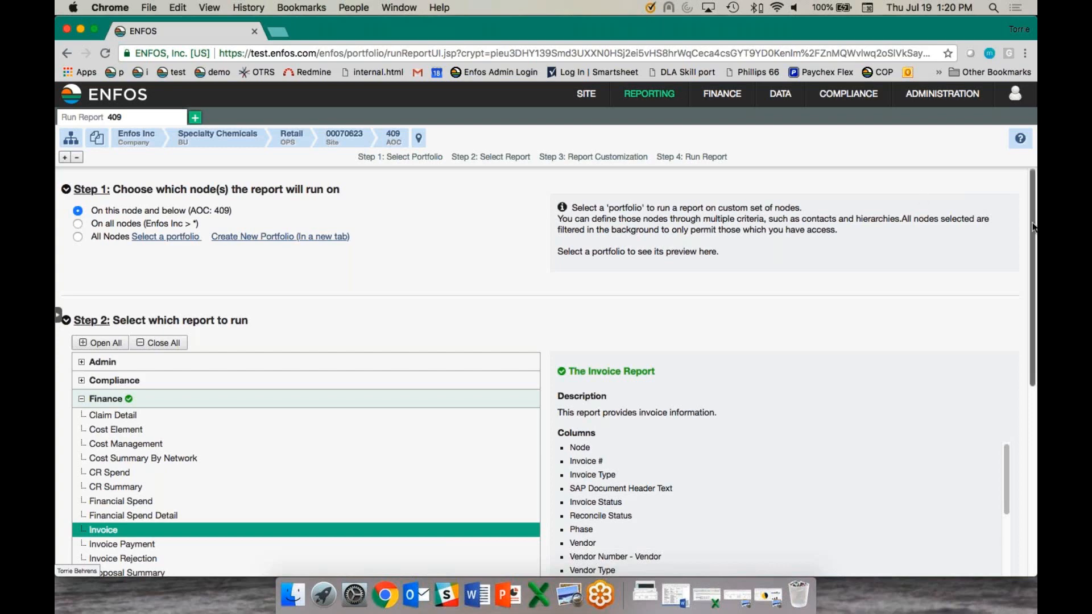
{"action": "scroll", "coordinate": [1010, 380], "scroll_direction": "down", "scroll_amount": 5}
{"action": "scroll", "coordinate": [1009, 374], "scroll_direction": "down", "scroll_amount": 1}
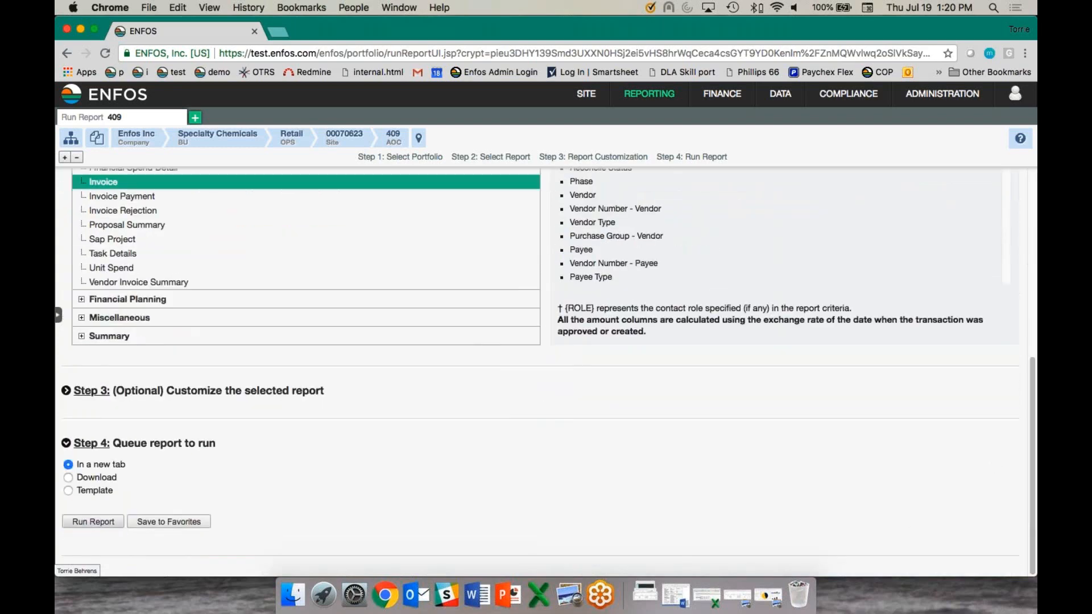
{"action": "left_click", "coordinate": [89, 522]}
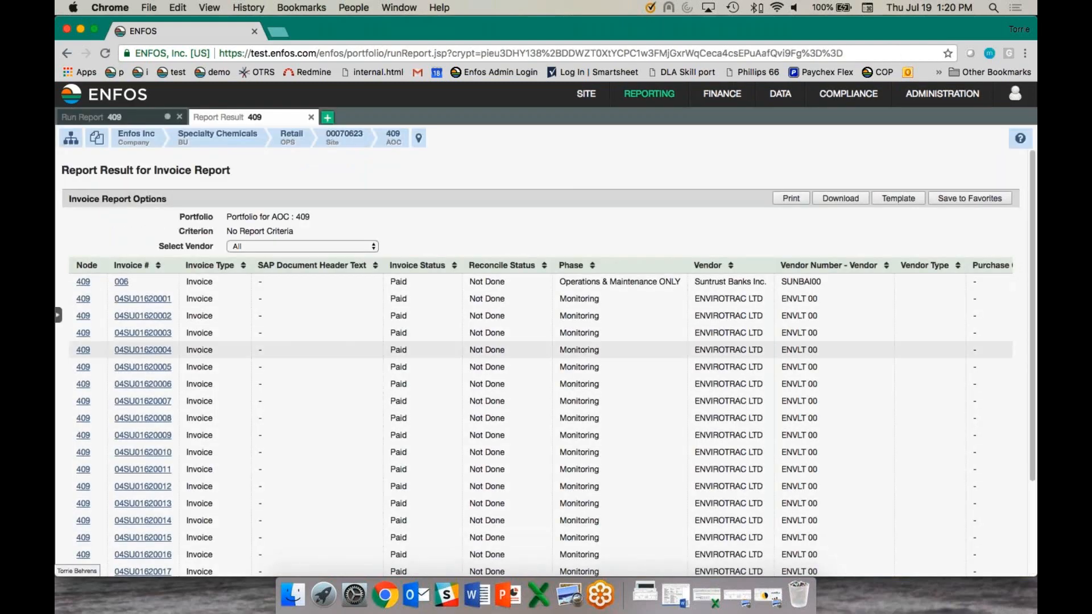
Step: Check the total row count of the Invoice report results for AOC 409
{"action": "scroll", "coordinate": [1029, 347], "scroll_direction": "down", "scroll_amount": 1}
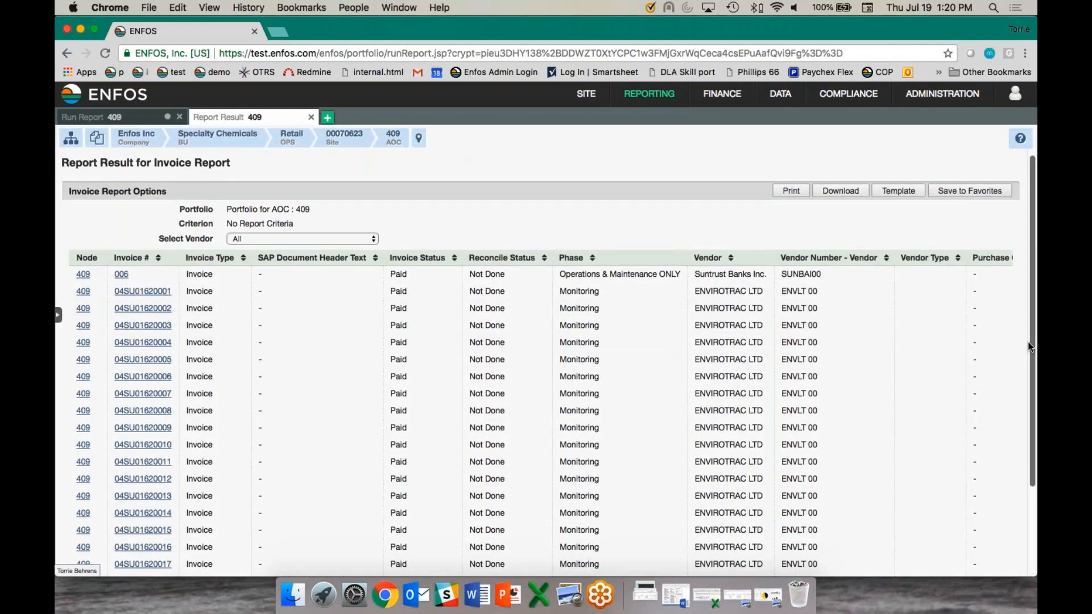
{"action": "scroll", "coordinate": [1029, 369], "scroll_direction": "down", "scroll_amount": 5}
{"action": "double_click", "coordinate": [165, 521]}
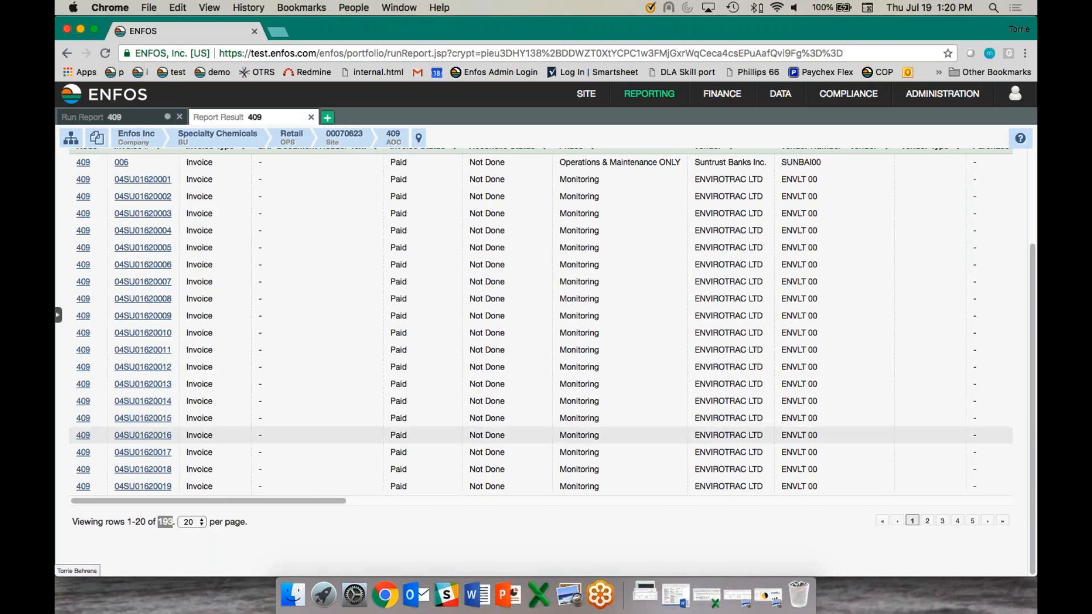
{"action": "left_click_drag", "start_coordinate": [1033, 278], "coordinate": [1035, 185]}
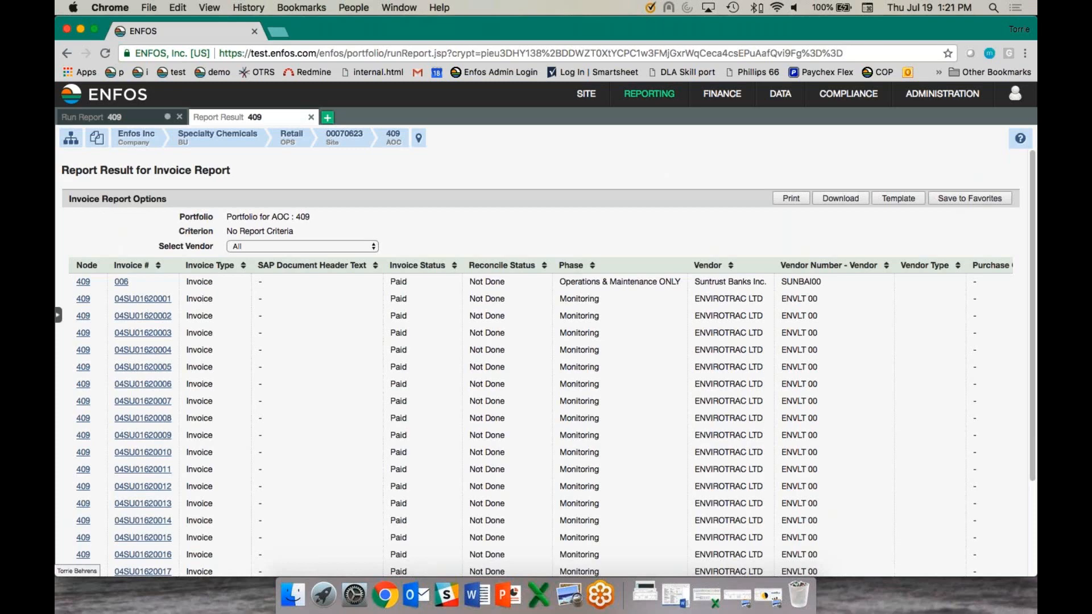
Step: Sort the invoices by Invoice Status, reverse the sort order, and close the report result
{"action": "left_click", "coordinate": [456, 267]}
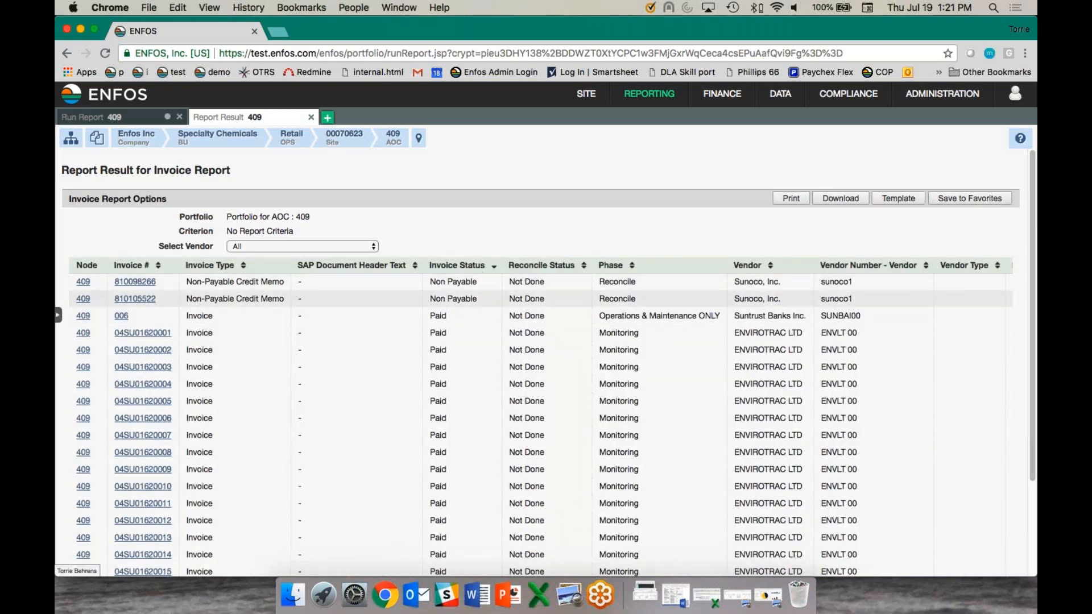
{"action": "left_click", "coordinate": [492, 266]}
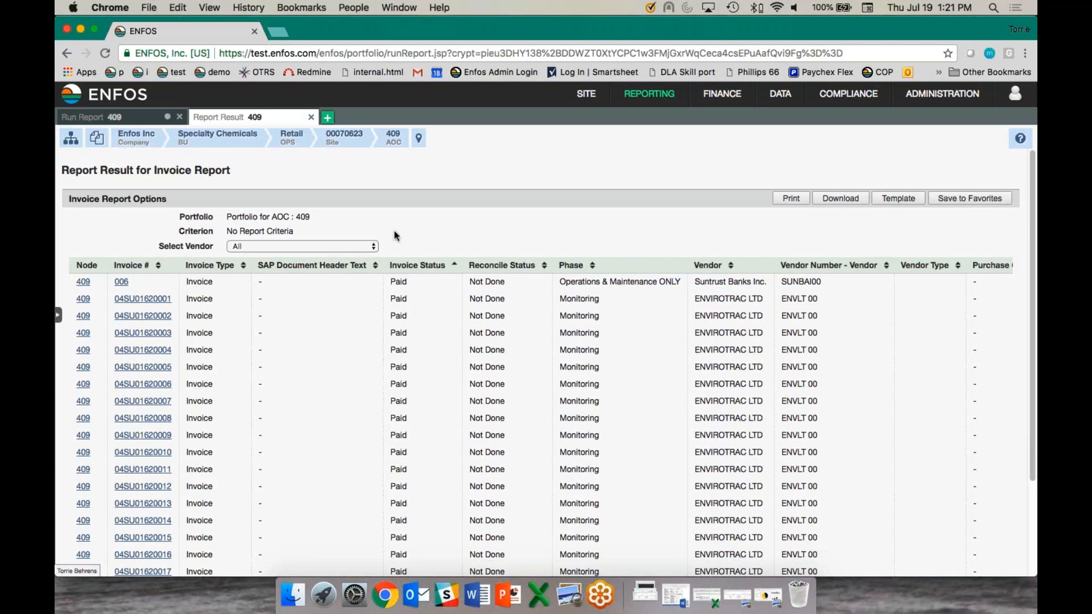
{"action": "left_click", "coordinate": [311, 118]}
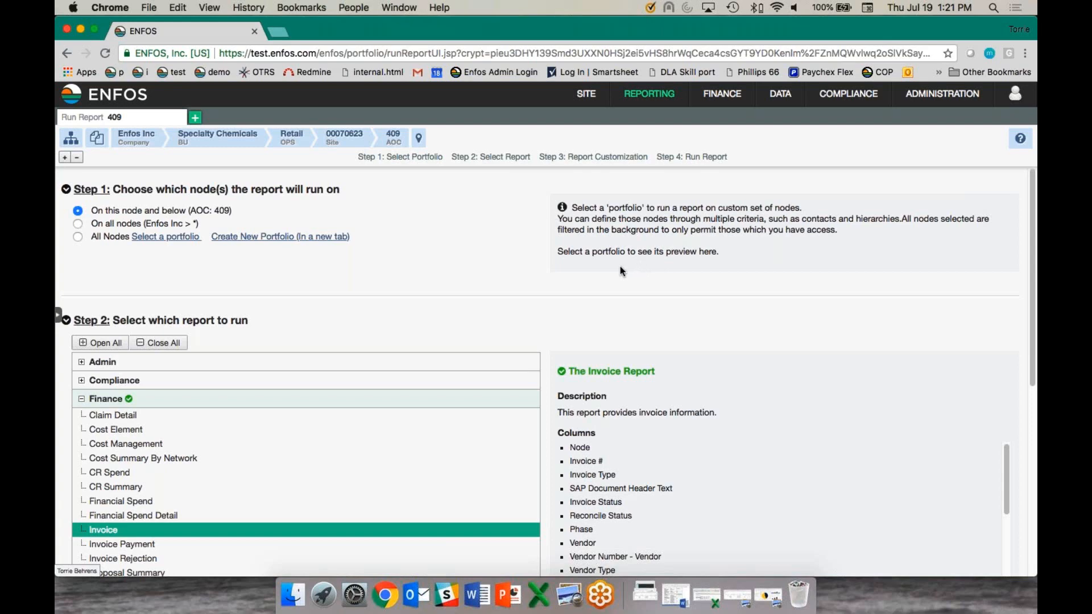
Step: Collapse the node and report selection sections and expand the optional report customization section
{"action": "left_click", "coordinate": [66, 189]}
{"action": "left_click", "coordinate": [66, 242]}
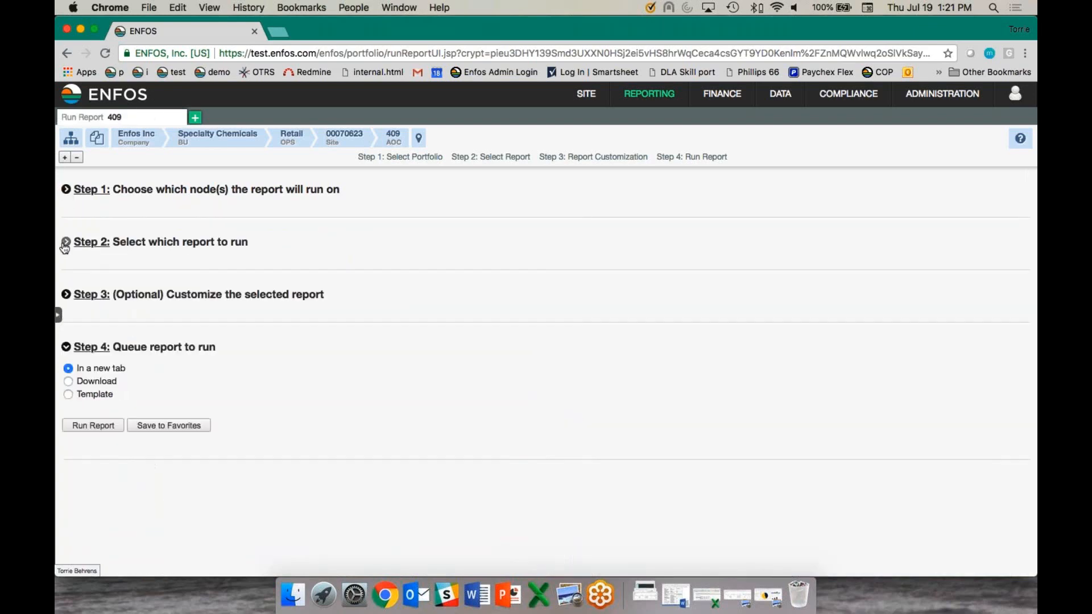
{"action": "left_click", "coordinate": [66, 295]}
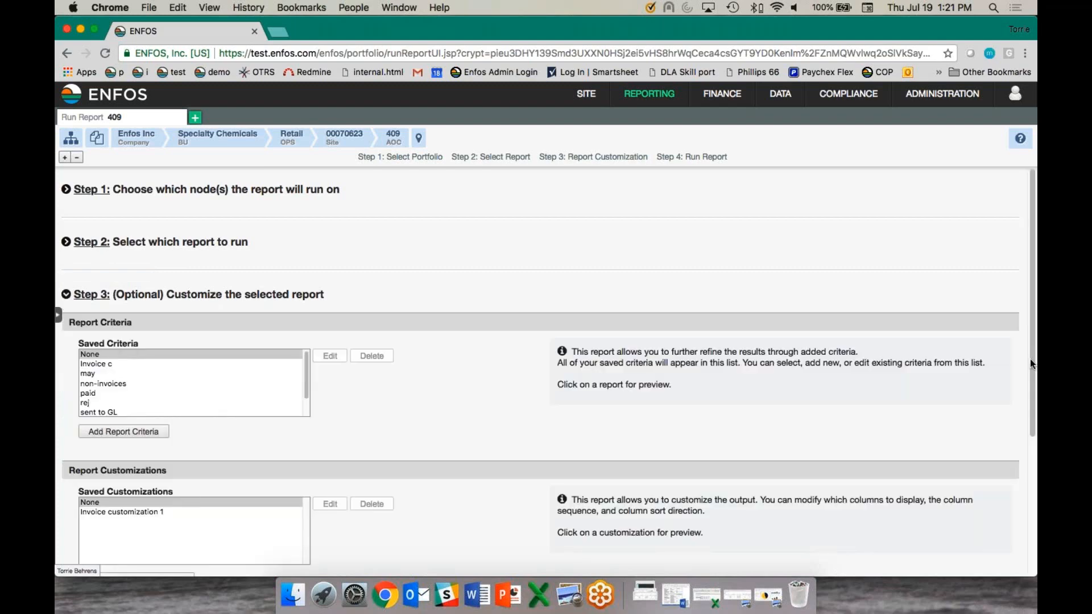
{"action": "left_click_drag", "start_coordinate": [1031, 357], "coordinate": [1015, 416]}
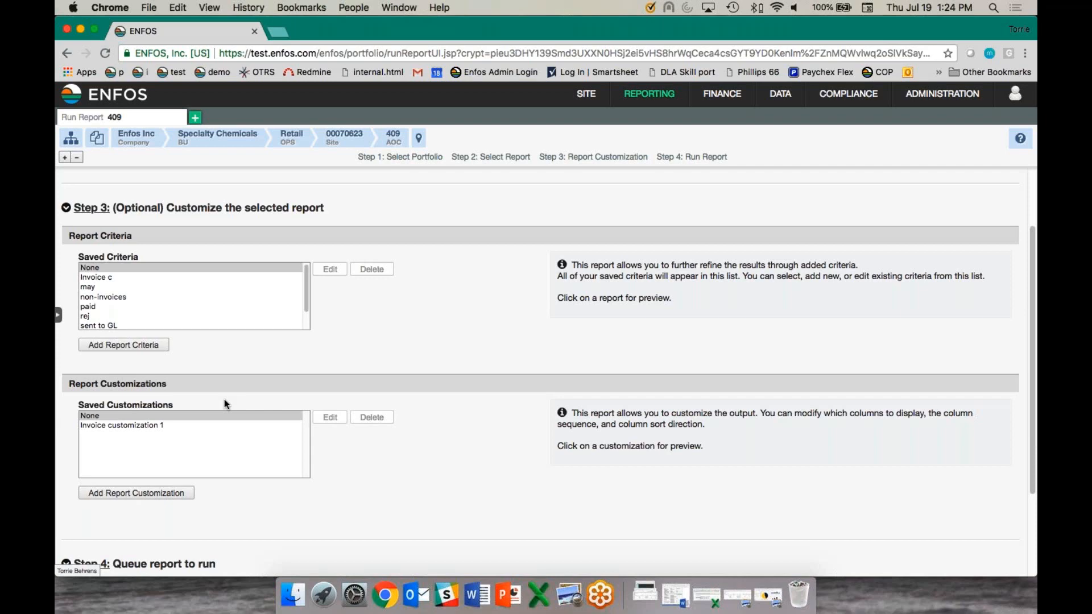
Step: Start new report criteria for the Invoice report and add a criterion with Include Proposal Details set to No
{"action": "left_click", "coordinate": [157, 350]}
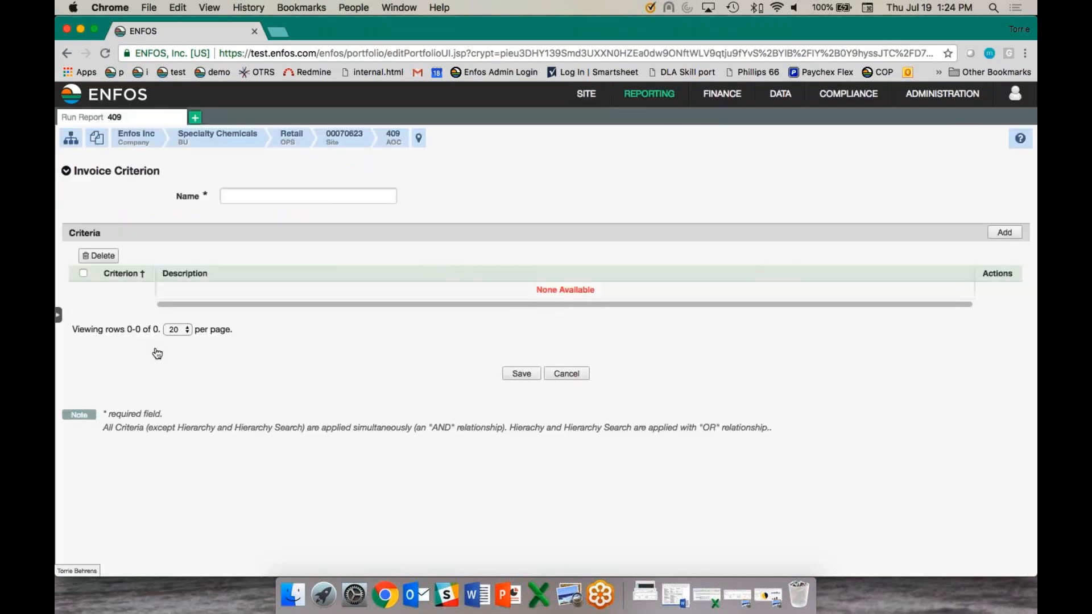
{"action": "left_click", "coordinate": [1002, 233]}
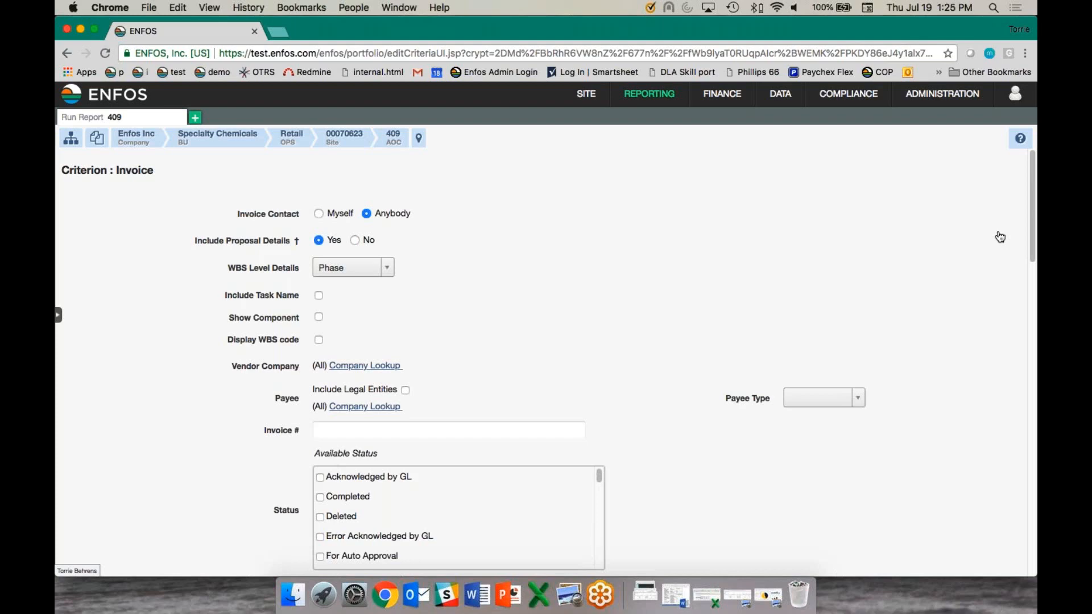
{"action": "left_click", "coordinate": [355, 240]}
{"action": "left_click_drag", "start_coordinate": [191, 244], "coordinate": [298, 248]}
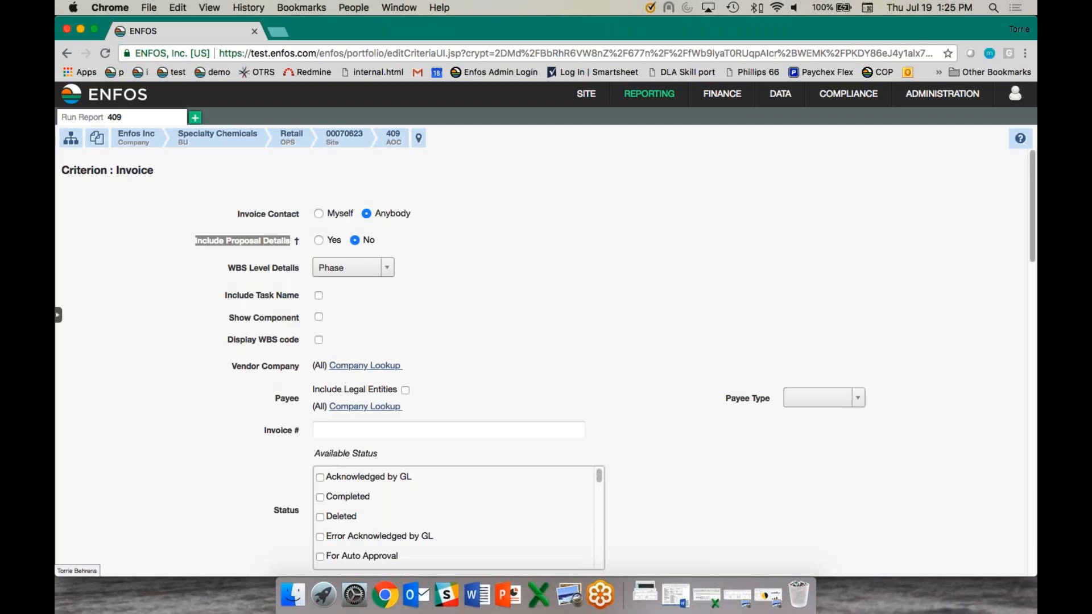
Step: Read the footnote about Include Proposal Details at the end of the form, and set WBS Level Details to None
{"action": "scroll", "coordinate": [1016, 257], "scroll_direction": "down", "scroll_amount": 15}
{"action": "scroll", "coordinate": [968, 492], "scroll_direction": "down", "scroll_amount": 6}
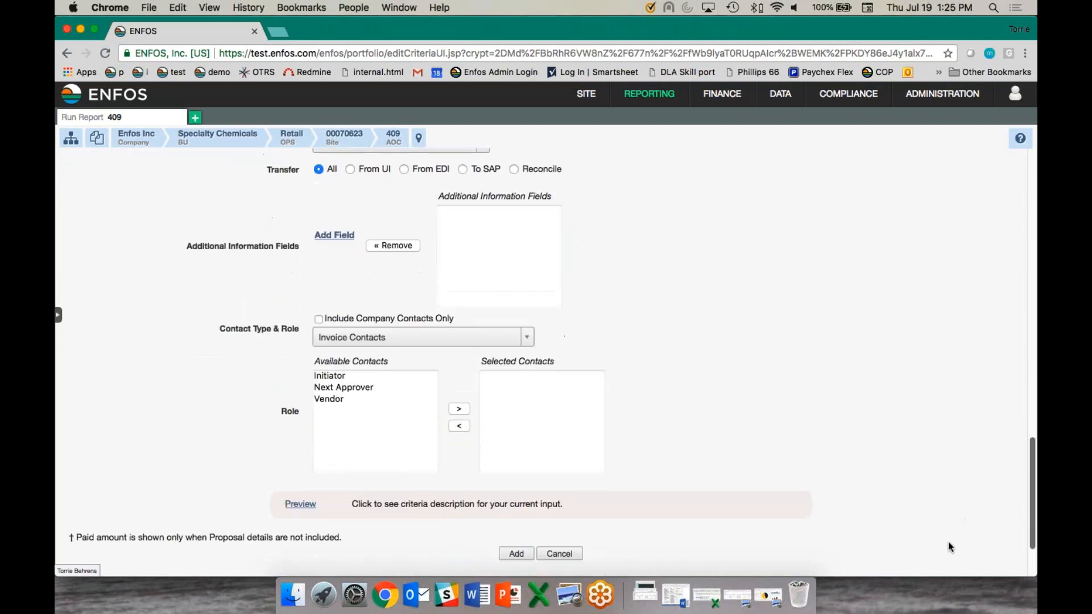
{"action": "left_click_drag", "start_coordinate": [74, 479], "coordinate": [340, 479]}
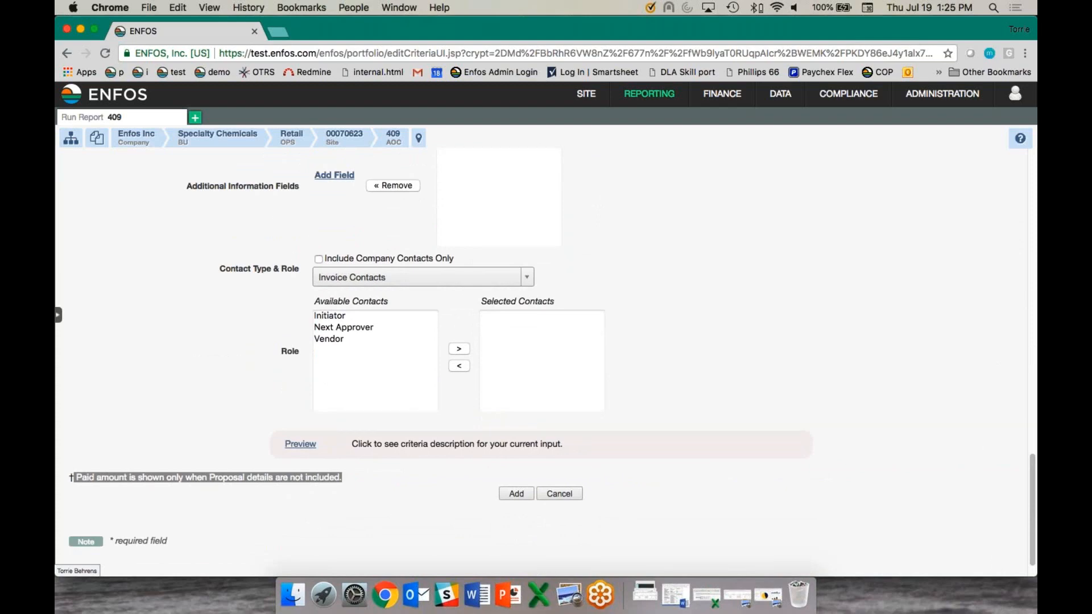
{"action": "left_click_drag", "start_coordinate": [1033, 483], "coordinate": [1036, 167]}
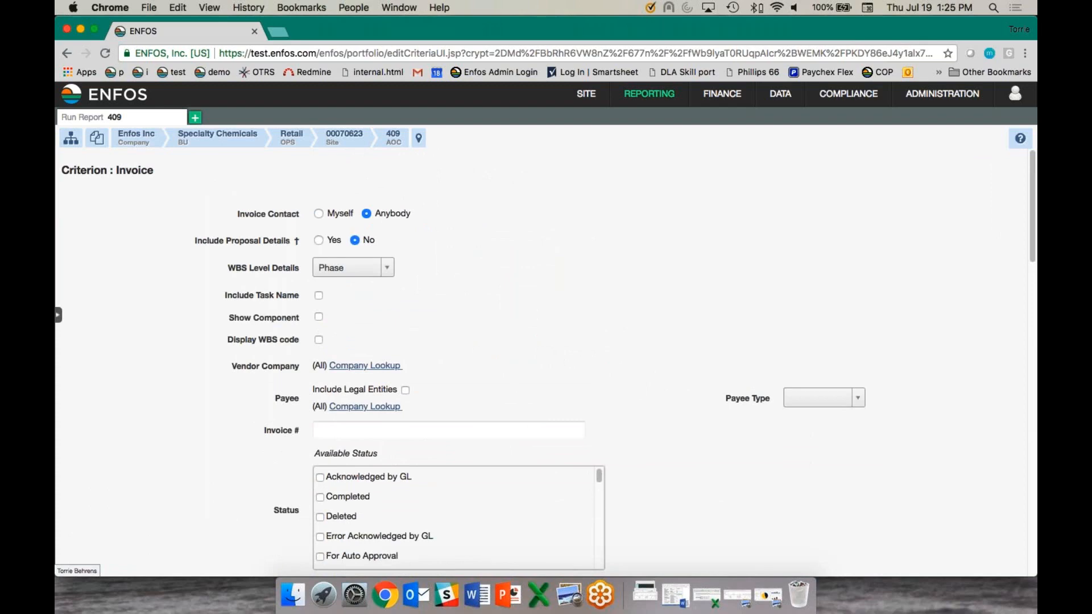
{"action": "left_click", "coordinate": [340, 267]}
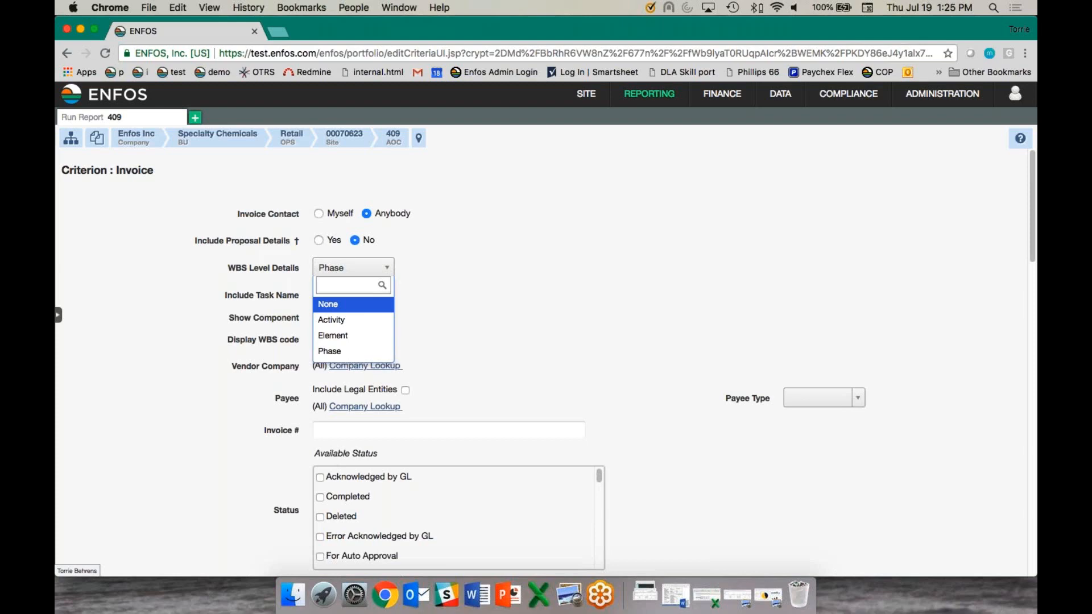
{"action": "key", "text": "Return"}
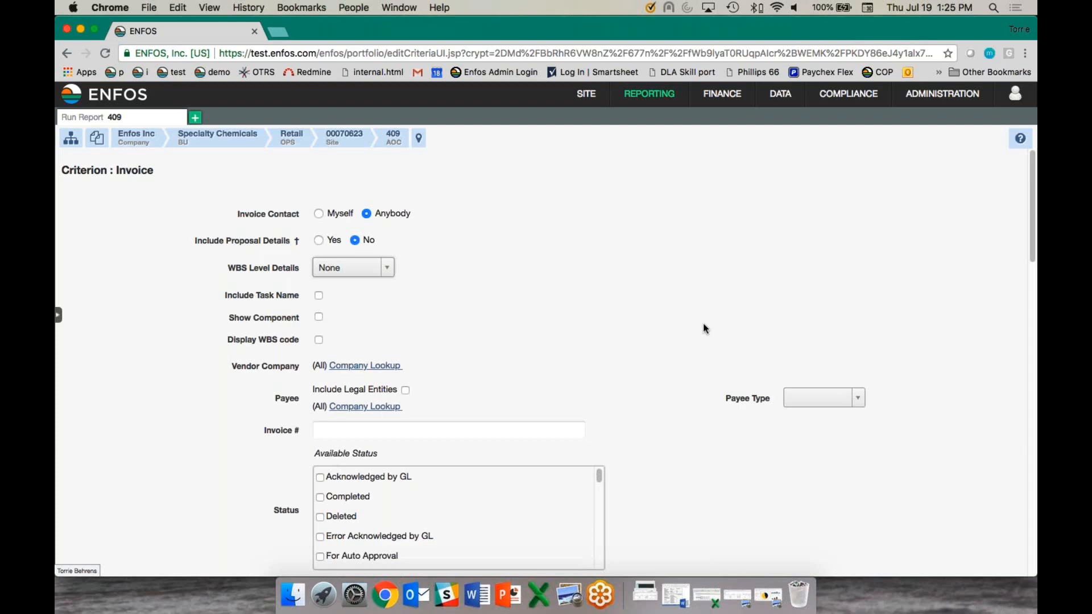
Step: Limit the Invoice criterion to invoices with the status Paid
{"action": "left_click_drag", "start_coordinate": [1030, 244], "coordinate": [1012, 315]}
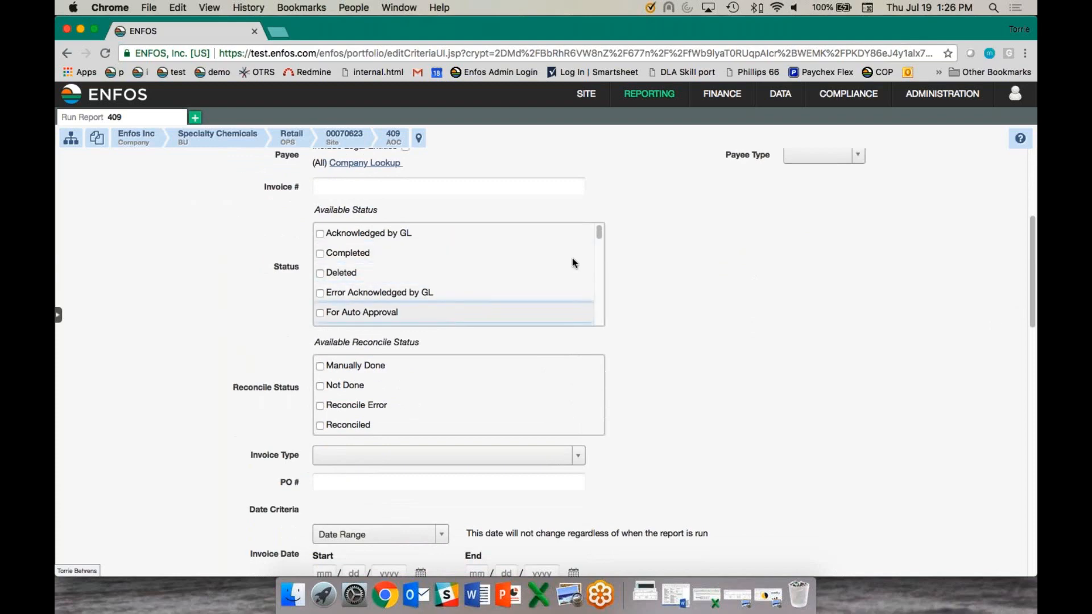
{"action": "left_click_drag", "start_coordinate": [596, 233], "coordinate": [592, 278]}
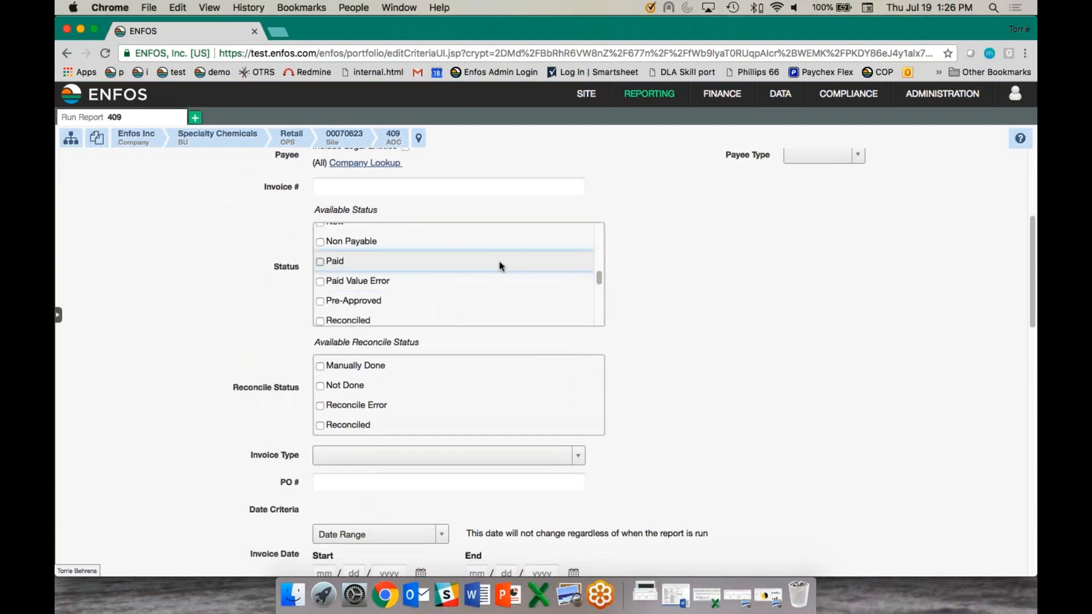
{"action": "left_click", "coordinate": [501, 265]}
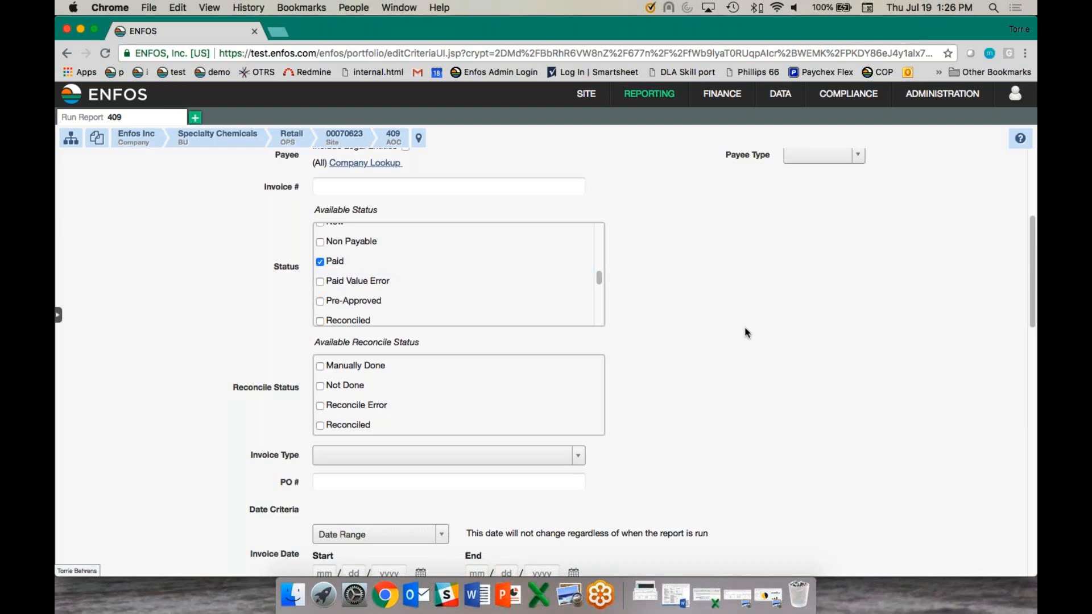
Step: Look over the Invoice Date range options and set the Approved Date criterion to Last Year
{"action": "scroll", "coordinate": [1026, 279], "scroll_direction": "down", "scroll_amount": 2}
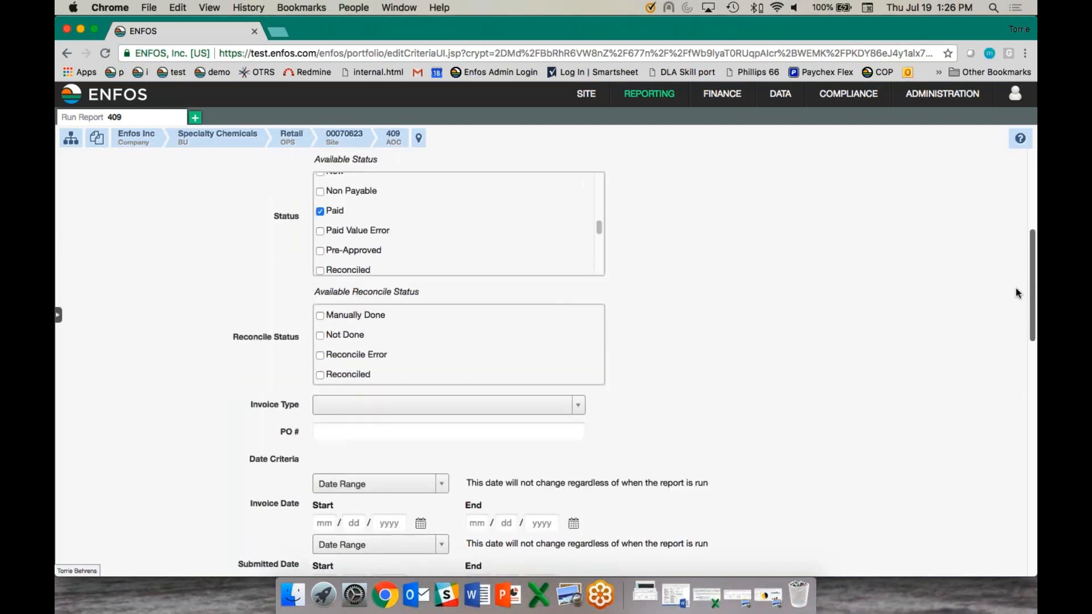
{"action": "scroll", "coordinate": [1017, 293], "scroll_direction": "down", "scroll_amount": 4}
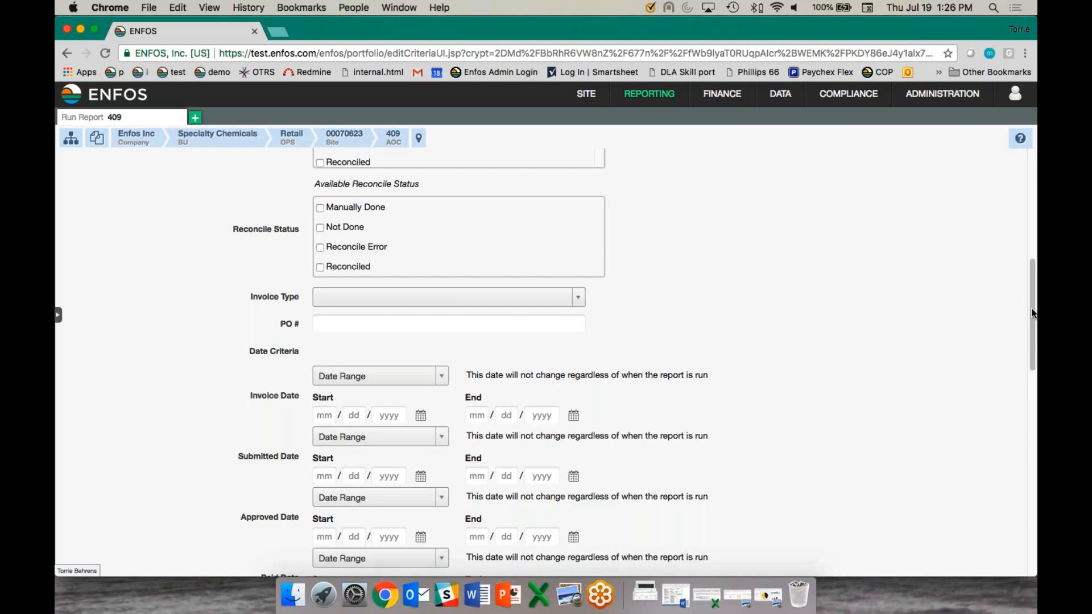
{"action": "left_click_drag", "start_coordinate": [1033, 313], "coordinate": [1017, 358]}
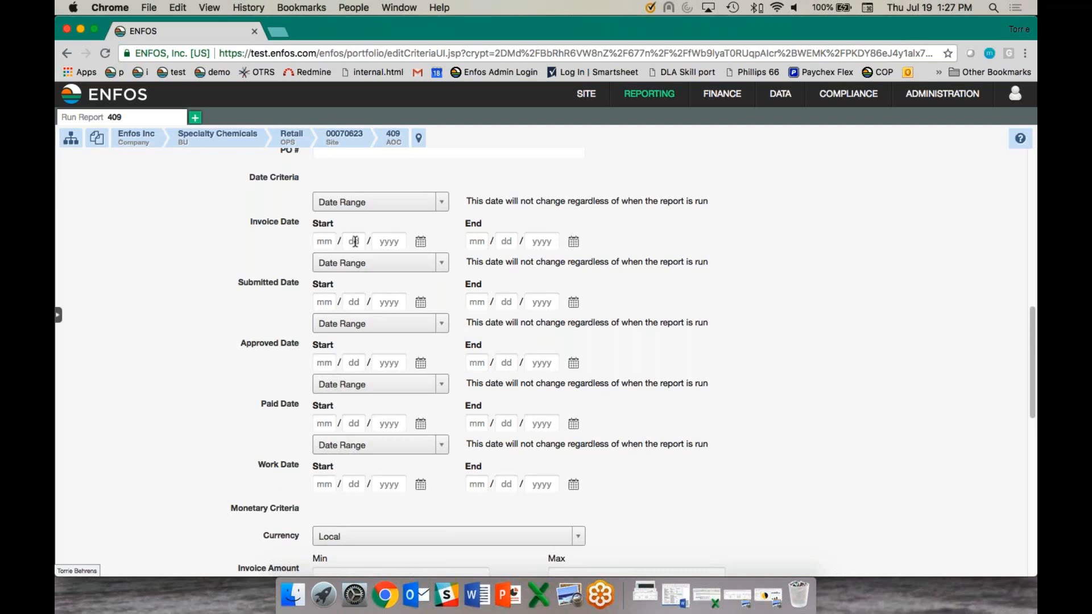
{"action": "left_click", "coordinate": [445, 212]}
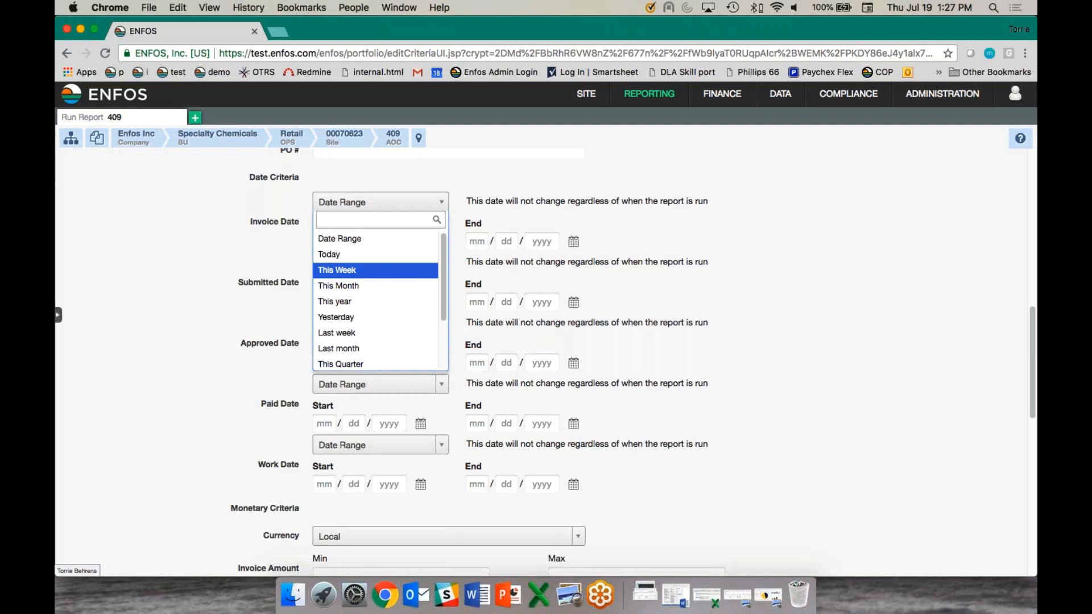
{"action": "left_click", "coordinate": [813, 272]}
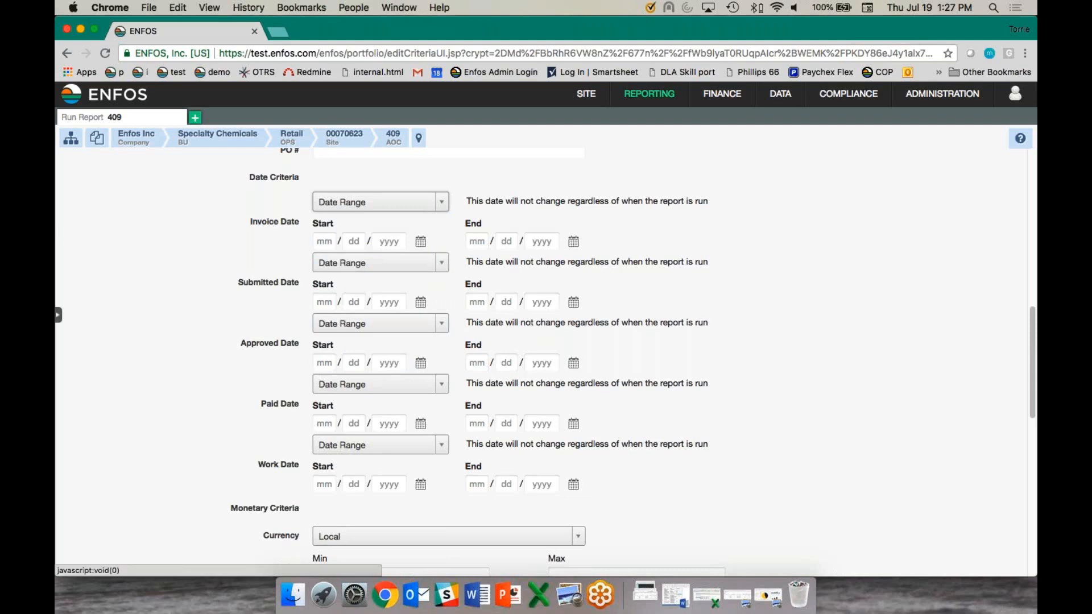
{"action": "left_click", "coordinate": [388, 328]}
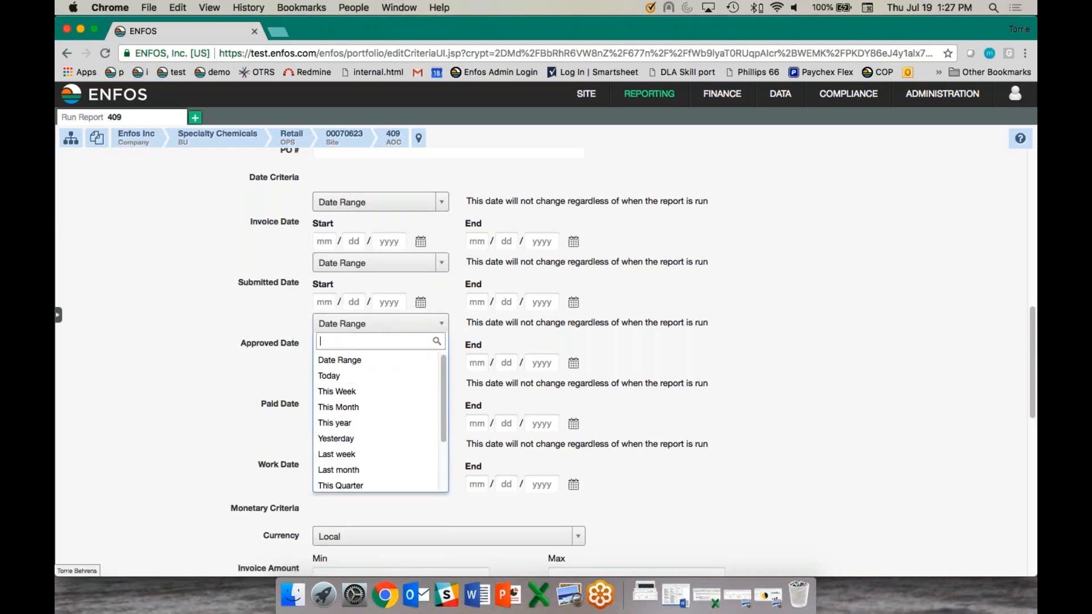
{"action": "left_click_drag", "start_coordinate": [442, 369], "coordinate": [436, 435]}
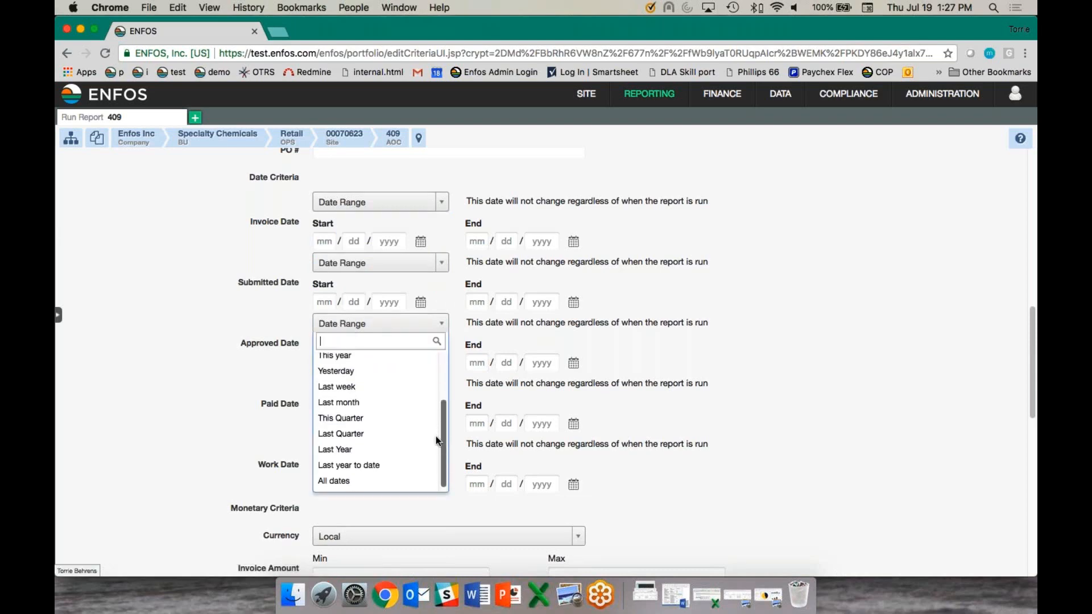
{"action": "left_click", "coordinate": [383, 449]}
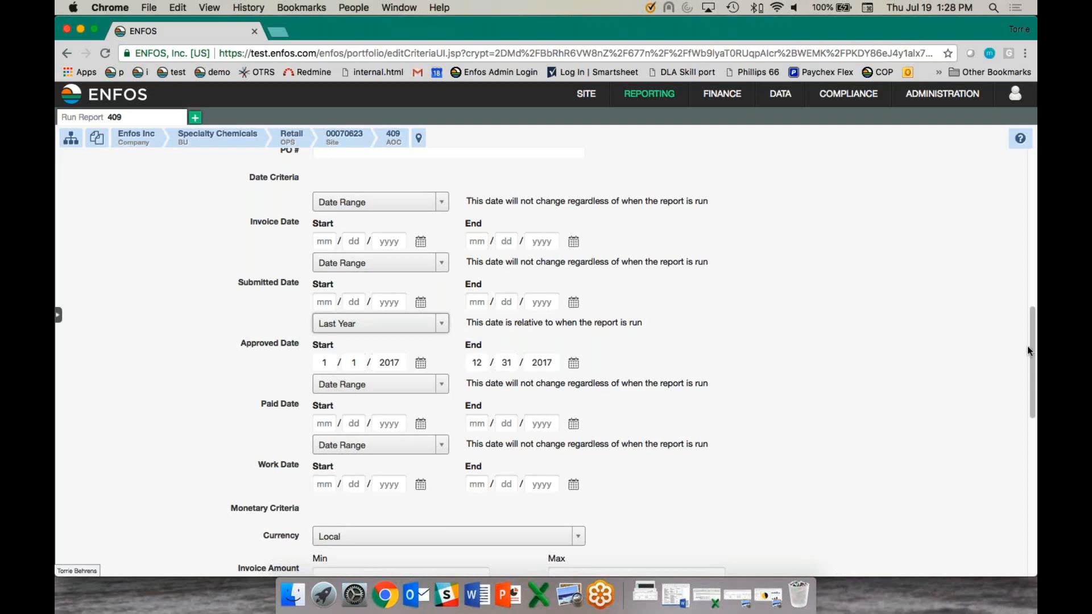
Step: Open the field selection for Additional Information Fields and search it for "cls"
{"action": "scroll", "coordinate": [1015, 363], "scroll_direction": "down", "scroll_amount": 6}
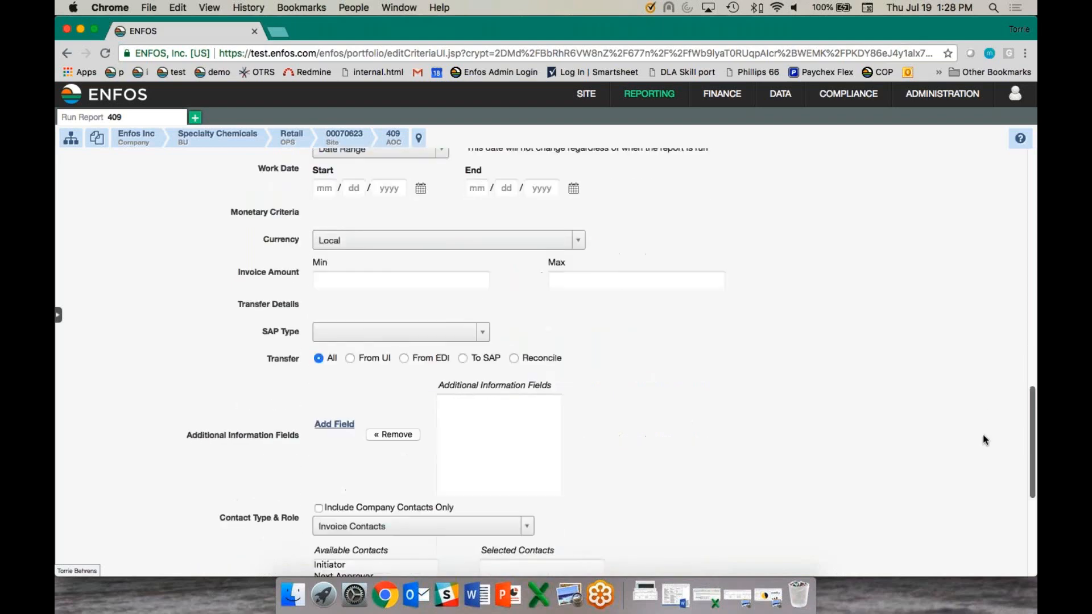
{"action": "scroll", "coordinate": [985, 453], "scroll_direction": "down", "scroll_amount": 5}
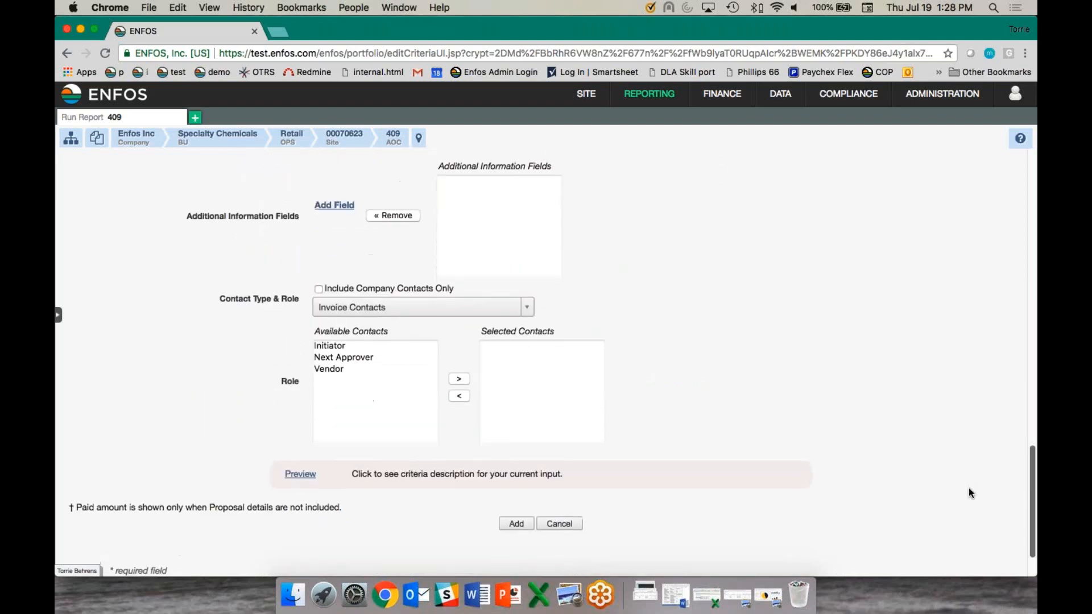
{"action": "scroll", "coordinate": [976, 487], "scroll_direction": "up", "scroll_amount": 2}
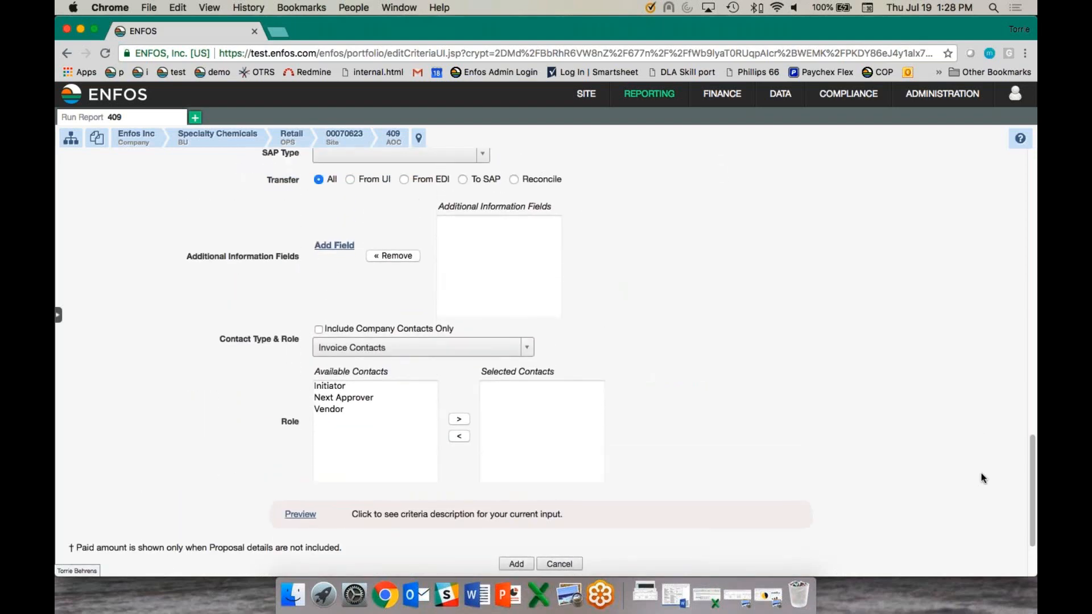
{"action": "left_click_drag", "start_coordinate": [188, 263], "coordinate": [295, 268]}
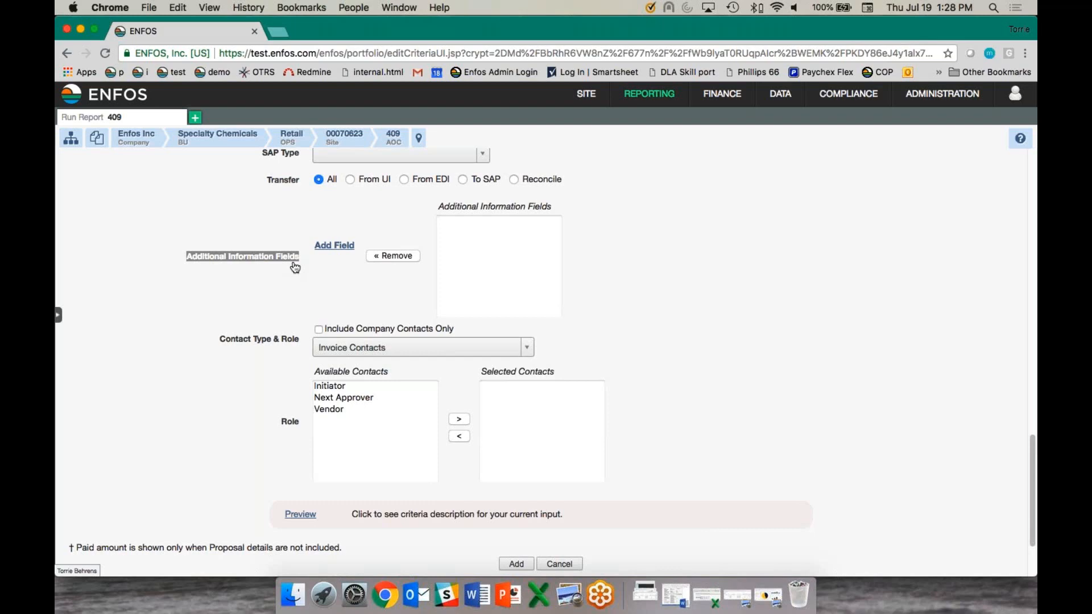
{"action": "mouse_move", "coordinate": [571, 103]}
{"action": "left_click", "coordinate": [336, 246]}
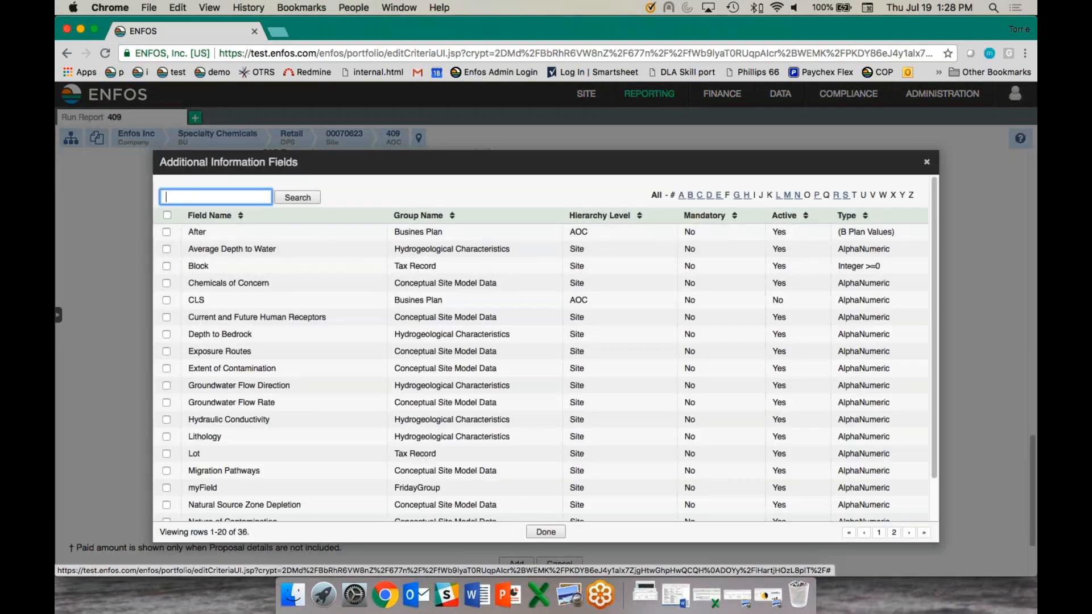
{"action": "type", "text": "cls"}
{"action": "left_click", "coordinate": [286, 199]}
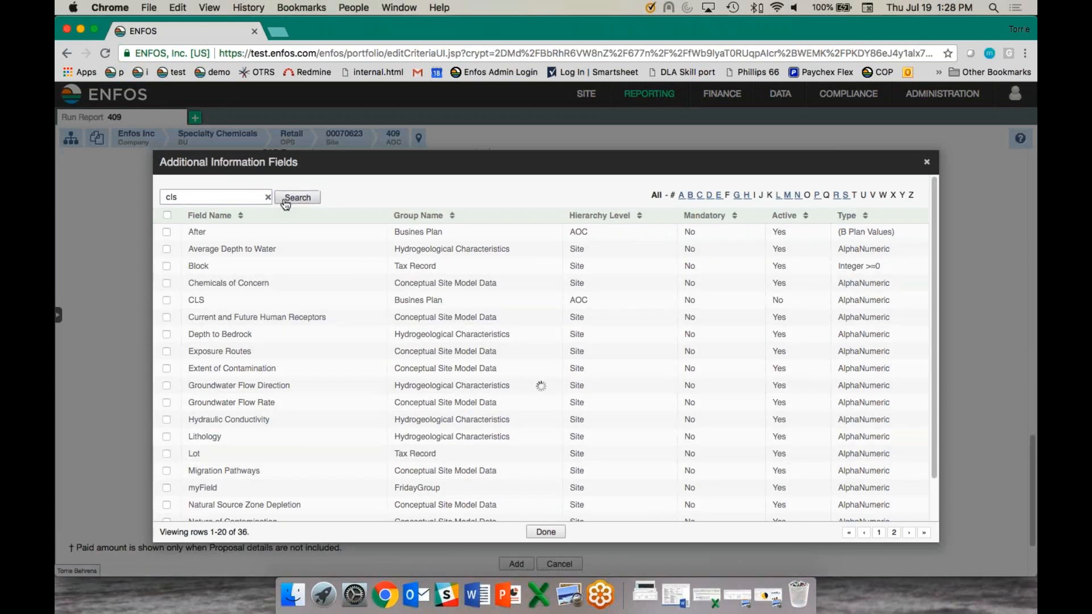
Step: Search the additional information fields for "16" instead
{"action": "left_click", "coordinate": [226, 197]}
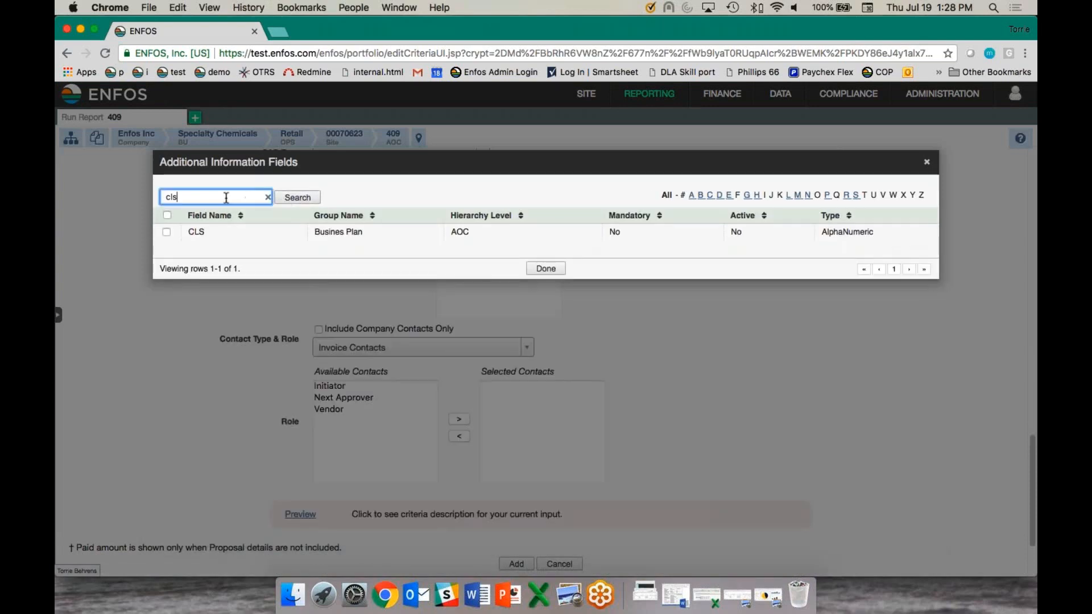
{"action": "key", "text": "BackSpace"}
{"action": "key", "text": "BackSpace"}
{"action": "key", "text": "BackSpace"}
{"action": "type", "text": "16"}
{"action": "left_click", "coordinate": [307, 197]}
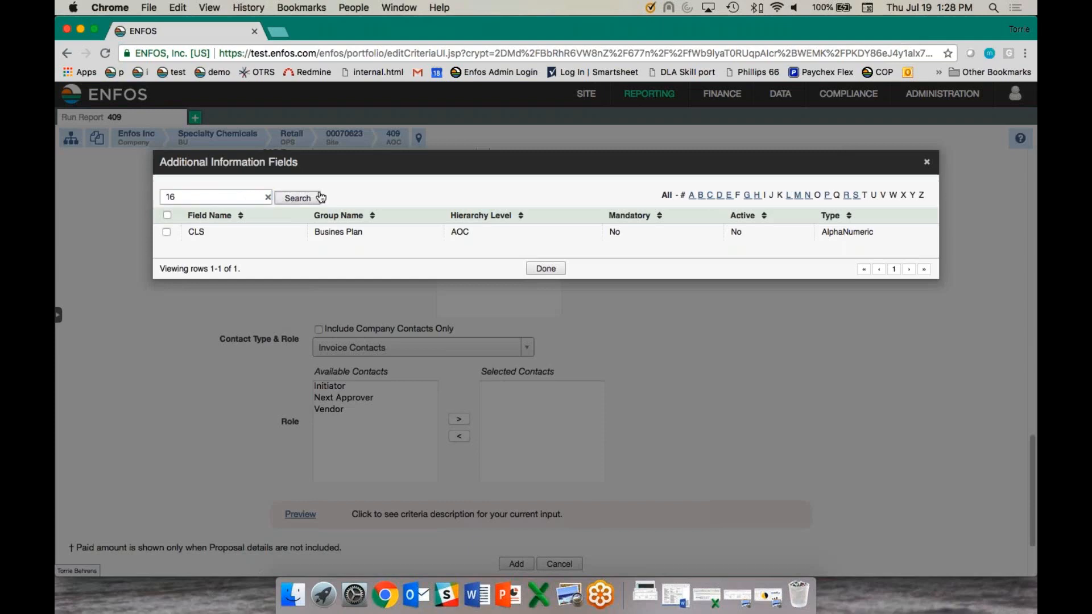
Step: Search the fields for "cls" again and add the AOC-level CLS field to the criterion
{"action": "left_click", "coordinate": [231, 191]}
{"action": "key", "text": "BackSpace"}
{"action": "key", "text": "BackSpace"}
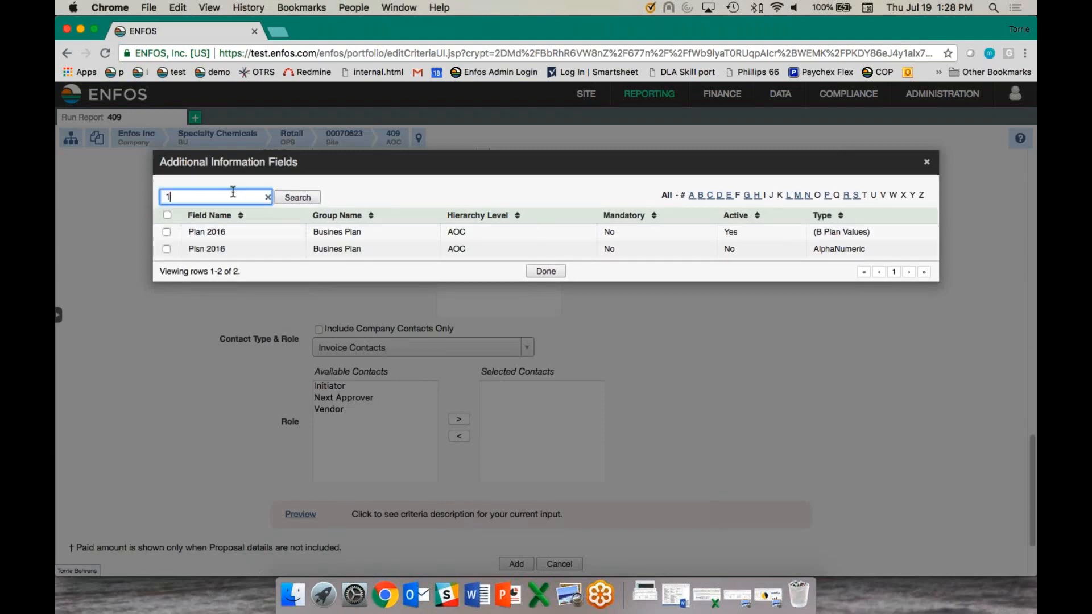
{"action": "type", "text": "cks"}
{"action": "key", "text": "BackSpace"}
{"action": "key", "text": "BackSpace"}
{"action": "type", "text": "ls"}
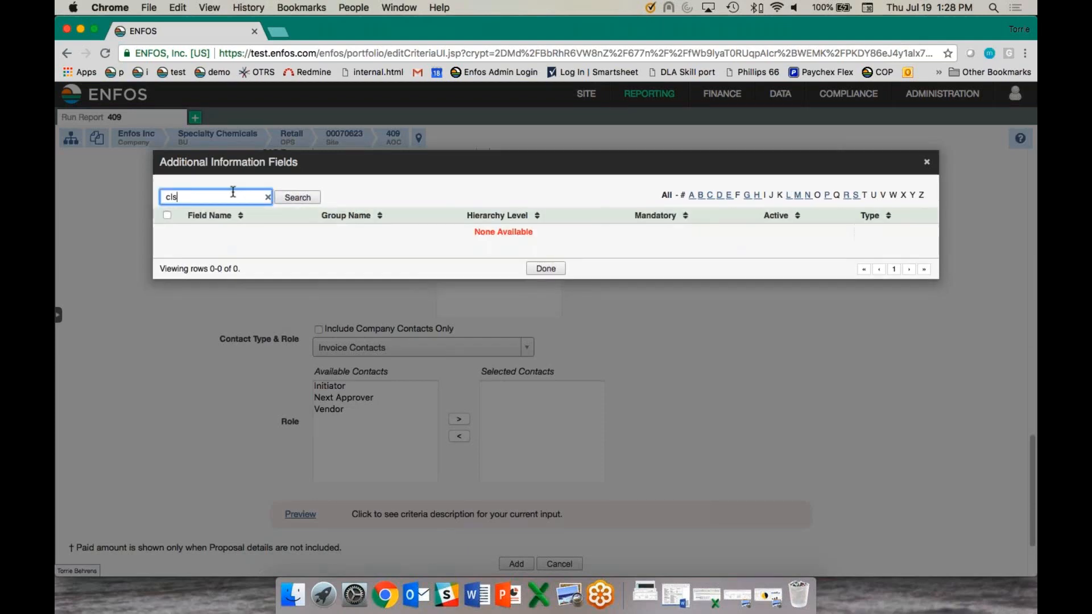
{"action": "left_click", "coordinate": [166, 231]}
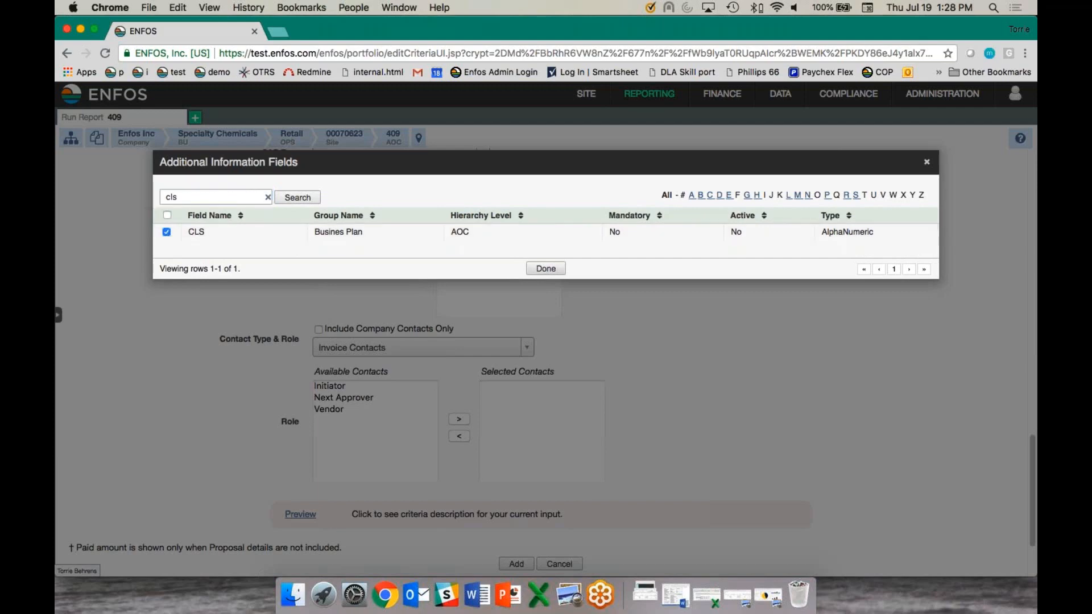
{"action": "left_click", "coordinate": [545, 268]}
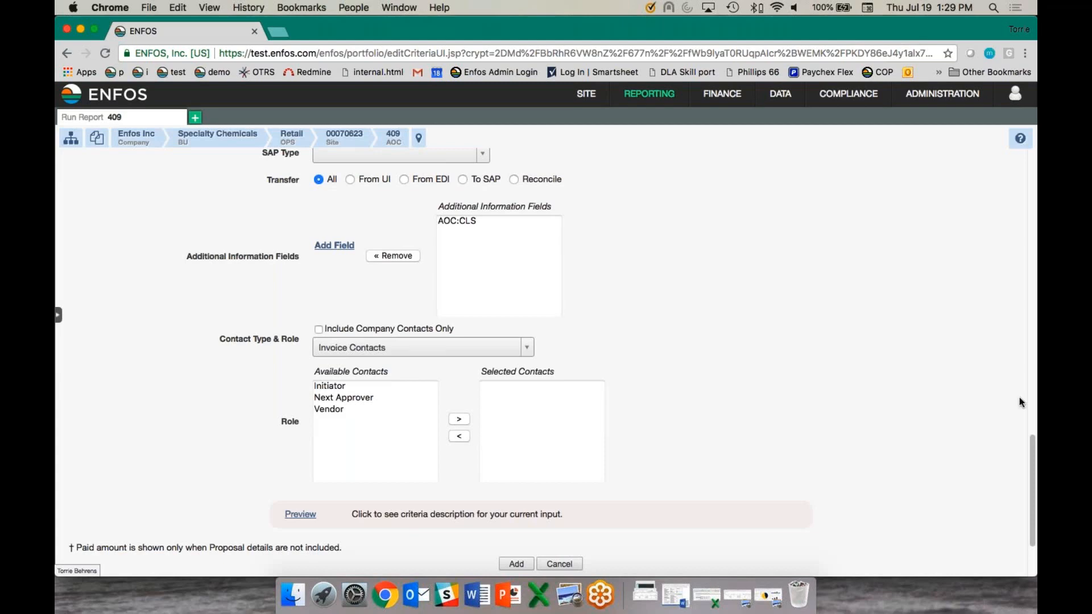
Step: Add the configured Invoice criterion to the new report criteria
{"action": "scroll", "coordinate": [1025, 486], "scroll_direction": "down", "scroll_amount": 1}
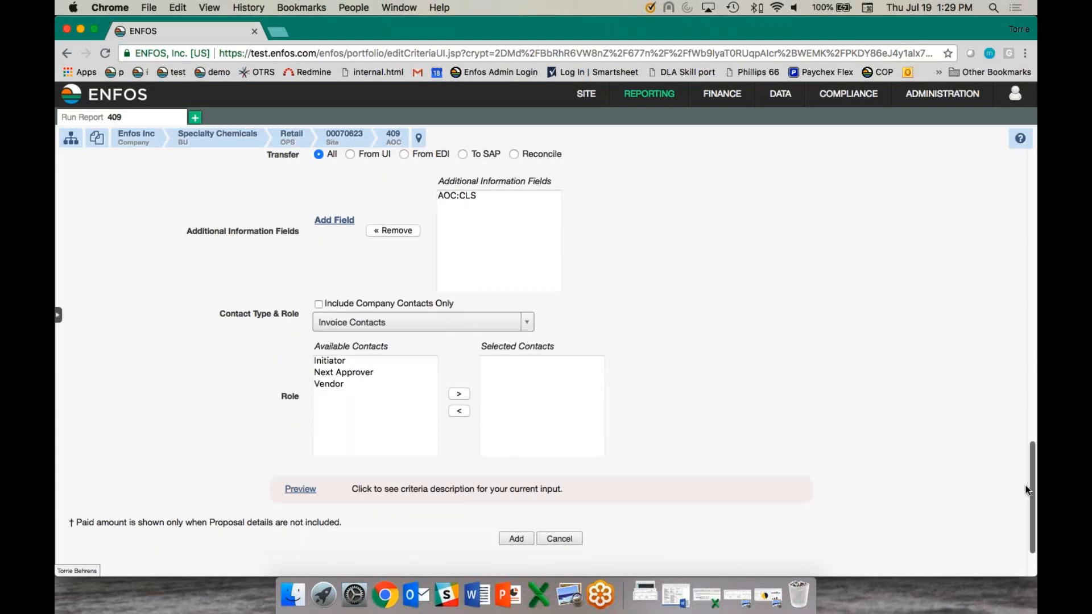
{"action": "scroll", "coordinate": [1025, 485], "scroll_direction": "down", "scroll_amount": 3}
{"action": "left_click", "coordinate": [511, 463]}
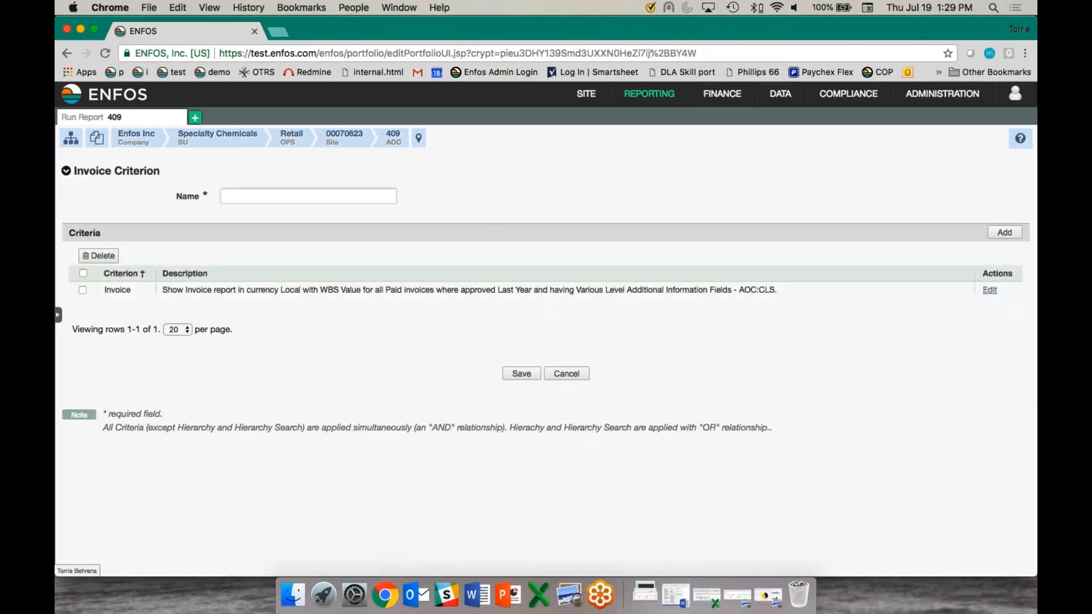
Step: Save the report criteria as "Last years paid invoices" and select it among the saved criteria to preview its description
{"action": "left_click", "coordinate": [308, 196]}
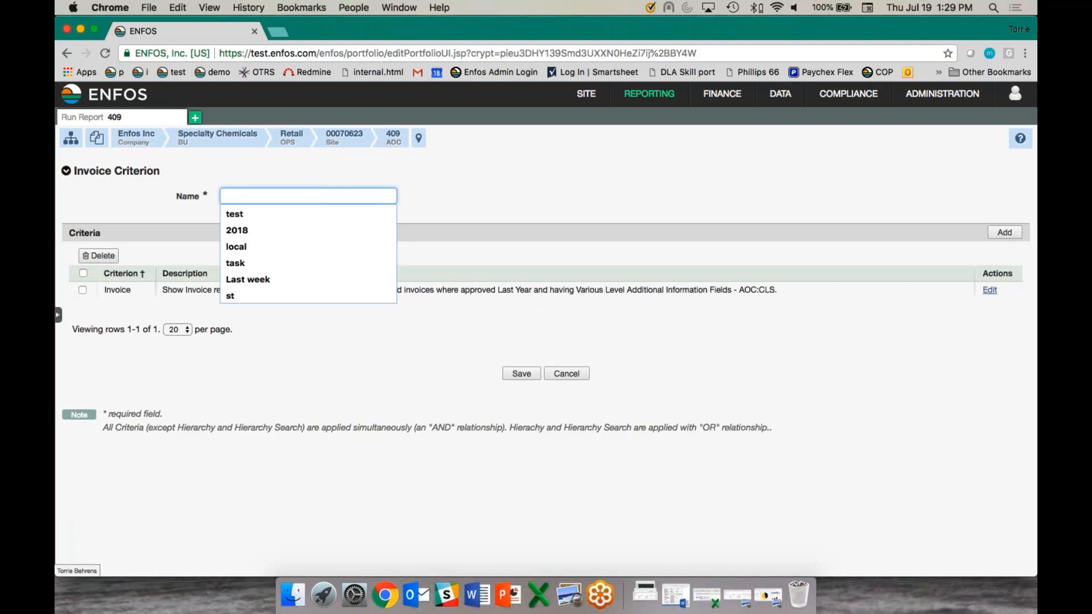
{"action": "type", "text": "Last y"}
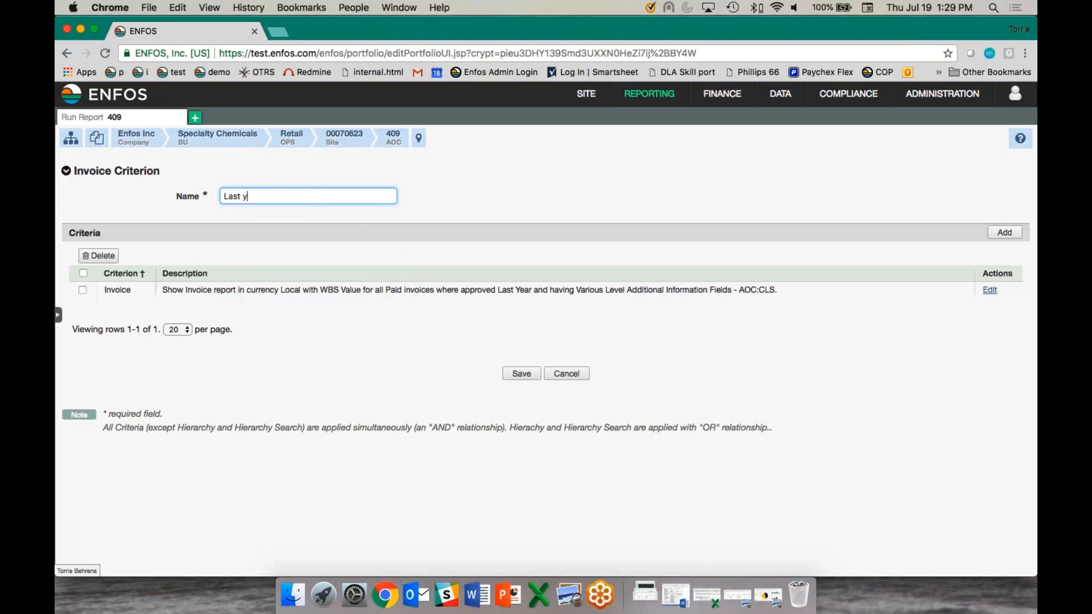
{"action": "type", "text": "ears paid invoices"}
{"action": "left_click", "coordinate": [521, 373]}
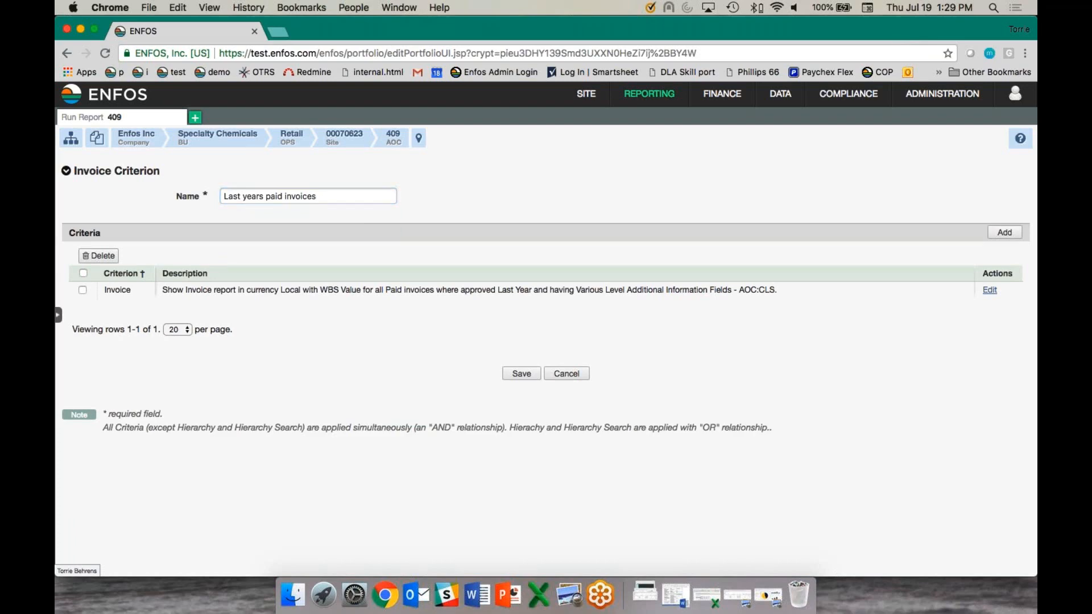
{"action": "left_click", "coordinate": [519, 379]}
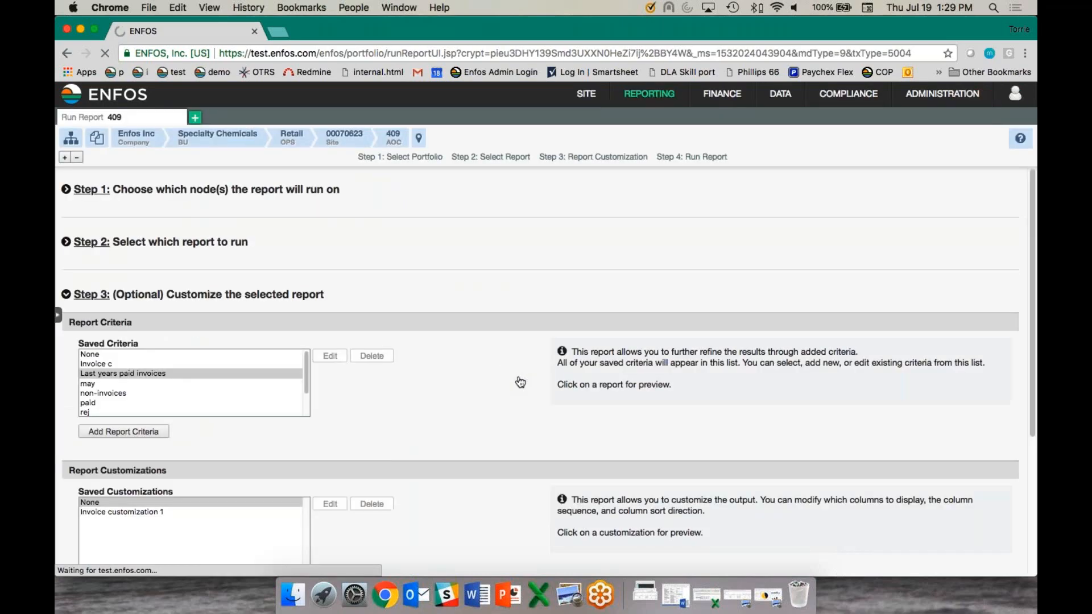
{"action": "left_click", "coordinate": [218, 373]}
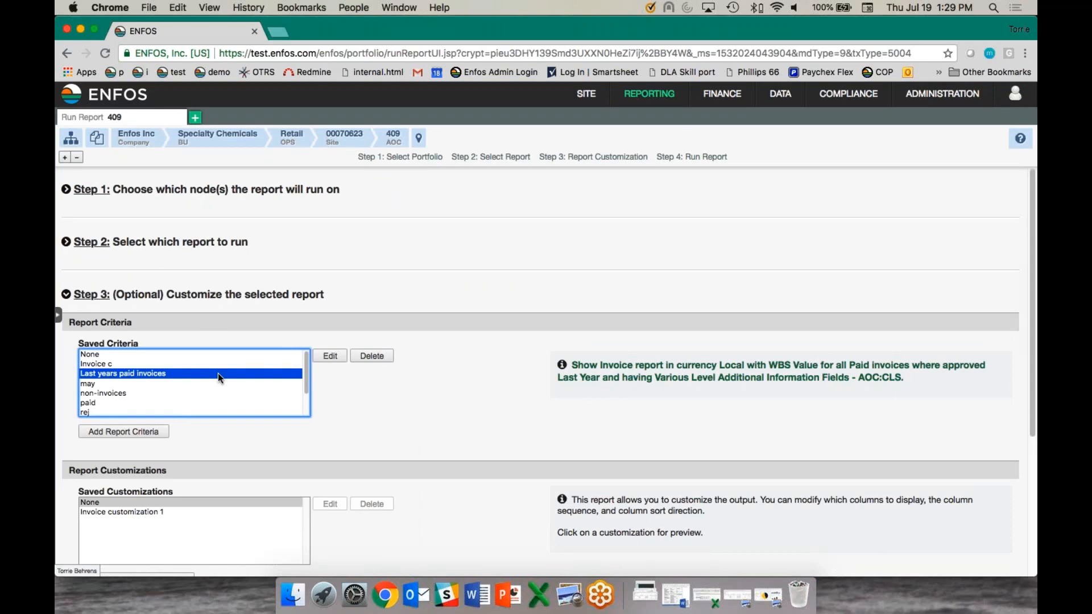
Step: Run the Invoice report in a new tab with the saved criteria "Last years paid invoices", and close the result after viewing it
{"action": "left_click", "coordinate": [65, 159]}
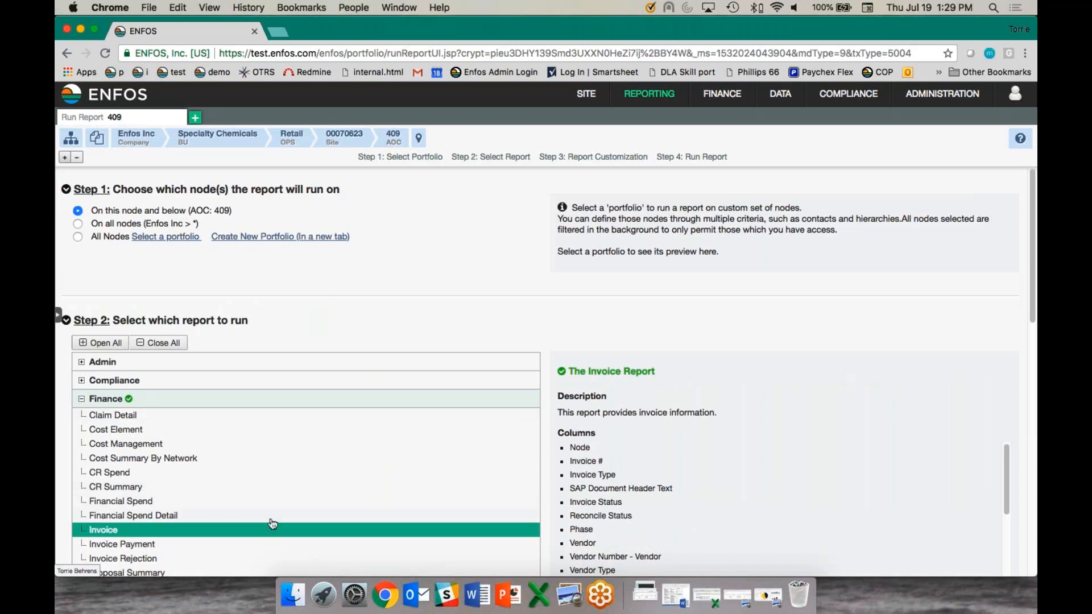
{"action": "scroll", "coordinate": [1027, 298], "scroll_direction": "down", "scroll_amount": 1}
{"action": "scroll", "coordinate": [1027, 298], "scroll_direction": "down", "scroll_amount": 10}
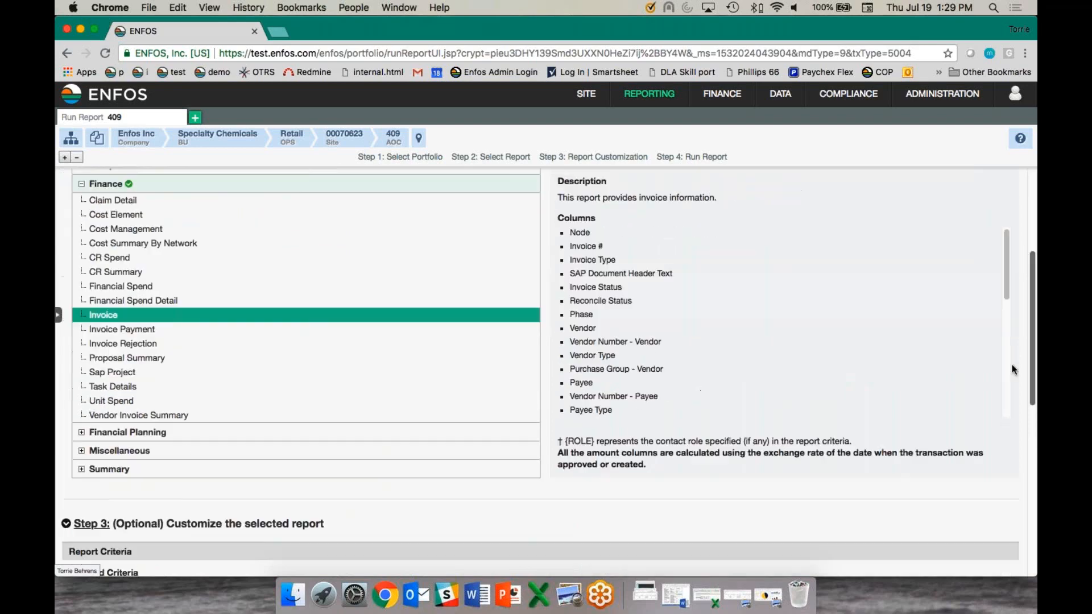
{"action": "left_click", "coordinate": [151, 340]}
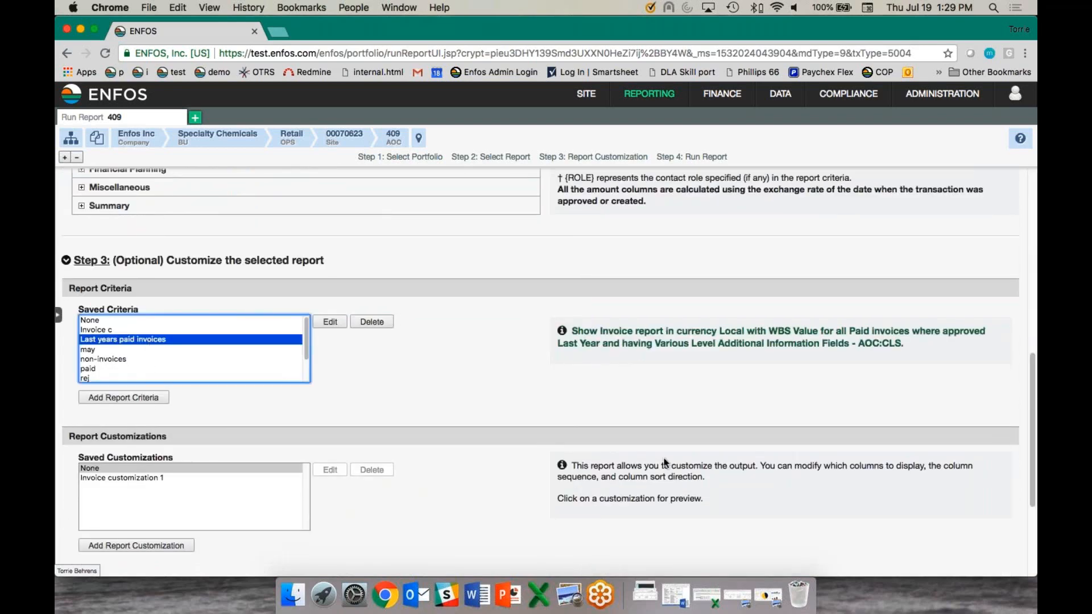
{"action": "scroll", "coordinate": [1033, 399], "scroll_direction": "down", "scroll_amount": 2}
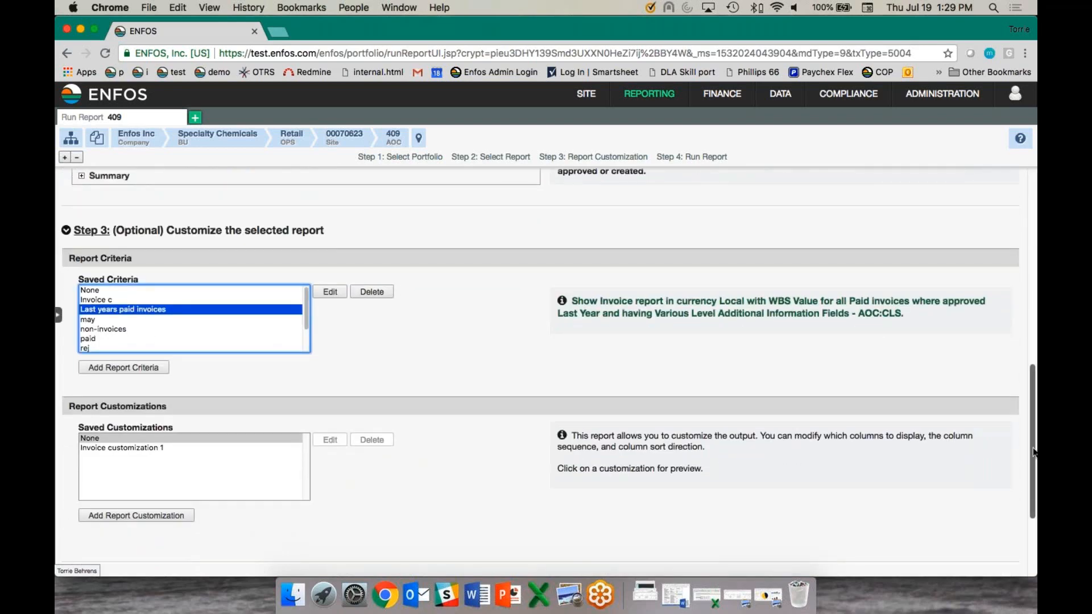
{"action": "scroll", "coordinate": [1033, 452], "scroll_direction": "down", "scroll_amount": 5}
{"action": "left_click", "coordinate": [93, 521]}
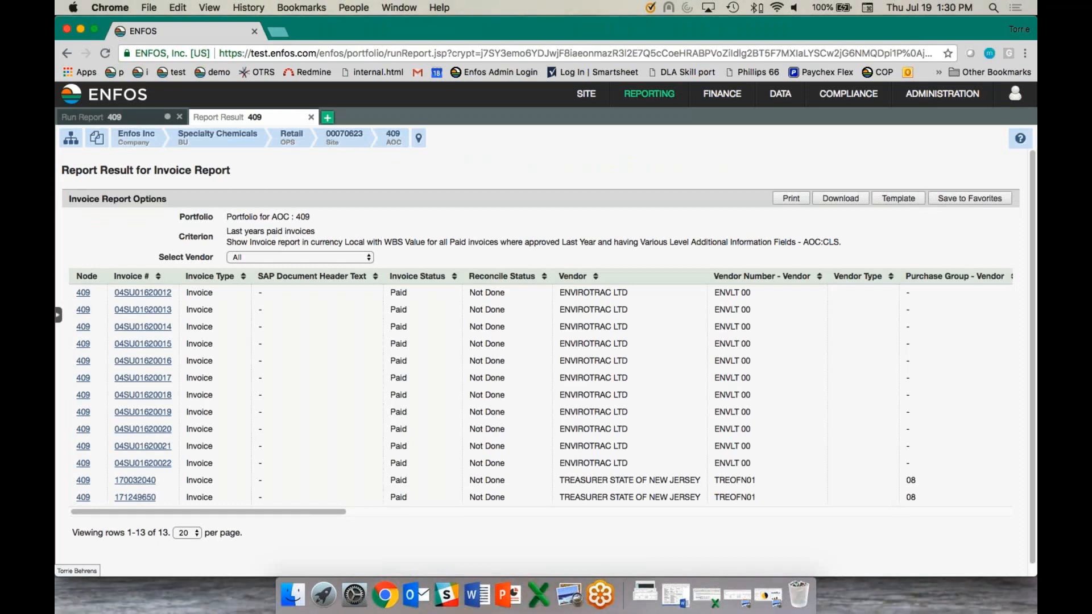
{"action": "left_click_drag", "start_coordinate": [227, 511], "coordinate": [122, 531]}
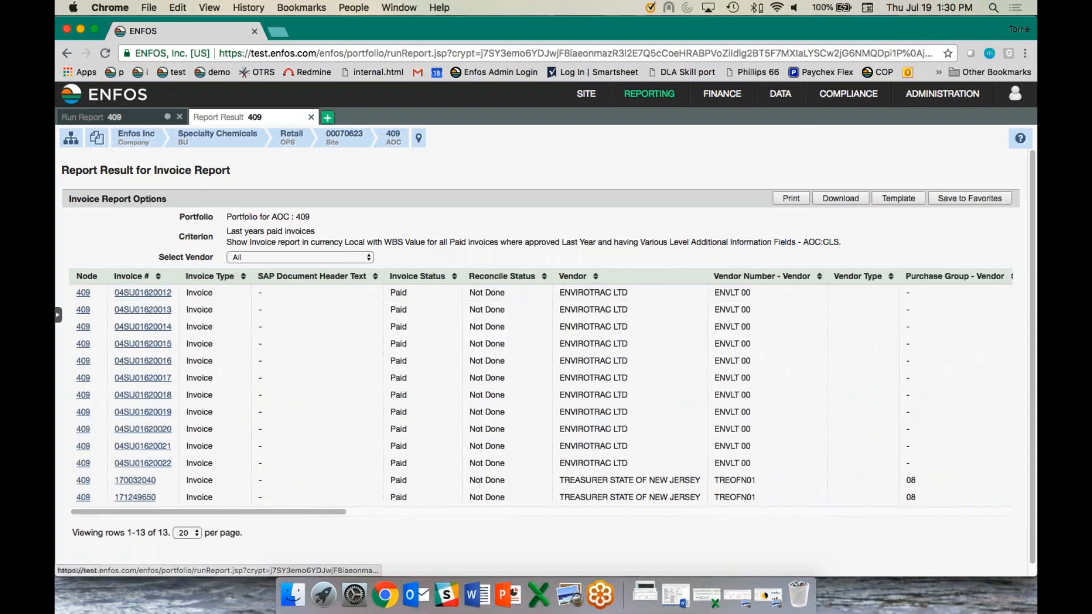
{"action": "left_click", "coordinate": [311, 118]}
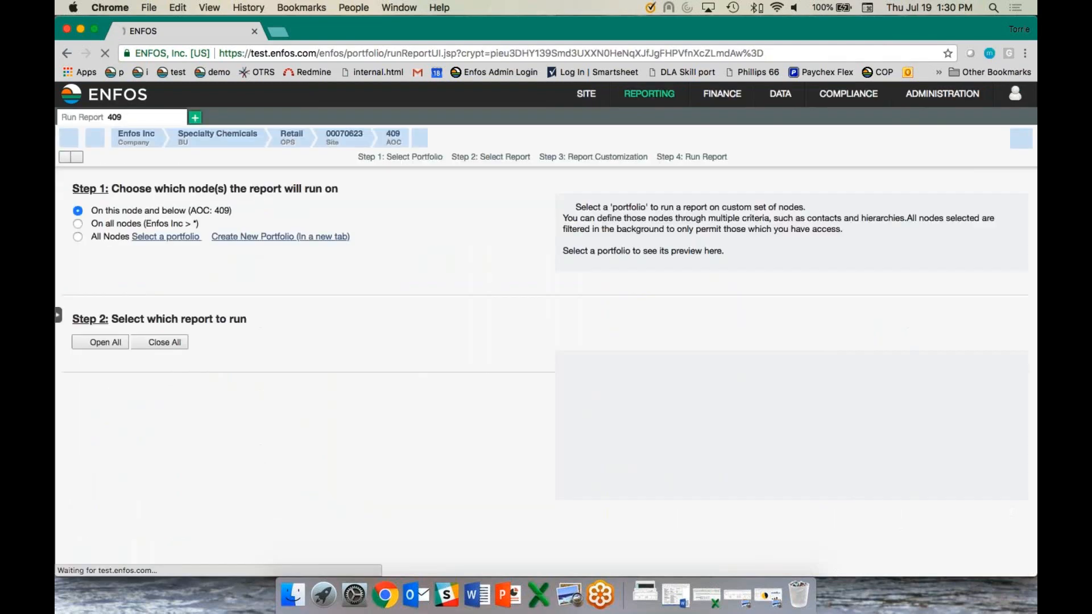
Step: Open the saved customization "Invoice customization 1" for editing and move the Vendor column above ENFOS Proposal #
{"action": "left_click", "coordinate": [593, 157]}
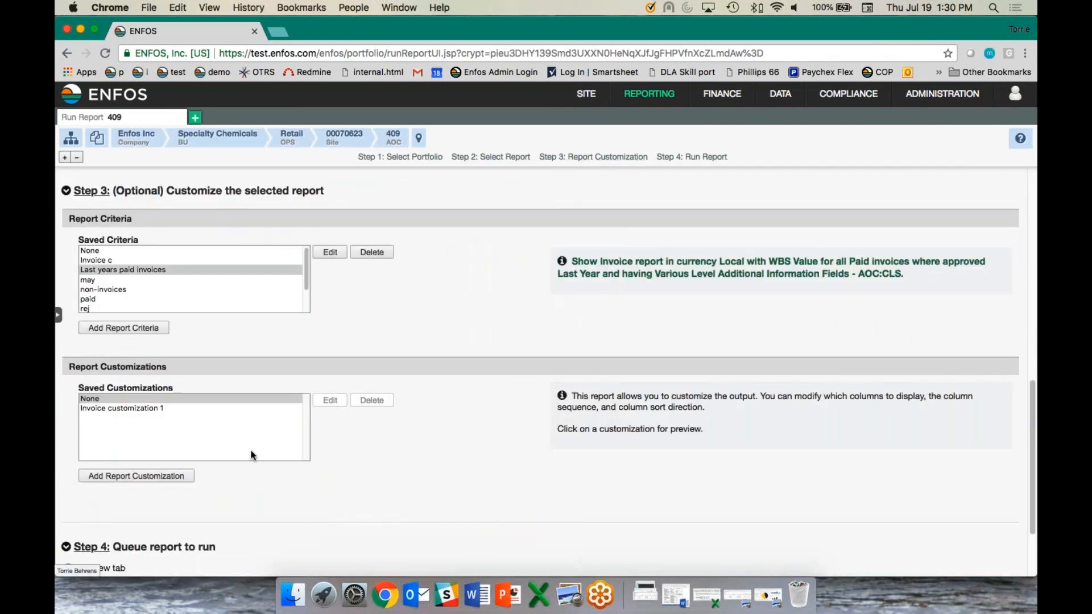
{"action": "left_click", "coordinate": [148, 409]}
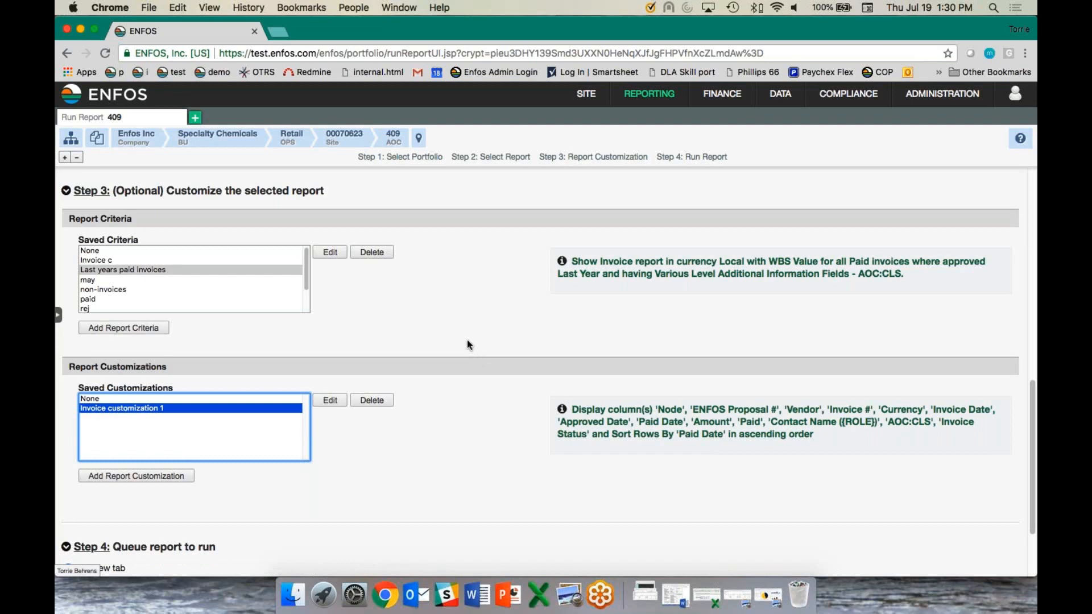
{"action": "left_click", "coordinate": [335, 403]}
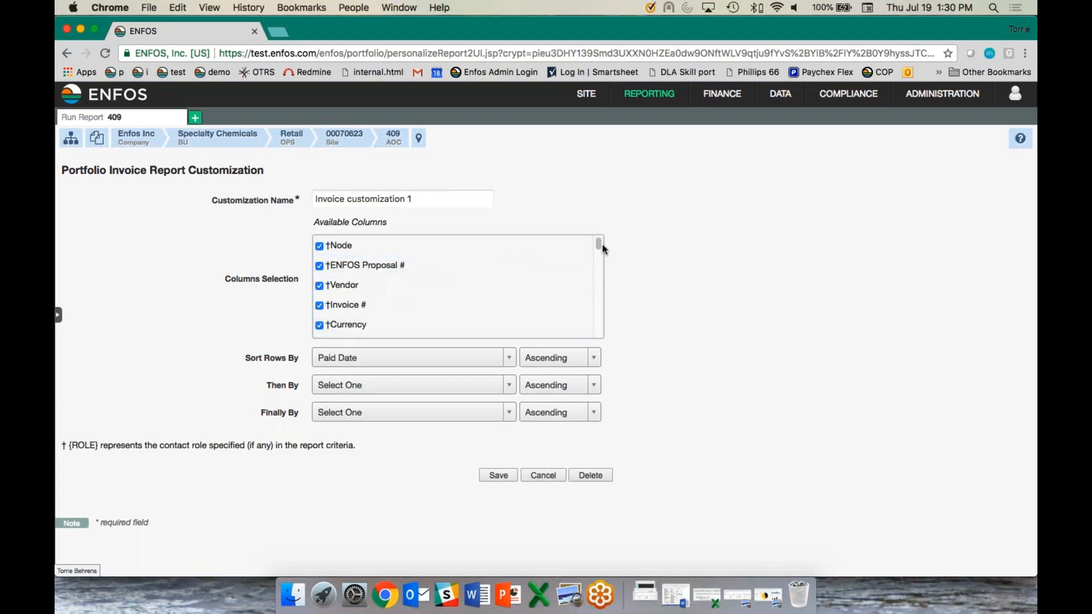
{"action": "left_click_drag", "start_coordinate": [599, 244], "coordinate": [598, 269]}
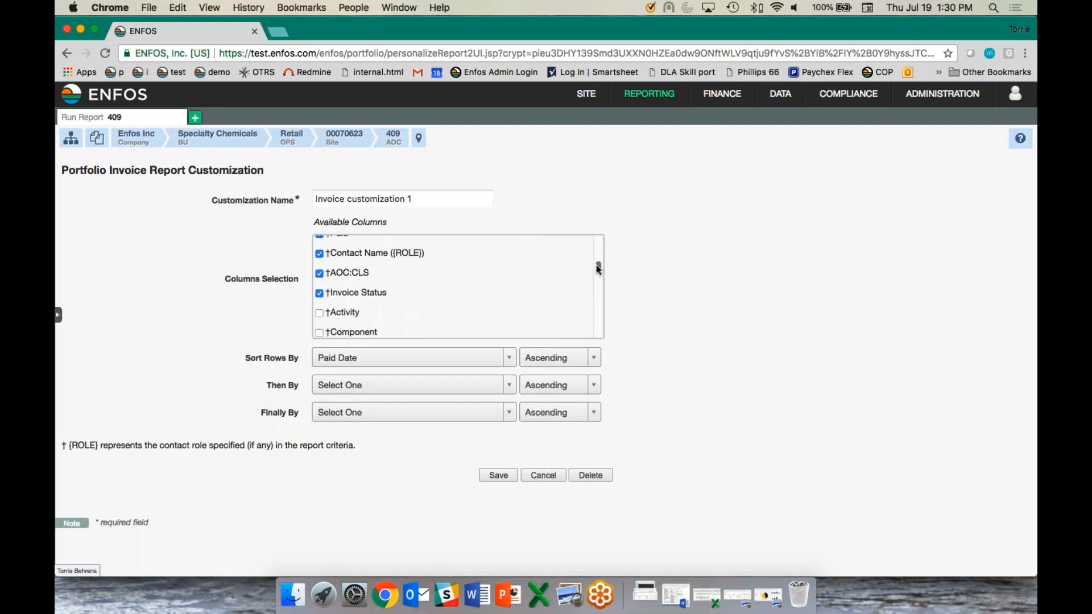
{"action": "scroll", "coordinate": [455, 278], "scroll_direction": "up", "scroll_amount": 1}
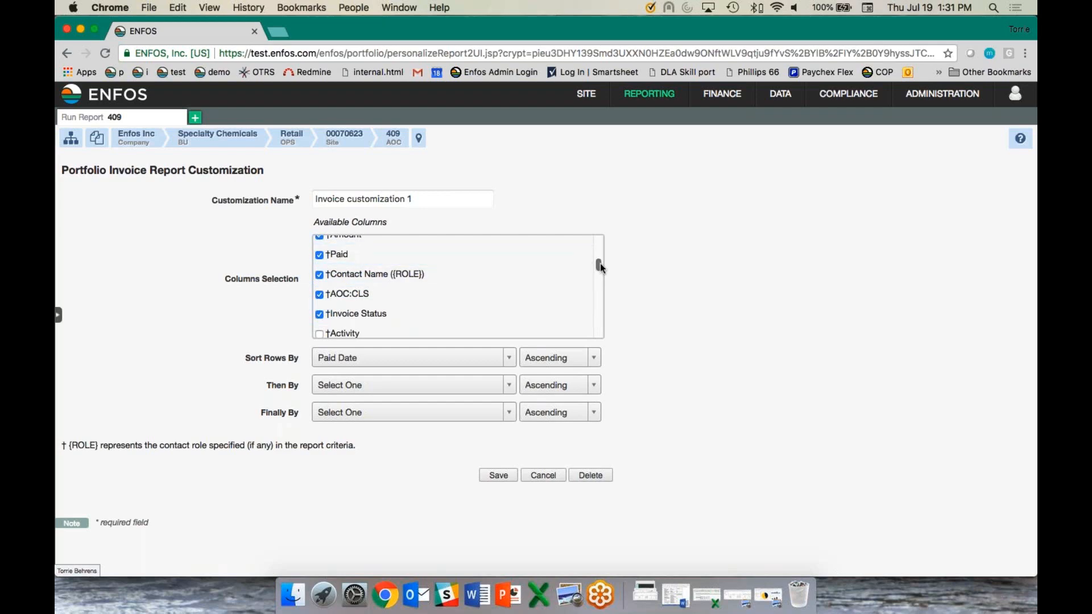
{"action": "left_click_drag", "start_coordinate": [599, 264], "coordinate": [598, 240]}
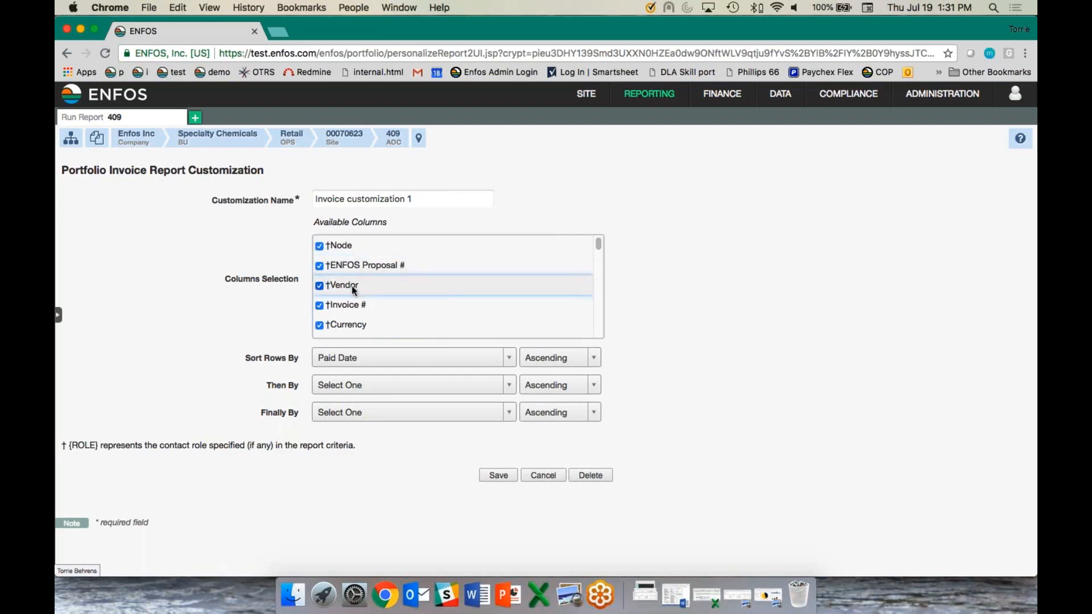
{"action": "left_click_drag", "start_coordinate": [352, 285], "coordinate": [354, 260]}
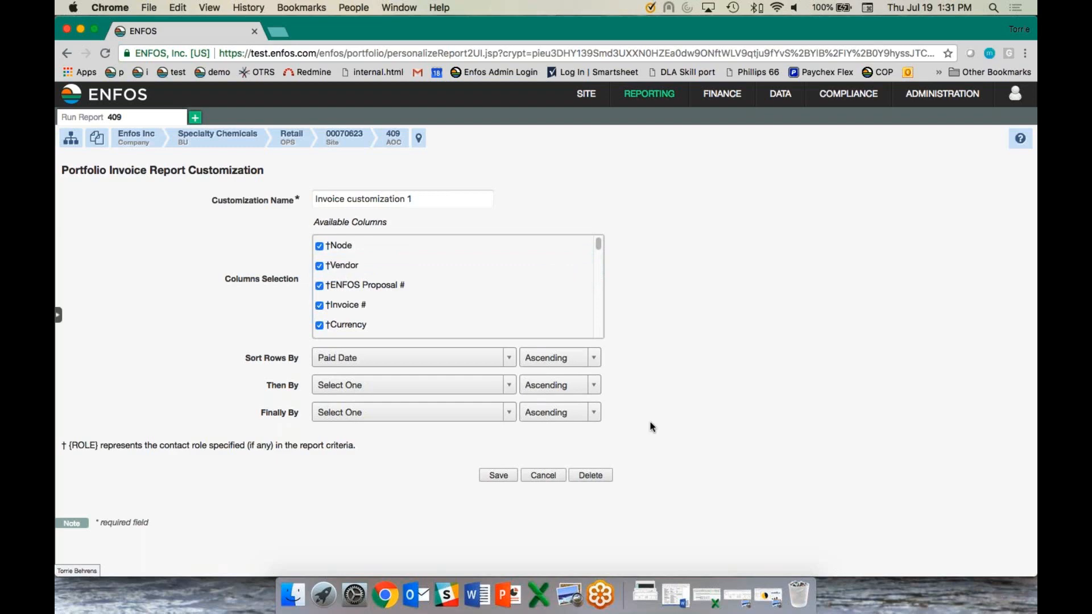
Step: Include the PO # column between ENFOS Proposal # and Invoice #, and save the customization
{"action": "scroll", "coordinate": [598, 260], "scroll_direction": "down", "scroll_amount": 2}
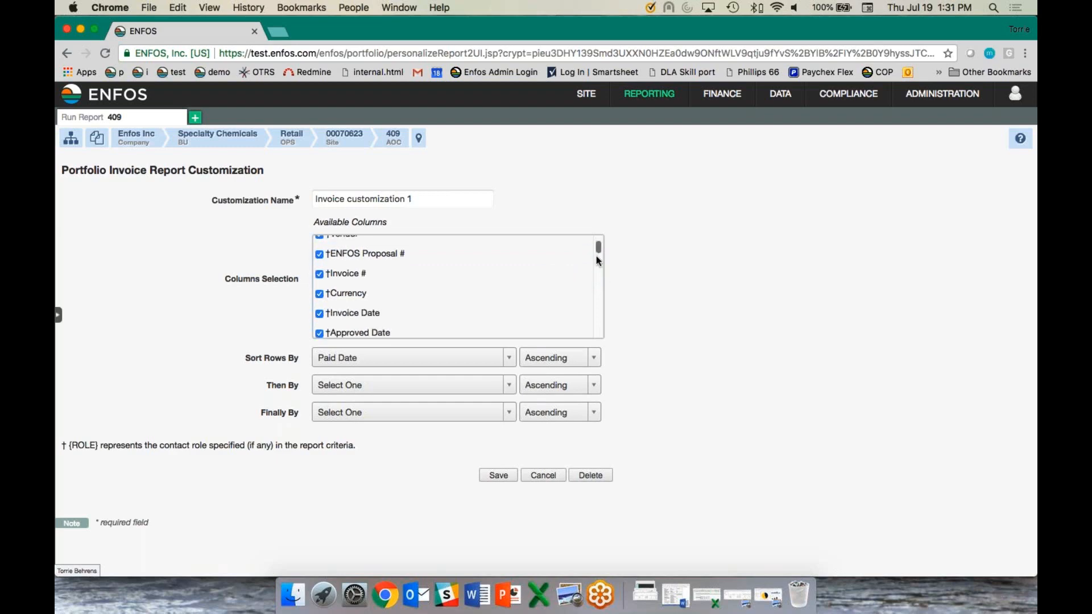
{"action": "scroll", "coordinate": [595, 257], "scroll_direction": "down", "scroll_amount": 8}
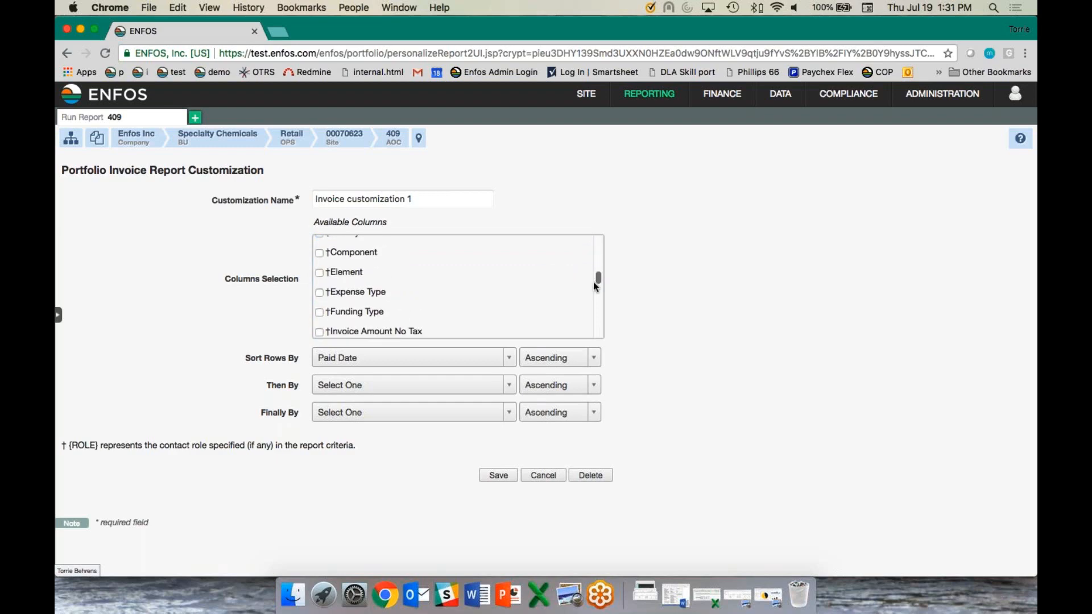
{"action": "scroll", "coordinate": [592, 284], "scroll_direction": "down", "scroll_amount": 5}
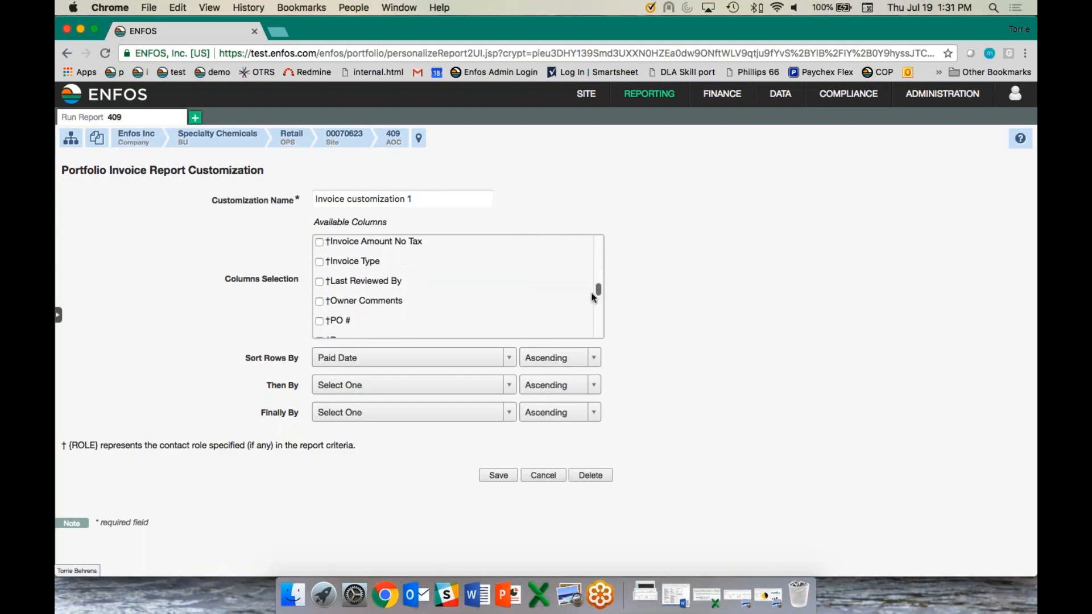
{"action": "scroll", "coordinate": [591, 302], "scroll_direction": "down", "scroll_amount": 1}
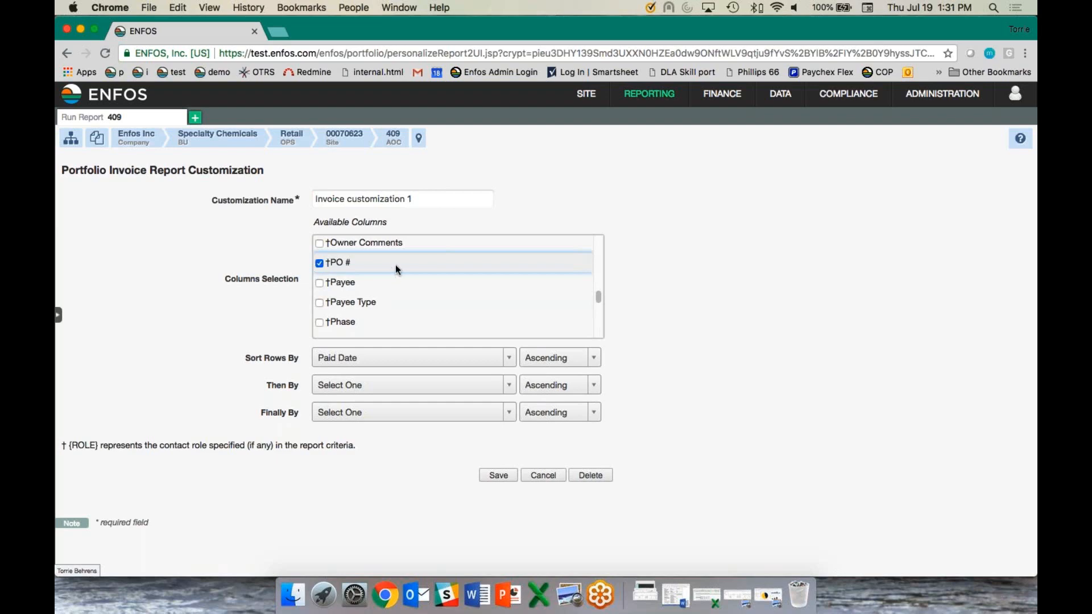
{"action": "left_click_drag", "start_coordinate": [395, 265], "coordinate": [399, 308]}
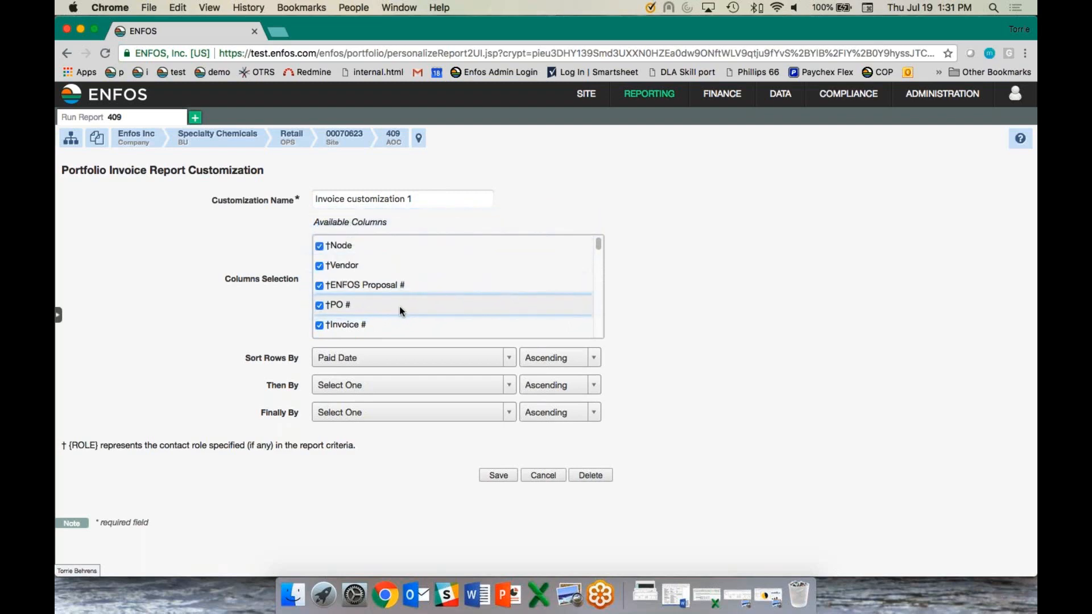
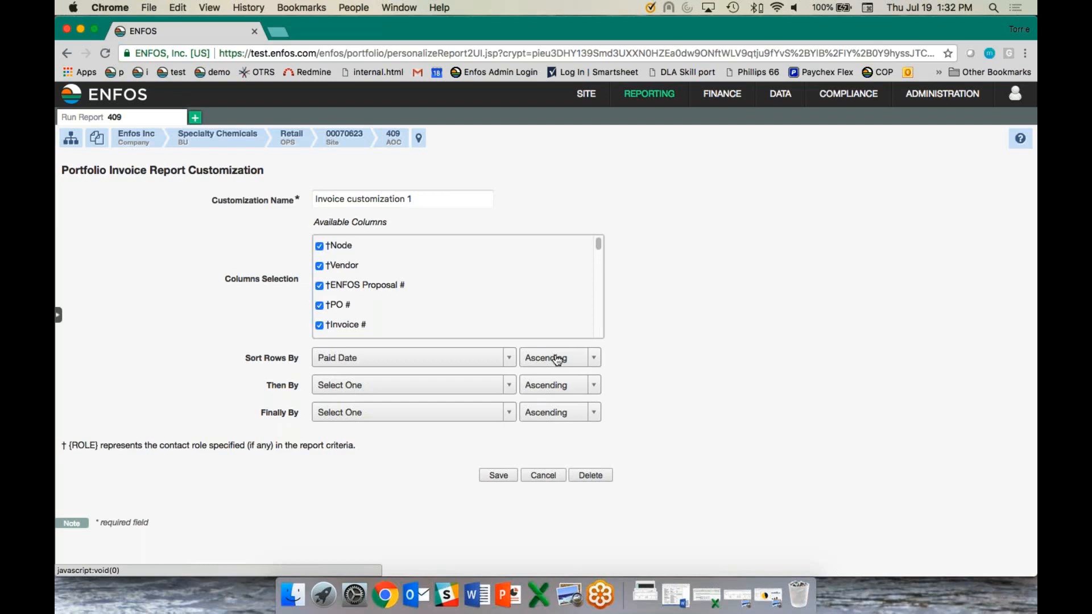
{"action": "left_click", "coordinate": [495, 479]}
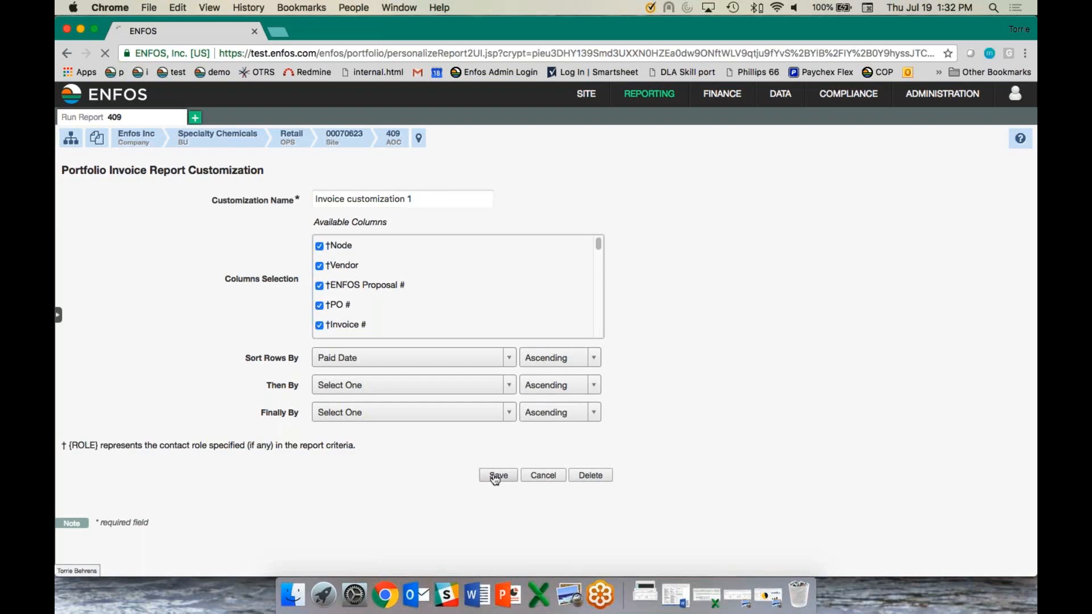
Step: Run the Invoice report in a new tab with "Invoice customization 1" applied and look through the result's columns
{"action": "scroll", "coordinate": [1029, 296], "scroll_direction": "down", "scroll_amount": 10}
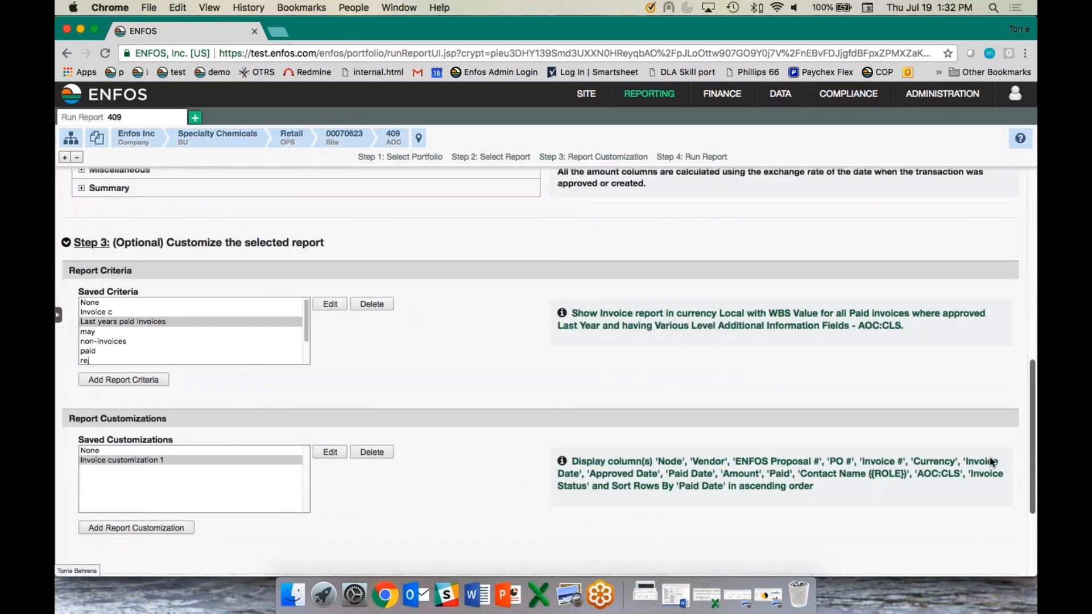
{"action": "scroll", "coordinate": [990, 462], "scroll_direction": "down", "scroll_amount": 2}
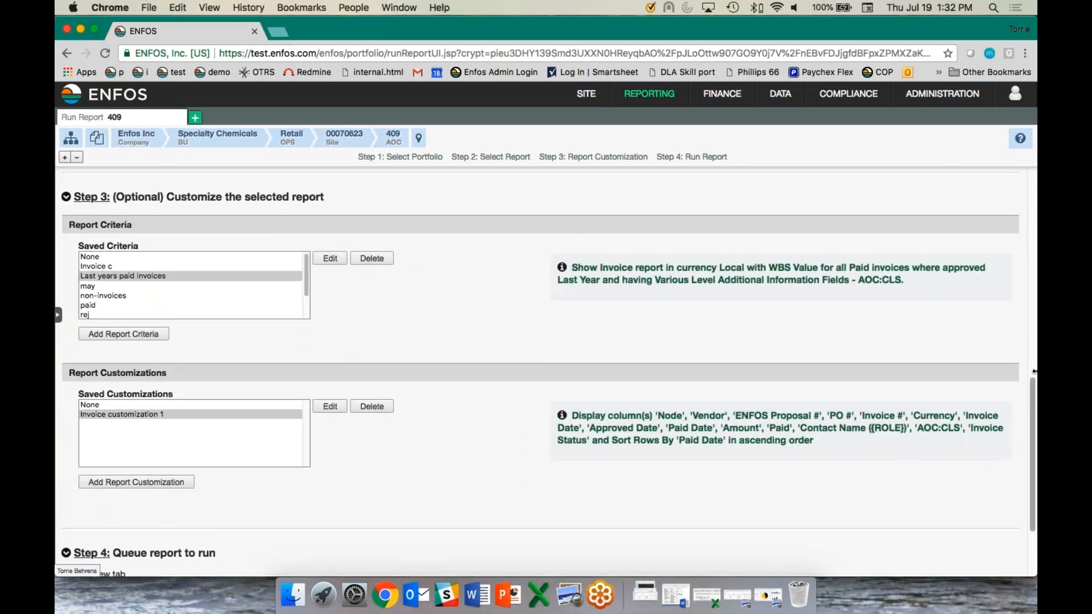
{"action": "scroll", "coordinate": [1033, 442], "scroll_direction": "down", "scroll_amount": 2}
{"action": "scroll", "coordinate": [1034, 442], "scroll_direction": "down", "scroll_amount": 3}
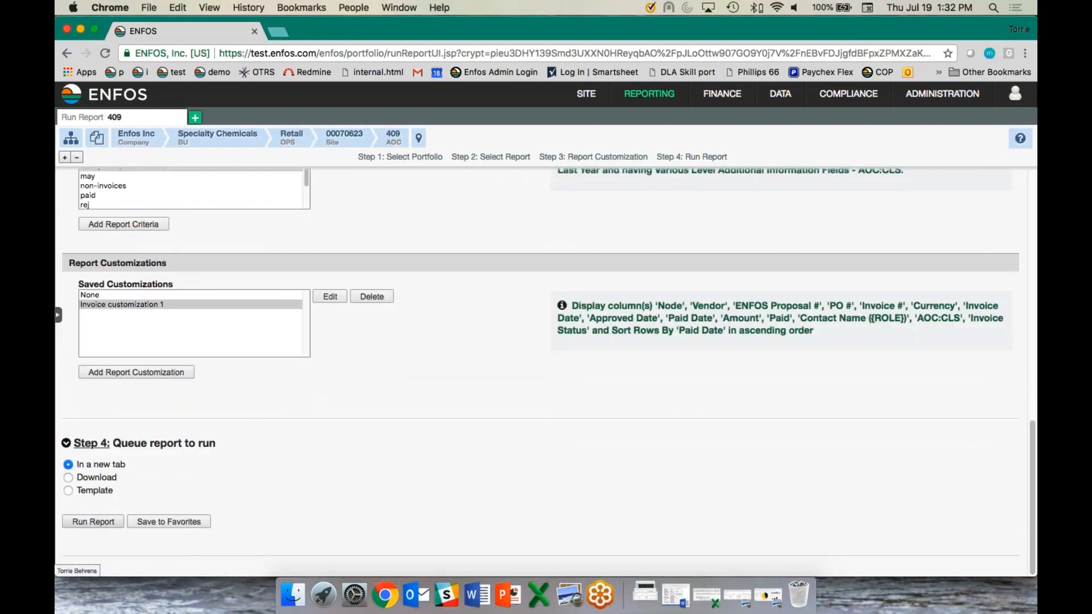
{"action": "left_click", "coordinate": [93, 521]}
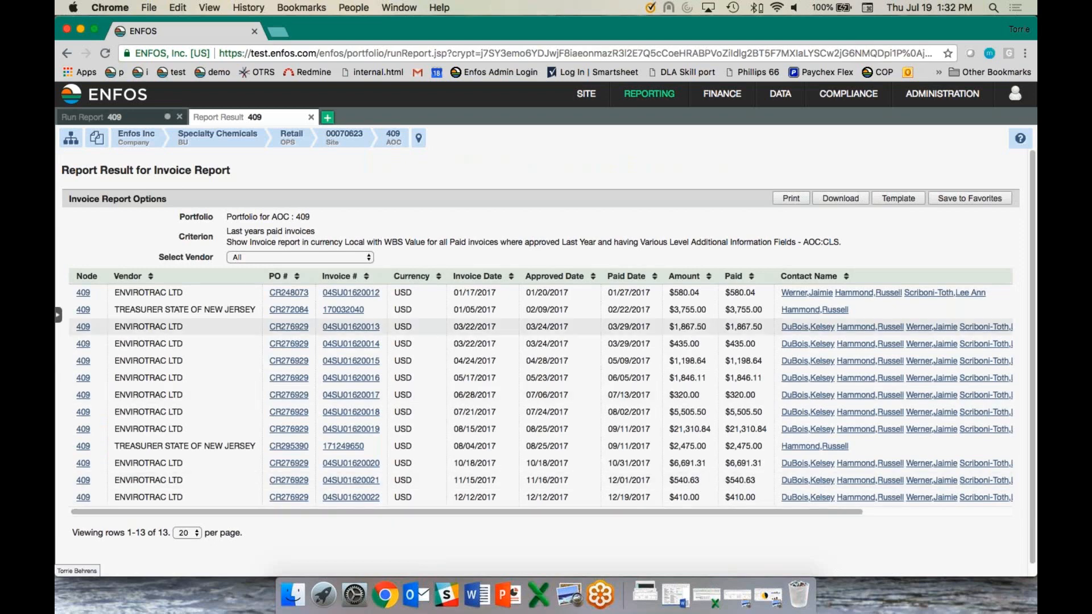
{"action": "scroll", "coordinate": [535, 503], "scroll_direction": "right", "scroll_amount": 2}
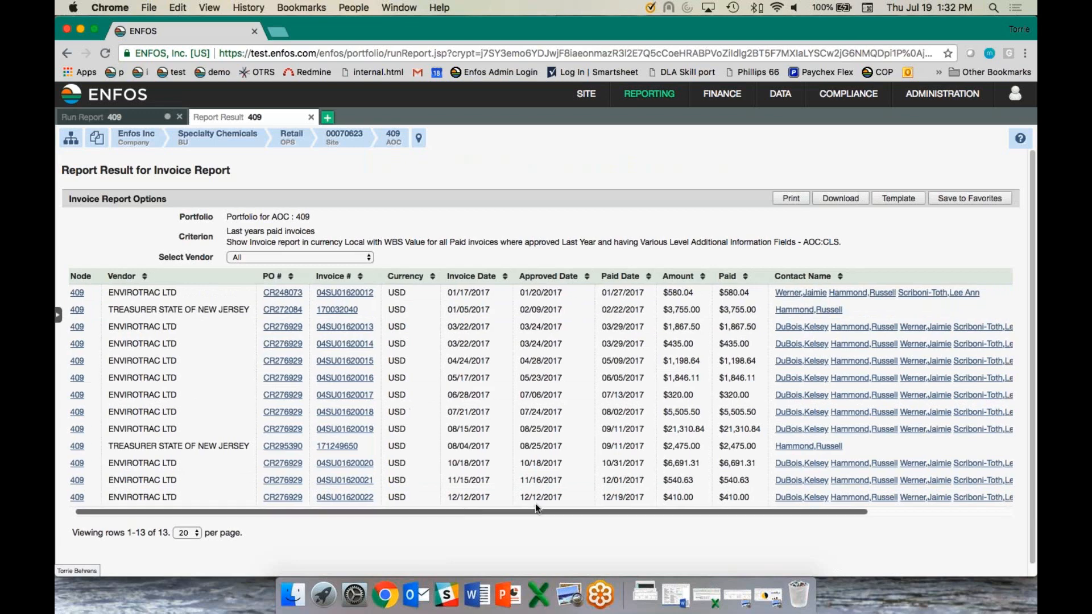
{"action": "left_click_drag", "start_coordinate": [535, 503], "coordinate": [750, 508]}
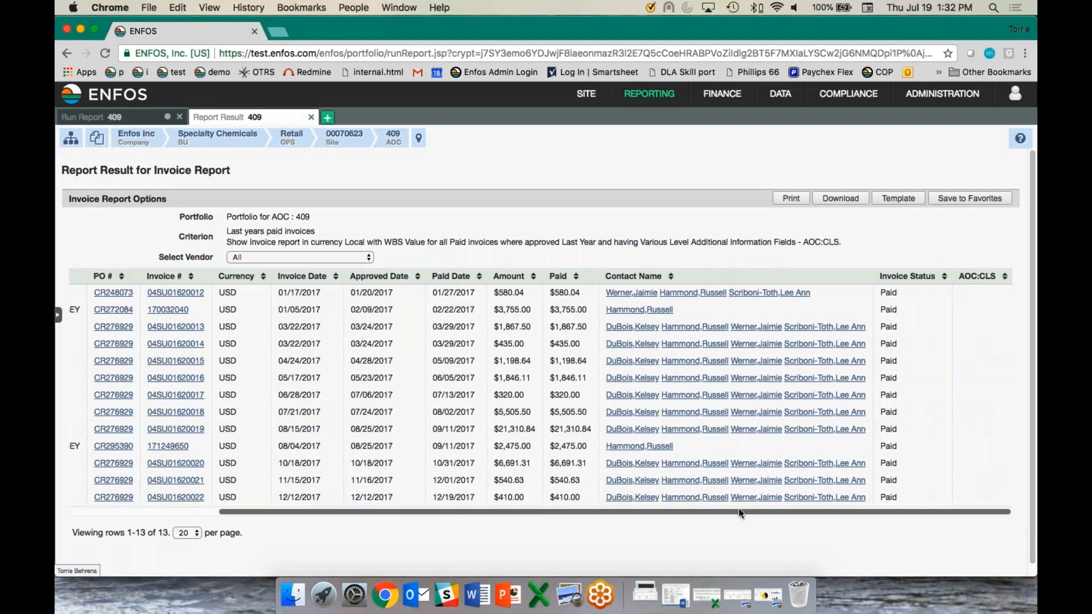
{"action": "left_click_drag", "start_coordinate": [738, 509], "coordinate": [794, 514]}
{"action": "left_click_drag", "start_coordinate": [542, 532], "coordinate": [216, 536]}
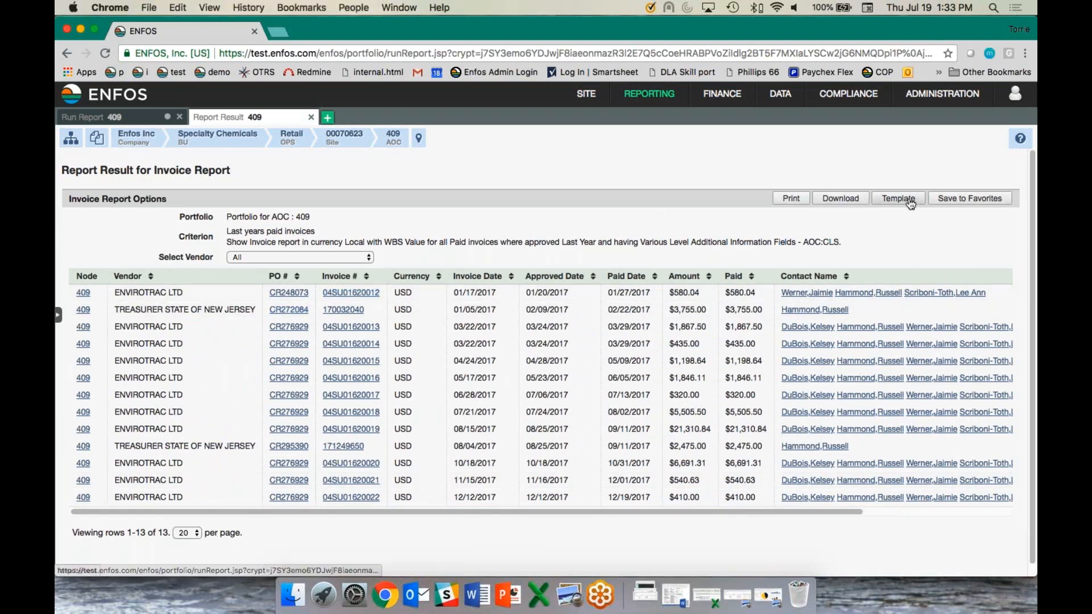
Step: Save the report result to favorites under the name "Last year paid invoices"
{"action": "left_click", "coordinate": [948, 199]}
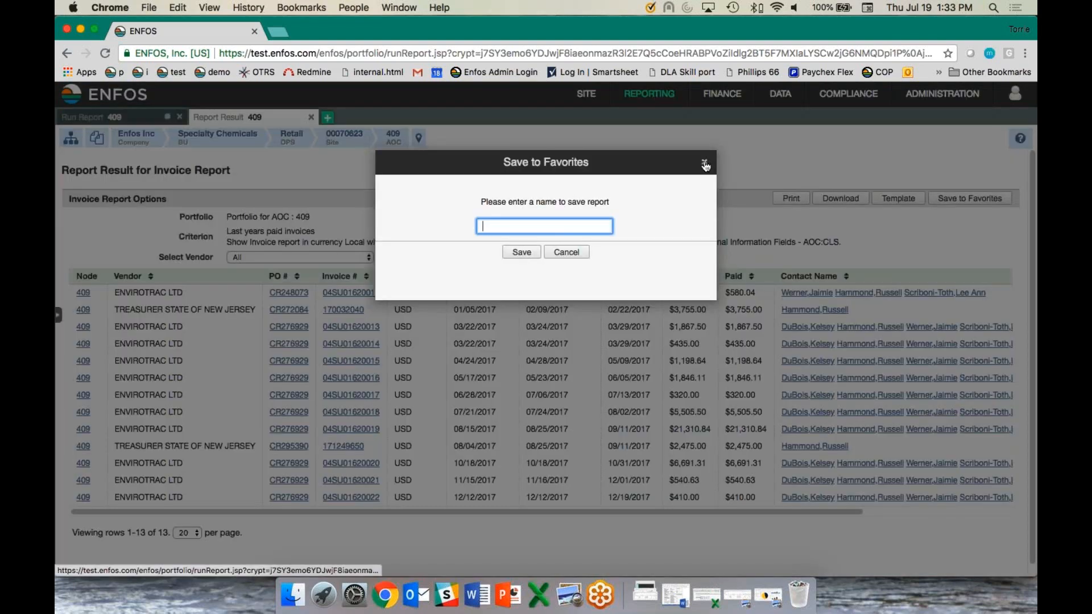
{"action": "left_click", "coordinate": [705, 165]}
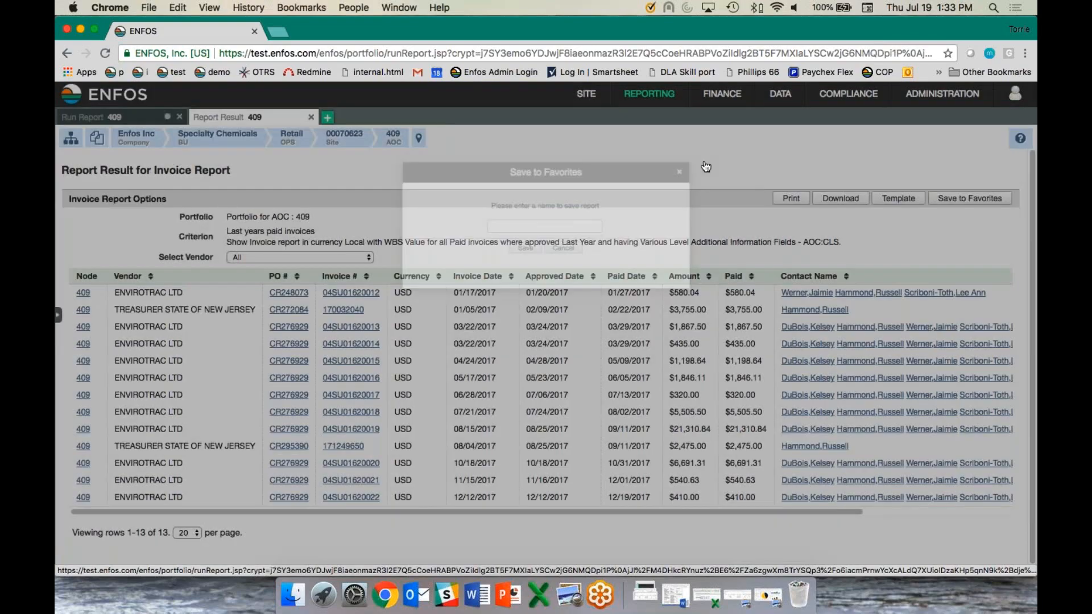
{"action": "key", "text": "Return"}
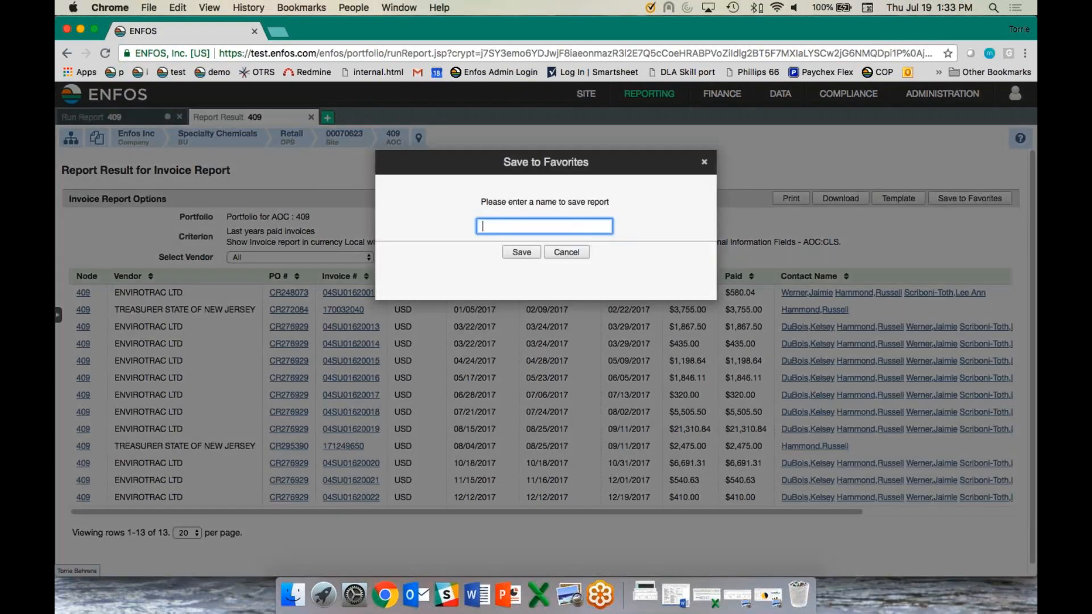
{"action": "type", "text": "Last year paid invoices"}
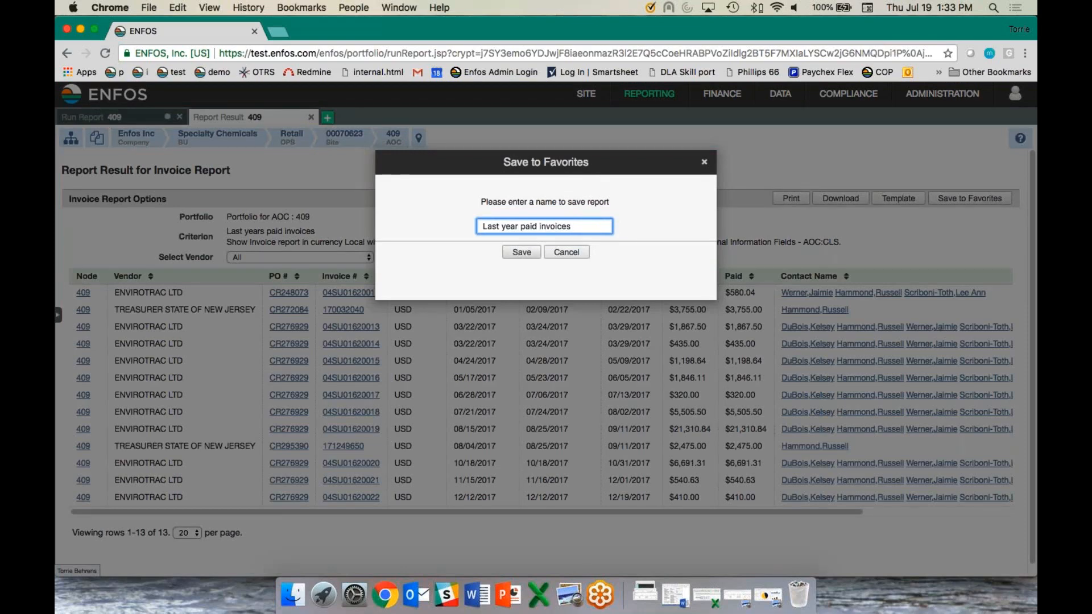
{"action": "left_click", "coordinate": [516, 252]}
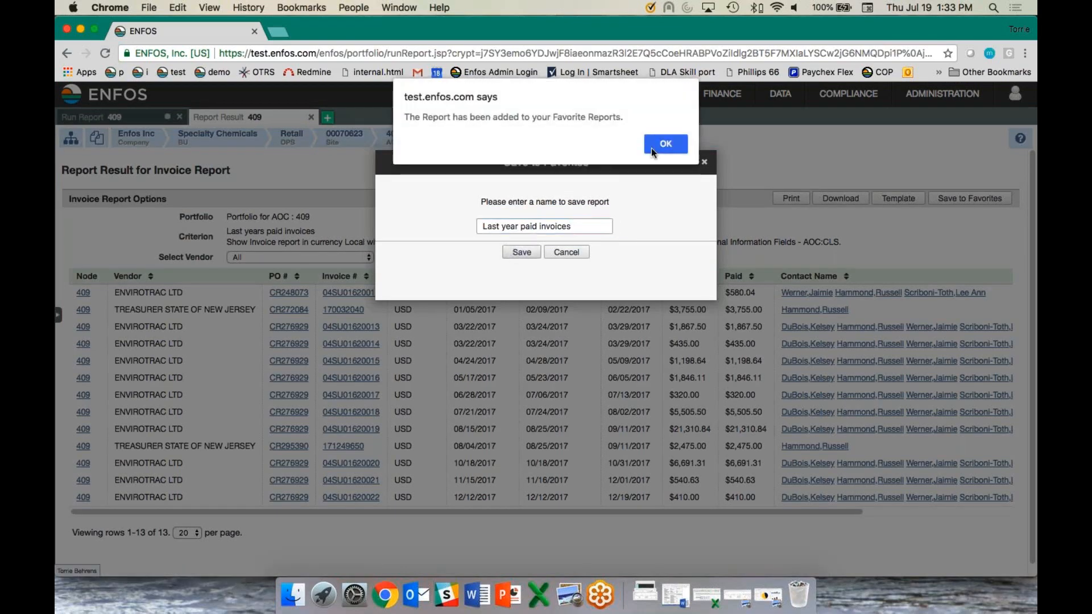
{"action": "left_click", "coordinate": [651, 149]}
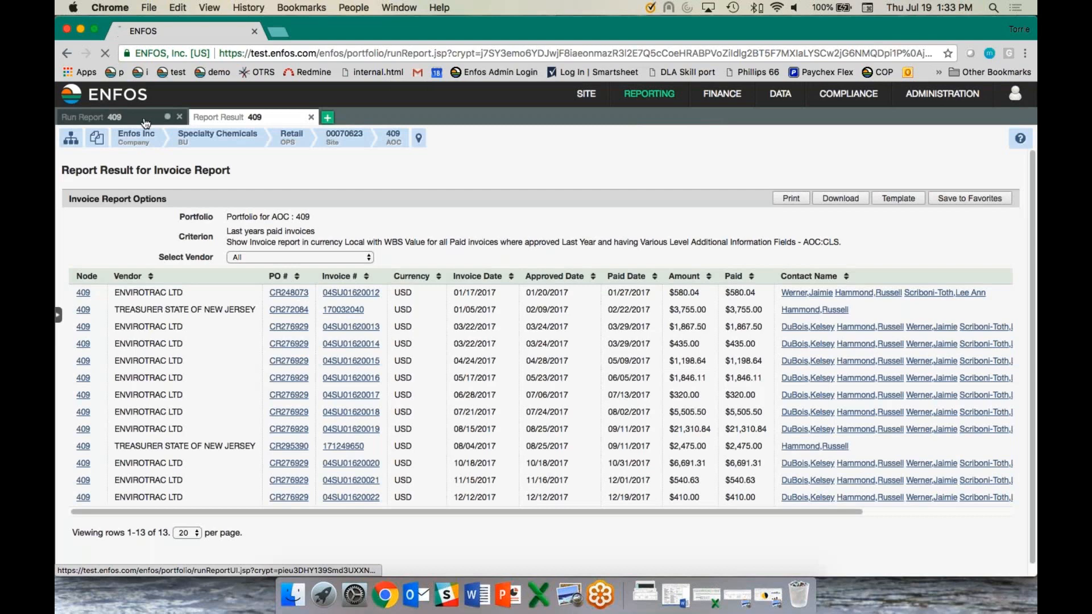
Step: Return to the Run Report setup and set the report to run on all nodes (Enfos Inc > *)
{"action": "left_click", "coordinate": [146, 120]}
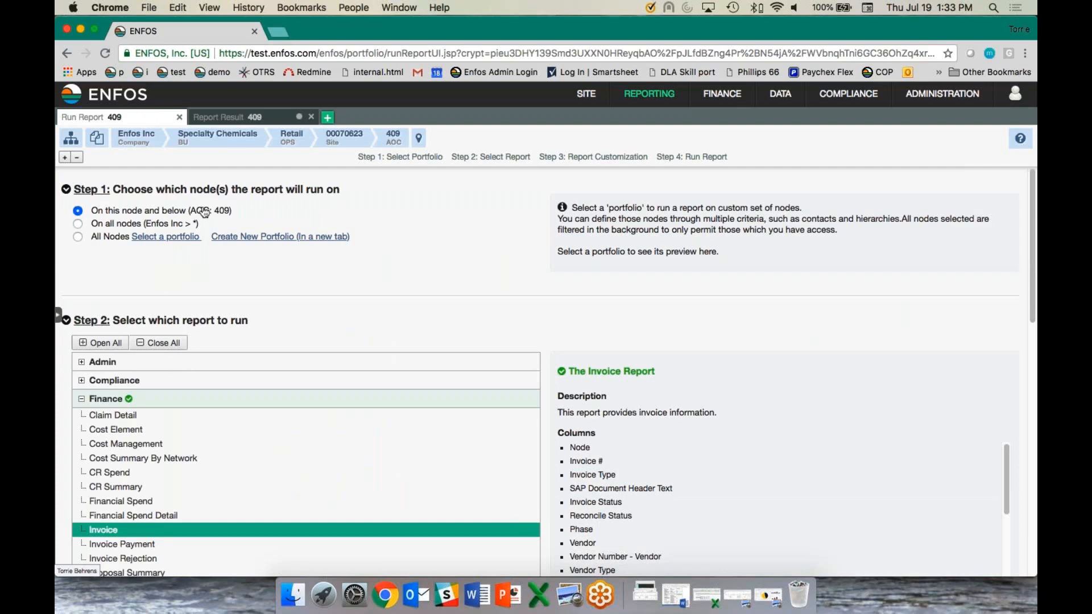
{"action": "left_click_drag", "start_coordinate": [191, 211], "coordinate": [242, 212]}
{"action": "left_click", "coordinate": [250, 213]}
{"action": "left_click", "coordinate": [78, 224]}
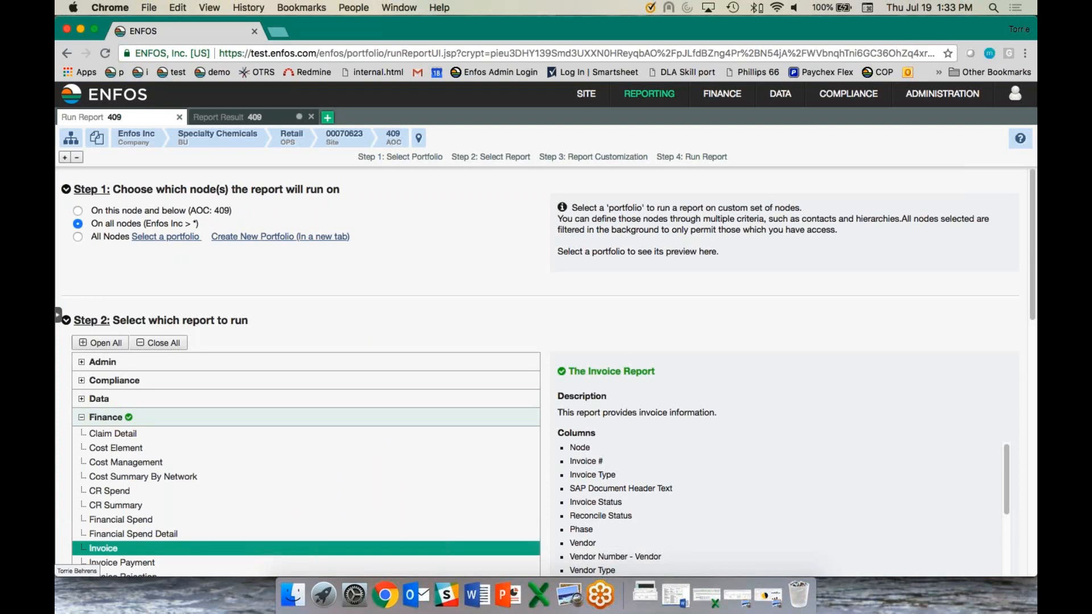
Step: Save the configured invoice report for all nodes to favorites under the name "All Enfos Paid invoices last year"
{"action": "scroll", "coordinate": [1019, 311], "scroll_direction": "down", "scroll_amount": 10}
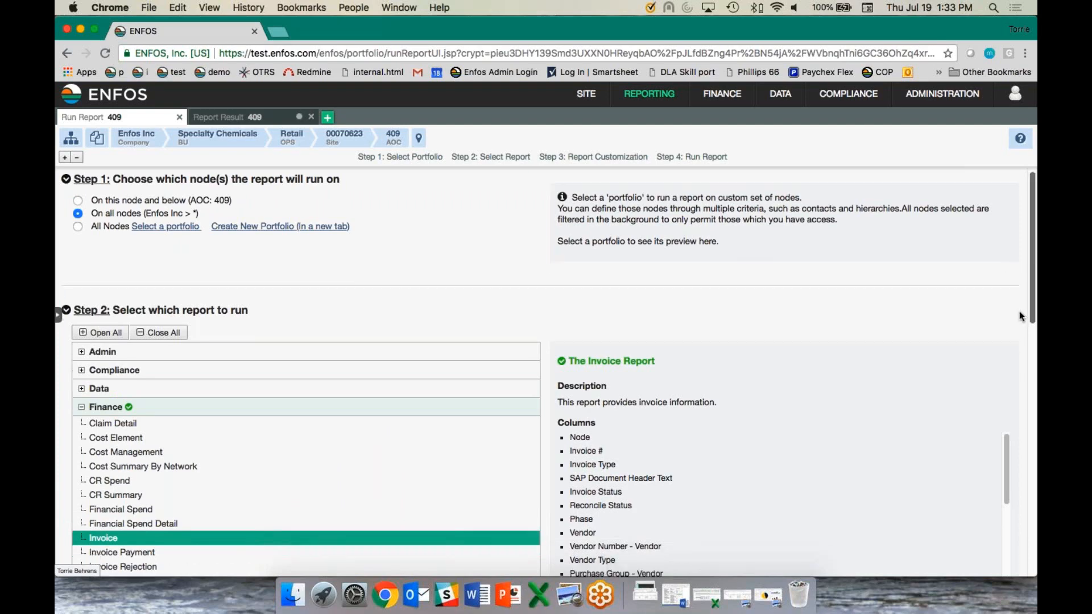
{"action": "scroll", "coordinate": [1001, 479], "scroll_direction": "down", "scroll_amount": 2}
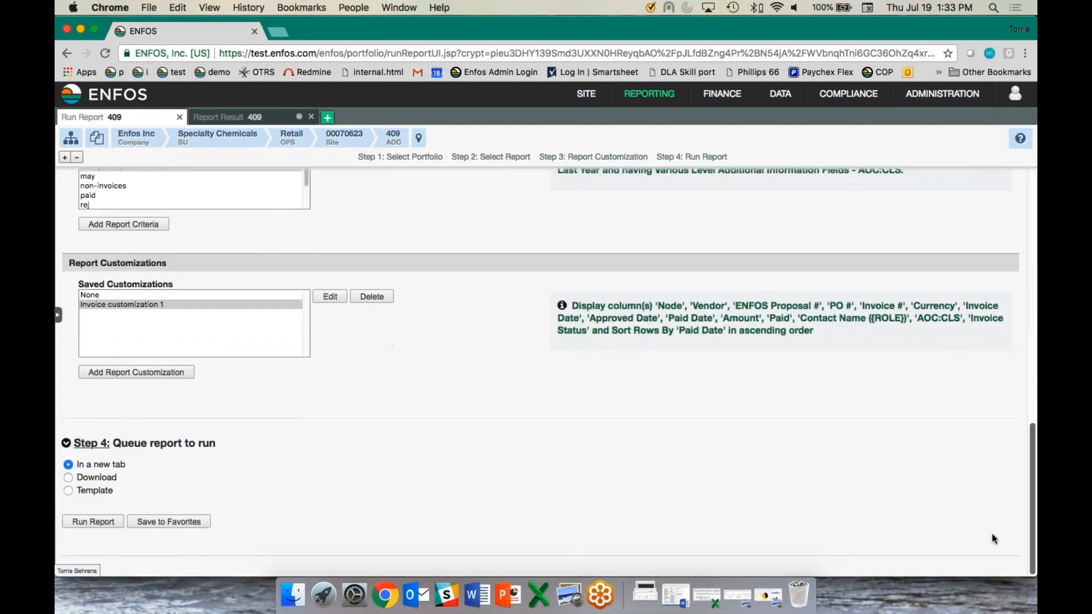
{"action": "left_click", "coordinate": [169, 521]}
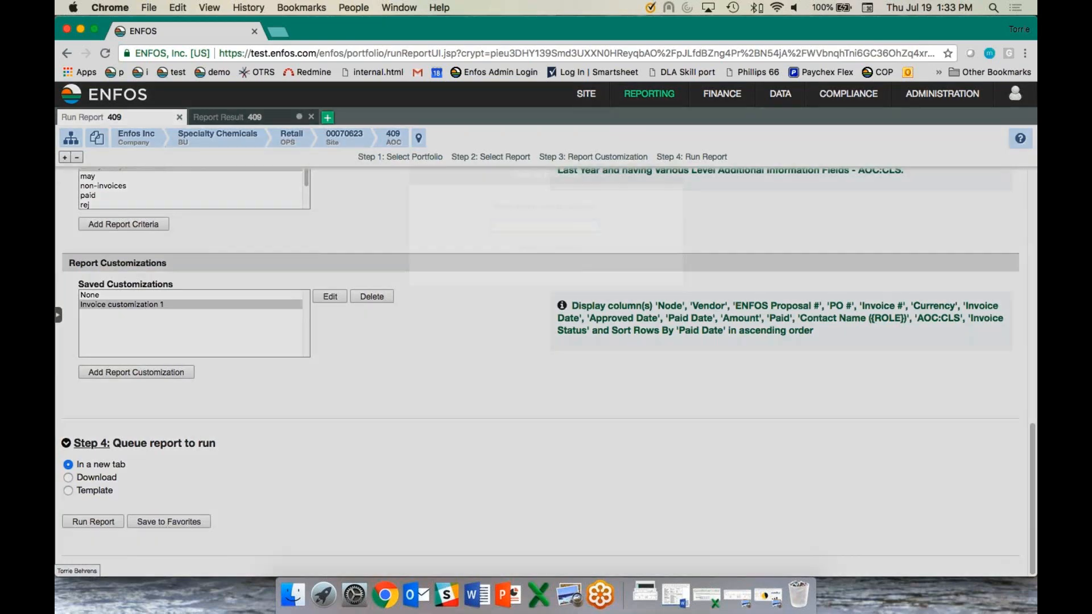
{"action": "type", "text": "All Enf"}
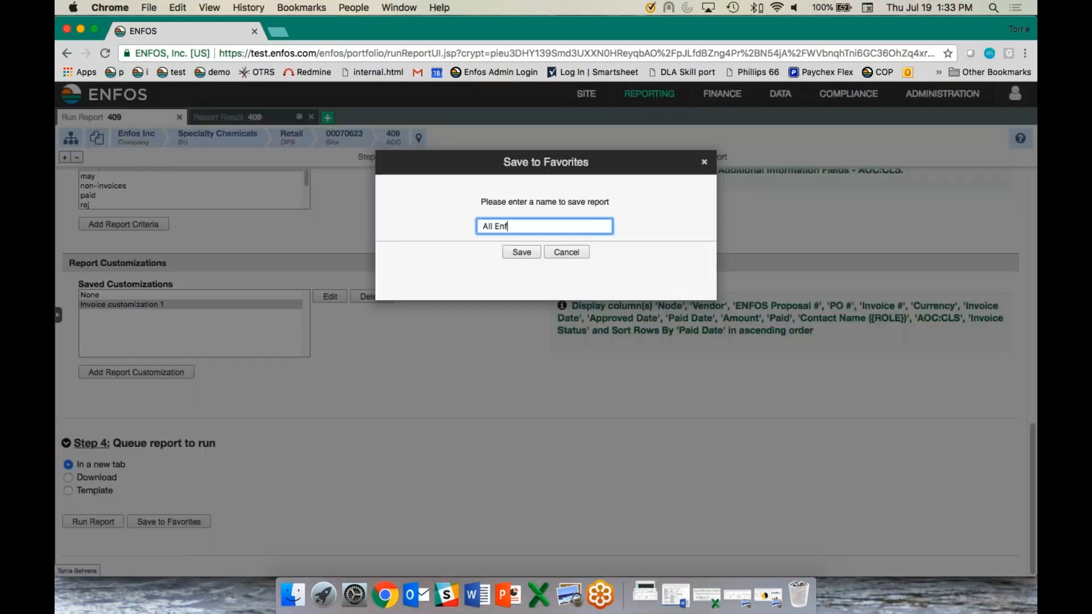
{"action": "type", "text": "os Paid "}
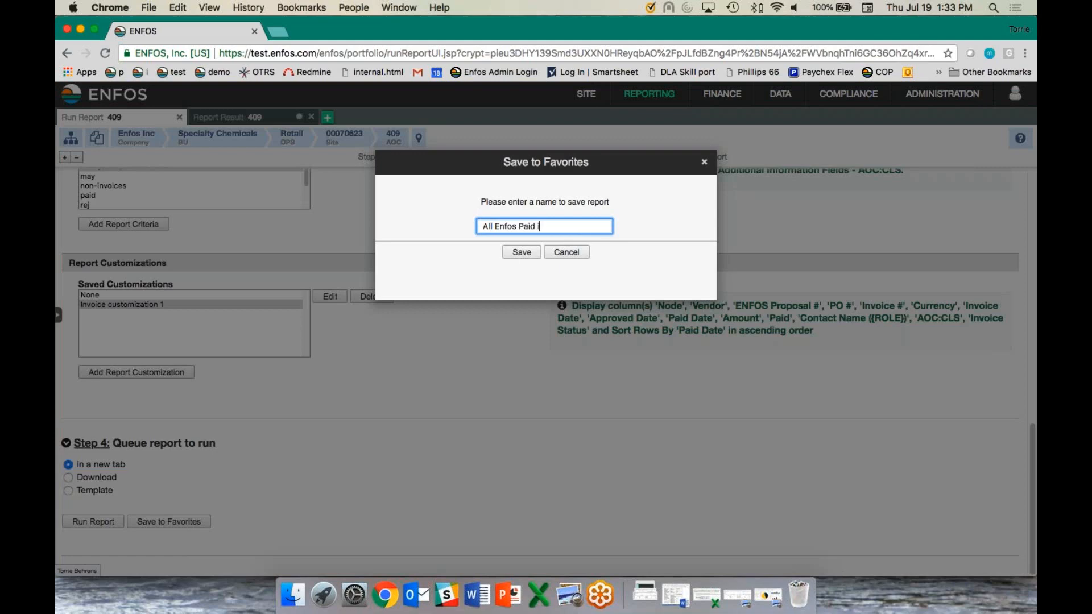
{"action": "type", "text": "invoices last year"}
{"action": "left_click", "coordinate": [507, 252]}
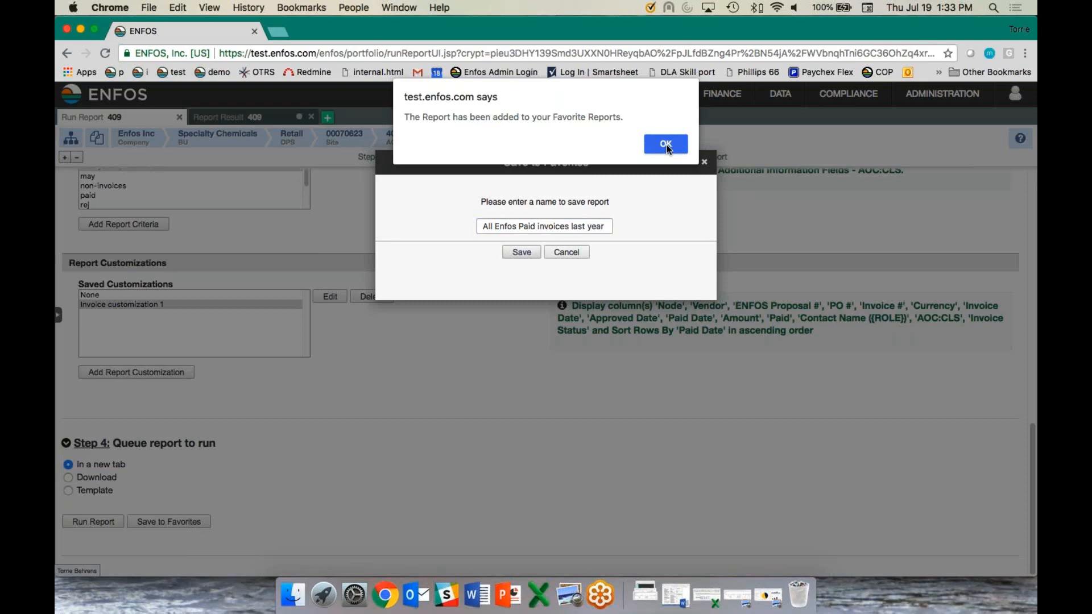
{"action": "left_click", "coordinate": [666, 146]}
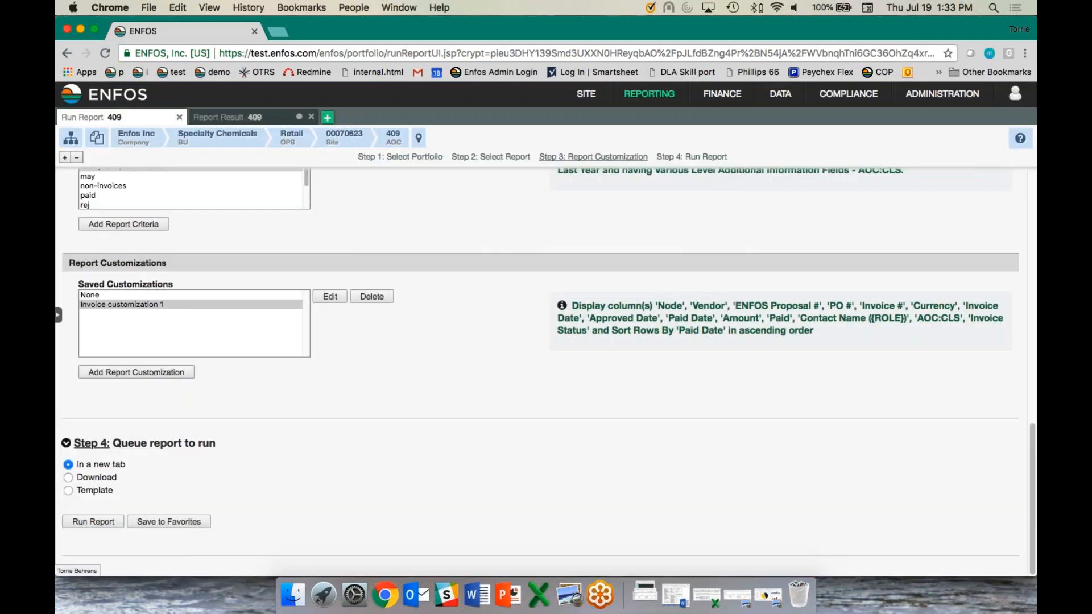
Step: Open My Reports in a new tab, run the "All Enfos Paid invoices last year" favorite and look through its result rows
{"action": "left_click", "coordinate": [328, 118]}
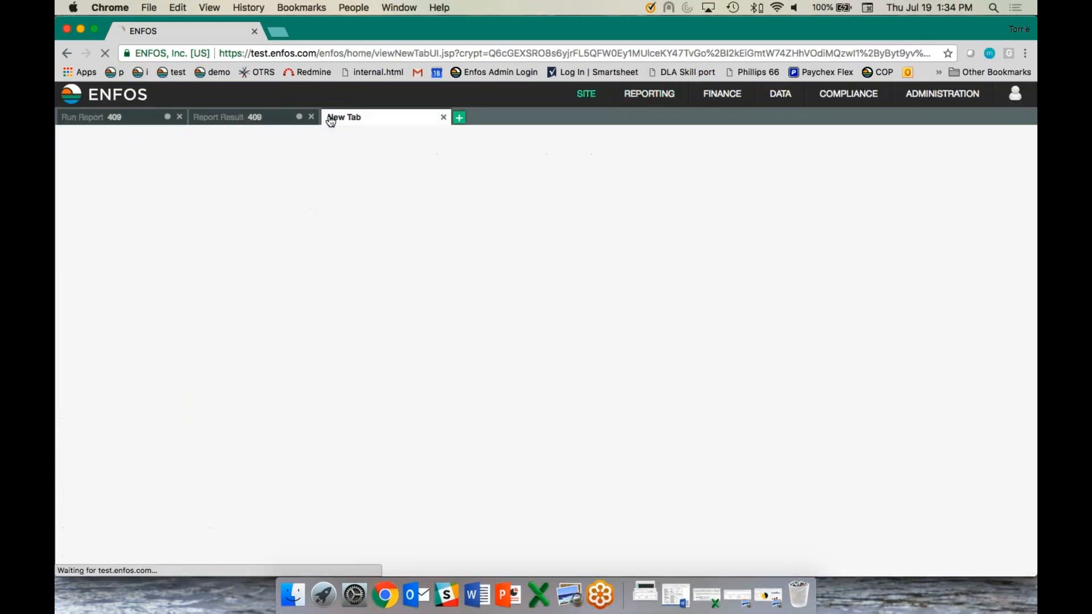
{"action": "mouse_move", "coordinate": [649, 94]}
{"action": "left_click", "coordinate": [638, 143]}
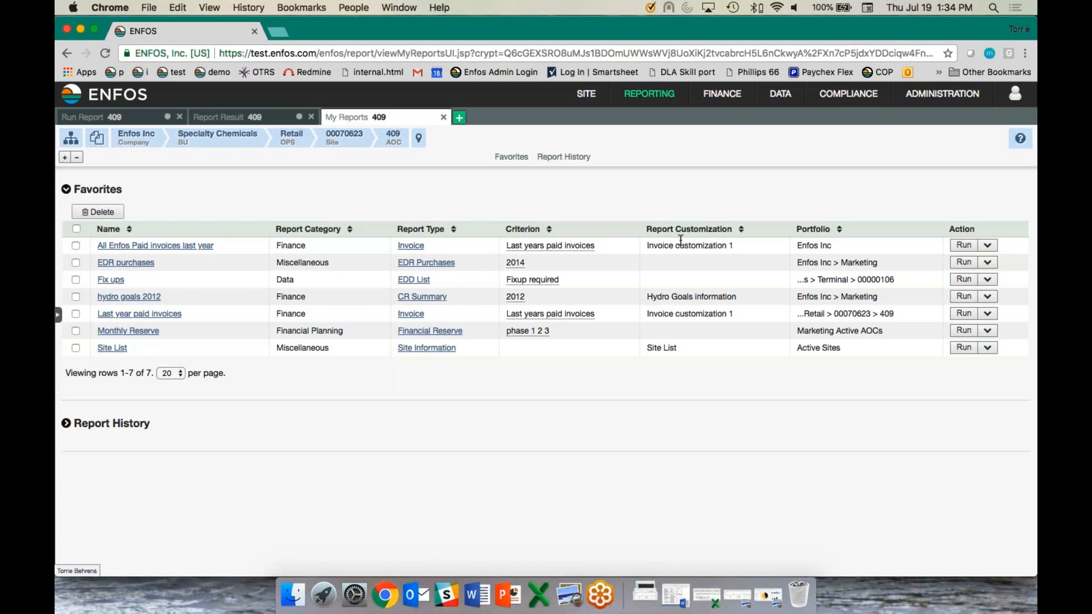
{"action": "left_click", "coordinate": [960, 245]}
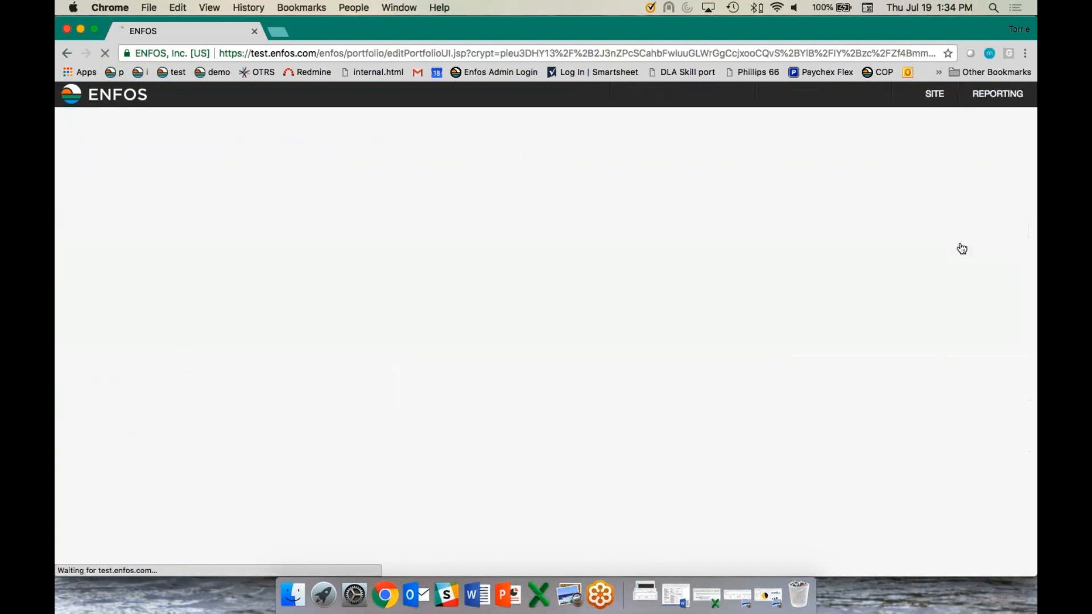
{"action": "left_click", "coordinate": [553, 373]}
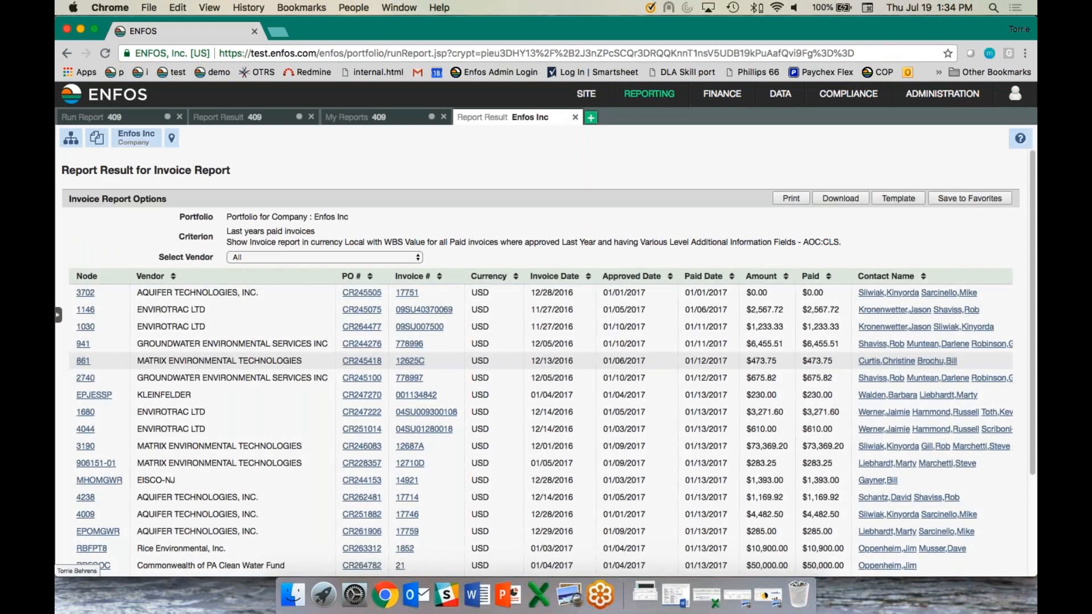
{"action": "left_click_drag", "start_coordinate": [1030, 265], "coordinate": [1030, 513]}
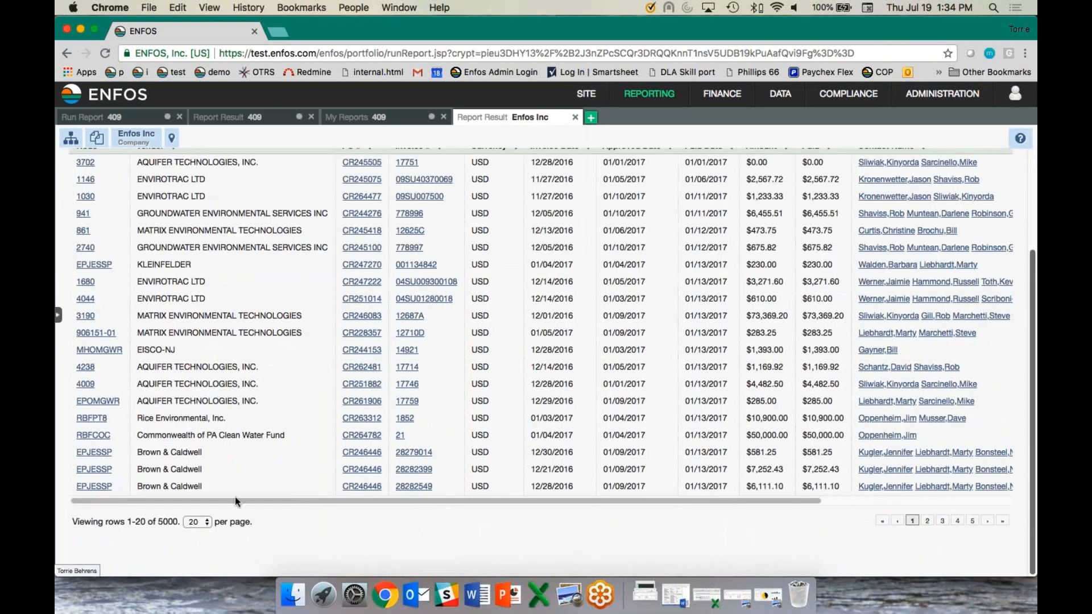
{"action": "left_click_drag", "start_coordinate": [1031, 388], "coordinate": [1031, 287]}
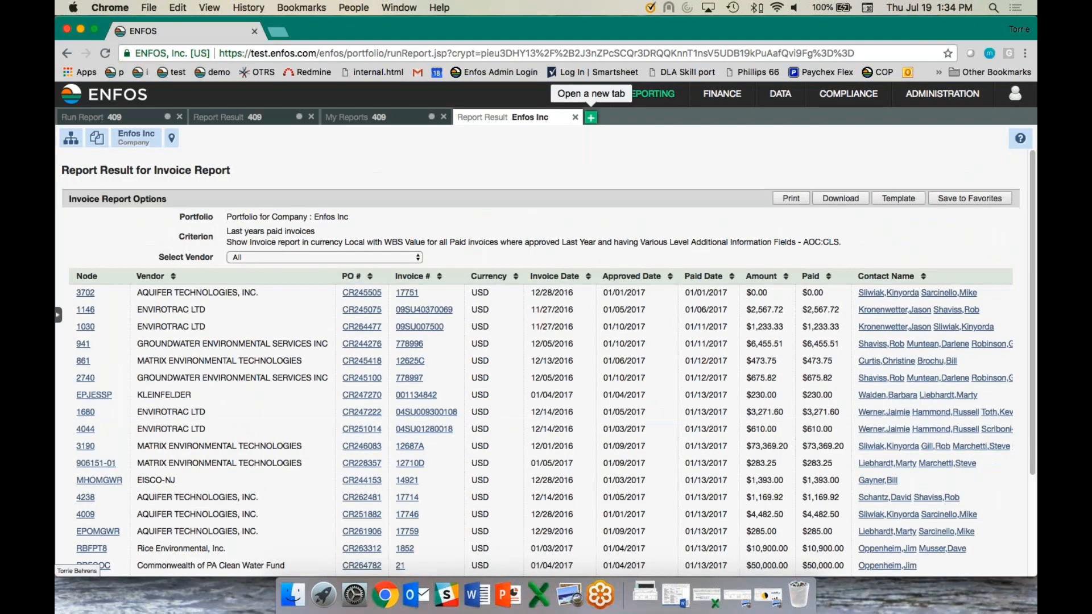
Step: Close the two Report Result tabs and the My Reports tab, leaving only Run Report open
{"action": "left_click", "coordinate": [577, 120]}
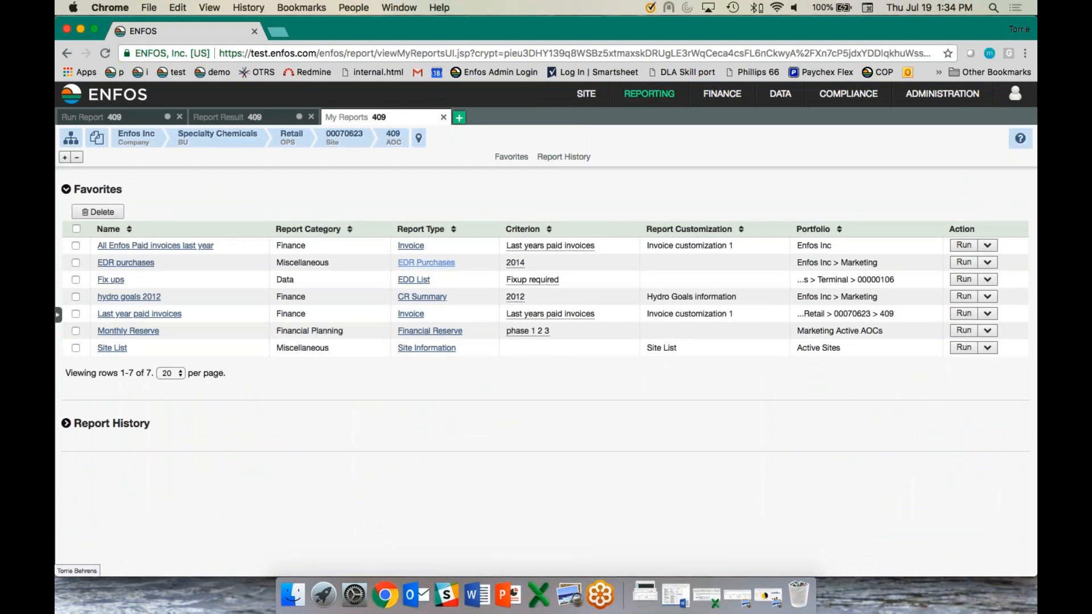
{"action": "left_click", "coordinate": [443, 117]}
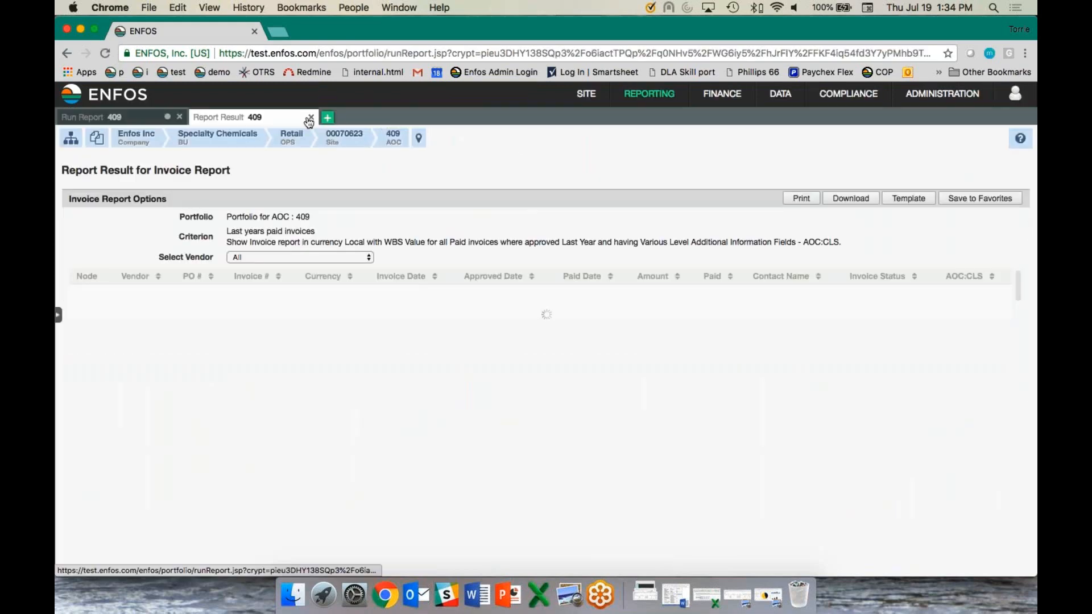
{"action": "left_click", "coordinate": [311, 117]}
Step: Collapse the Finance report category, select the Site Information report under Miscellaneous and review its column list
{"action": "scroll", "coordinate": [346, 227], "scroll_direction": "down", "scroll_amount": 15}
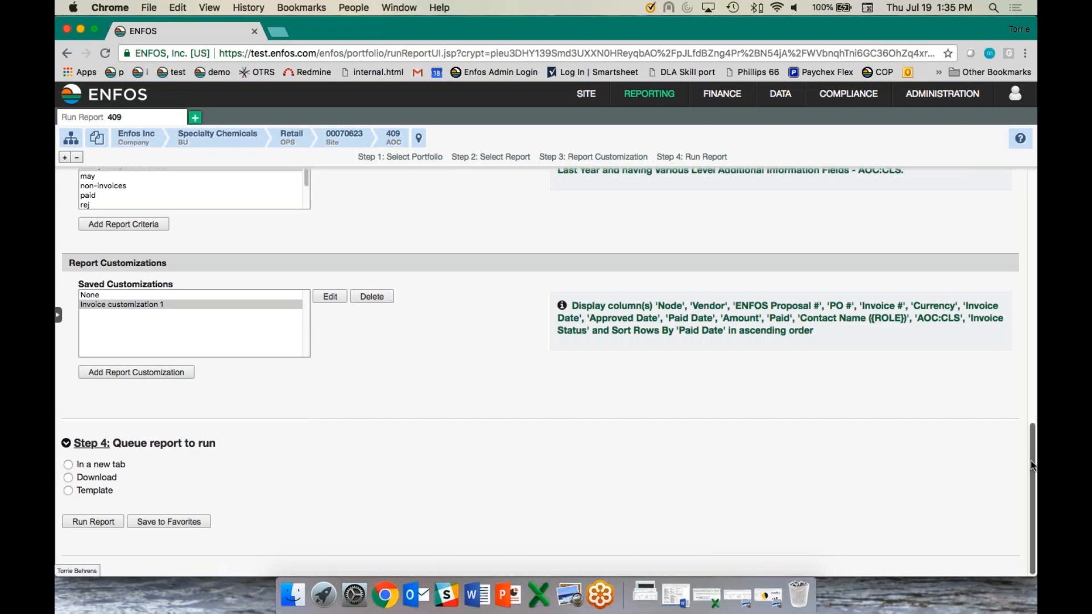
{"action": "scroll", "coordinate": [546, 369], "scroll_direction": "up", "scroll_amount": 10}
{"action": "scroll", "coordinate": [230, 225], "scroll_direction": "up", "scroll_amount": 3}
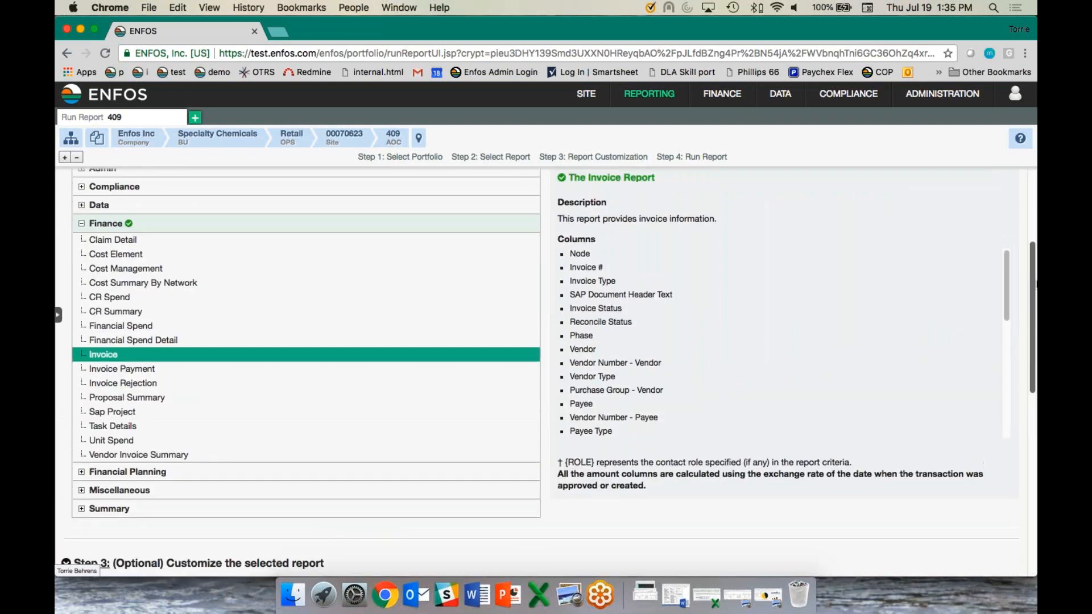
{"action": "left_click", "coordinate": [230, 226]}
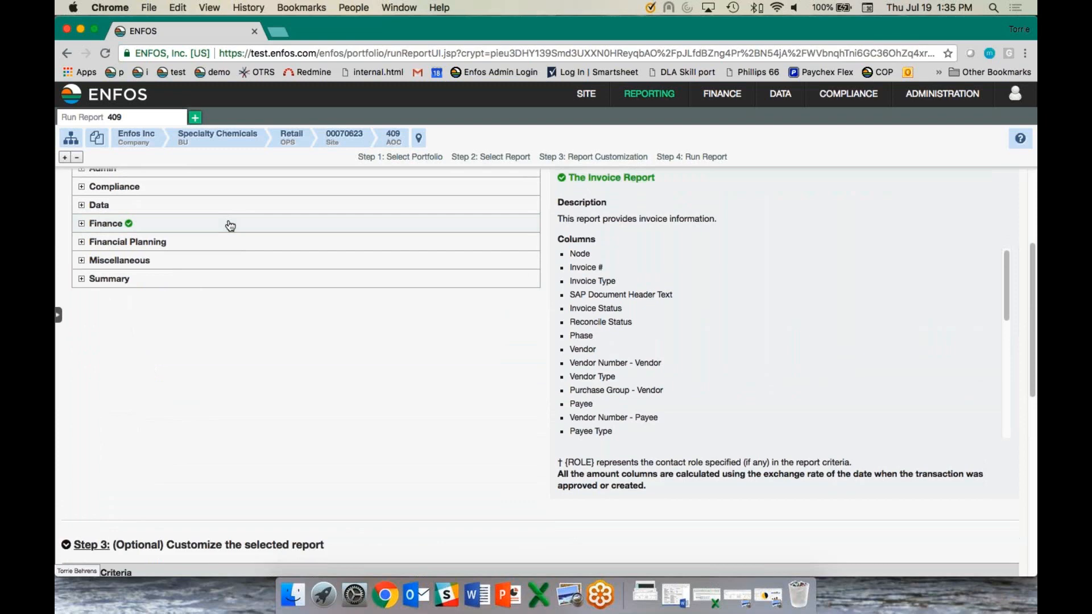
{"action": "scroll", "coordinate": [1032, 277], "scroll_direction": "up", "scroll_amount": 1}
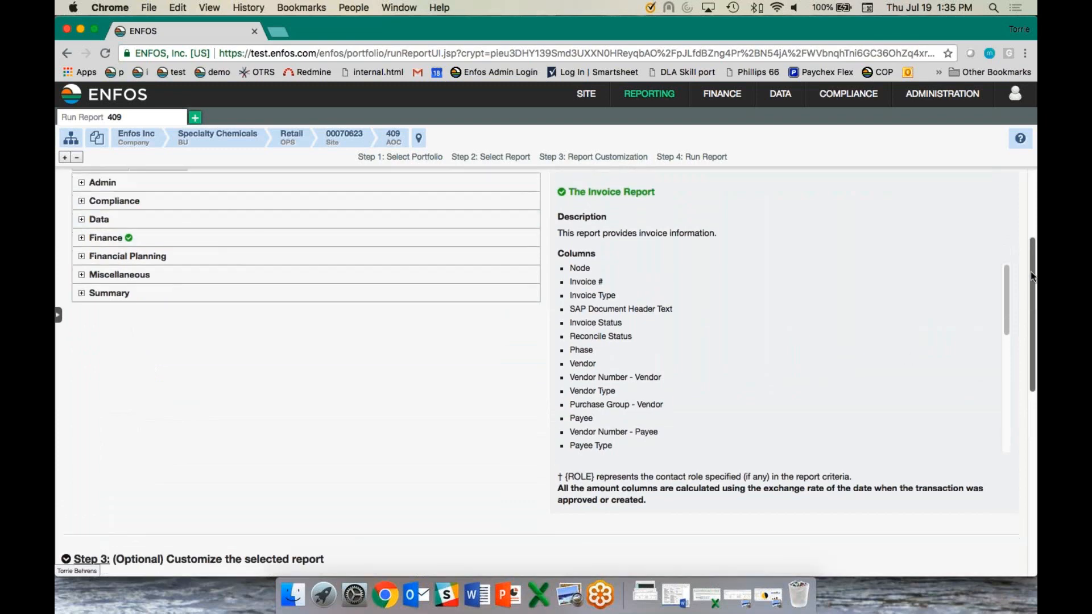
{"action": "left_click_drag", "start_coordinate": [1032, 277], "coordinate": [1036, 215]}
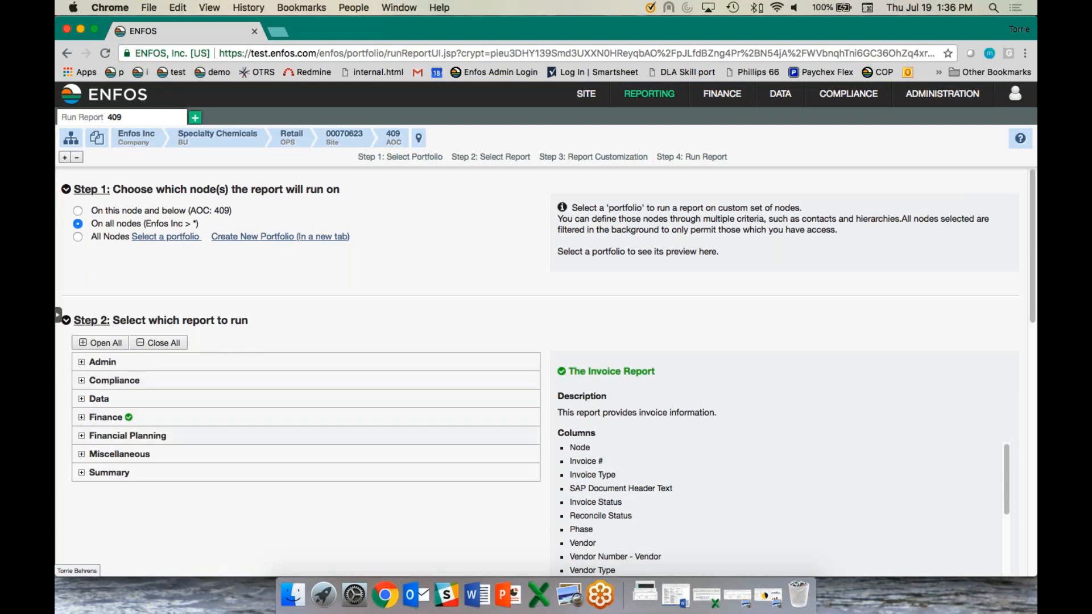
{"action": "left_click", "coordinate": [83, 453]}
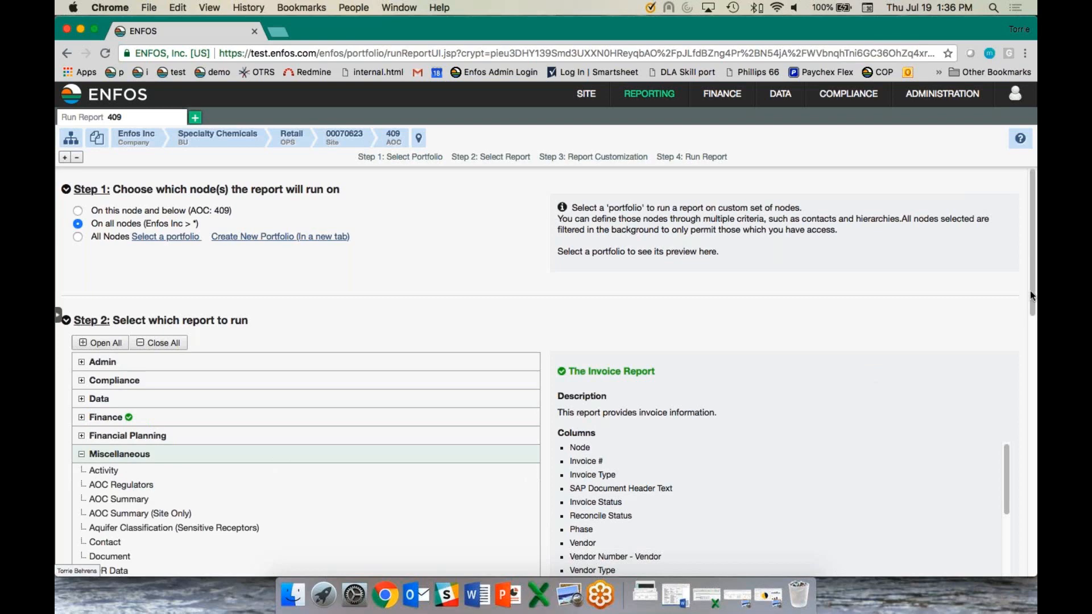
{"action": "left_click_drag", "start_coordinate": [1029, 294], "coordinate": [1016, 371]}
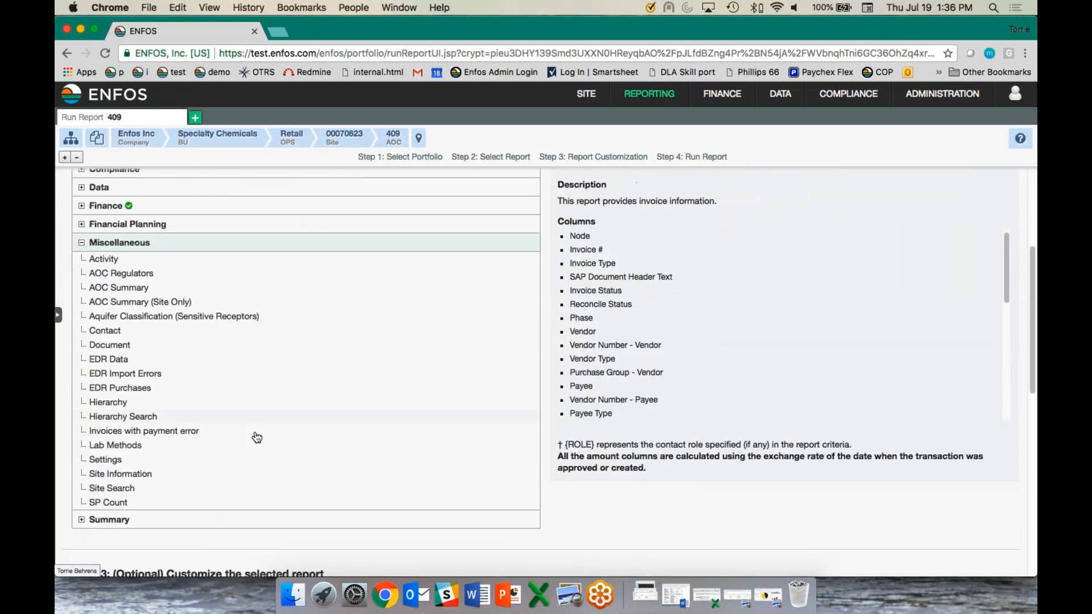
{"action": "left_click", "coordinate": [171, 477]}
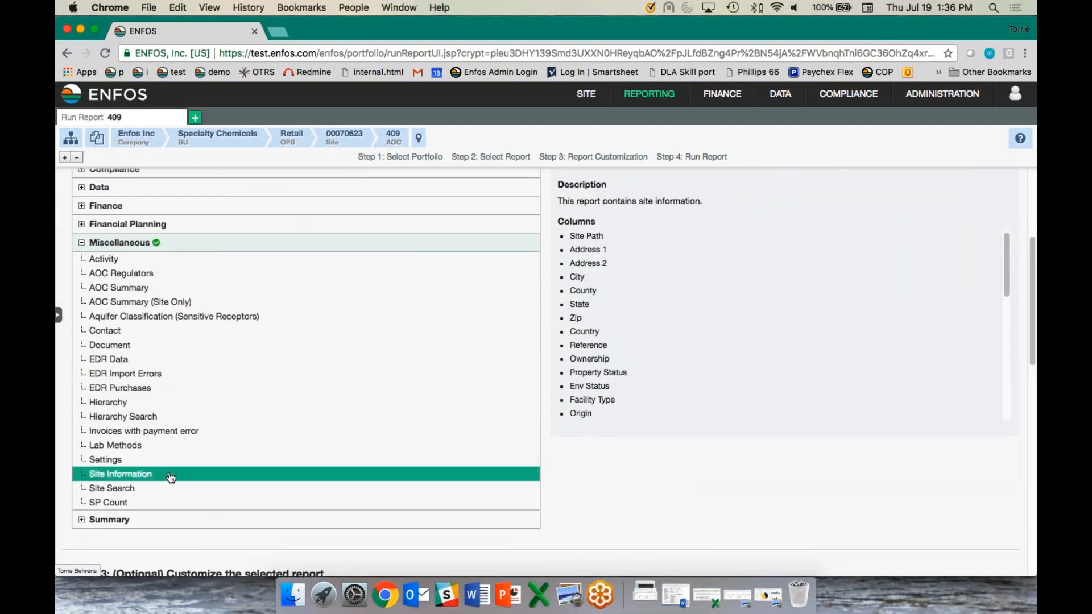
{"action": "left_click_drag", "start_coordinate": [1004, 266], "coordinate": [885, 408]}
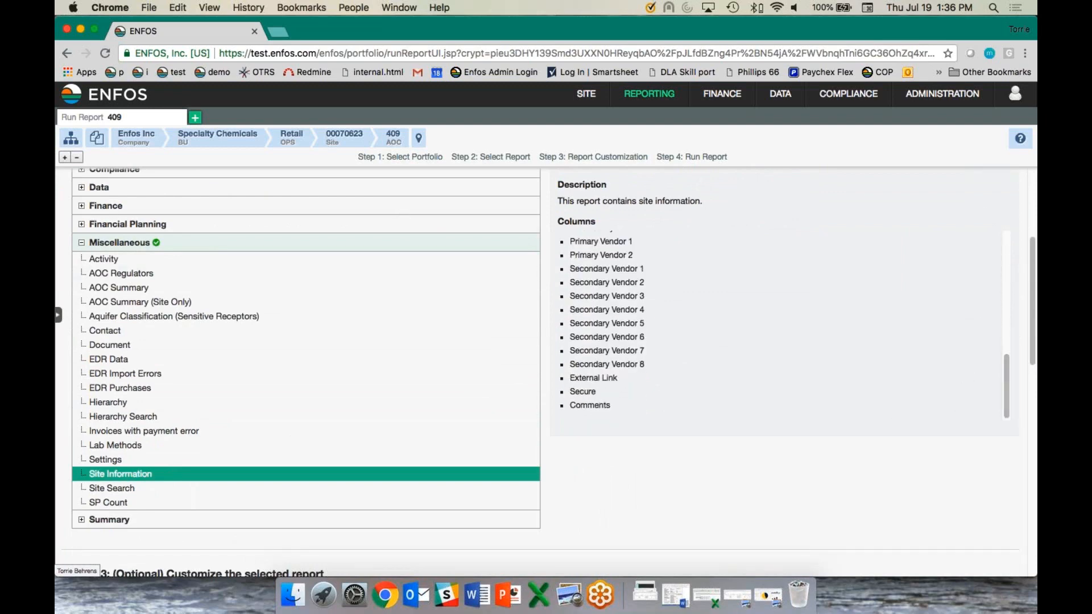
Step: View the Site Summary of AOC 409's parent site in a new tab and close that tab
{"action": "left_click", "coordinate": [197, 118]}
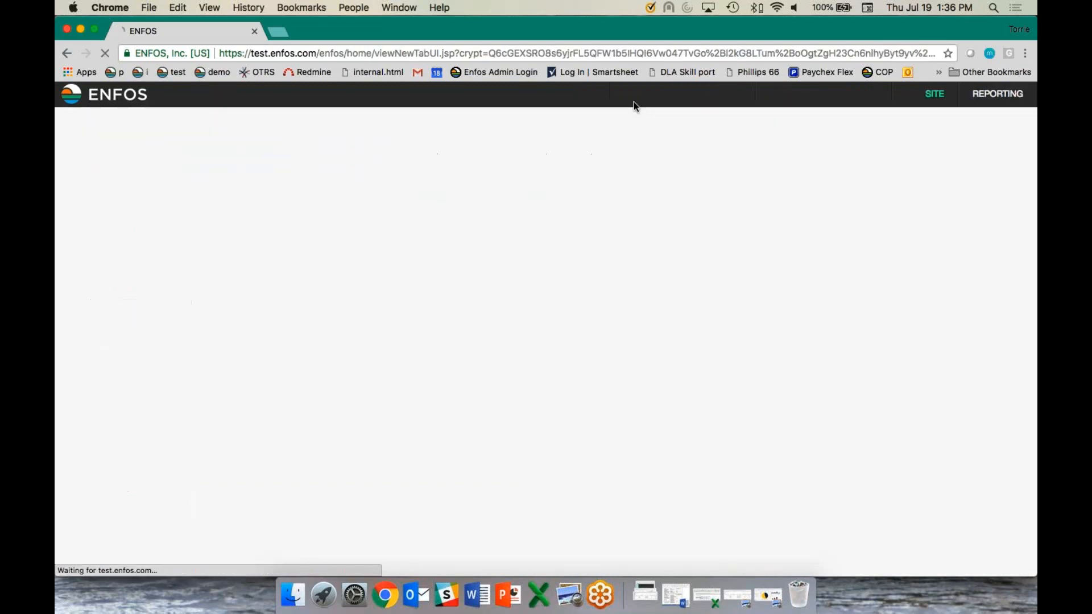
{"action": "mouse_move", "coordinate": [596, 97]}
{"action": "left_click", "coordinate": [591, 117]}
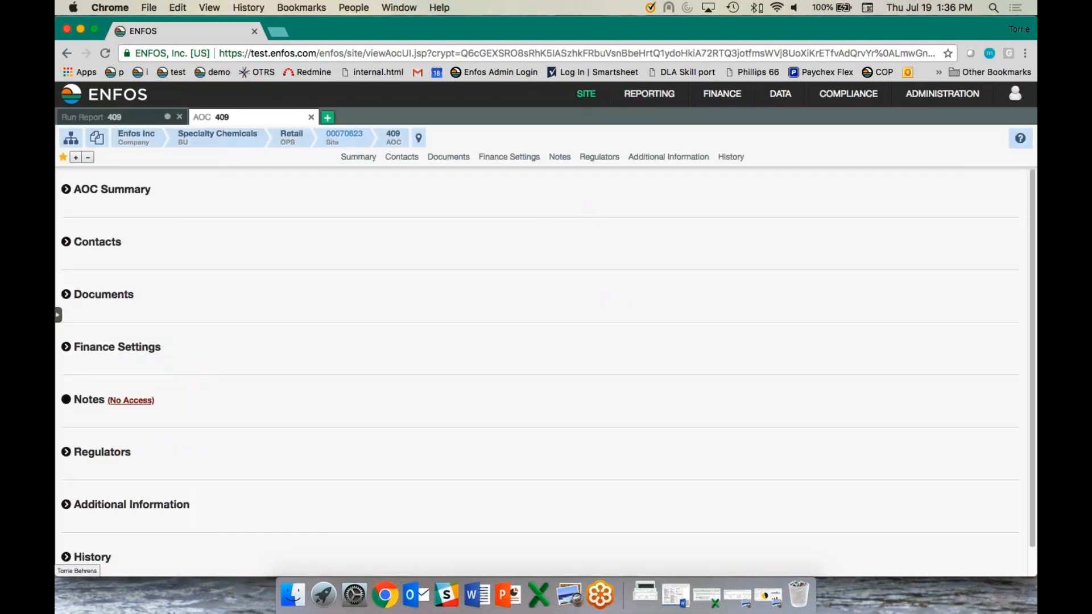
{"action": "left_click", "coordinate": [342, 137]}
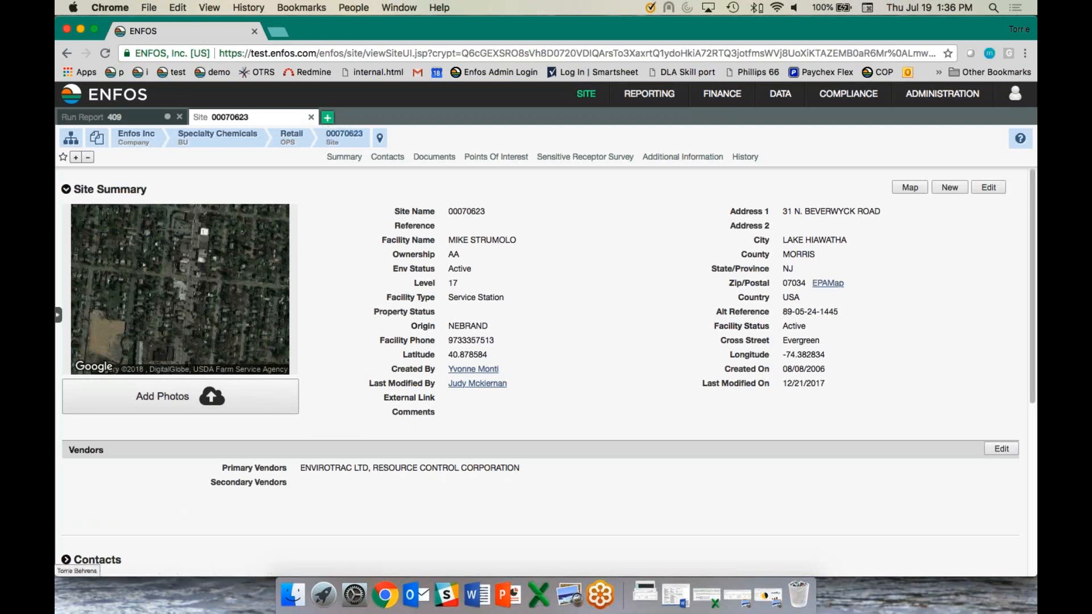
{"action": "left_click", "coordinate": [311, 117]}
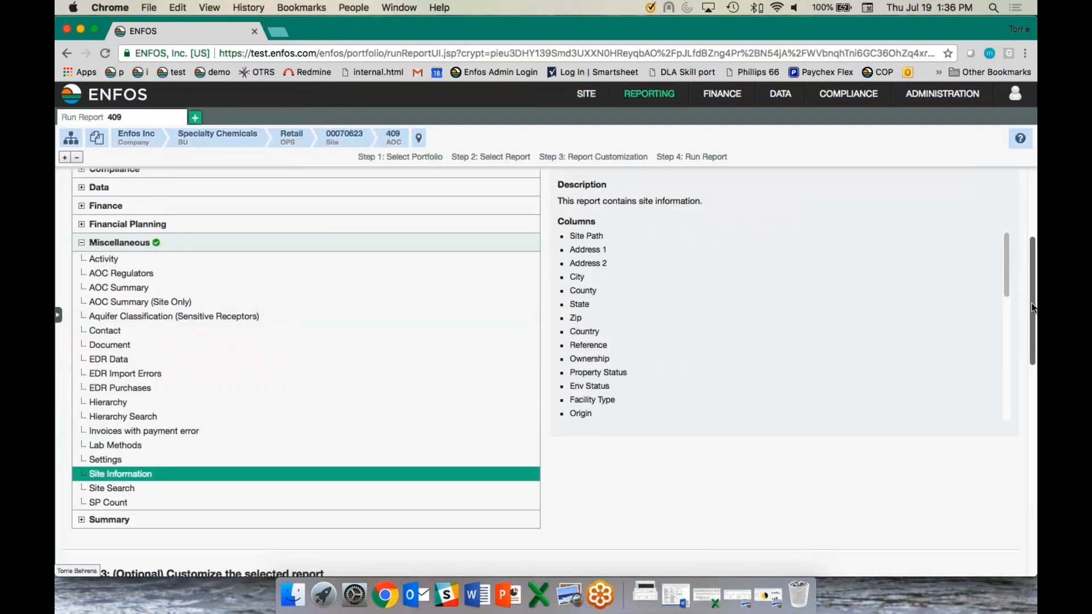
Step: Select the saved map customization Env Status for the Site Information report and open it for editing
{"action": "scroll", "coordinate": [1019, 360], "scroll_direction": "down", "scroll_amount": 5}
{"action": "scroll", "coordinate": [1019, 360], "scroll_direction": "down", "scroll_amount": 10}
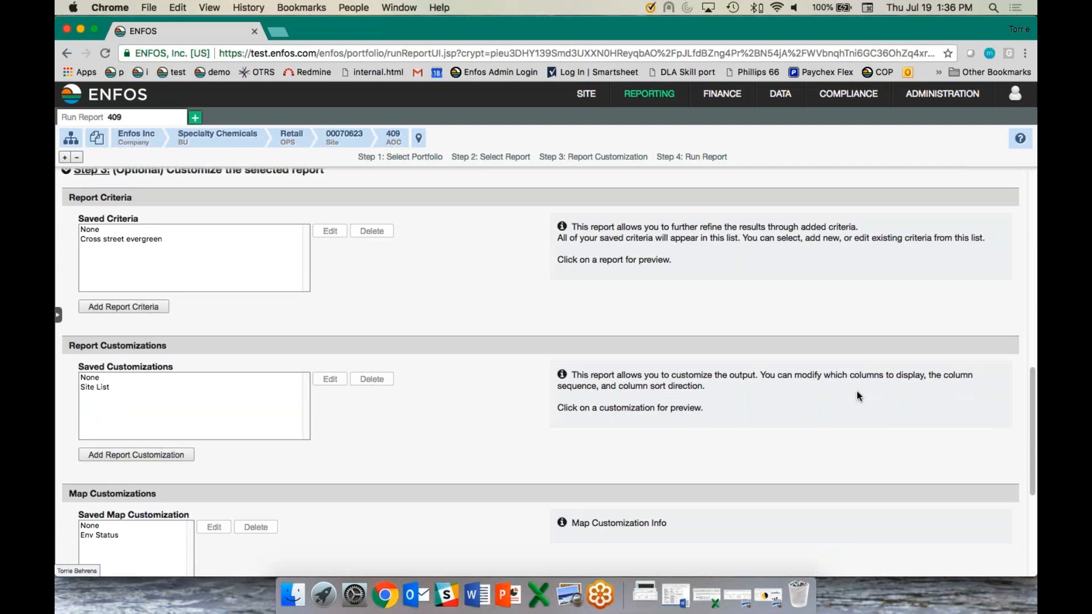
{"action": "scroll", "coordinate": [1023, 441], "scroll_direction": "down", "scroll_amount": 9}
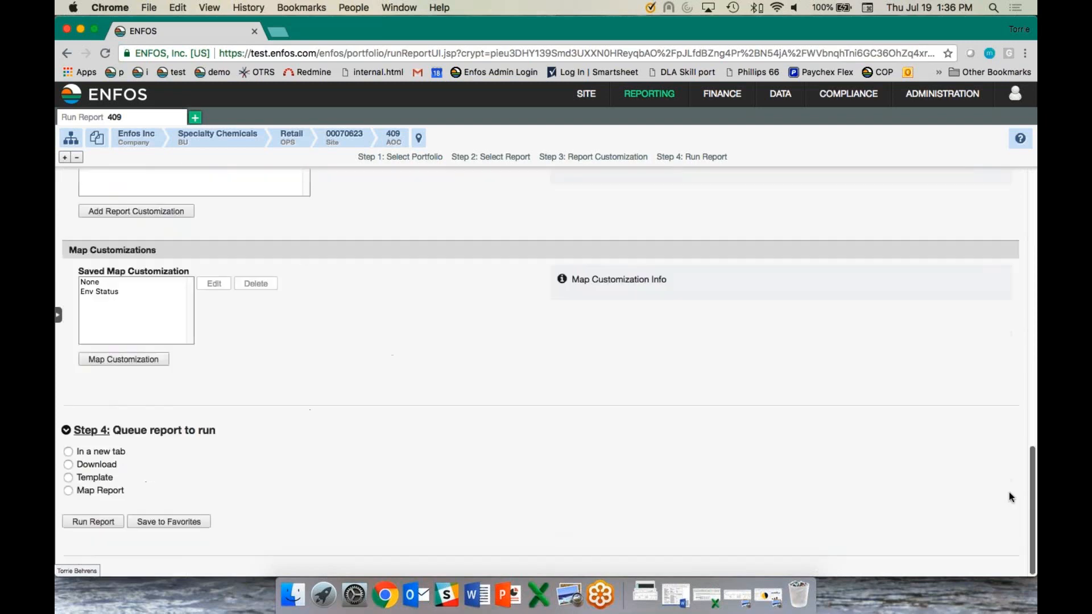
{"action": "left_click", "coordinate": [109, 298]}
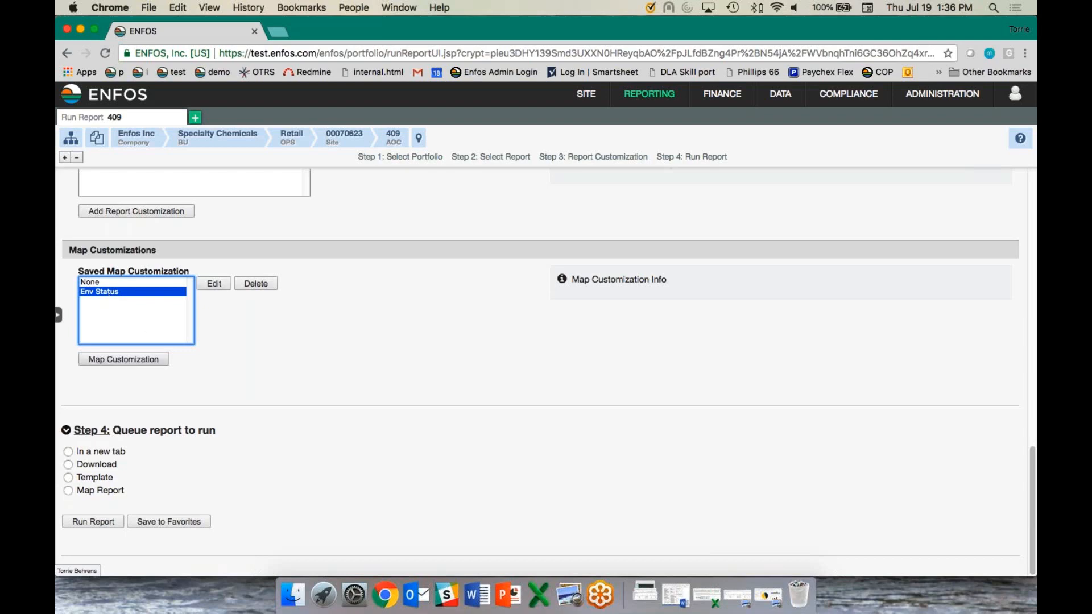
{"action": "left_click", "coordinate": [215, 284]}
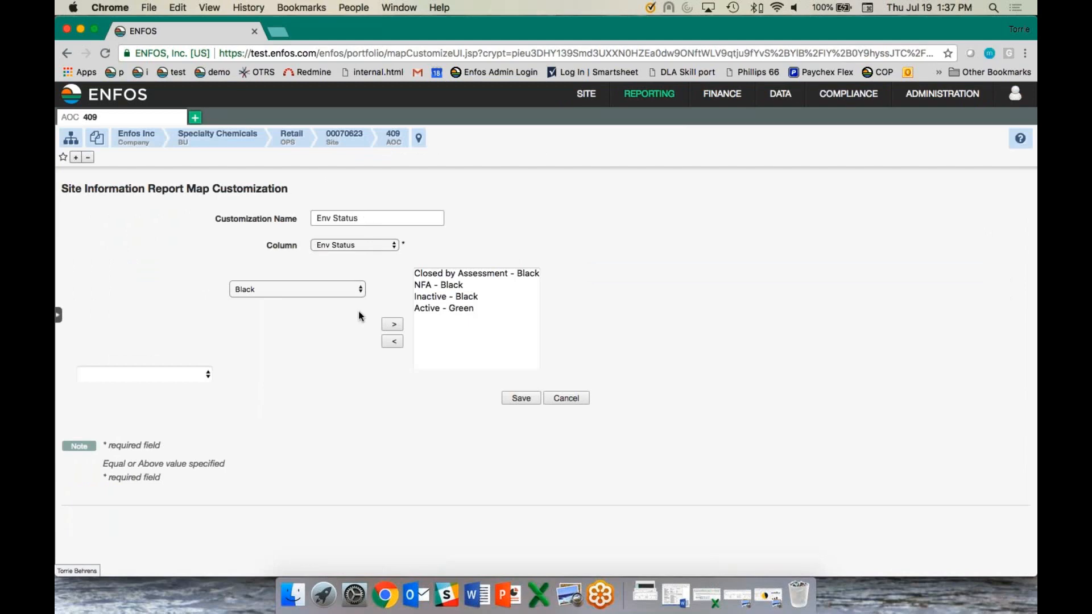
Step: Review the Env Status map customization's available columns, colour options and value-to-colour assignments, and leave it without saving
{"action": "left_click", "coordinate": [390, 245]}
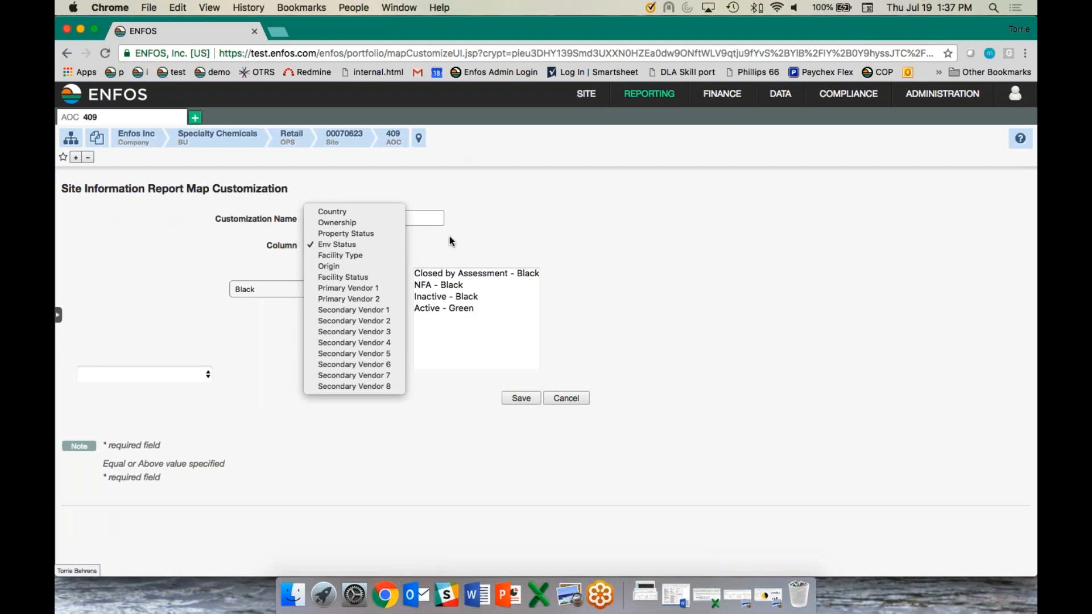
{"action": "left_click", "coordinate": [477, 237]}
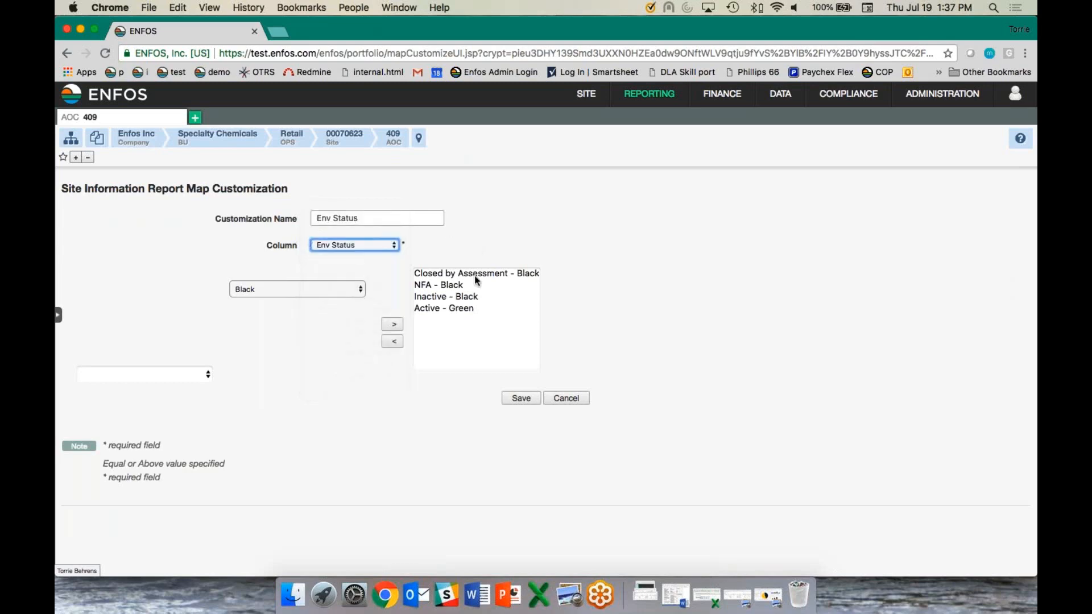
{"action": "left_click", "coordinate": [469, 308]}
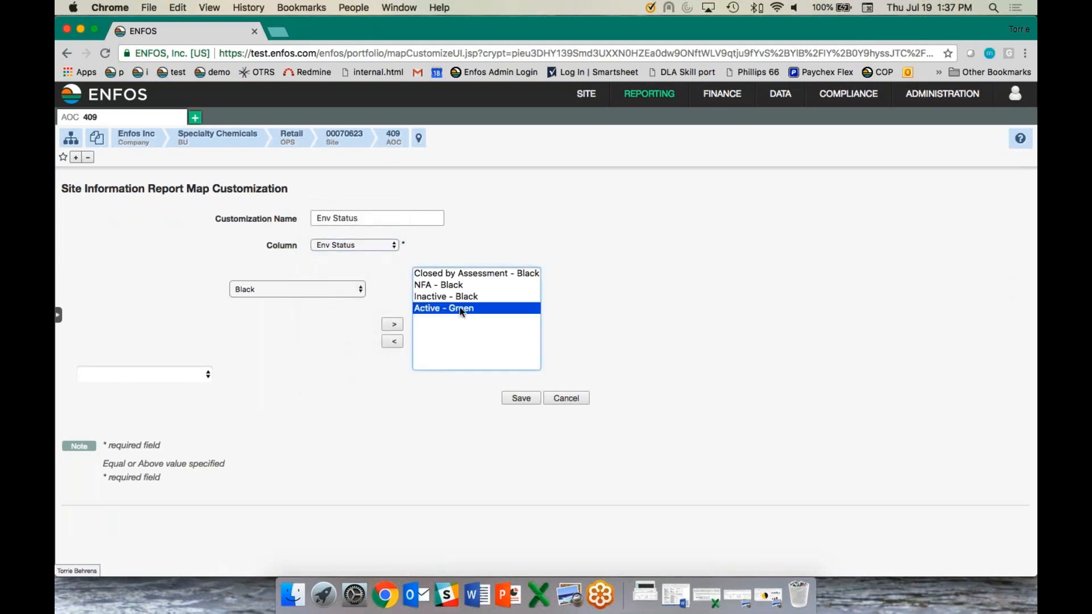
{"action": "left_click", "coordinate": [348, 290]}
{"action": "left_click", "coordinate": [106, 346]}
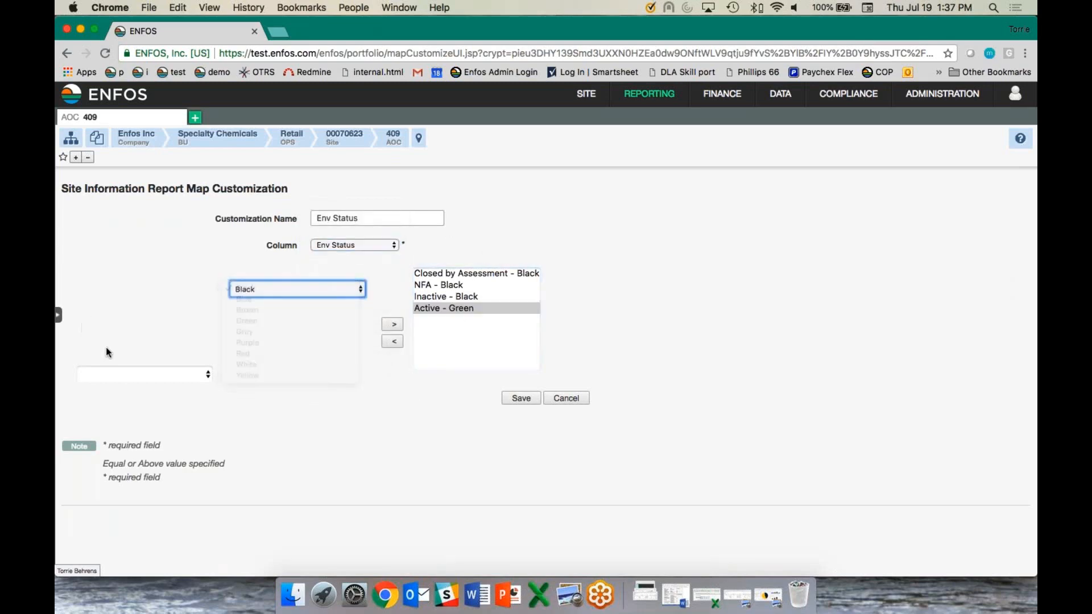
{"action": "left_click", "coordinate": [130, 369]}
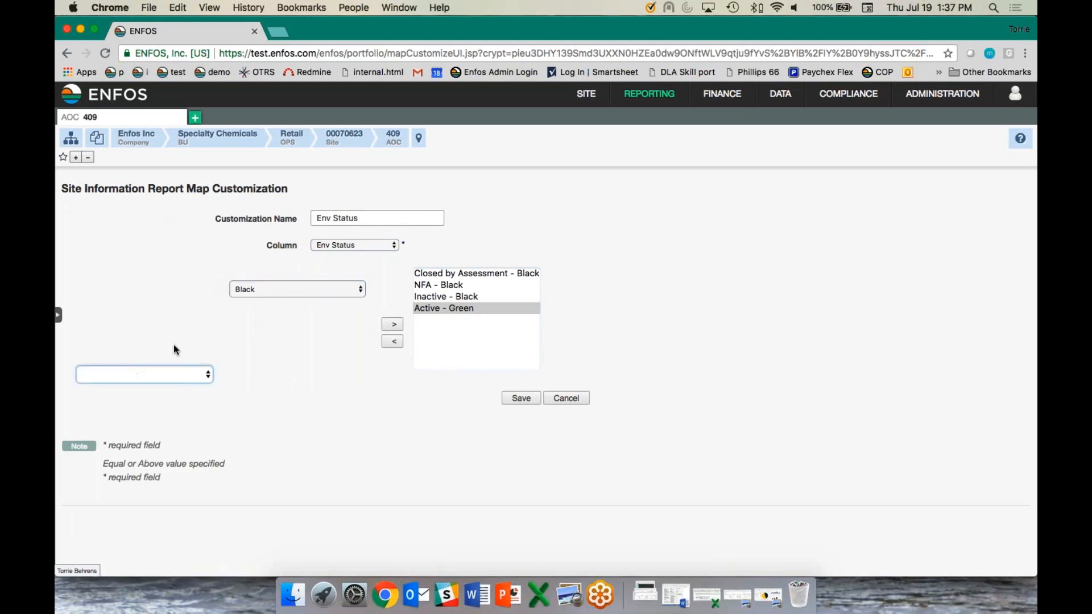
{"action": "left_click", "coordinate": [433, 312]}
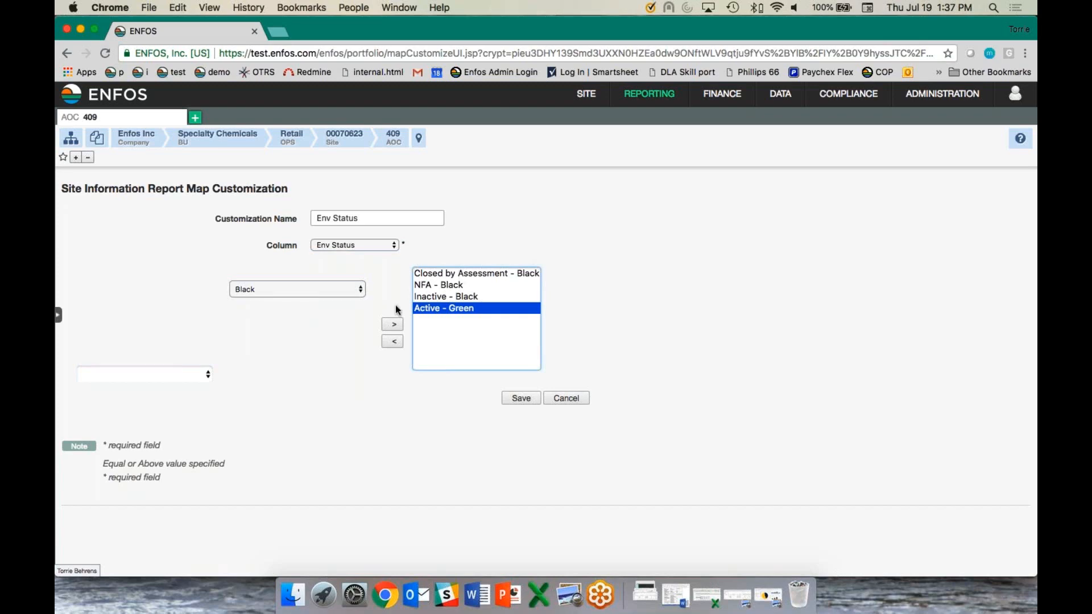
{"action": "left_click", "coordinate": [566, 404]}
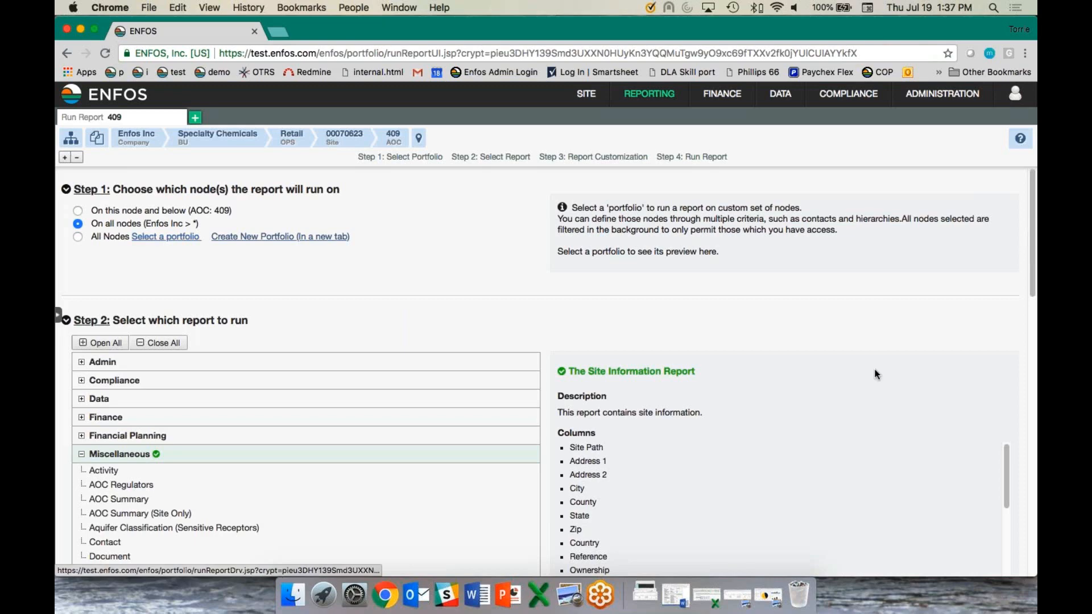
Step: Run the Site Information report as a Map Report using the saved map customization Env Status
{"action": "scroll", "coordinate": [1017, 356], "scroll_direction": "down", "scroll_amount": 5}
{"action": "scroll", "coordinate": [1017, 355], "scroll_direction": "down", "scroll_amount": 1}
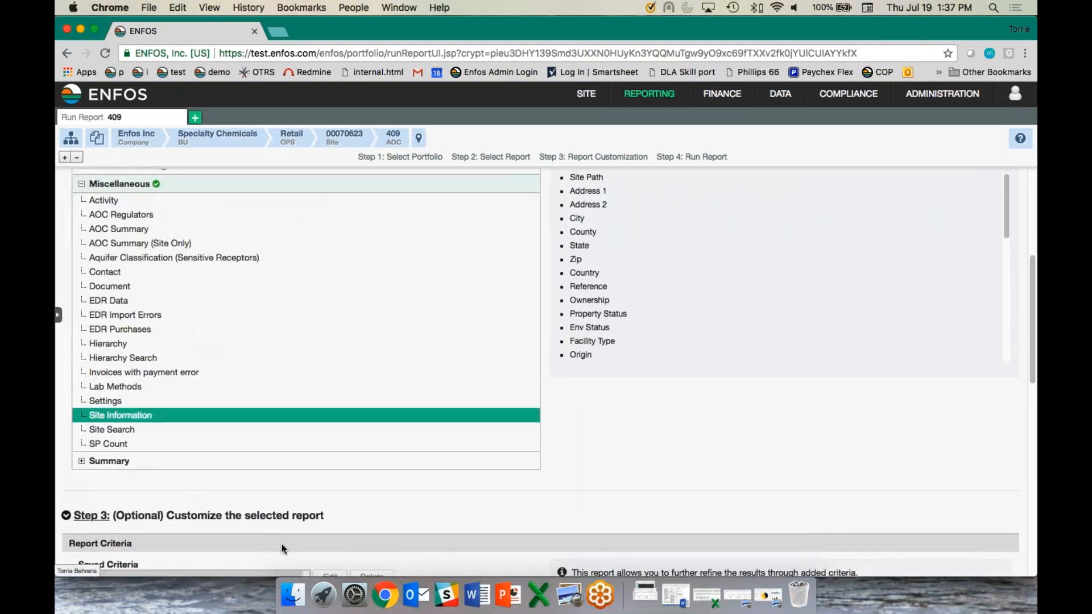
{"action": "left_click_drag", "start_coordinate": [1029, 397], "coordinate": [1012, 480]}
{"action": "left_click_drag", "start_coordinate": [1030, 432], "coordinate": [1011, 499]}
{"action": "left_click", "coordinate": [119, 292]}
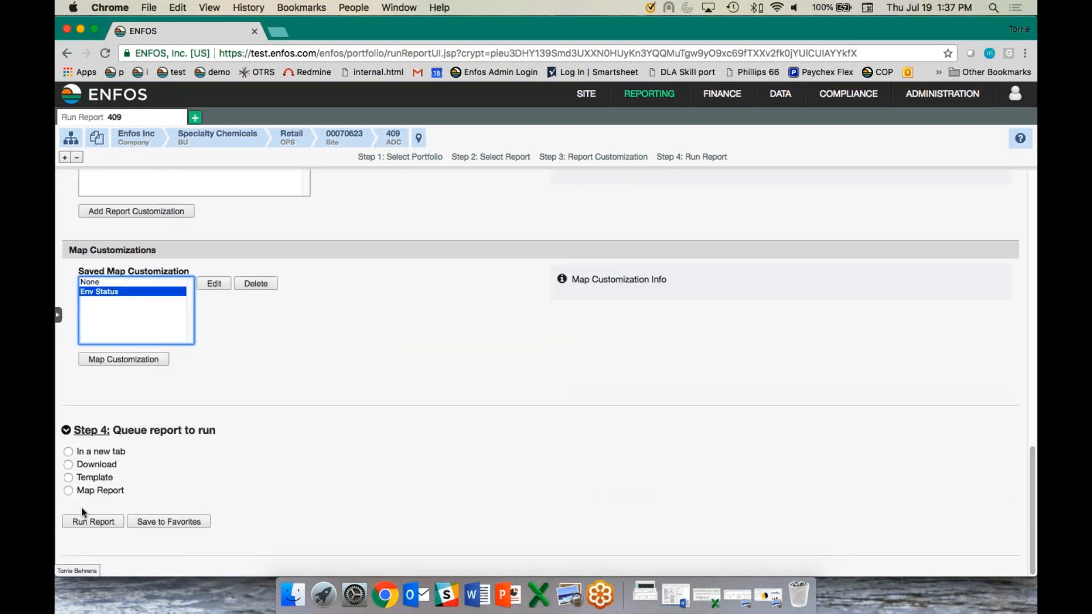
{"action": "left_click", "coordinate": [68, 491]}
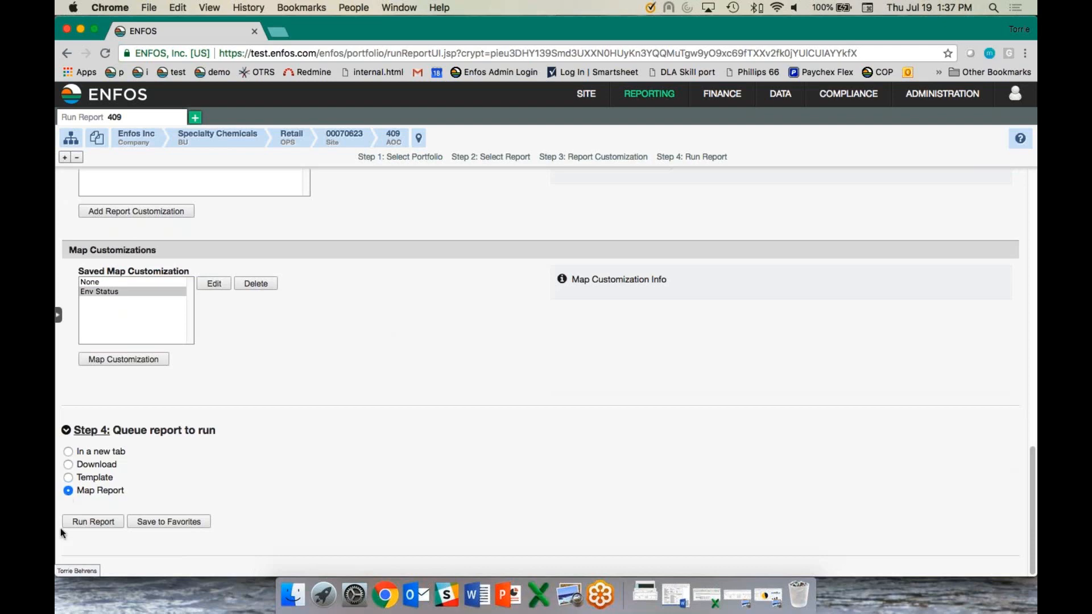
{"action": "left_click", "coordinate": [110, 522]}
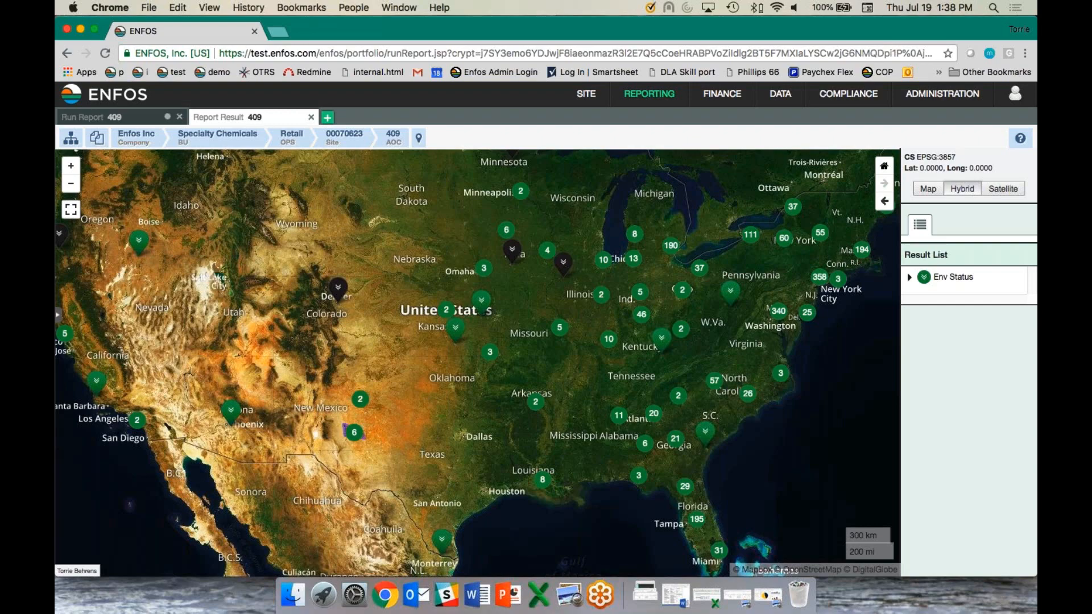
Step: View the details of the black map point near Denver and the green one in Kansas, closing each
{"action": "left_click", "coordinate": [342, 288]}
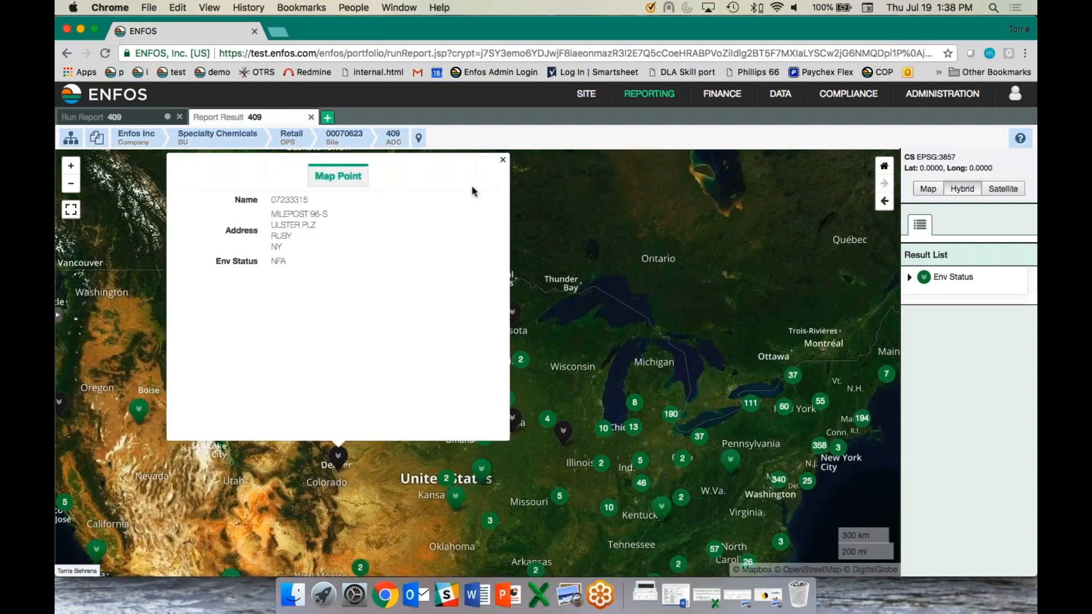
{"action": "left_click", "coordinate": [503, 160]}
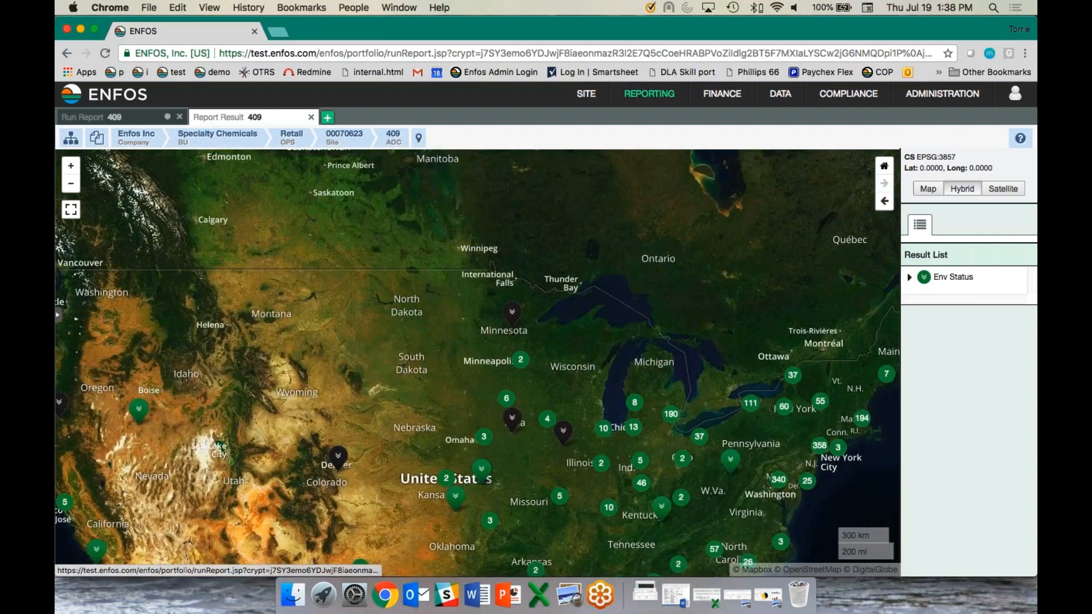
{"action": "left_click", "coordinate": [482, 470]}
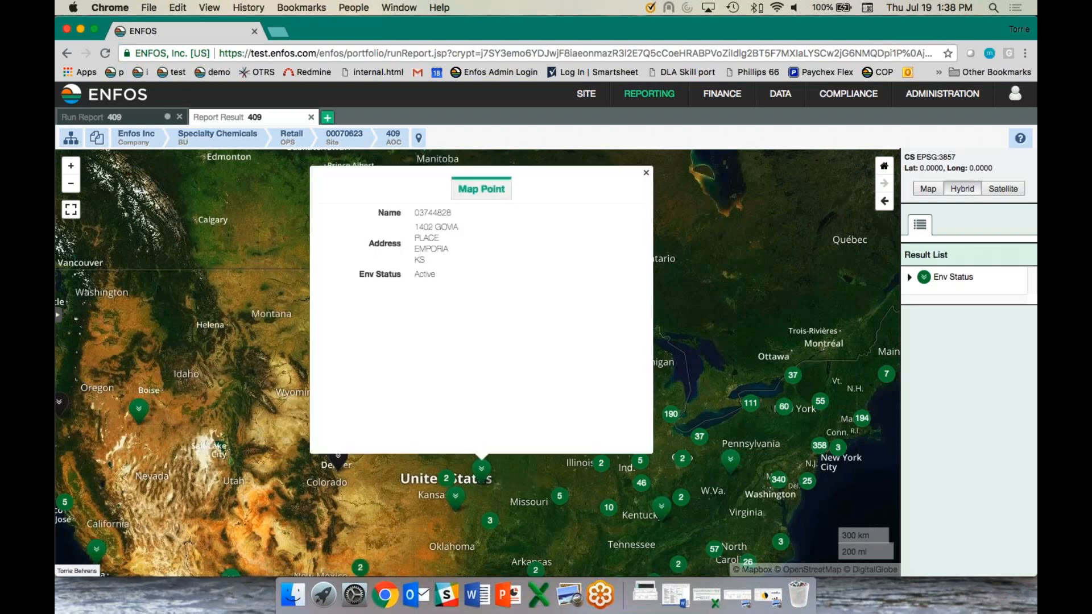
{"action": "left_click", "coordinate": [645, 173]}
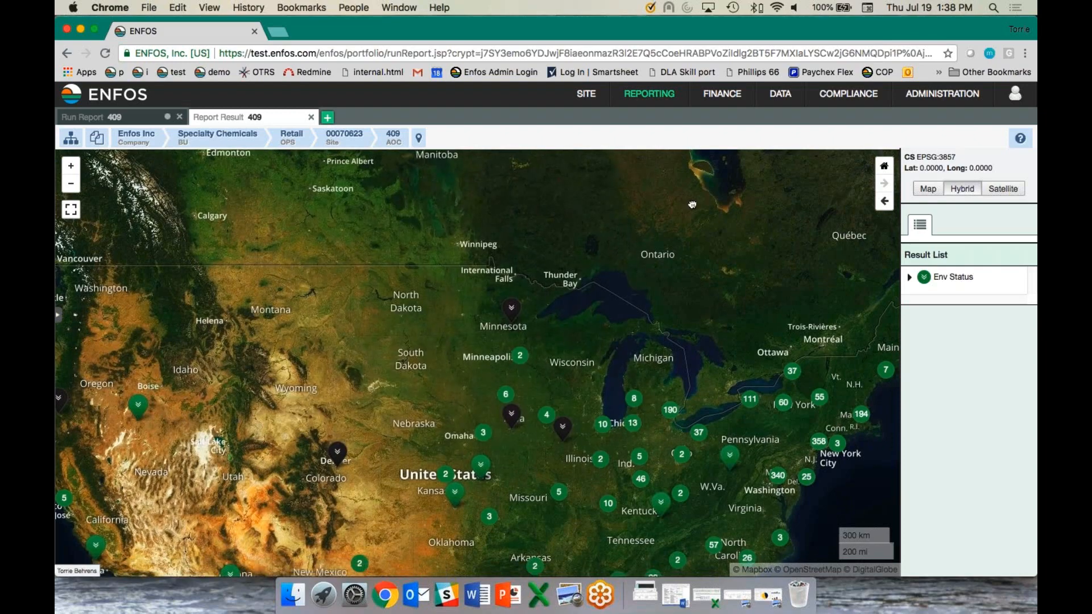
Step: Examine the clustered sites around Atlanta and view the details of the map point near Carrollton, closing them when done
{"action": "left_click_drag", "start_coordinate": [701, 350], "coordinate": [692, 204]}
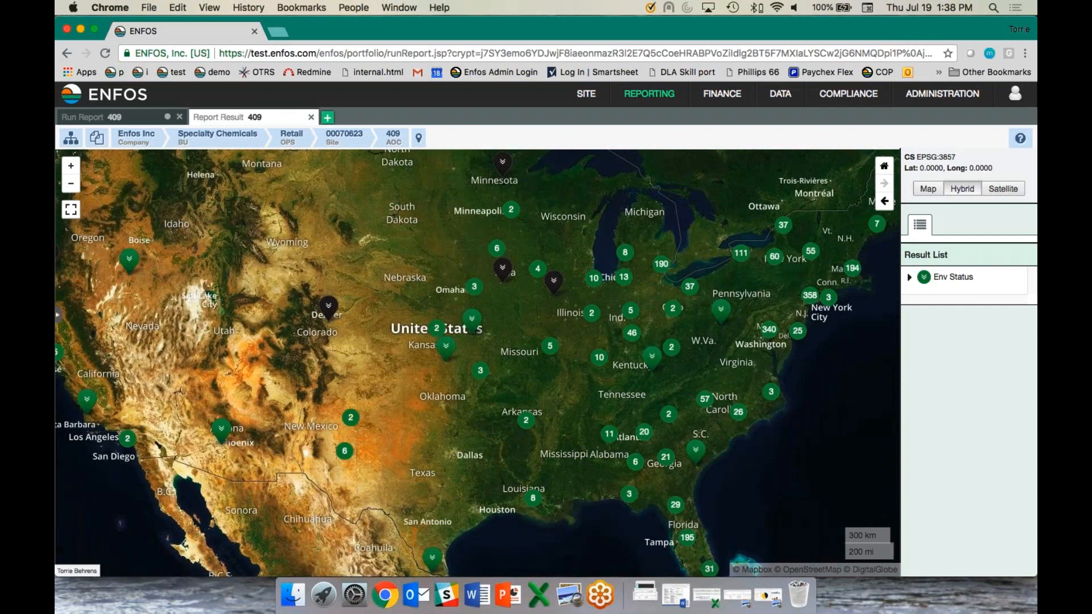
{"action": "left_click", "coordinate": [71, 169]}
{"action": "left_click", "coordinate": [71, 170]}
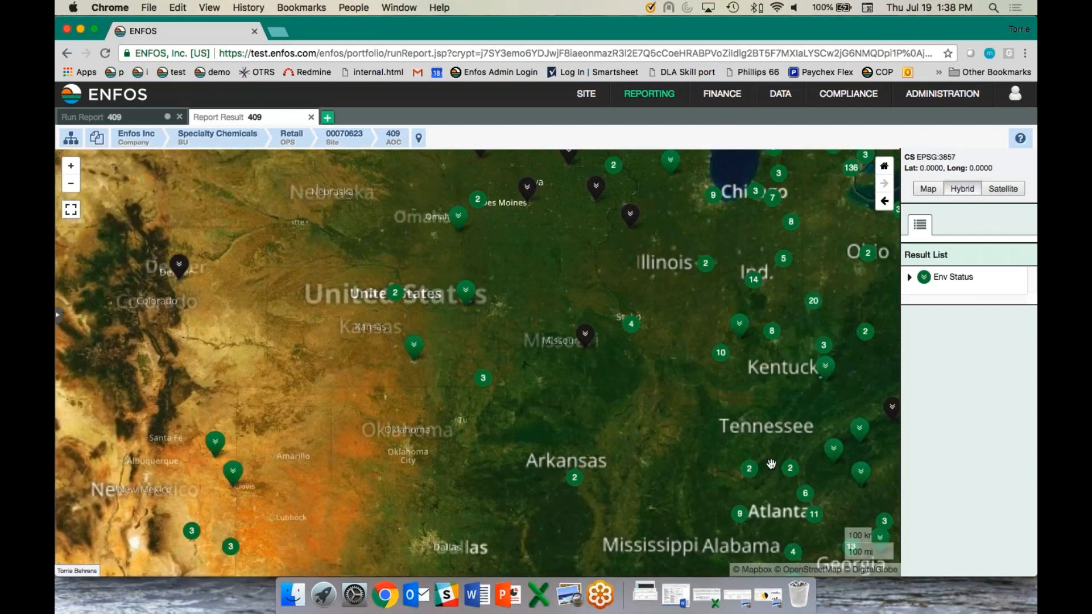
{"action": "left_click_drag", "start_coordinate": [771, 463], "coordinate": [595, 375]}
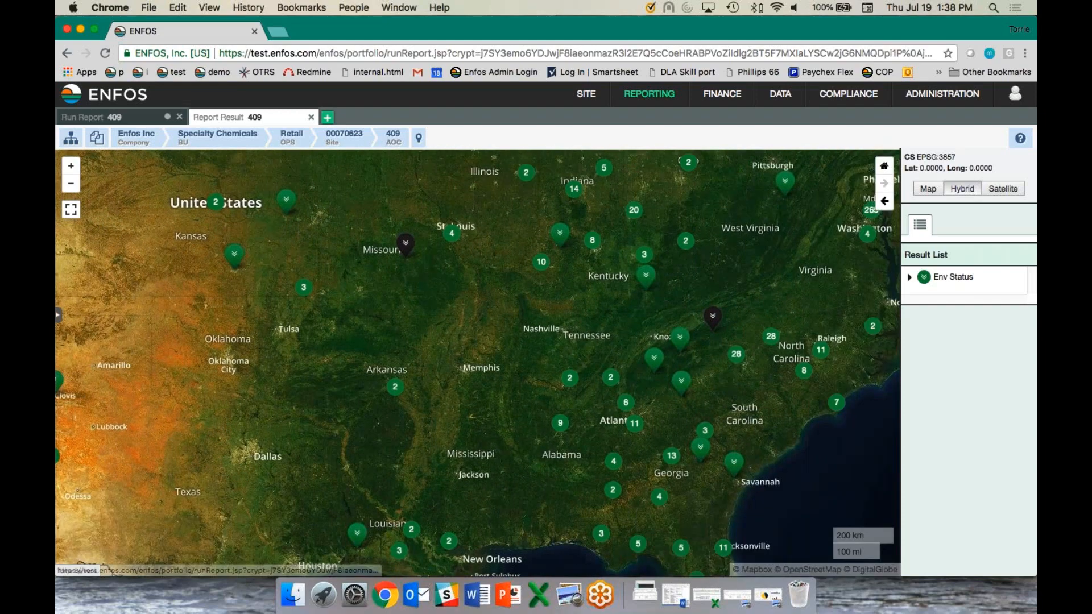
{"action": "scroll", "coordinate": [552, 319], "scroll_direction": "up", "scroll_amount": 3}
{"action": "left_click_drag", "start_coordinate": [636, 323], "coordinate": [470, 242]}
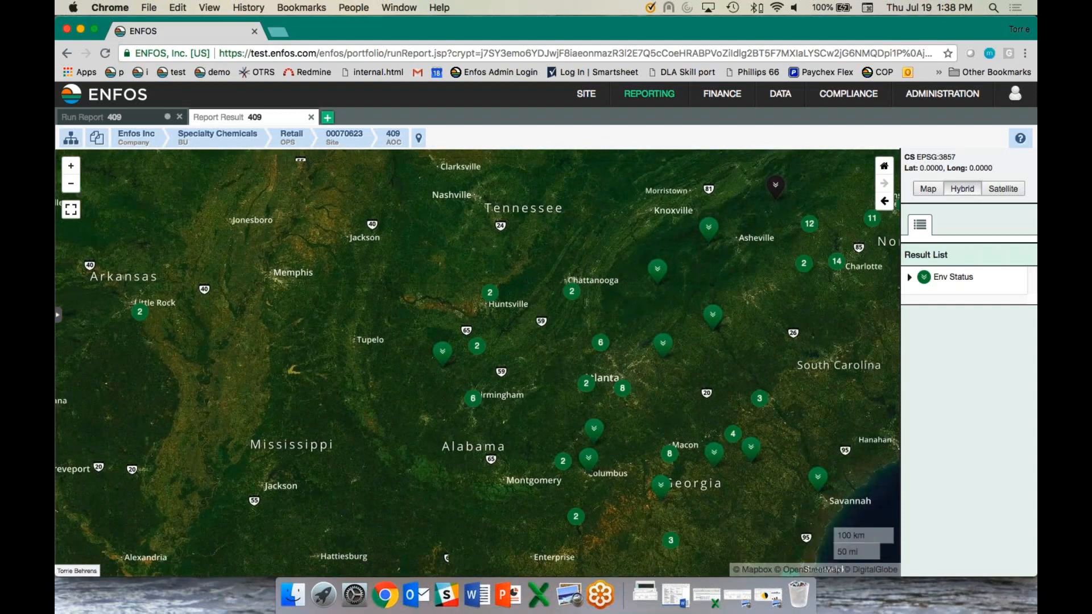
{"action": "left_click", "coordinate": [71, 166]}
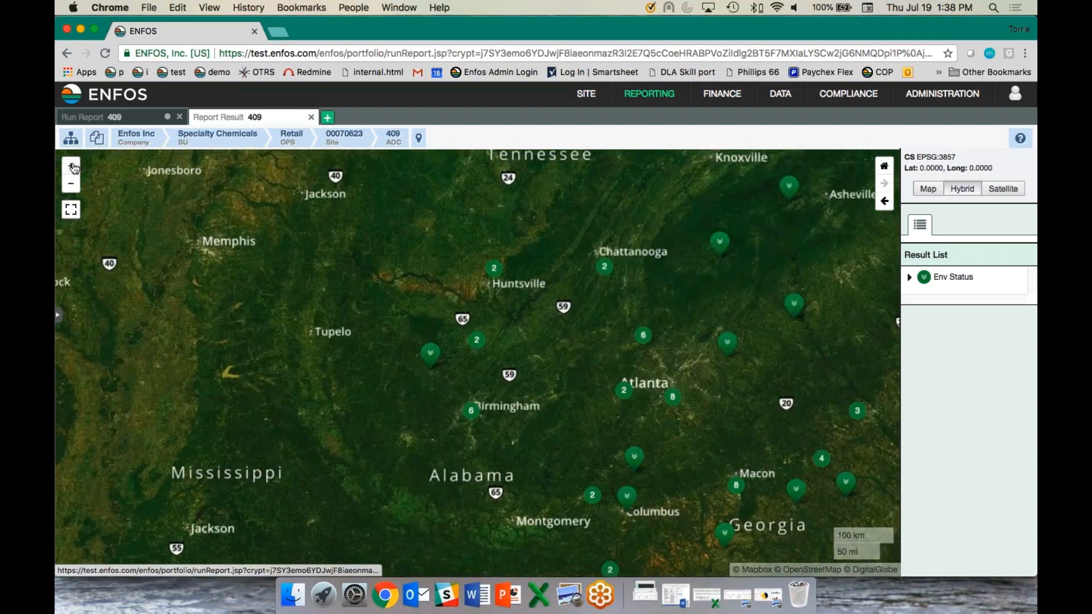
{"action": "left_click", "coordinate": [71, 166]}
{"action": "left_click_drag", "start_coordinate": [689, 452], "coordinate": [563, 401]}
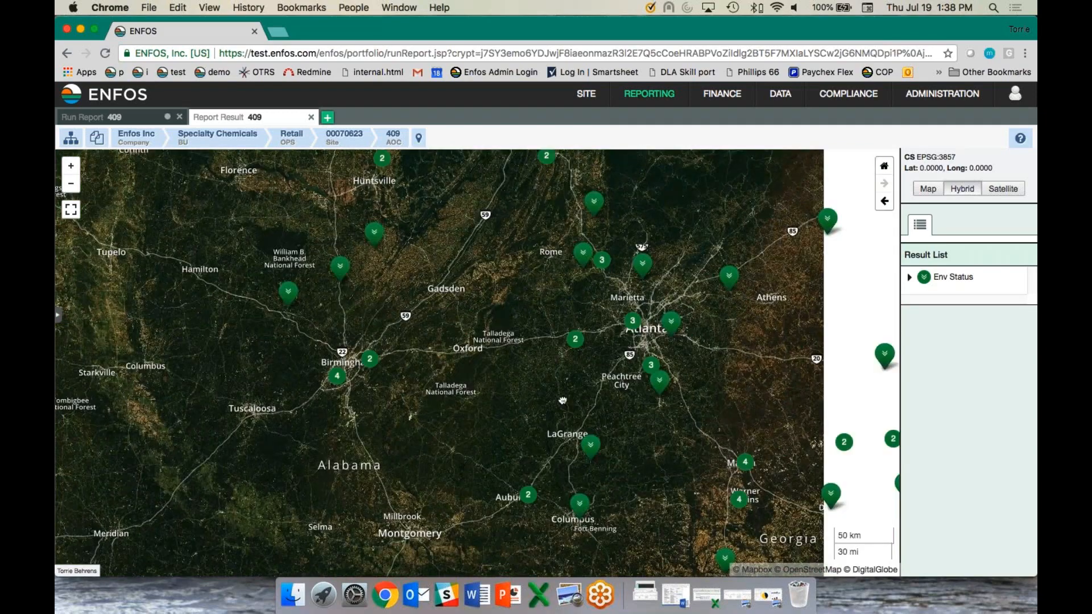
{"action": "left_click", "coordinate": [73, 166]}
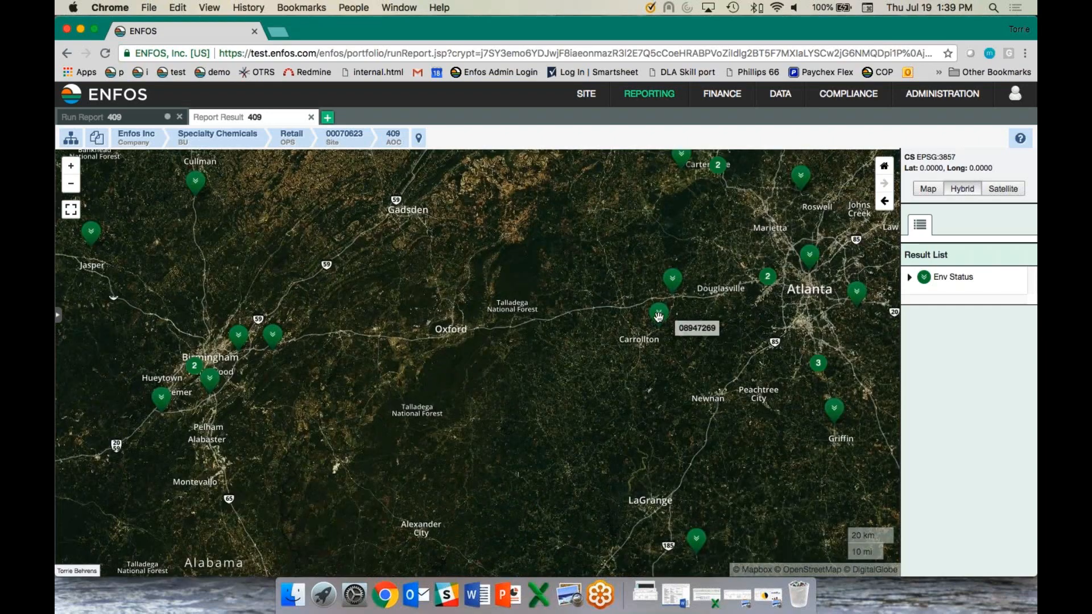
{"action": "left_click", "coordinate": [659, 316]}
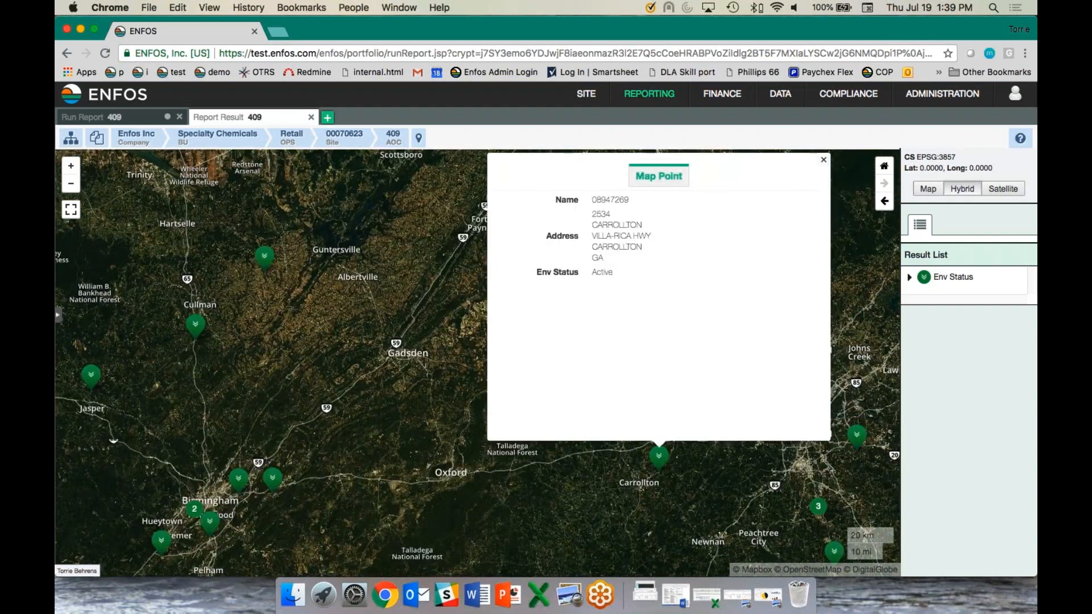
{"action": "left_click", "coordinate": [823, 159]}
Step: Expand Env Status in the result list and display the site labels on the map around Atlanta
{"action": "left_click", "coordinate": [953, 277]}
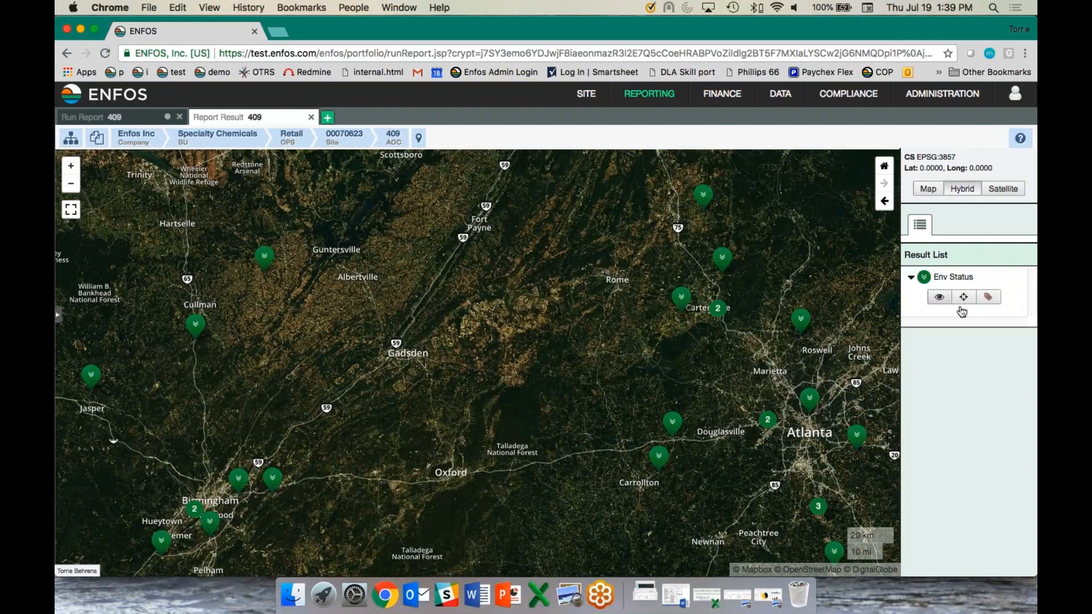
{"action": "left_click", "coordinate": [989, 298]}
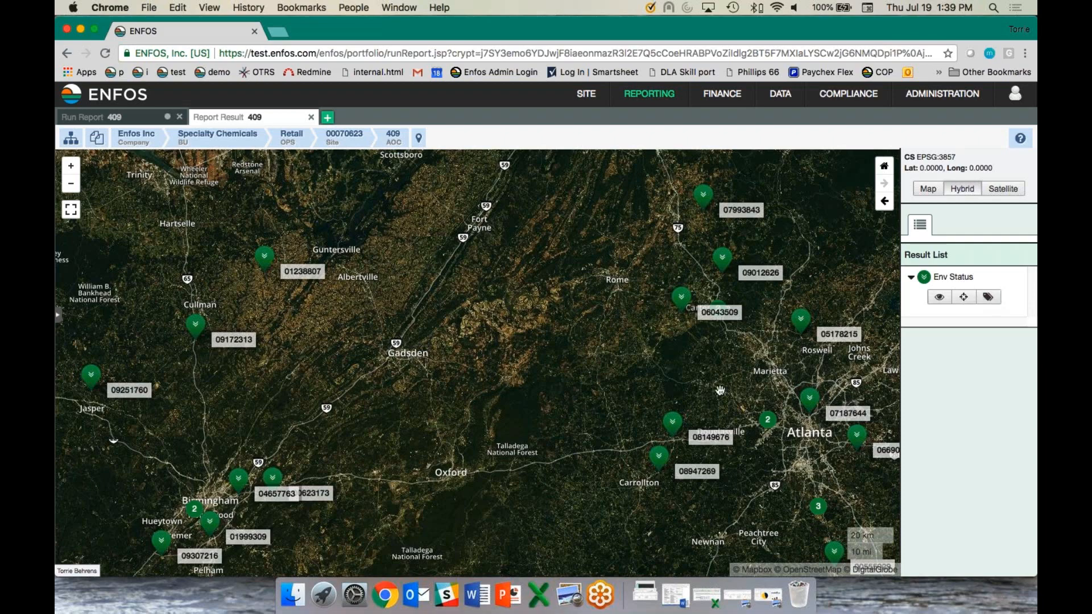
{"action": "left_click_drag", "start_coordinate": [720, 390], "coordinate": [393, 334]}
{"action": "left_click", "coordinate": [70, 166]}
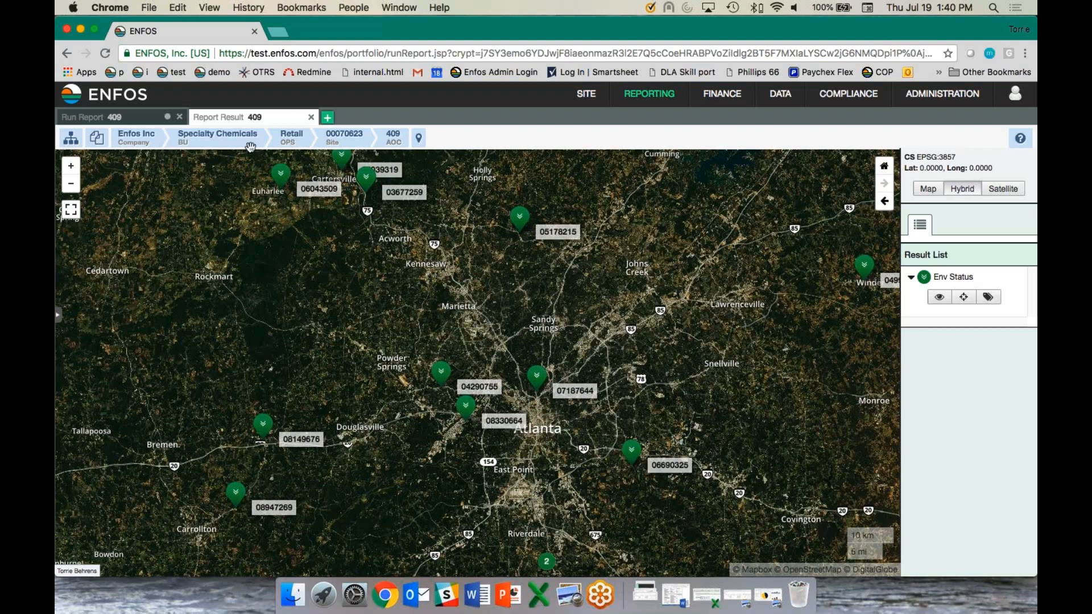
Step: Close the map report result and review the Favorites and Report History lists in My Reports
{"action": "left_click", "coordinate": [310, 117]}
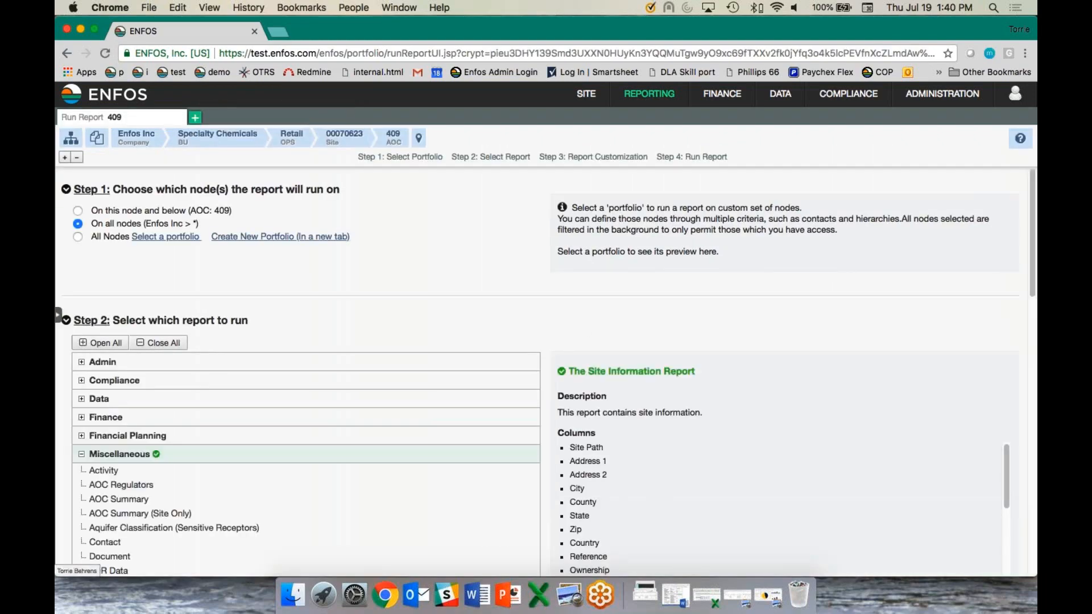
{"action": "mouse_move", "coordinate": [685, 90]}
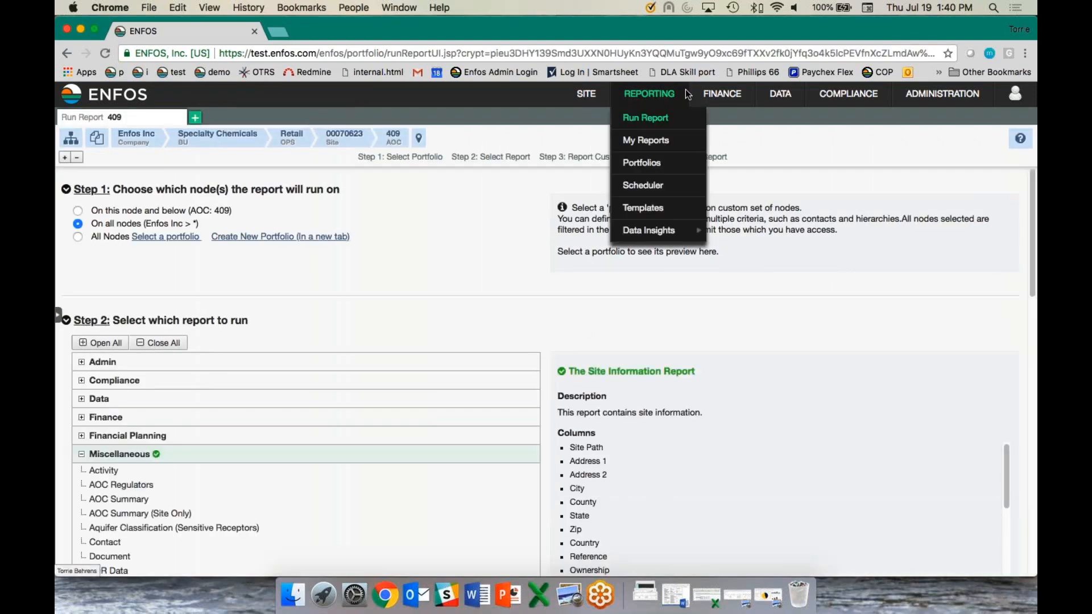
{"action": "left_click", "coordinate": [663, 144]}
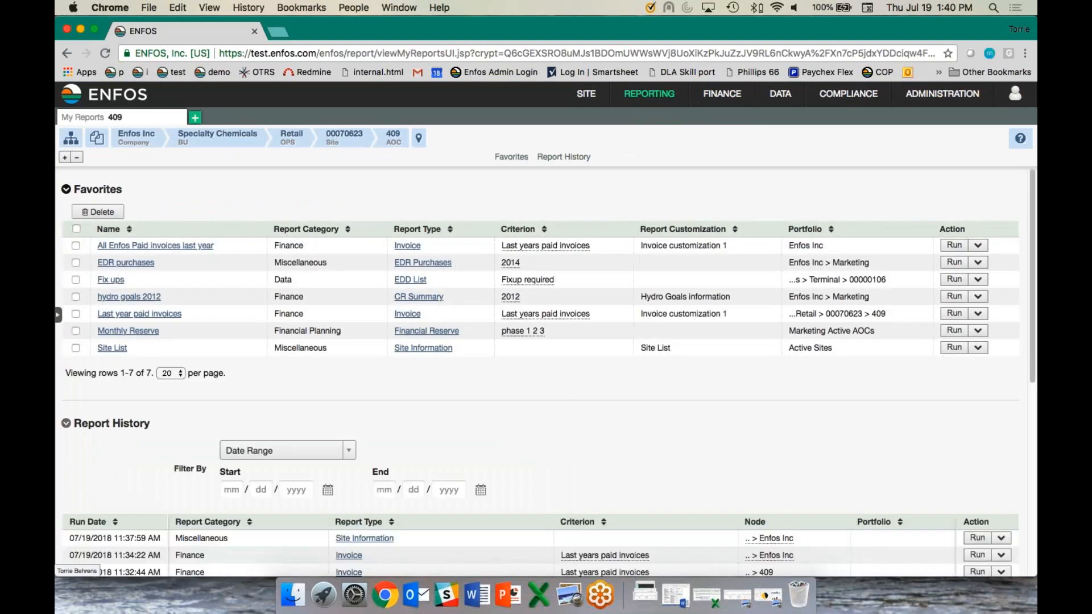
{"action": "scroll", "coordinate": [1025, 422], "scroll_direction": "down", "scroll_amount": 1}
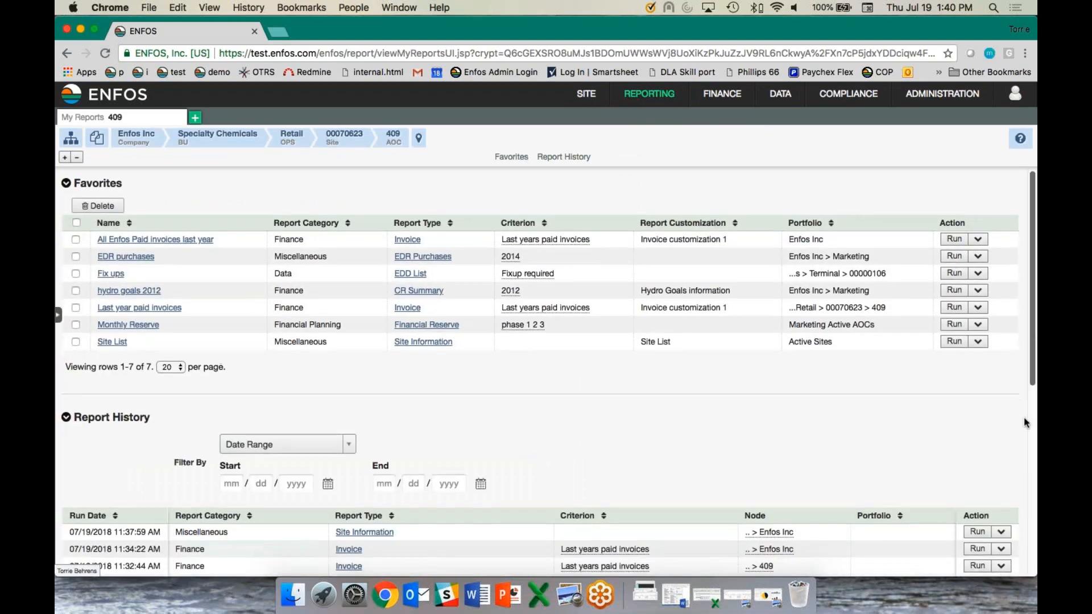
{"action": "scroll", "coordinate": [1005, 503], "scroll_direction": "down", "scroll_amount": 5}
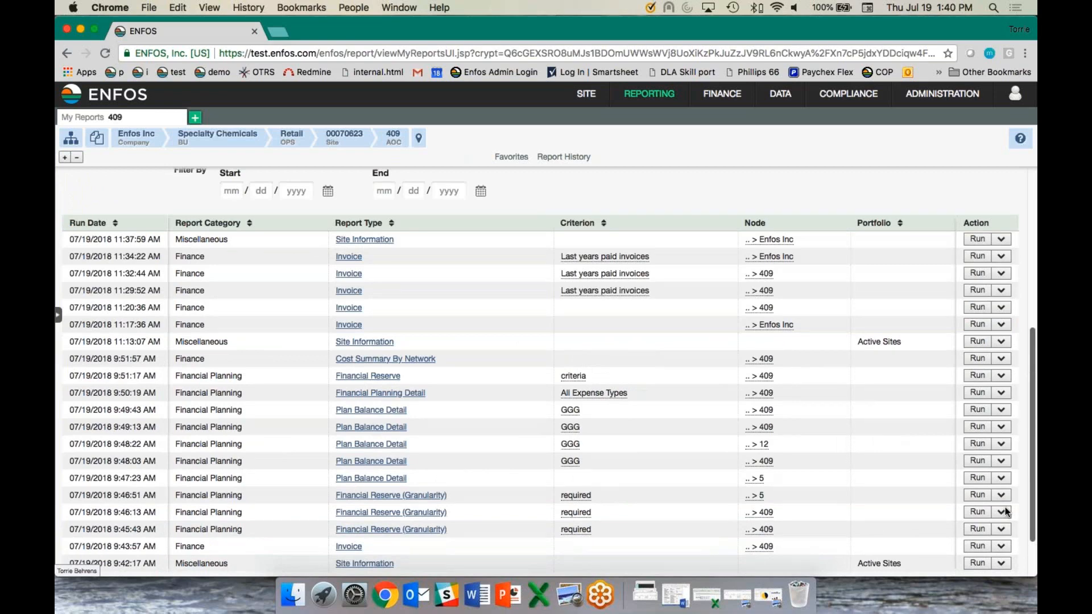
{"action": "scroll", "coordinate": [1005, 511], "scroll_direction": "up", "scroll_amount": 1}
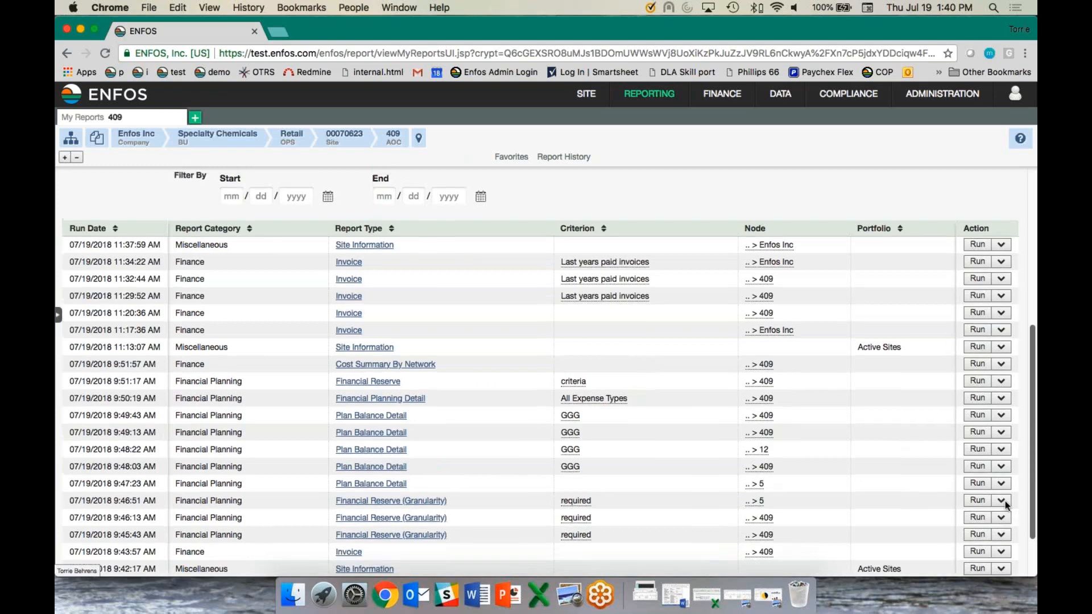
{"action": "scroll", "coordinate": [1005, 500], "scroll_direction": "up", "scroll_amount": 6}
Step: Open the reporting Scheduler and look over its Scheduled Jobs section
{"action": "mouse_move", "coordinate": [649, 94]}
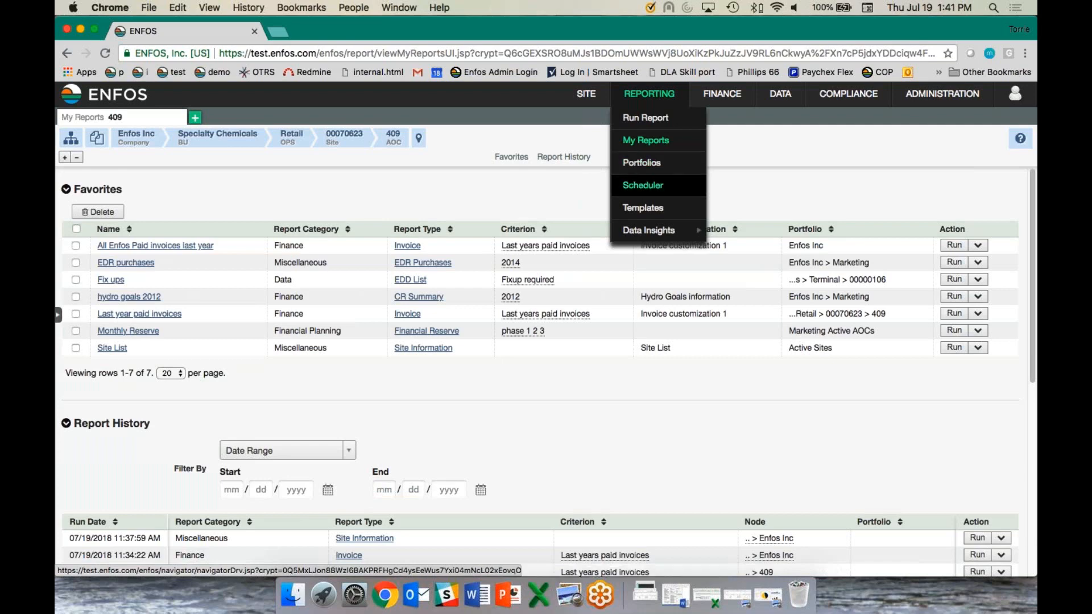
{"action": "left_click", "coordinate": [658, 187]}
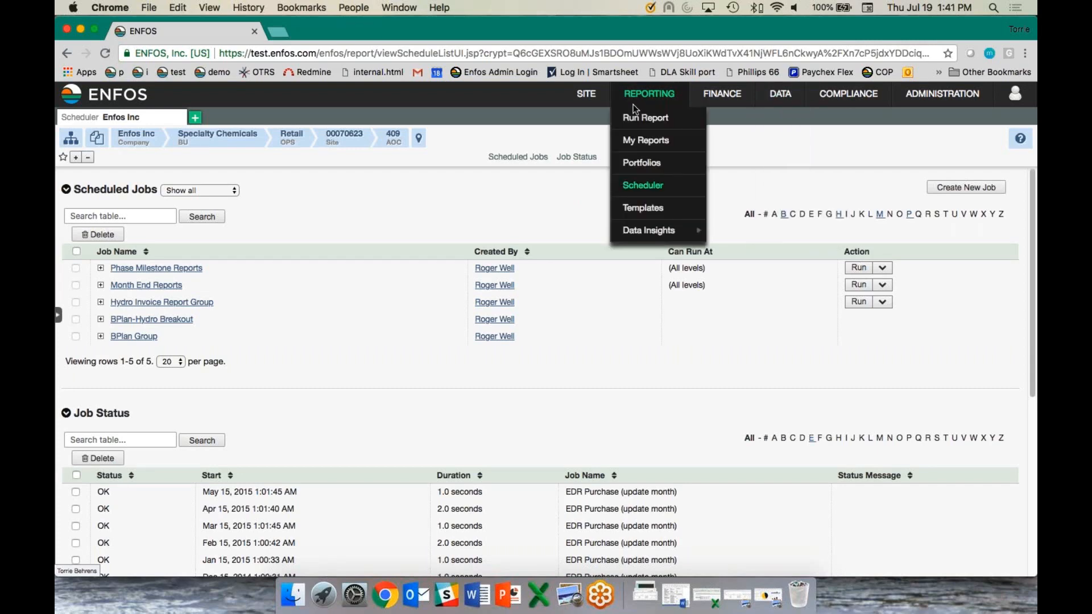
{"action": "left_click", "coordinate": [66, 189]}
{"action": "left_click", "coordinate": [65, 189]}
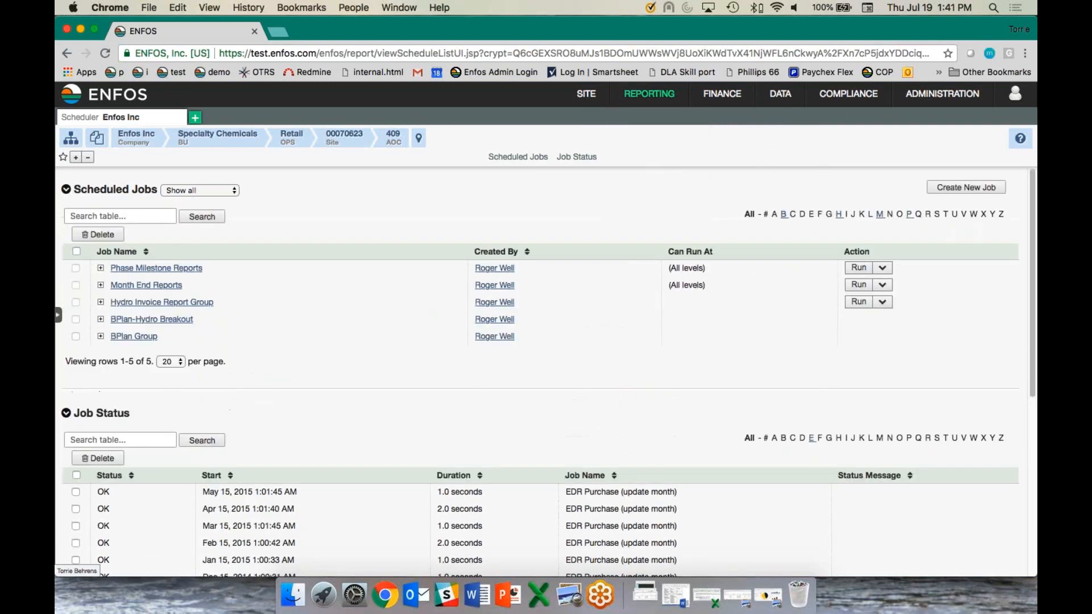
Step: Create a new report job named "Last year paid invoices", leaving the description empty and the job unshared
{"action": "left_click", "coordinate": [939, 189]}
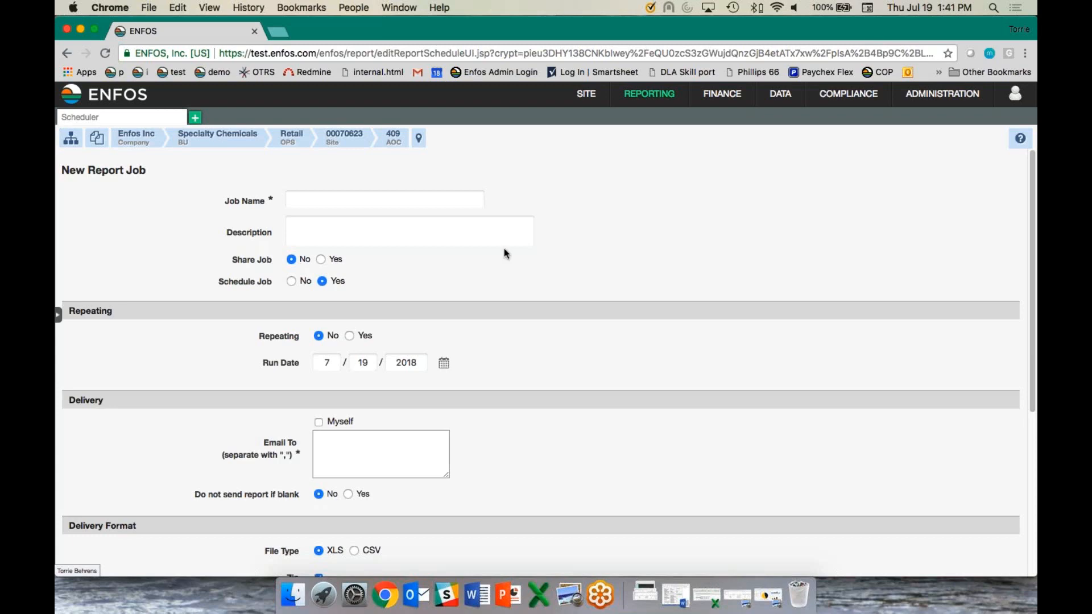
{"action": "left_click", "coordinate": [410, 199]}
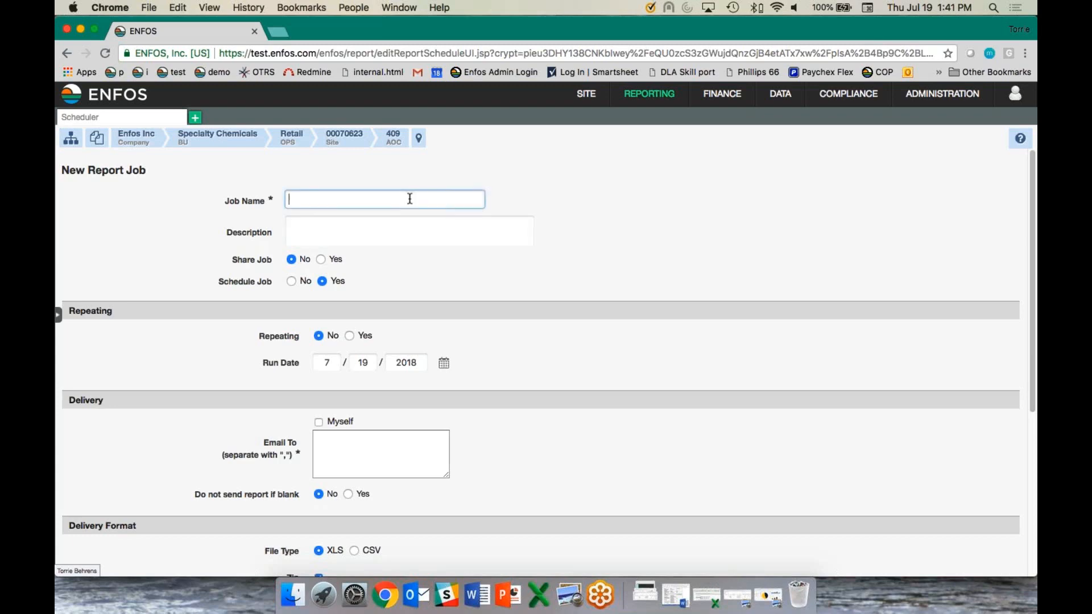
{"action": "type", "text": "Last year paid invoices"}
{"action": "left_click", "coordinate": [407, 225]}
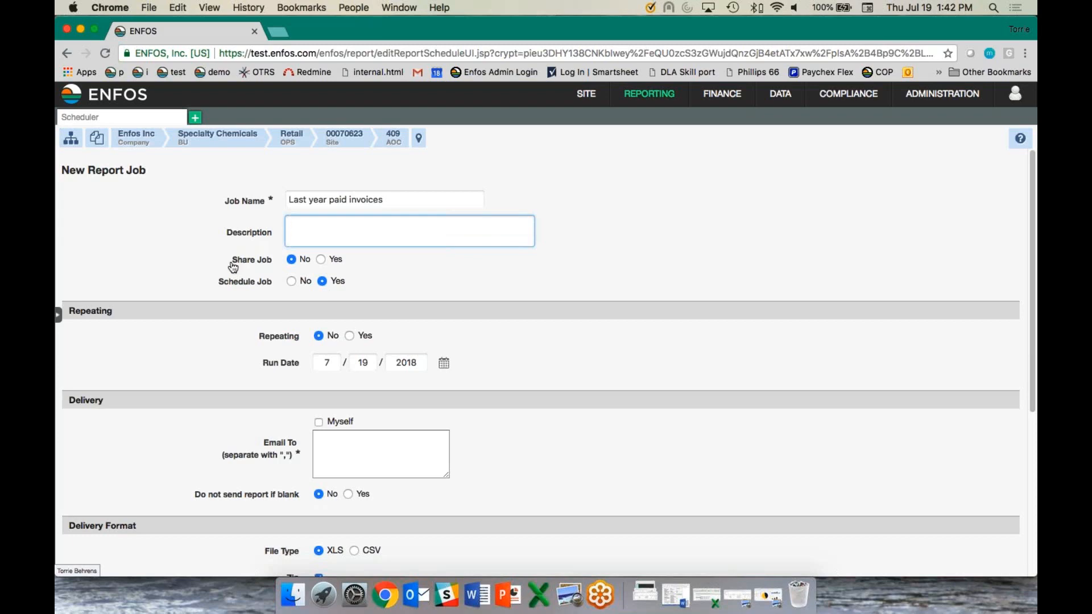
{"action": "left_click_drag", "start_coordinate": [232, 260], "coordinate": [271, 261]}
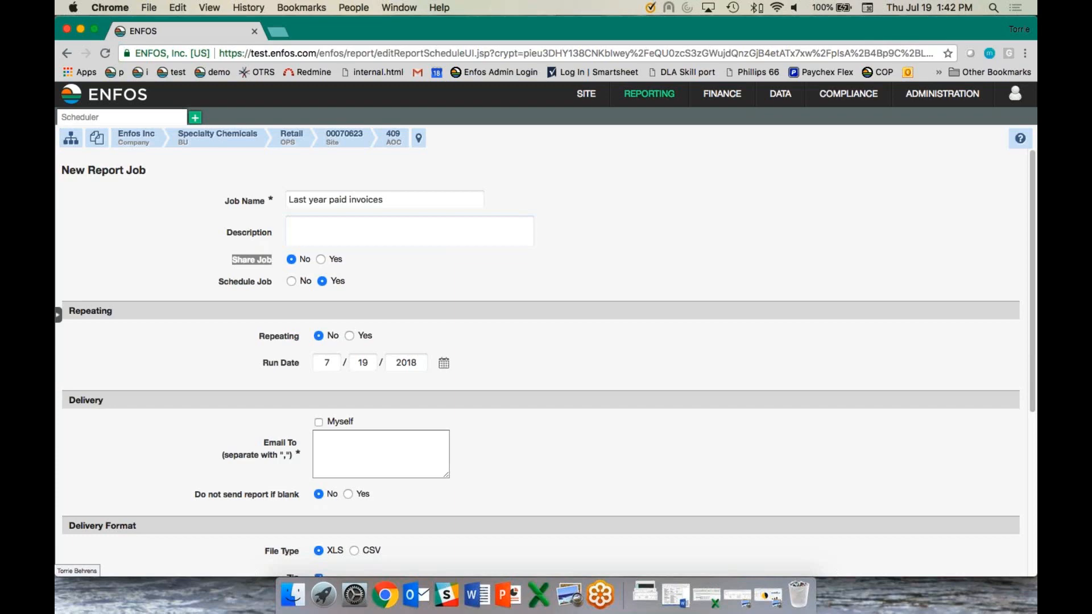
{"action": "left_click", "coordinate": [349, 336]}
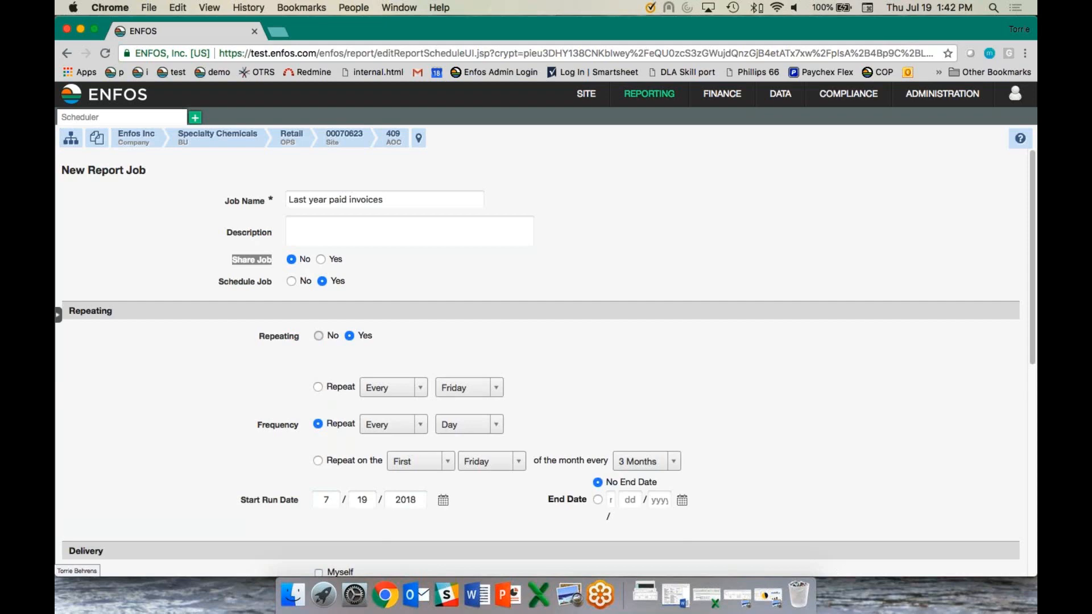
{"action": "left_click", "coordinate": [319, 336]}
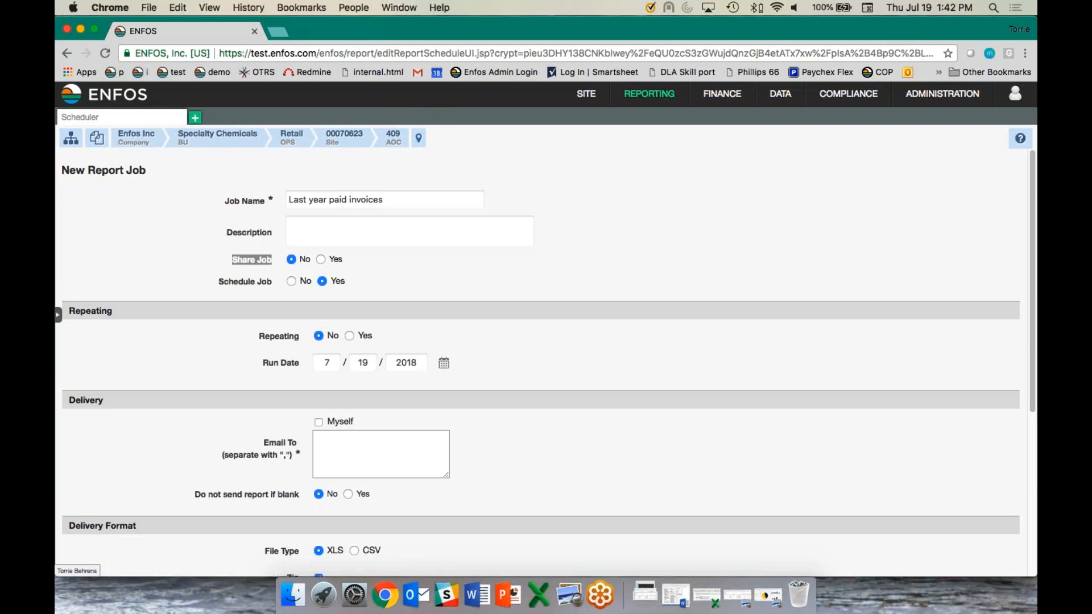
{"action": "left_click", "coordinate": [258, 364]}
{"action": "left_click_drag", "start_coordinate": [258, 364], "coordinate": [302, 366]}
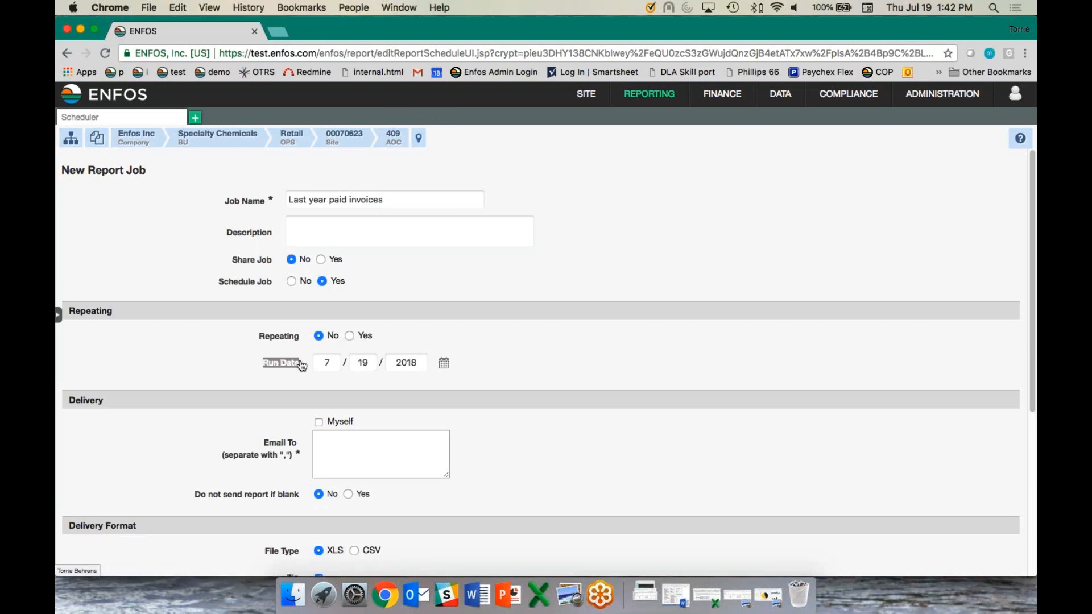
Step: Make the job repeat every month, with a start run date of 8/5/2018 and no end date
{"action": "left_click", "coordinate": [349, 337]}
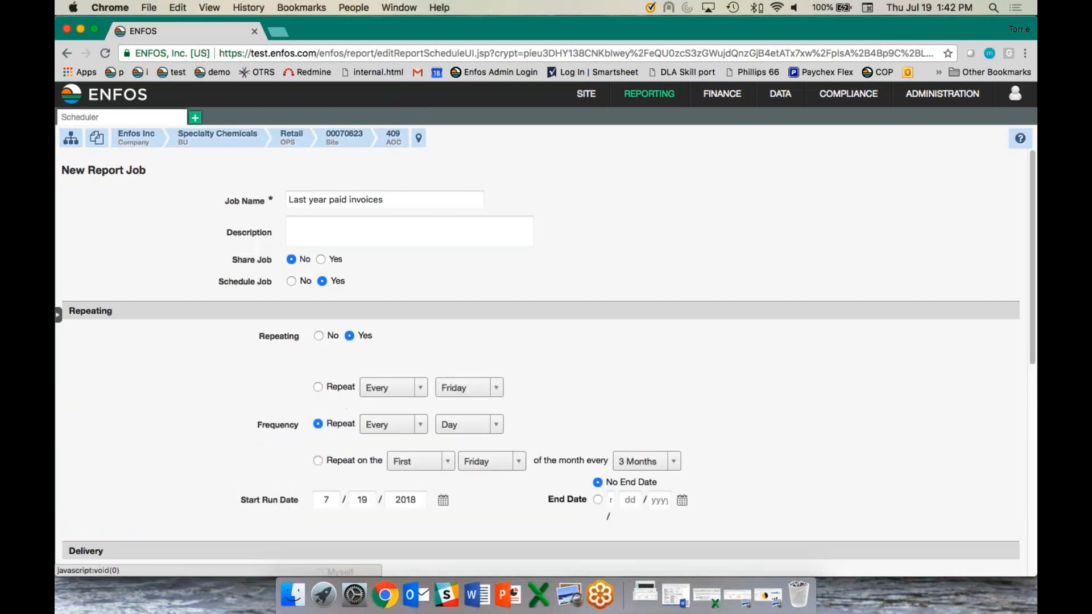
{"action": "left_click", "coordinate": [318, 387]}
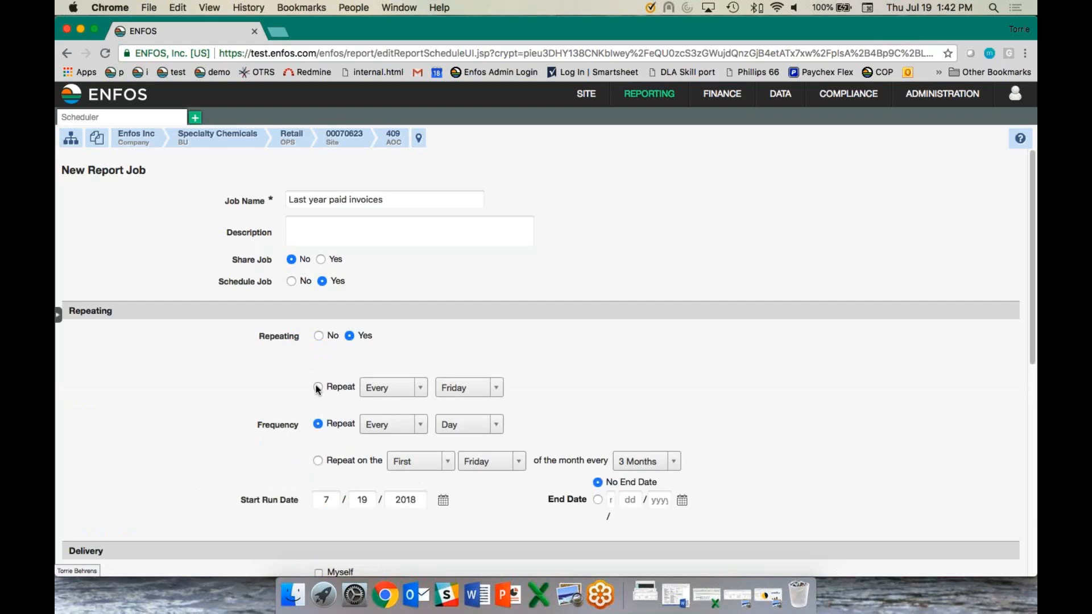
{"action": "left_click", "coordinate": [491, 386]}
{"action": "left_click", "coordinate": [555, 390]}
{"action": "left_click", "coordinate": [318, 424]}
{"action": "left_click", "coordinate": [466, 425]}
{"action": "left_click", "coordinate": [463, 477]}
{"action": "left_click", "coordinate": [326, 500]}
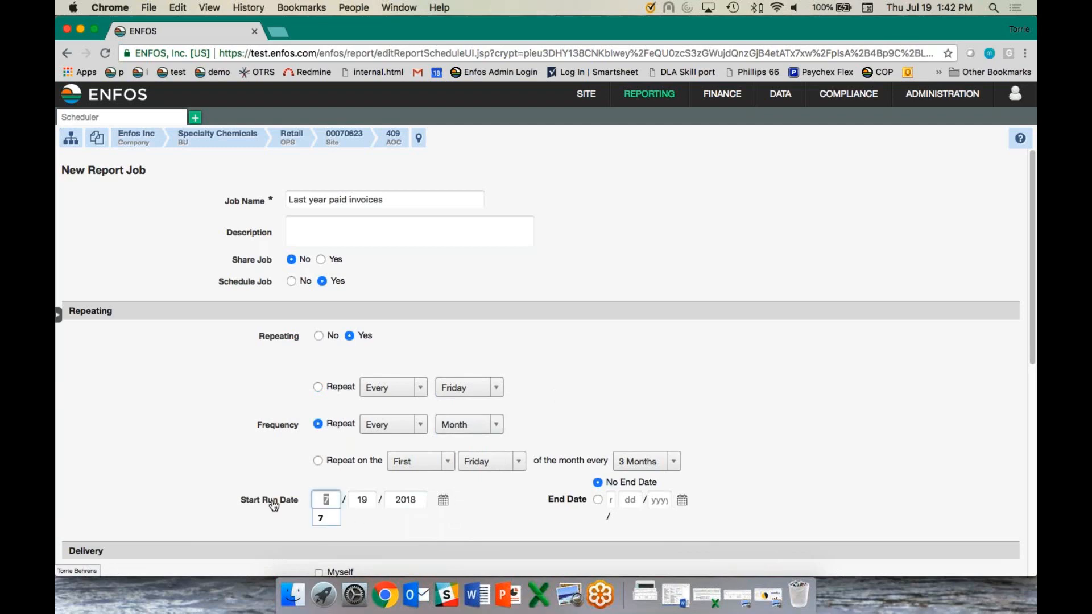
{"action": "type", "text": "8 / 5"}
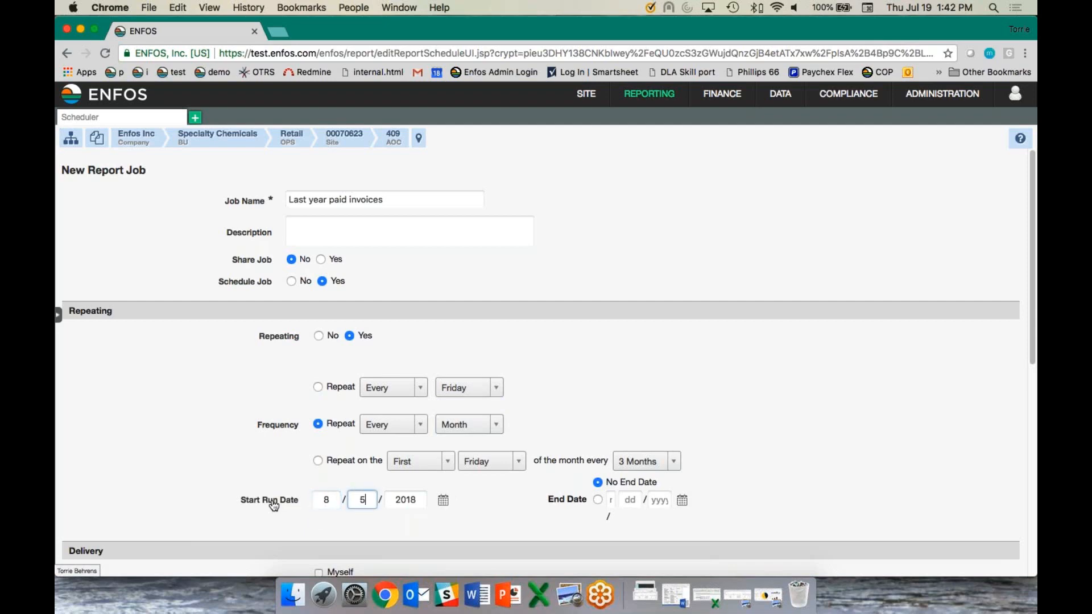
{"action": "left_click", "coordinate": [531, 532]}
Step: Have the job's reports delivered to Myself, leaving the list of additional e-mail recipients empty
{"action": "scroll", "coordinate": [1028, 370], "scroll_direction": "down", "scroll_amount": 3}
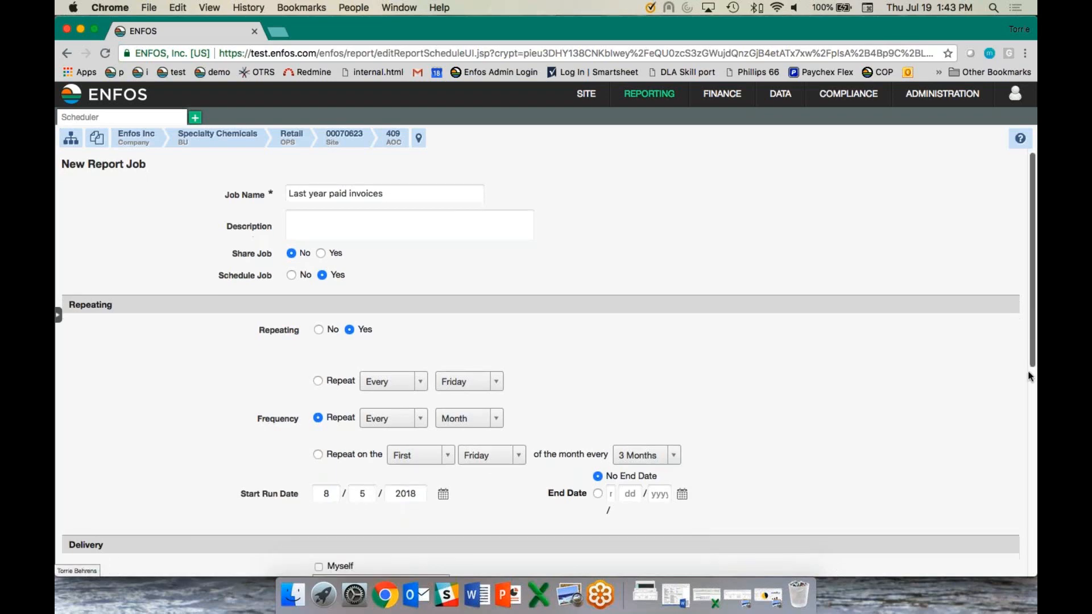
{"action": "scroll", "coordinate": [1022, 407], "scroll_direction": "down", "scroll_amount": 10}
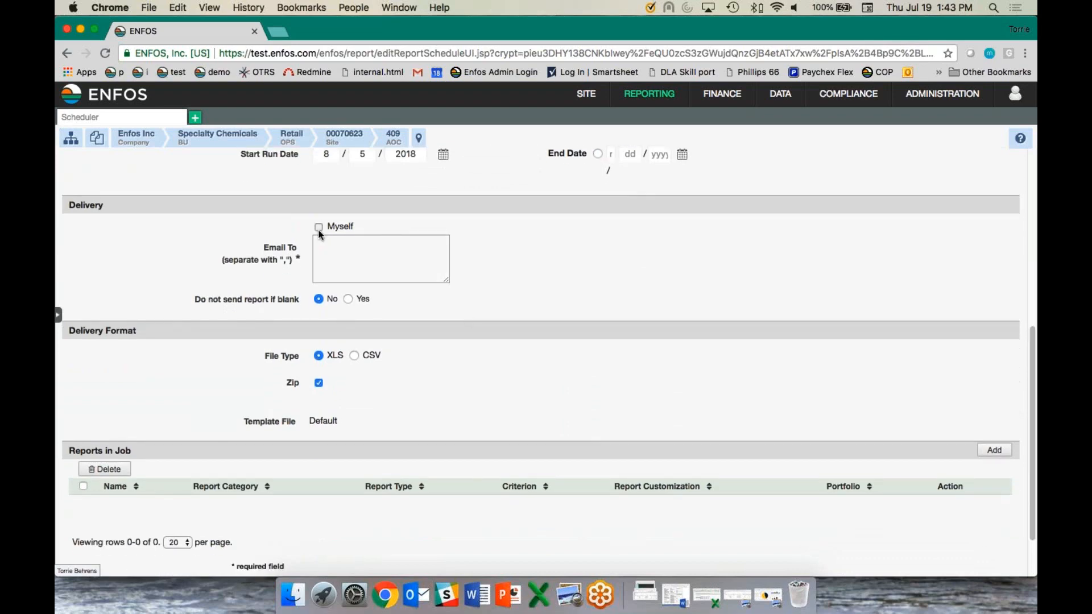
{"action": "left_click", "coordinate": [318, 227]}
{"action": "left_click", "coordinate": [380, 259]}
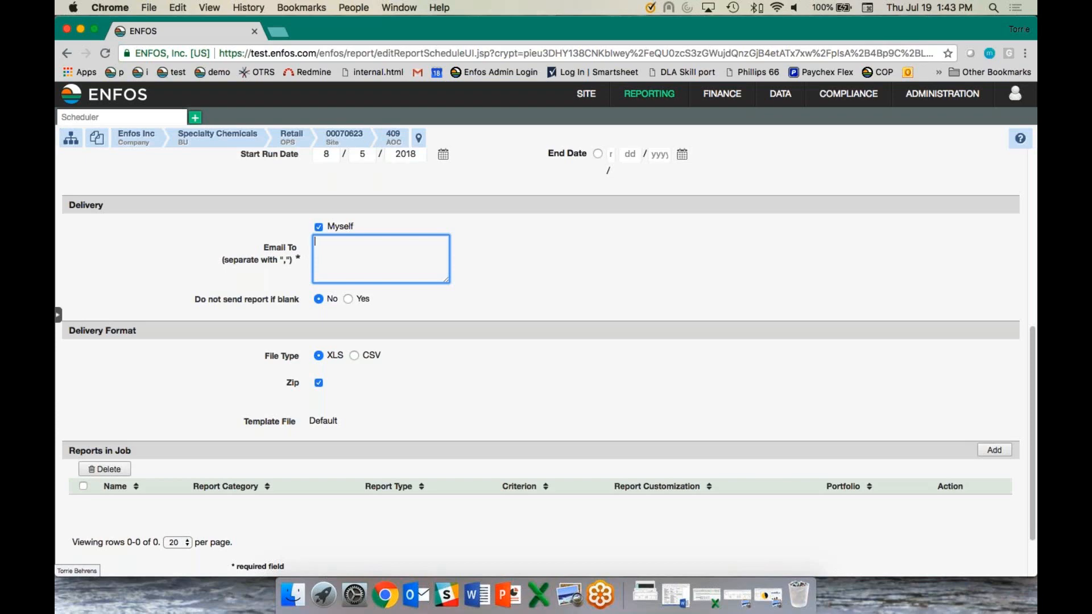
{"action": "left_click", "coordinate": [342, 345]}
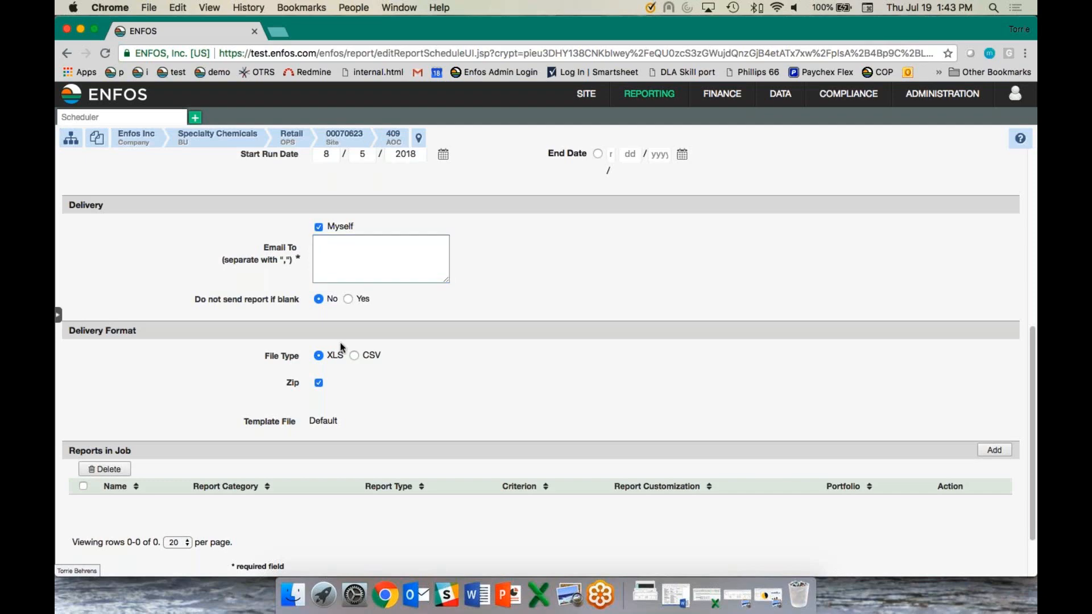
Step: Enable not sending blank reports, and set the delivery format to XLS with Zip turned off
{"action": "left_click_drag", "start_coordinate": [190, 305], "coordinate": [303, 307]}
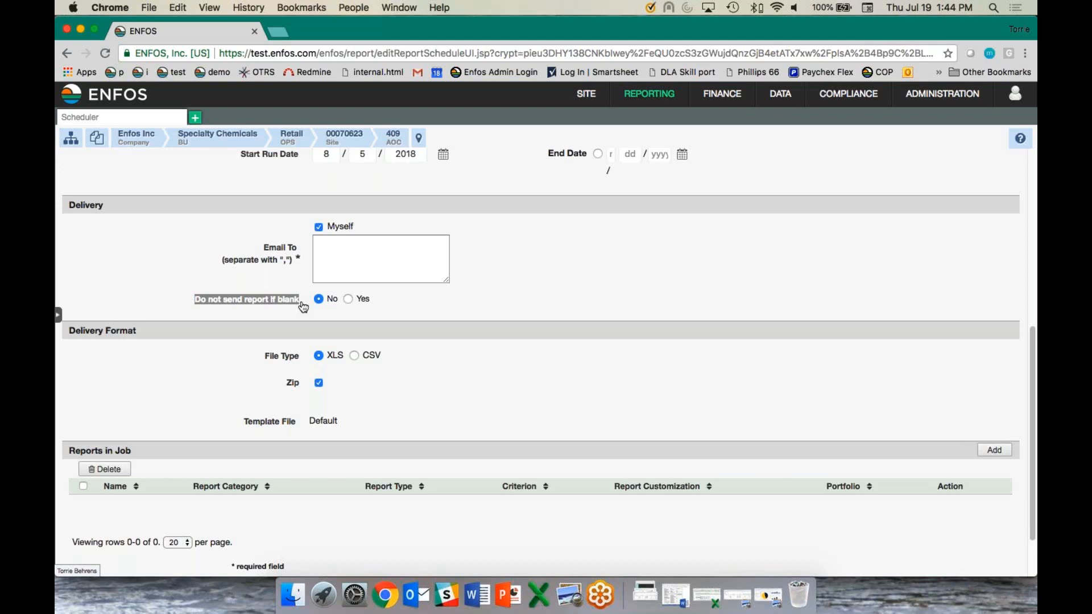
{"action": "left_click", "coordinate": [348, 300]}
{"action": "left_click", "coordinate": [354, 356]}
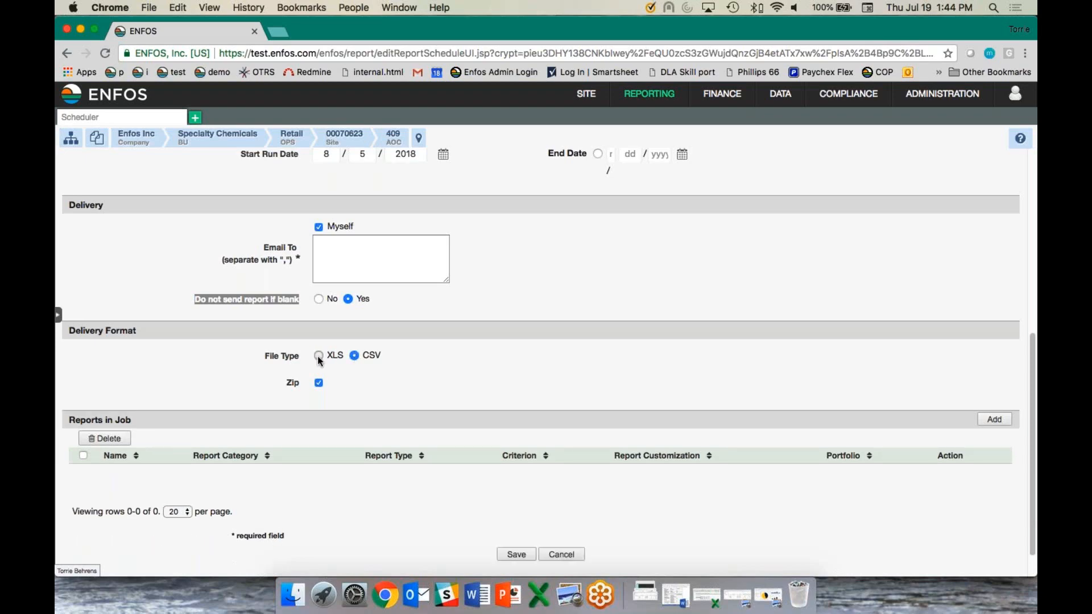
{"action": "left_click", "coordinate": [319, 357]}
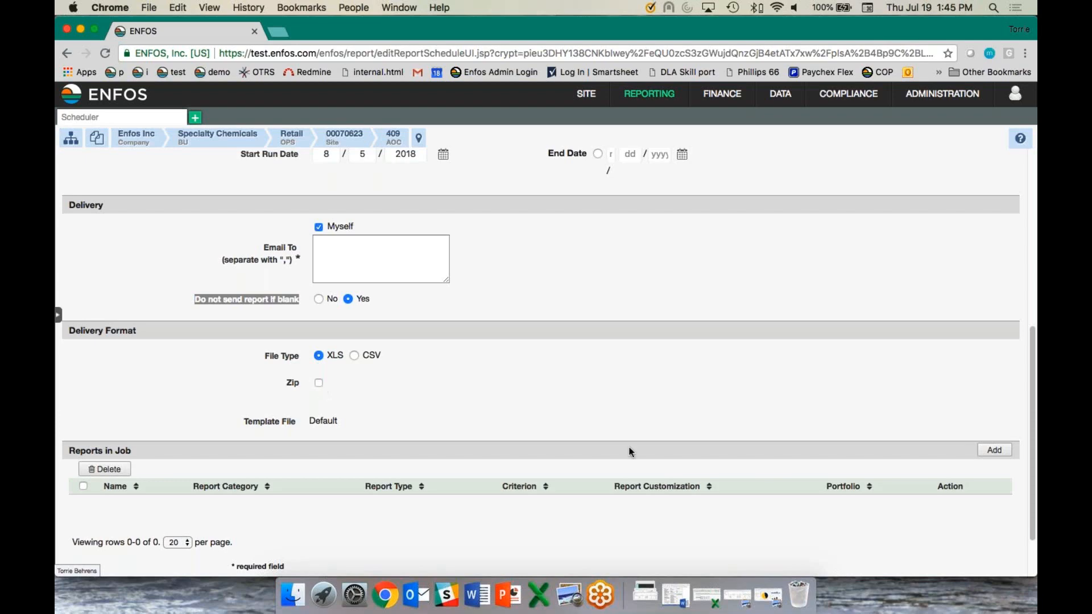
Step: Add the saved reports "All Enfos Paid invoices last year" and "Site List" to the job and save it
{"action": "left_click", "coordinate": [1001, 452]}
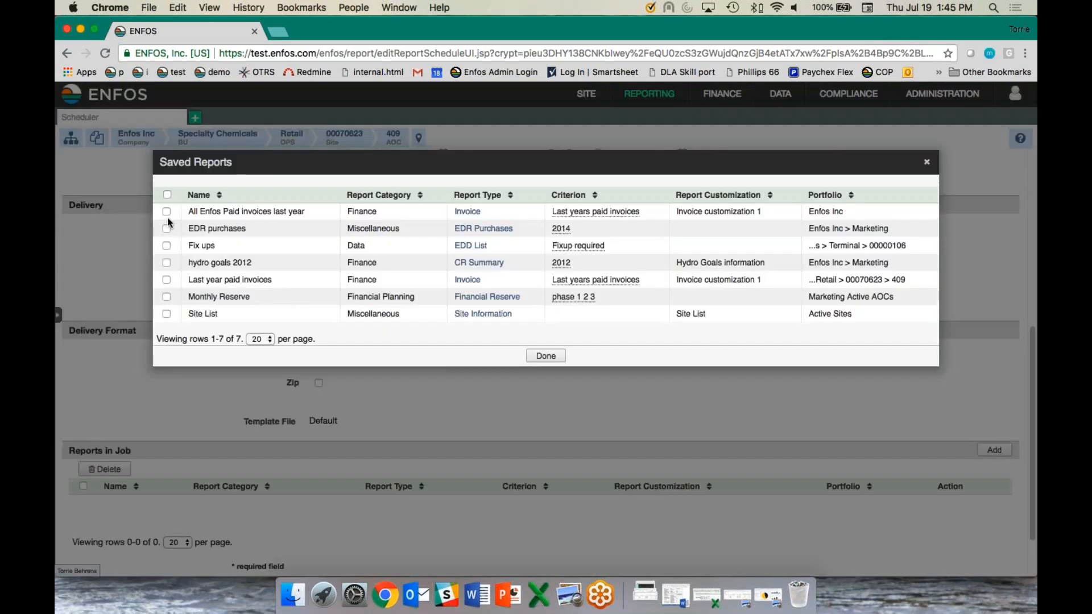
{"action": "left_click", "coordinate": [167, 212]}
{"action": "left_click", "coordinate": [166, 314]}
{"action": "left_click", "coordinate": [546, 356]}
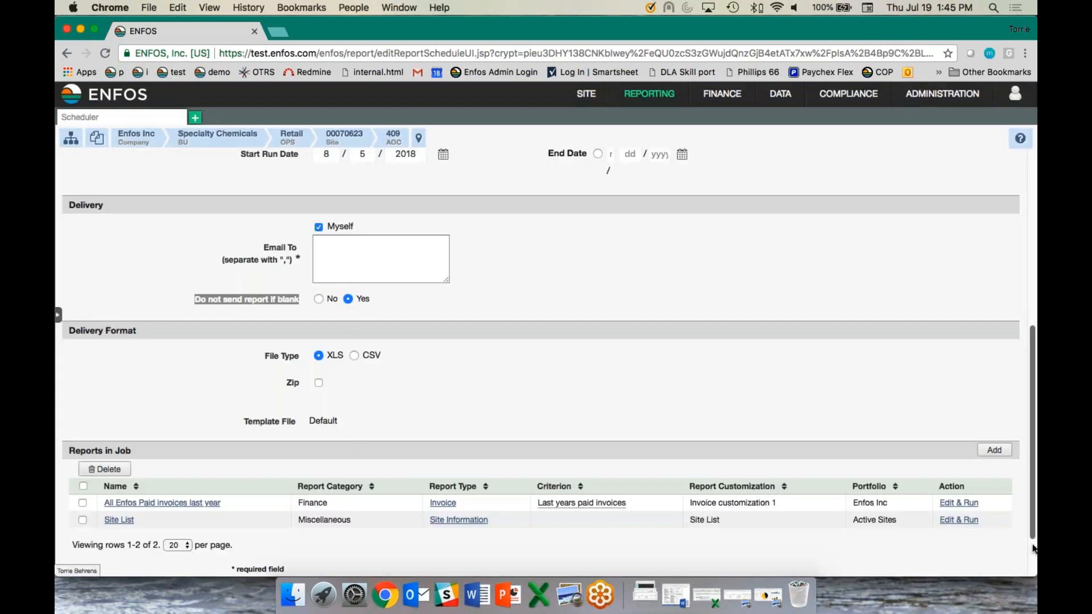
{"action": "scroll", "coordinate": [1034, 448], "scroll_direction": "down", "scroll_amount": 3}
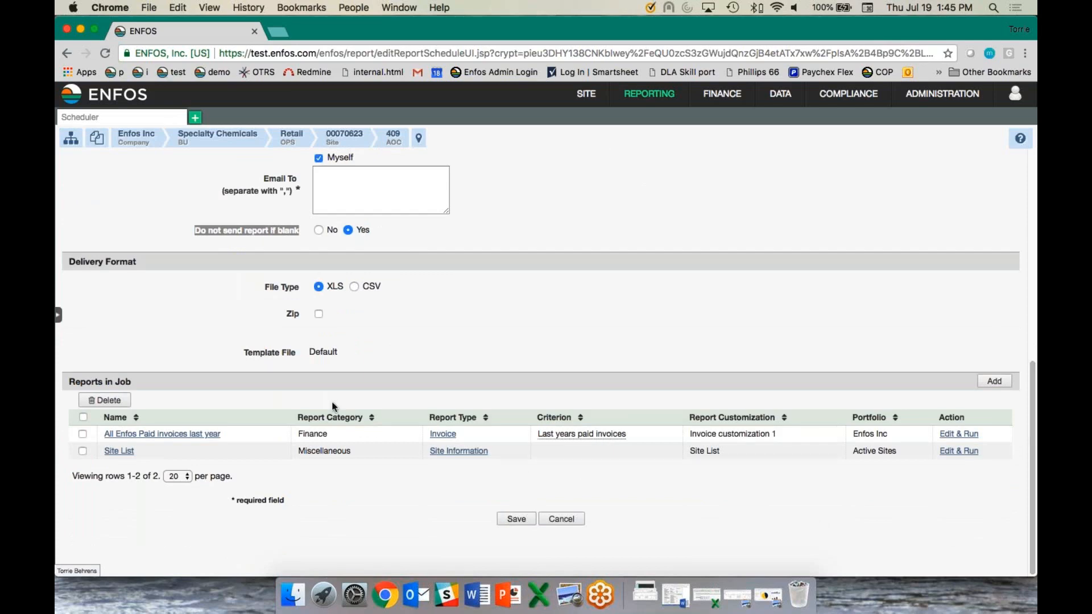
{"action": "left_click", "coordinate": [515, 518]}
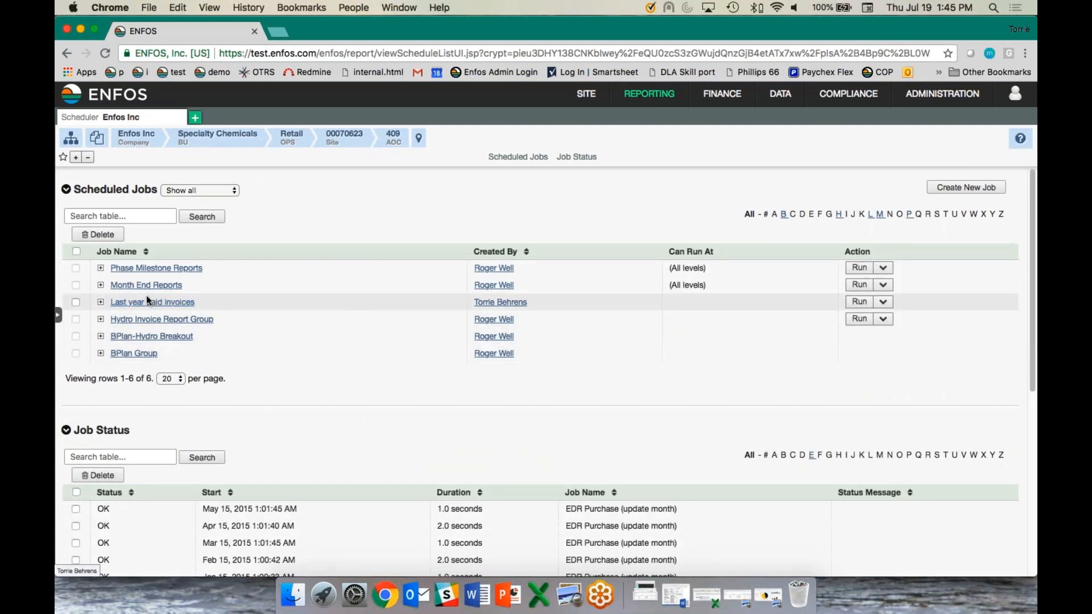
Step: Look over the run options of the "Last year paid invoices" job and delete the job from Scheduled Jobs
{"action": "left_click", "coordinate": [77, 303]}
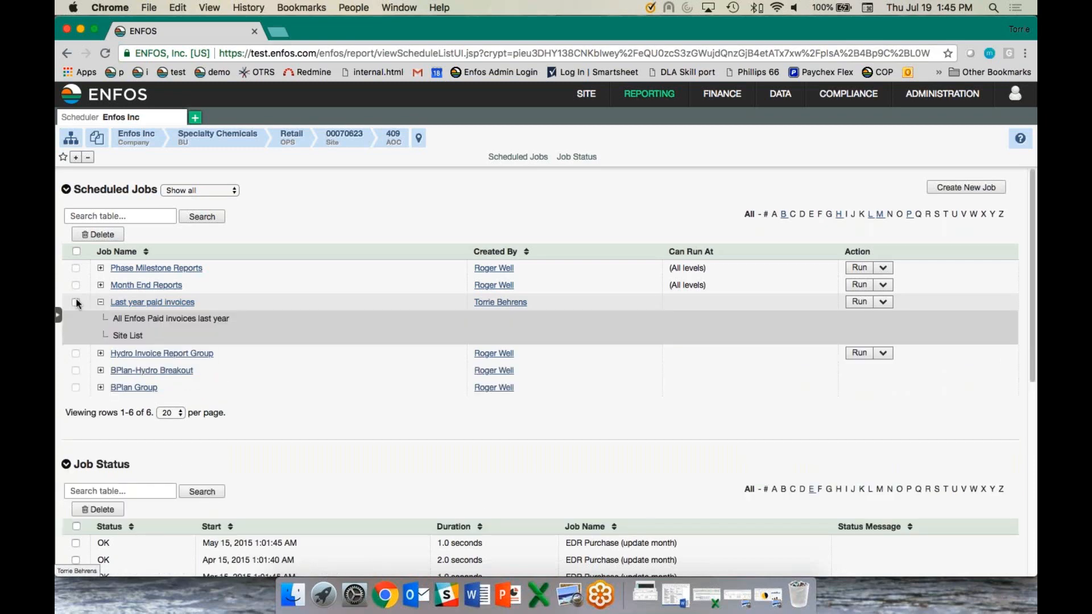
{"action": "left_click", "coordinate": [77, 303]}
{"action": "left_click", "coordinate": [884, 305]}
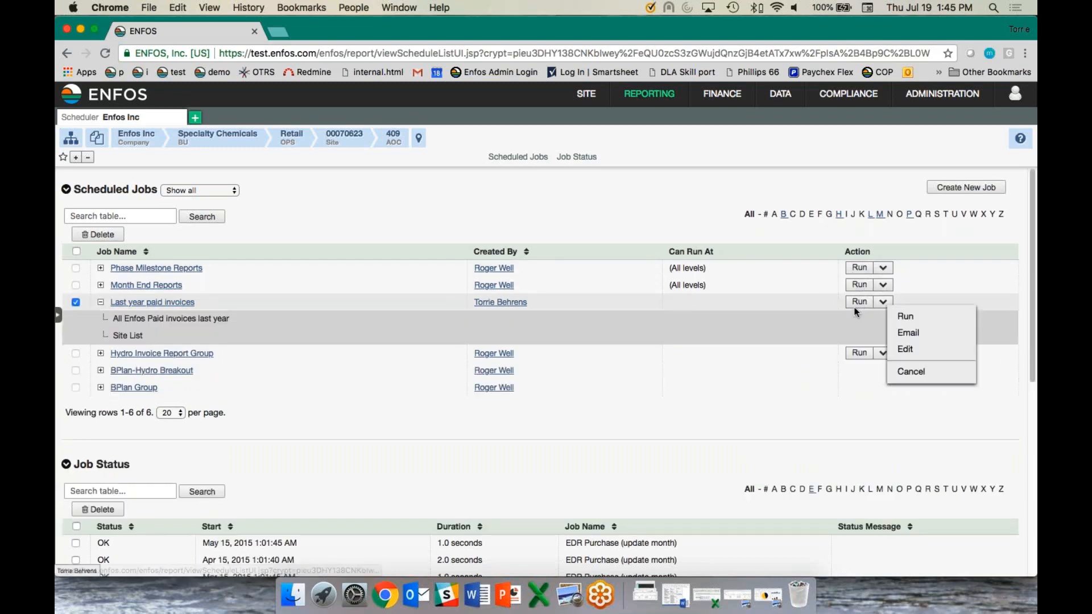
{"action": "left_click", "coordinate": [818, 329]}
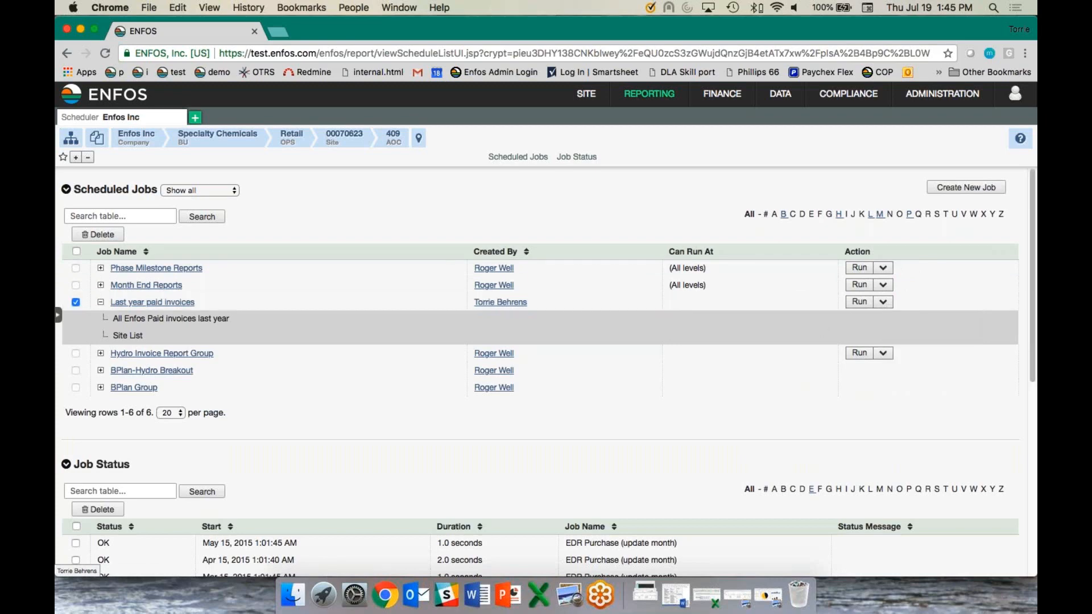
{"action": "left_click", "coordinate": [98, 234]}
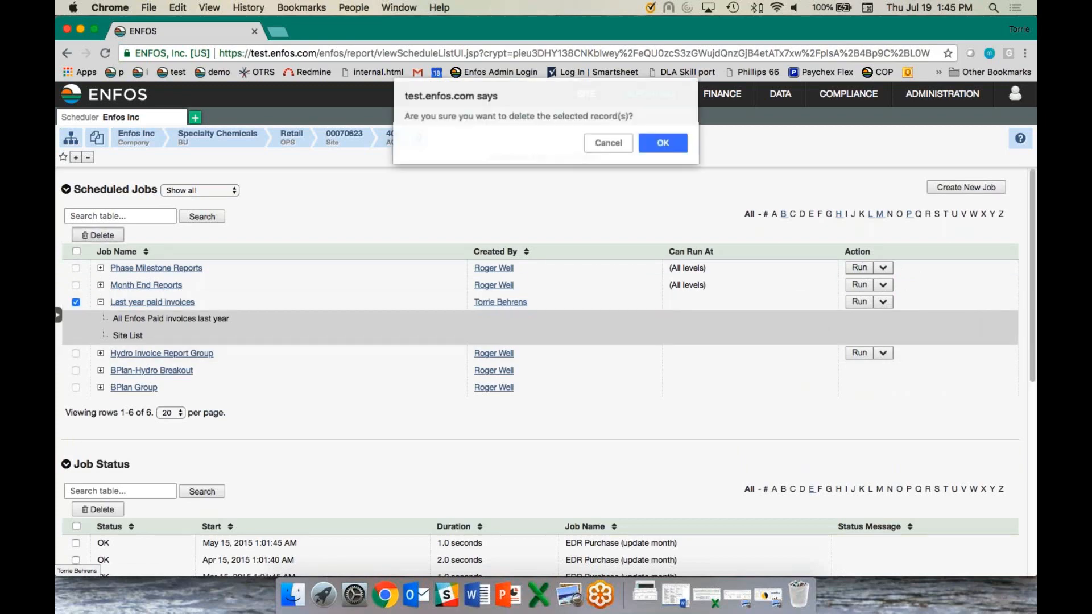
{"action": "left_click", "coordinate": [655, 143]}
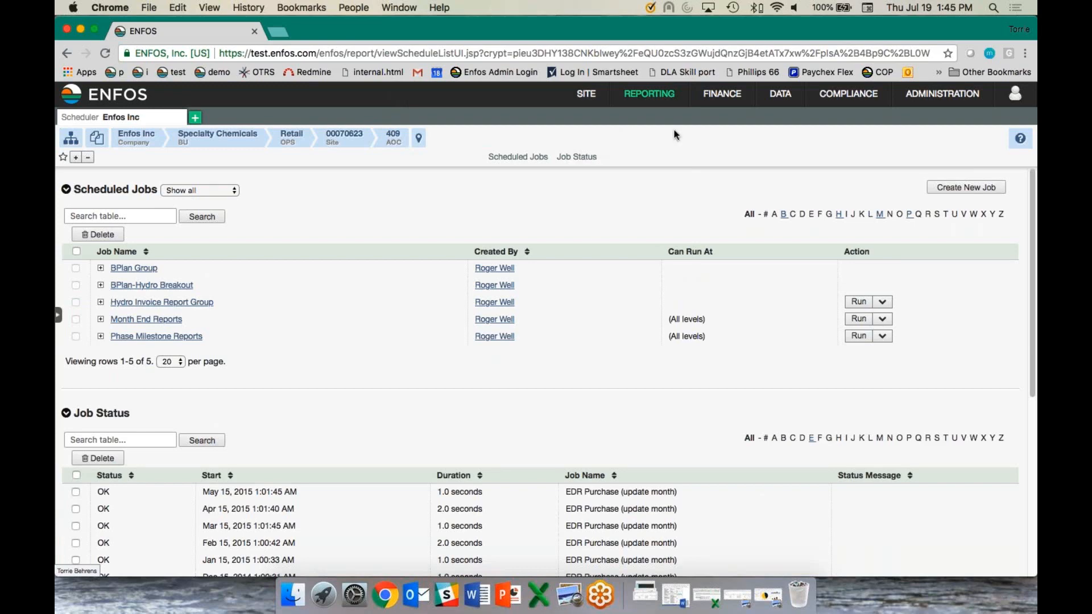
Step: Go to Run Report and select the Financial Planning Detail report in the Financial Planning category
{"action": "mouse_move", "coordinate": [672, 110]}
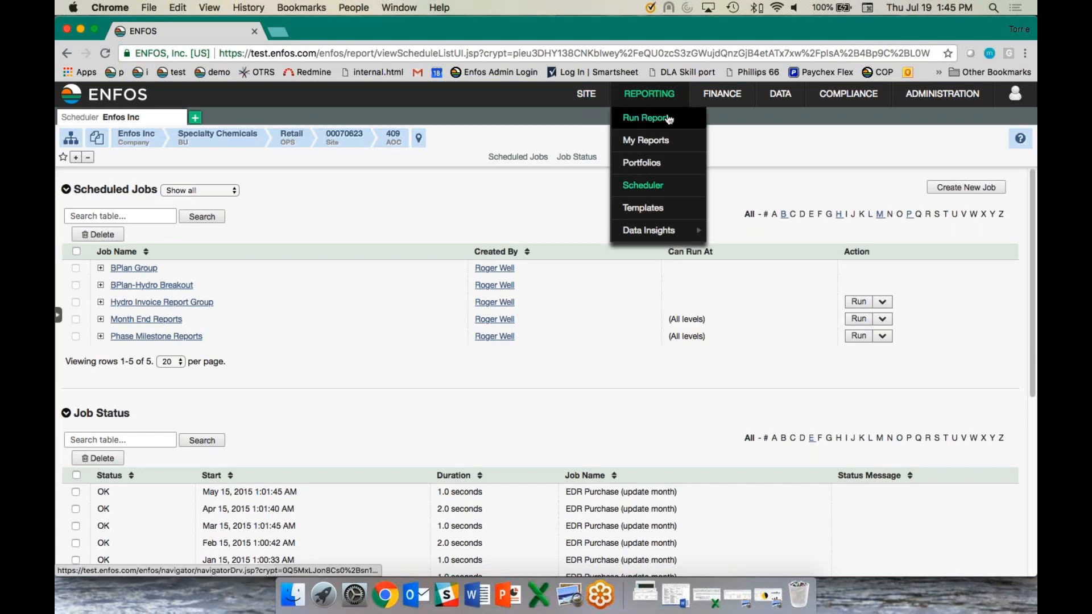
{"action": "left_click", "coordinate": [669, 119]}
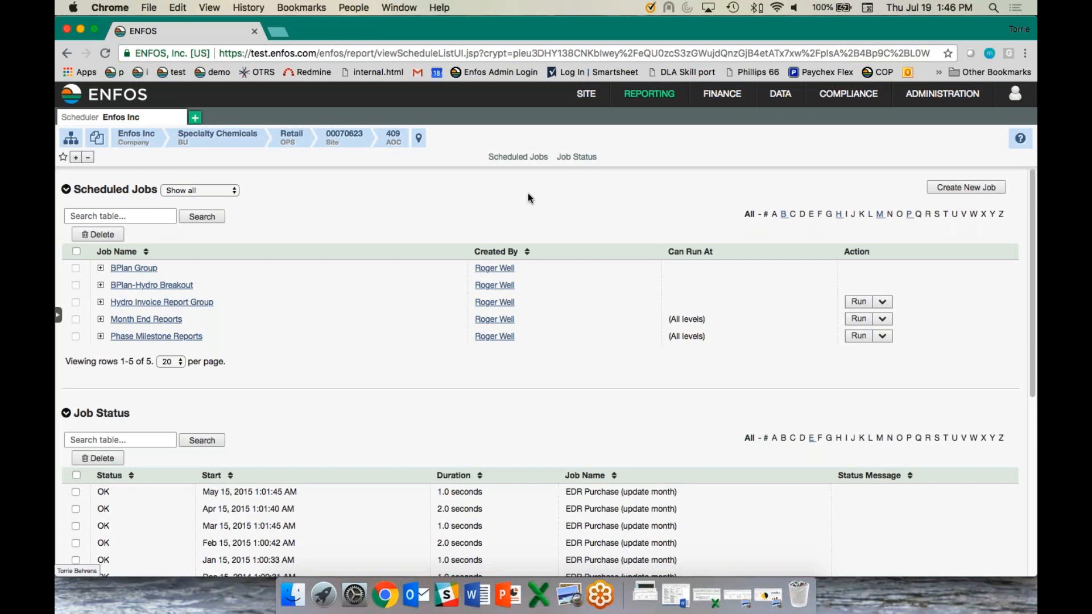
{"action": "mouse_move", "coordinate": [648, 95]}
{"action": "left_click", "coordinate": [643, 119]}
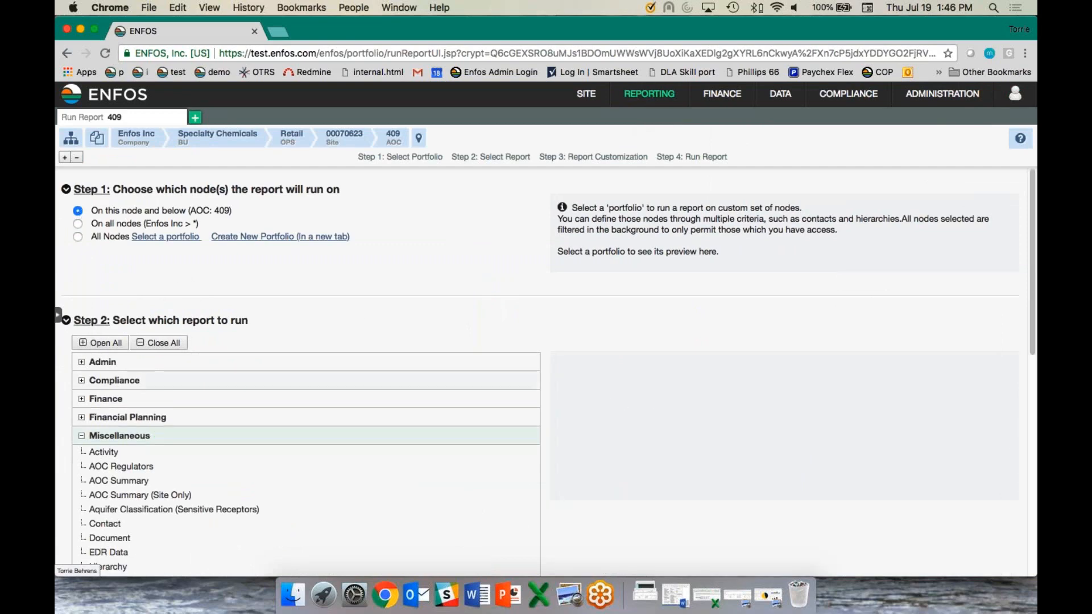
{"action": "left_click", "coordinate": [82, 437]}
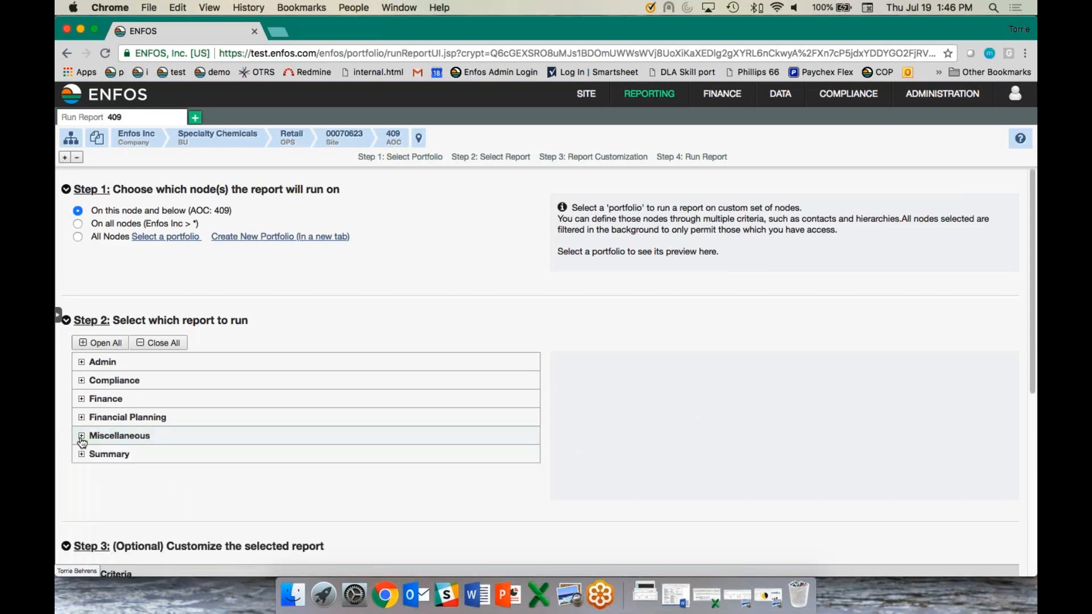
{"action": "left_click", "coordinate": [82, 419]}
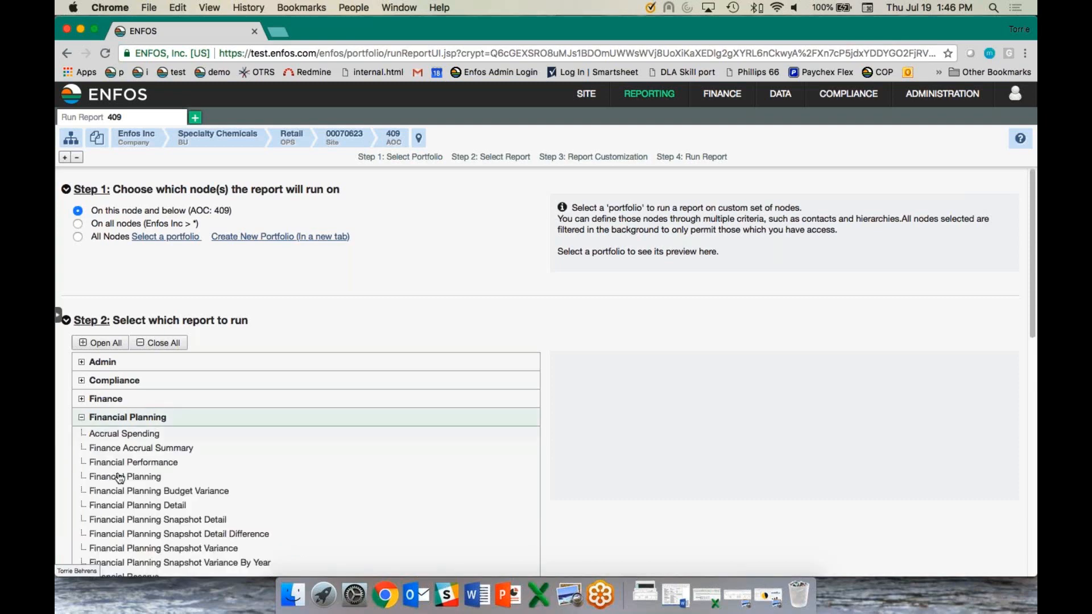
{"action": "left_click", "coordinate": [141, 507]}
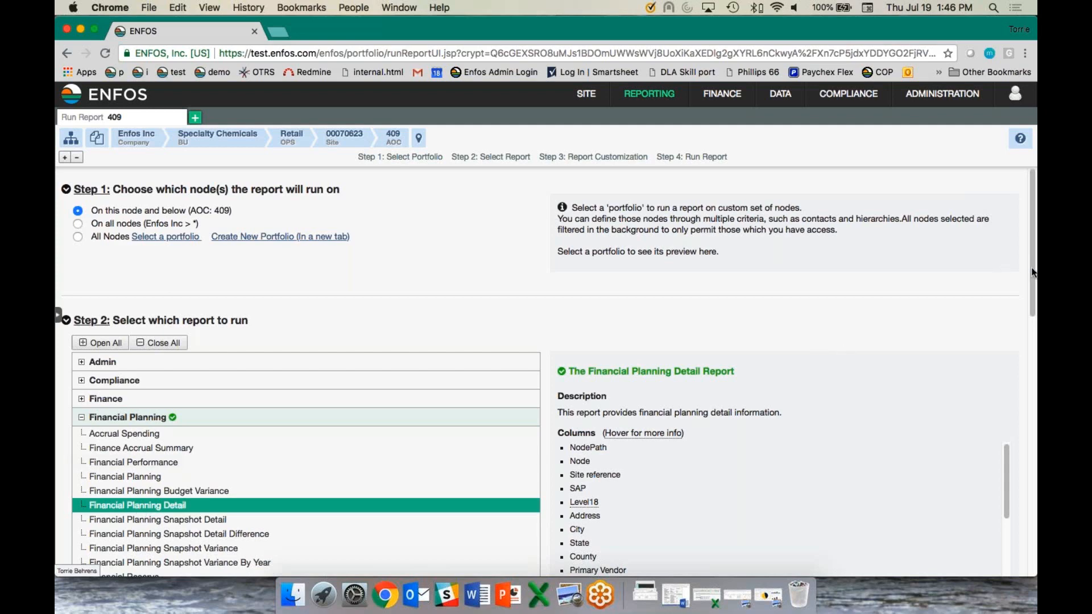
Step: Look through the Financial Planning reports and select Financial Reserve to view its description and columns
{"action": "scroll", "coordinate": [1033, 272], "scroll_direction": "down", "scroll_amount": 1}
{"action": "scroll", "coordinate": [1033, 289], "scroll_direction": "down", "scroll_amount": 3}
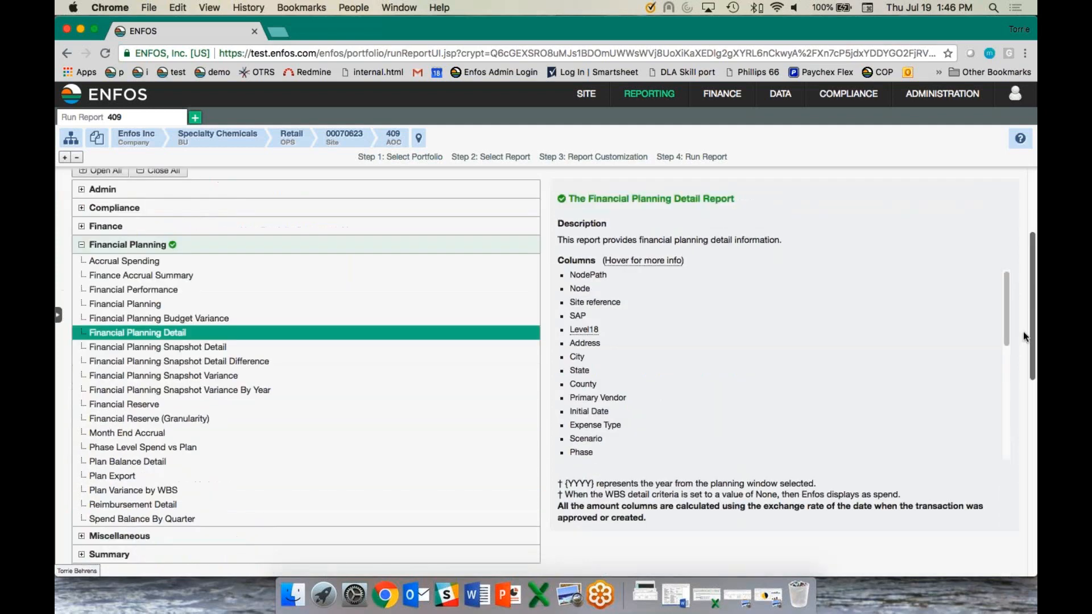
{"action": "left_click", "coordinate": [166, 404]}
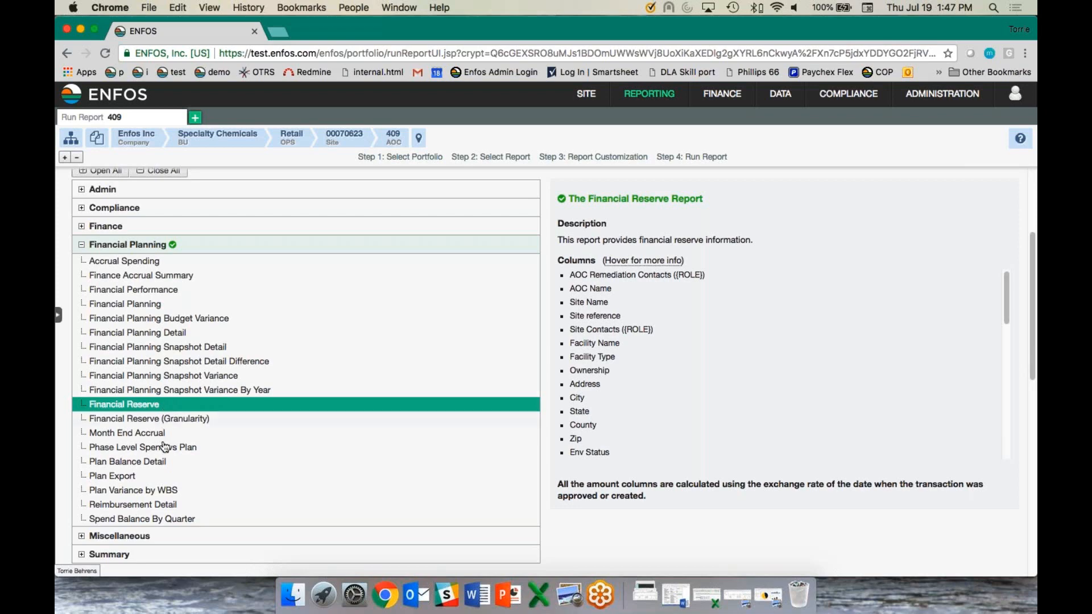
Step: Select the Plan Balance Detail report in the Financial Planning category and apply its saved criteria GGG
{"action": "left_click", "coordinate": [161, 467]}
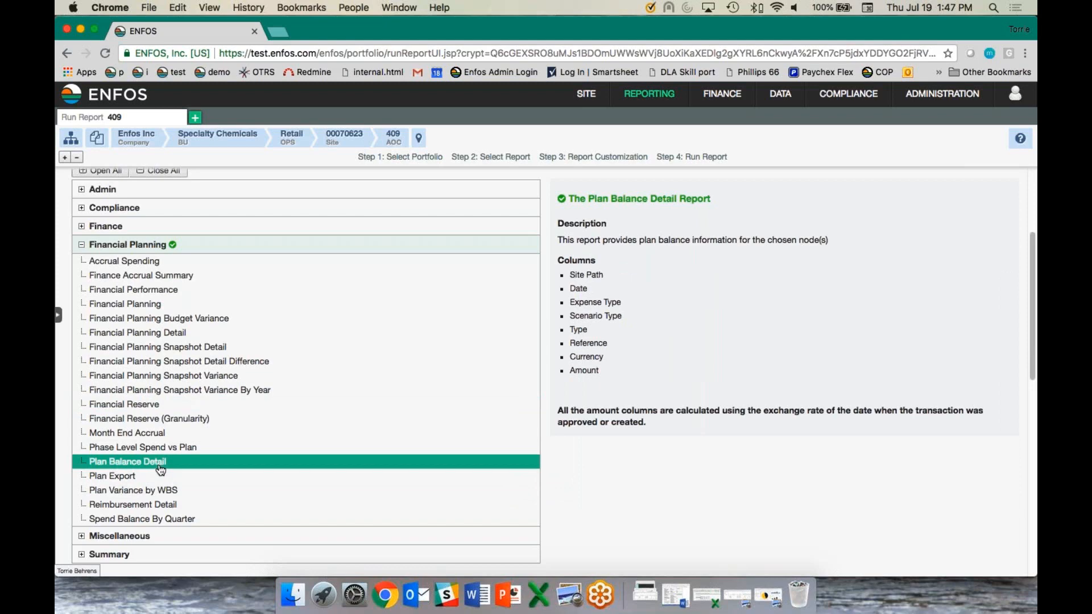
{"action": "left_click_drag", "start_coordinate": [1031, 301], "coordinate": [1030, 300]}
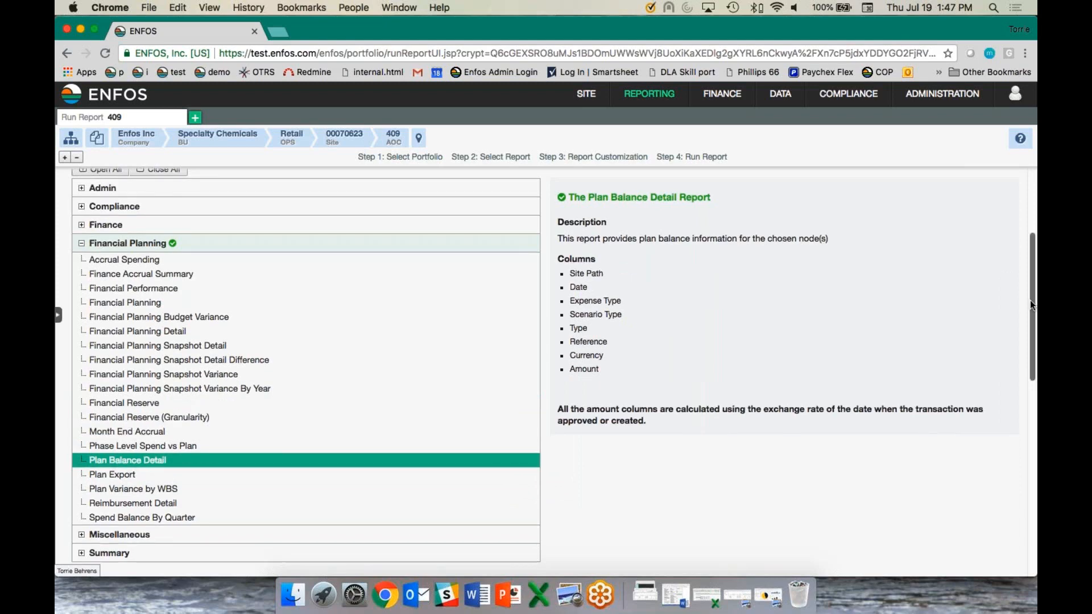
{"action": "scroll", "coordinate": [1026, 313], "scroll_direction": "down", "scroll_amount": 5}
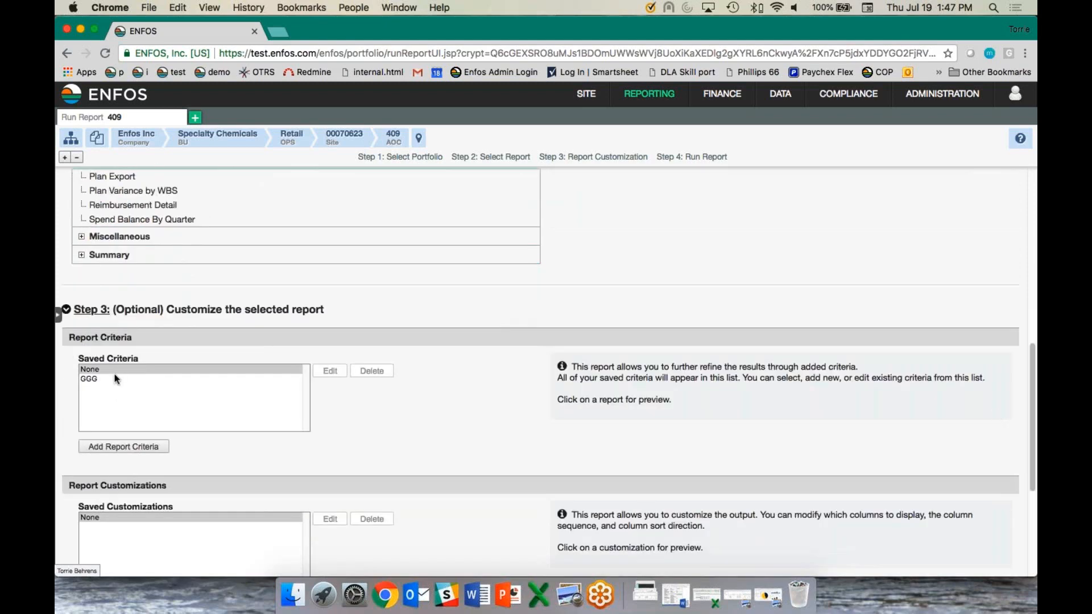
{"action": "left_click", "coordinate": [114, 376]}
Step: Set the Plan Balance Detail report to open in a new tab and run it
{"action": "scroll", "coordinate": [1002, 472], "scroll_direction": "down", "scroll_amount": 4}
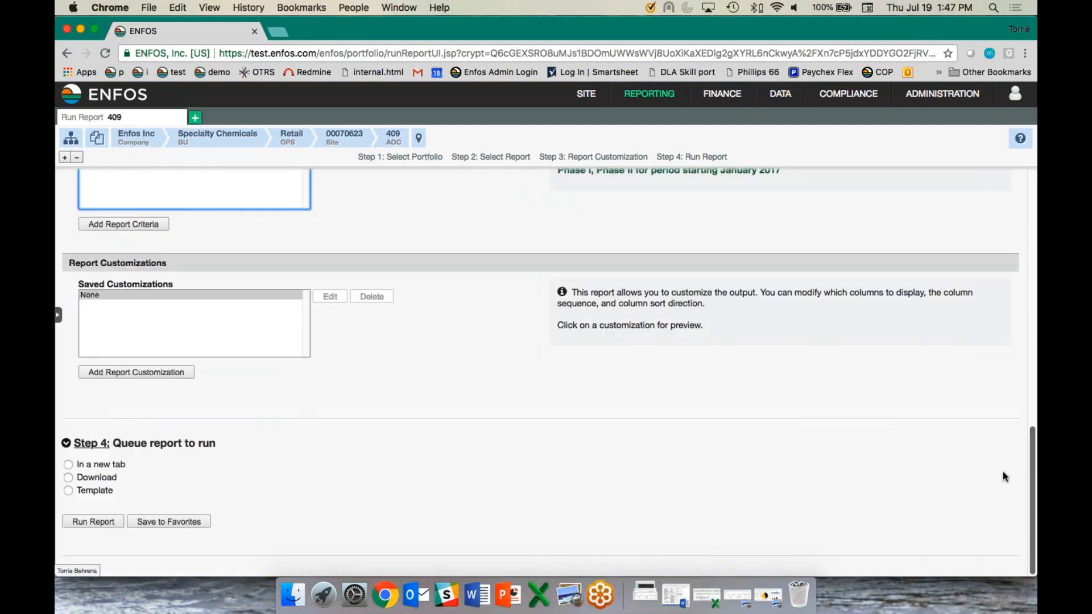
{"action": "left_click", "coordinate": [68, 465]}
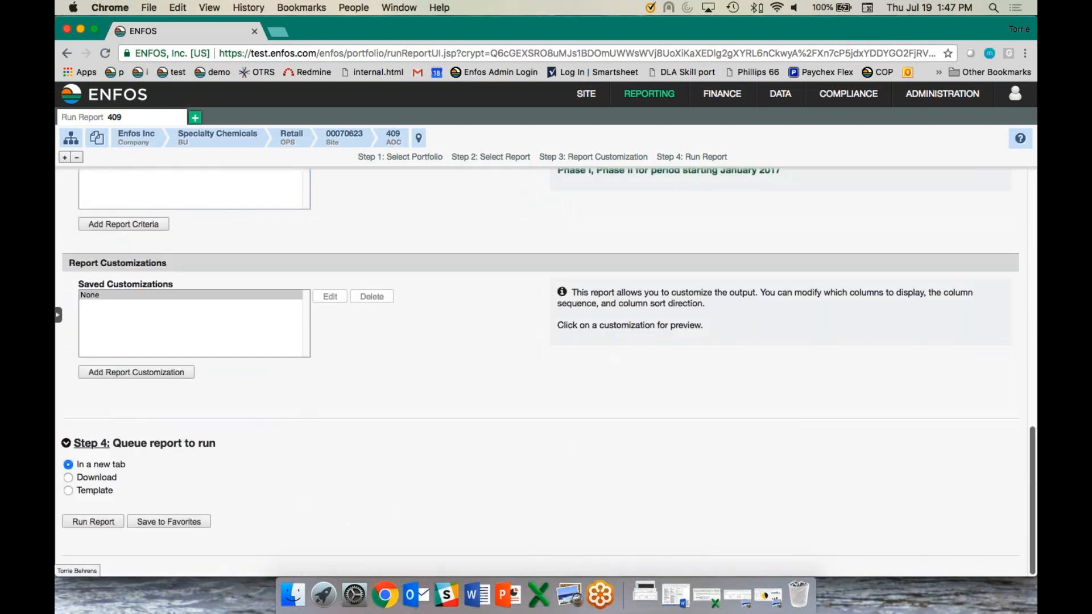
{"action": "scroll", "coordinate": [1018, 224], "scroll_direction": "up", "scroll_amount": 10}
{"action": "scroll", "coordinate": [951, 441], "scroll_direction": "down", "scroll_amount": 4}
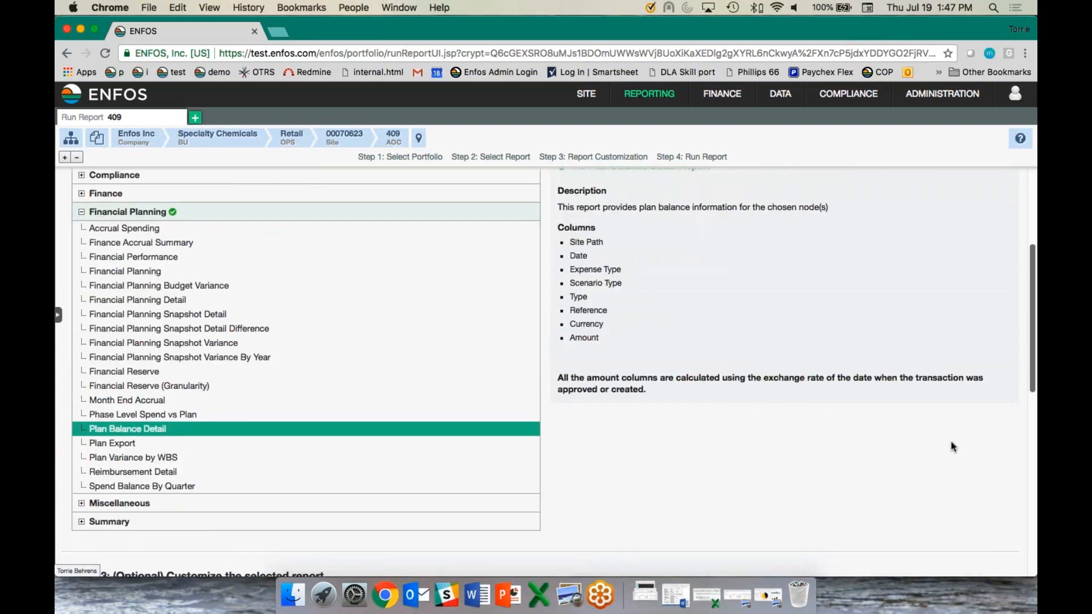
{"action": "scroll", "coordinate": [951, 441], "scroll_direction": "down", "scroll_amount": 10}
{"action": "left_click", "coordinate": [93, 522]}
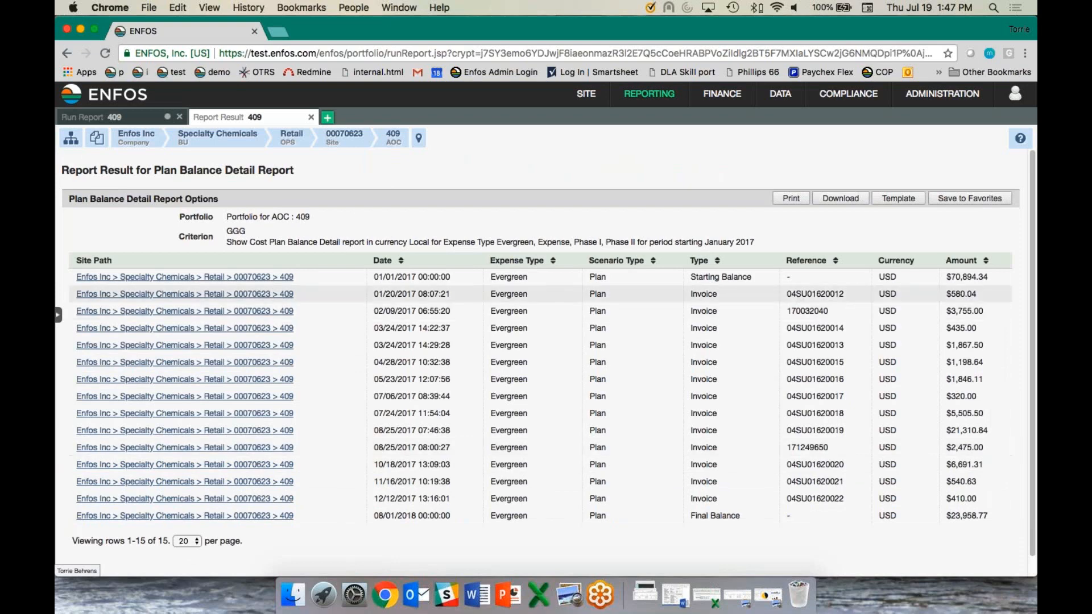
Step: Examine the balance and invoice rows with their amounts in the Plan Balance Detail result, and close the result
{"action": "left_click_drag", "start_coordinate": [689, 277], "coordinate": [729, 494]}
{"action": "left_click", "coordinate": [729, 494]}
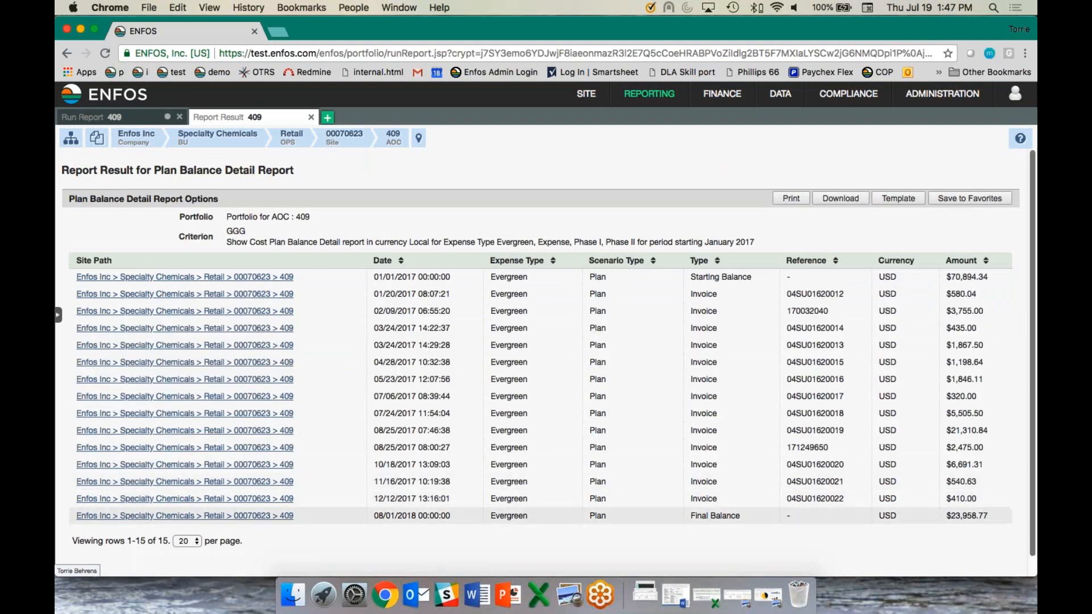
{"action": "left_click_drag", "start_coordinate": [946, 515], "coordinate": [976, 516]}
{"action": "left_click", "coordinate": [916, 503]}
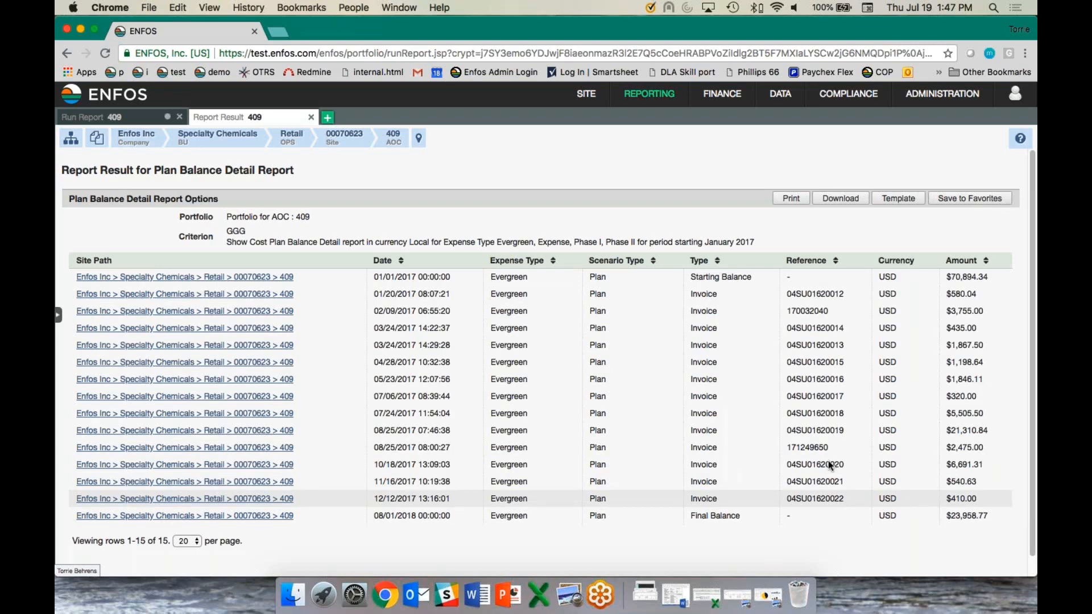
{"action": "left_click", "coordinate": [313, 120]}
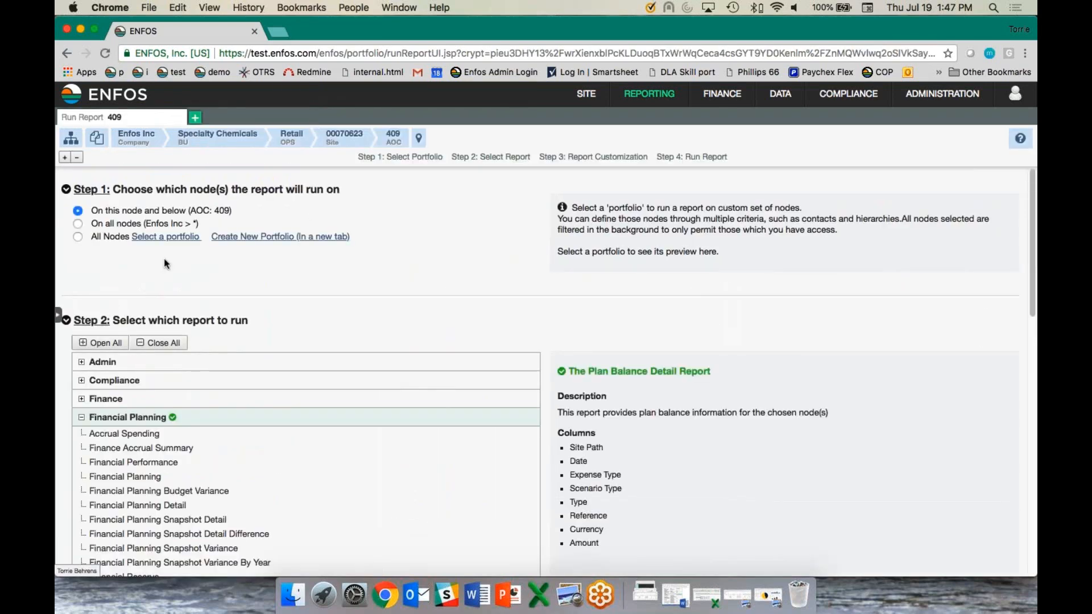
Step: Expand the Finance report category and view the descriptions of the Invoice and Cost Summary By Network reports
{"action": "left_click", "coordinate": [85, 417]}
{"action": "left_click", "coordinate": [100, 401]}
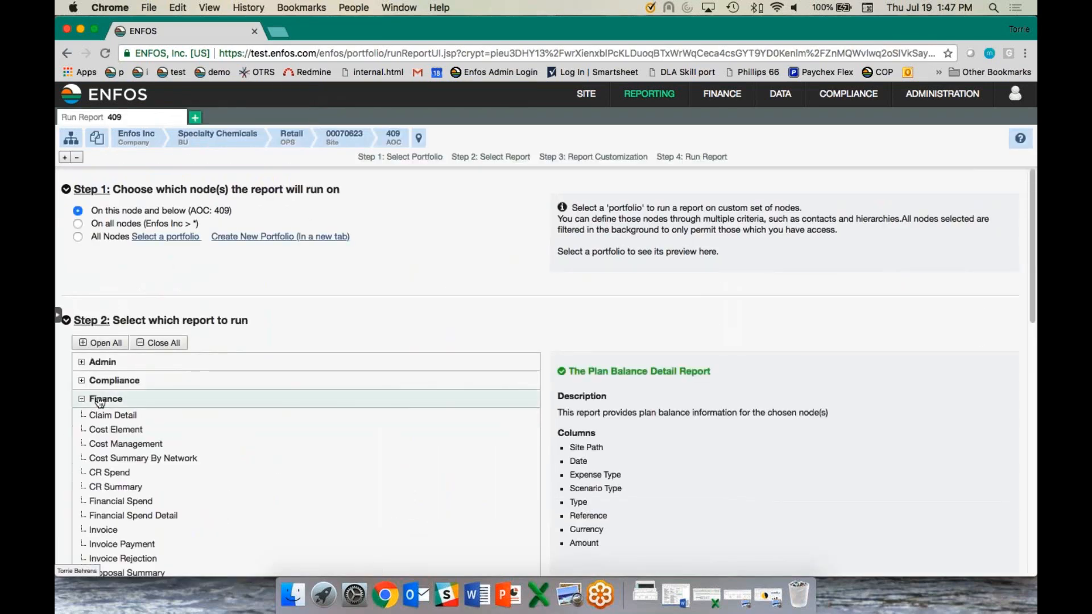
{"action": "scroll", "coordinate": [1029, 275], "scroll_direction": "down", "scroll_amount": 1}
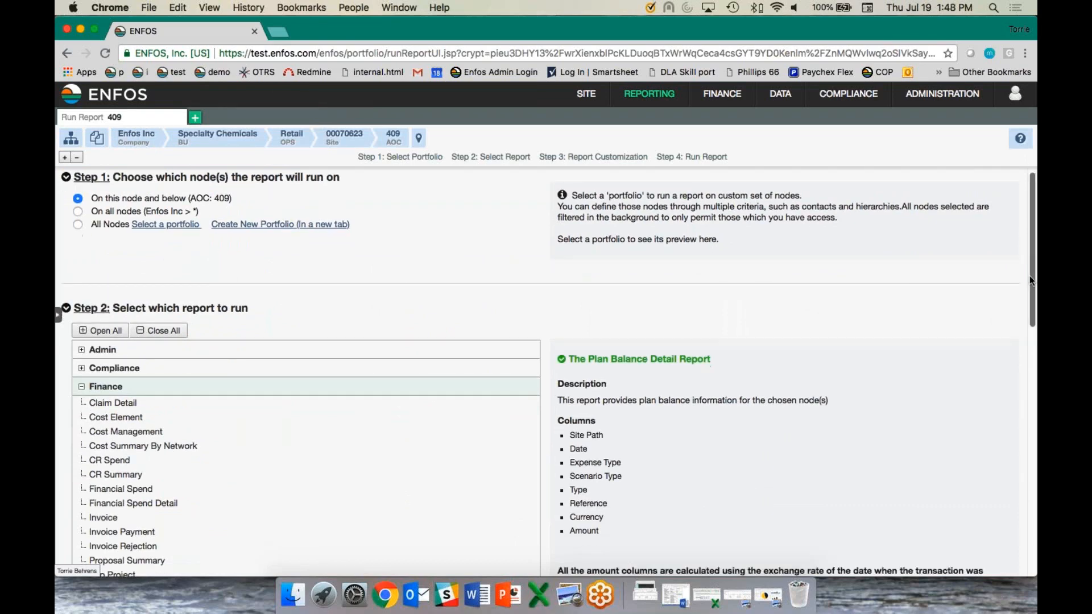
{"action": "scroll", "coordinate": [1029, 275], "scroll_direction": "down", "scroll_amount": 5}
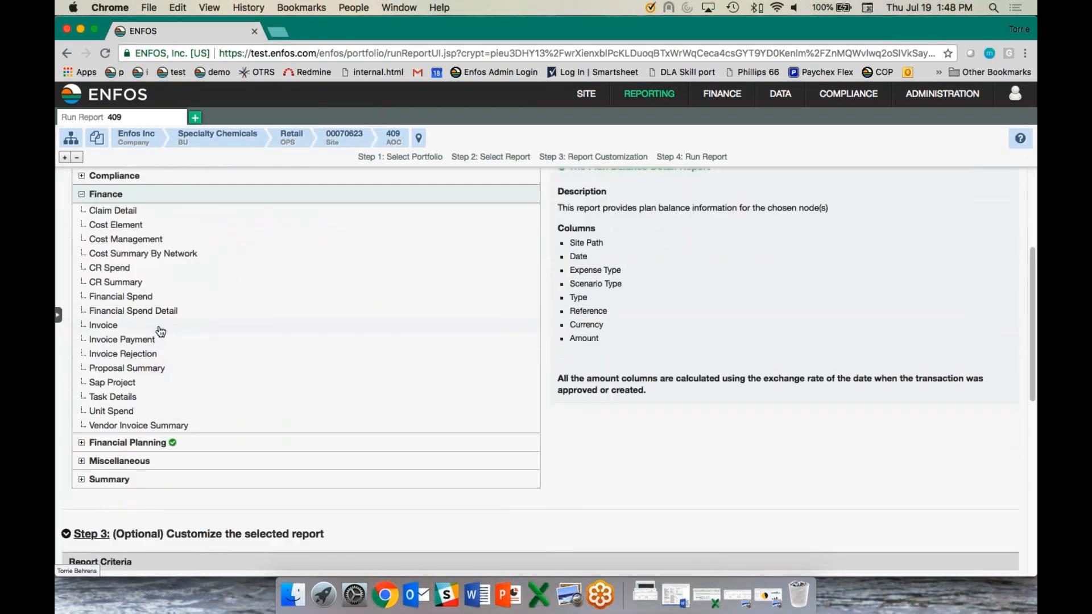
{"action": "left_click", "coordinate": [161, 332]}
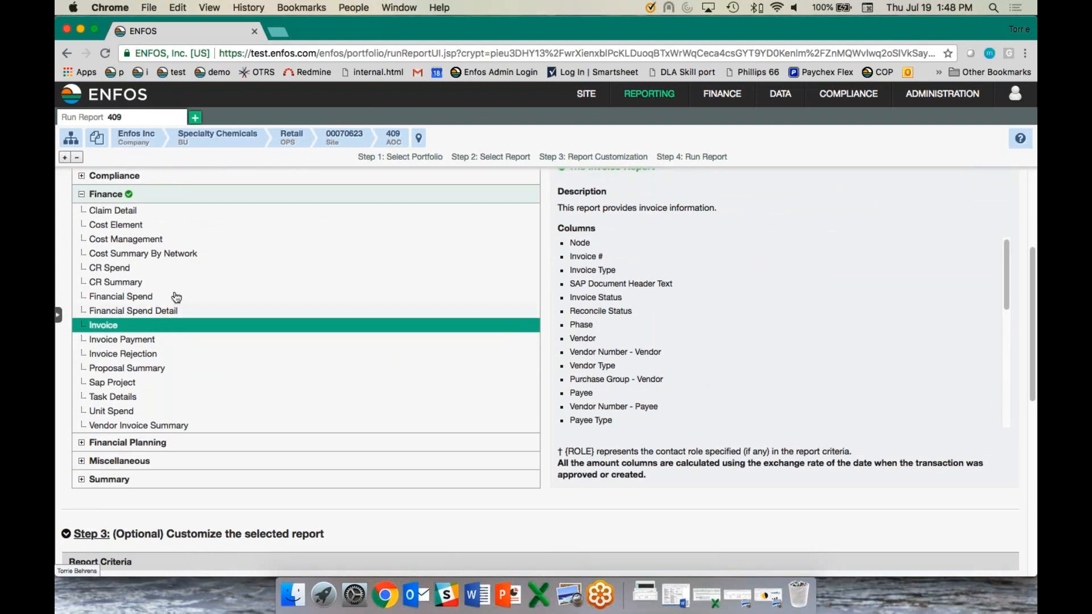
{"action": "left_click", "coordinate": [196, 262]}
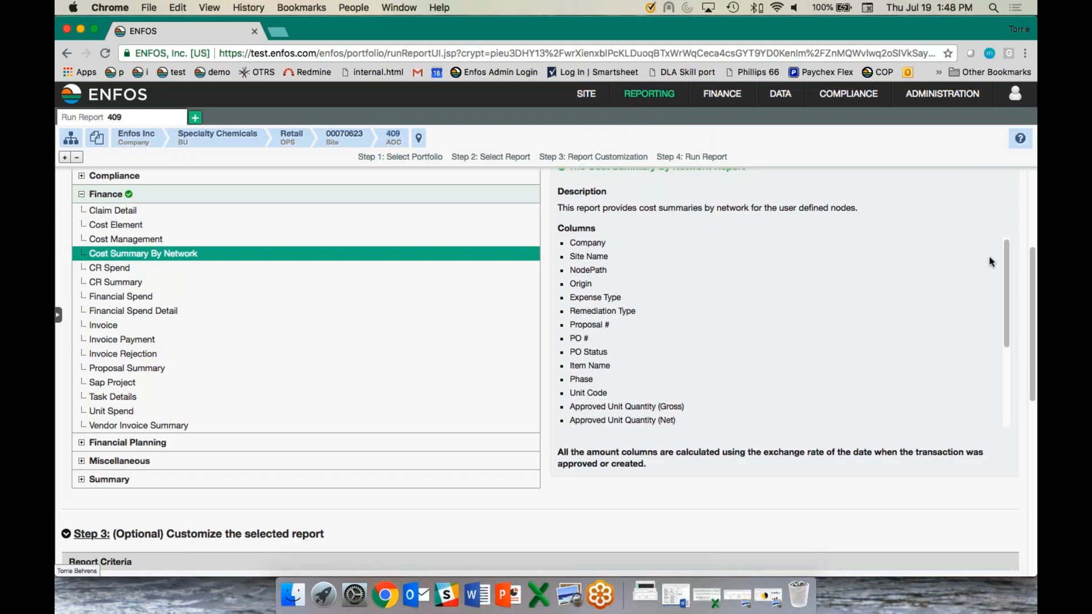
Step: Search the portfolios for "active" and choose Legacy Active Sites as the nodes the report will run on
{"action": "left_click_drag", "start_coordinate": [1032, 266], "coordinate": [1033, 188]}
{"action": "left_click", "coordinate": [77, 237]}
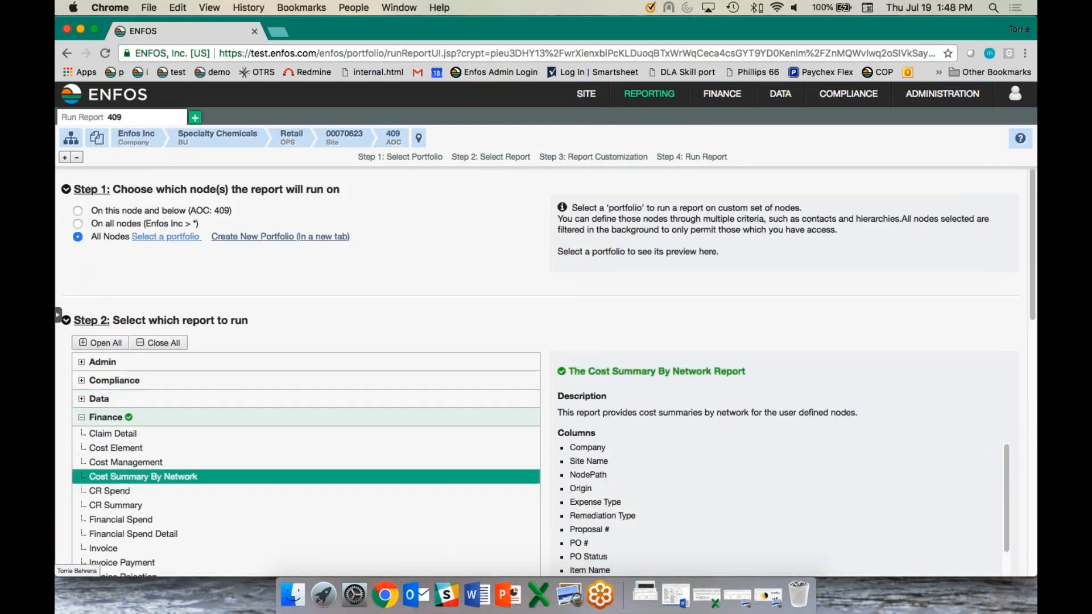
{"action": "left_click", "coordinate": [160, 238]}
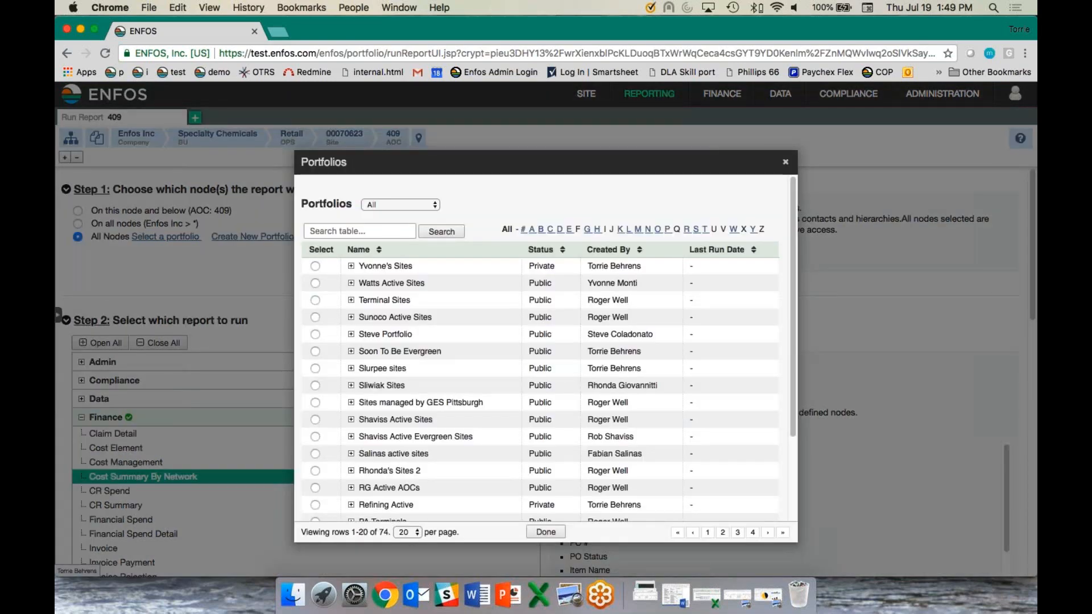
{"action": "left_click", "coordinate": [352, 231]}
{"action": "type", "text": "active"}
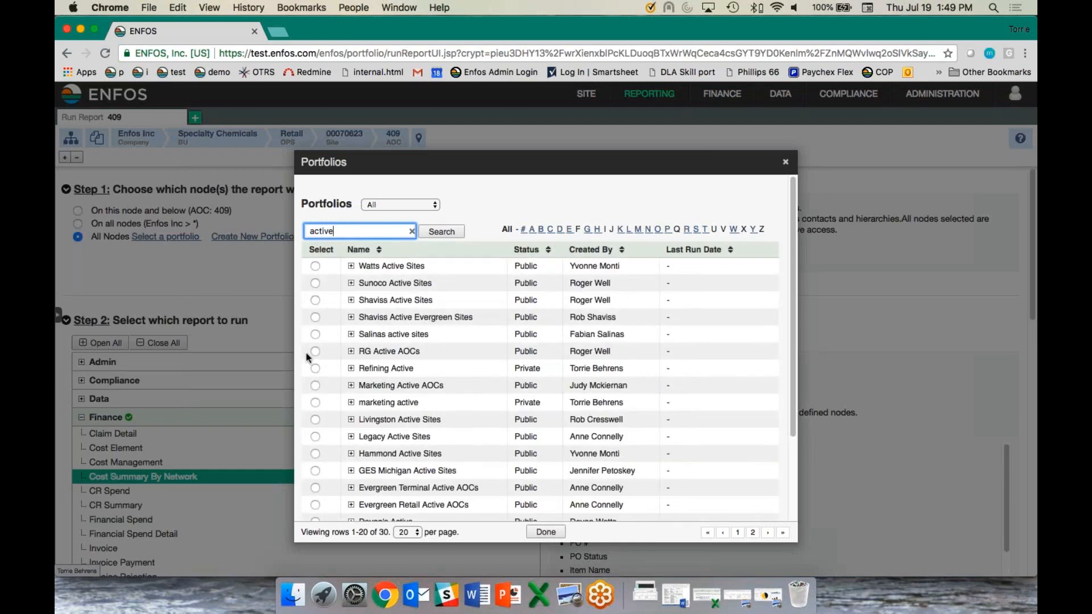
{"action": "left_click", "coordinate": [315, 436]}
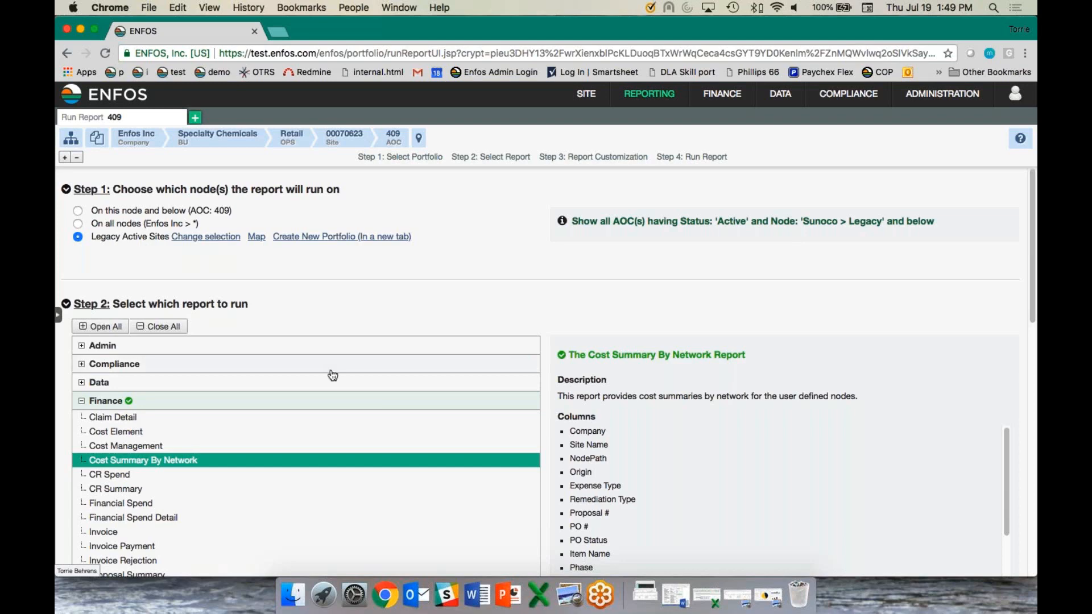
Step: Switch to Preview to view the Environmental Work Order Report sample in image (11).png, and close the image
{"action": "left_click", "coordinate": [736, 594]}
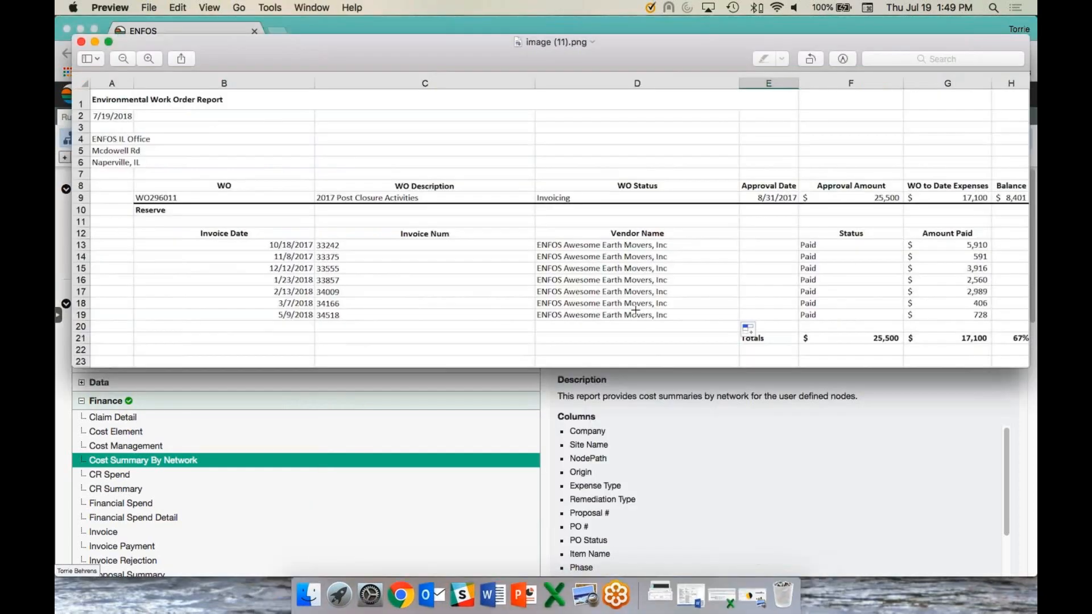
{"action": "left_click_drag", "start_coordinate": [639, 57], "coordinate": [633, 60]}
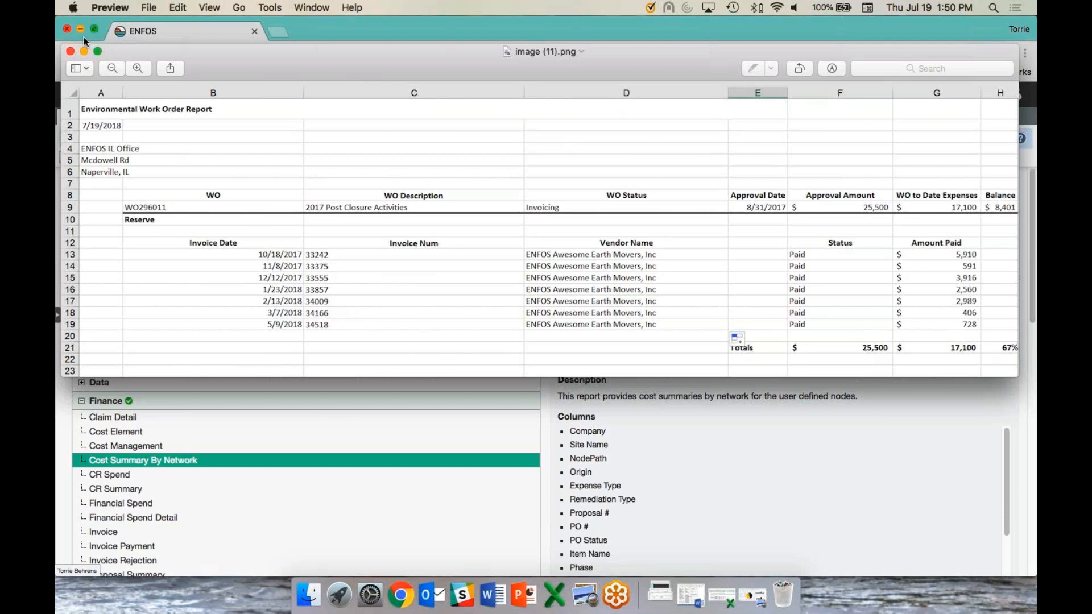
{"action": "left_click", "coordinate": [70, 52]}
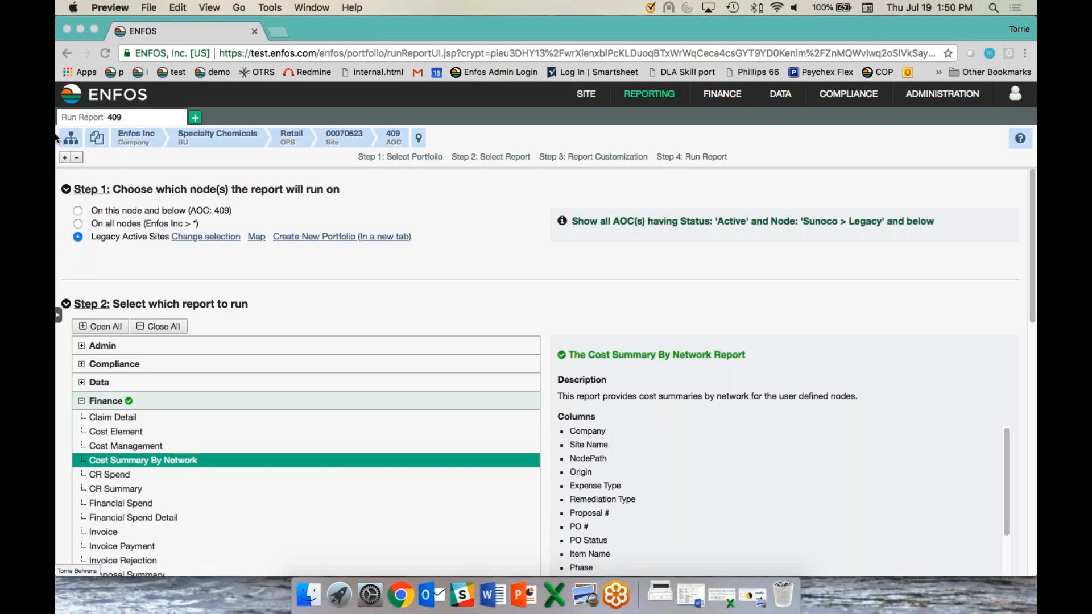
Step: Collapse the Finance category, expand Financial Planning and select Plan Export to view its description and columns
{"action": "left_click", "coordinate": [107, 400]}
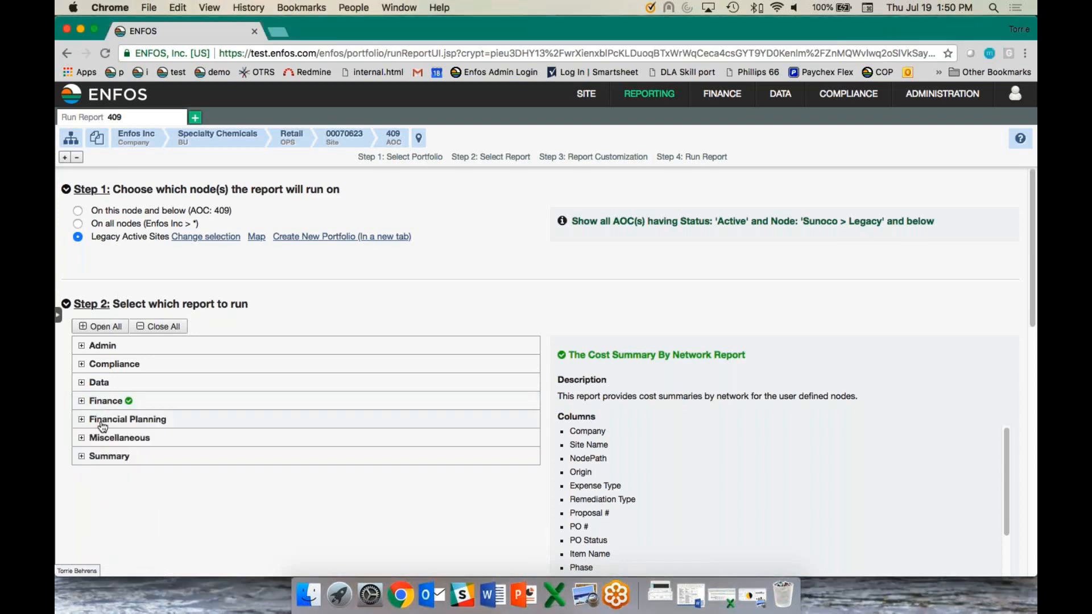
{"action": "left_click", "coordinate": [105, 421]}
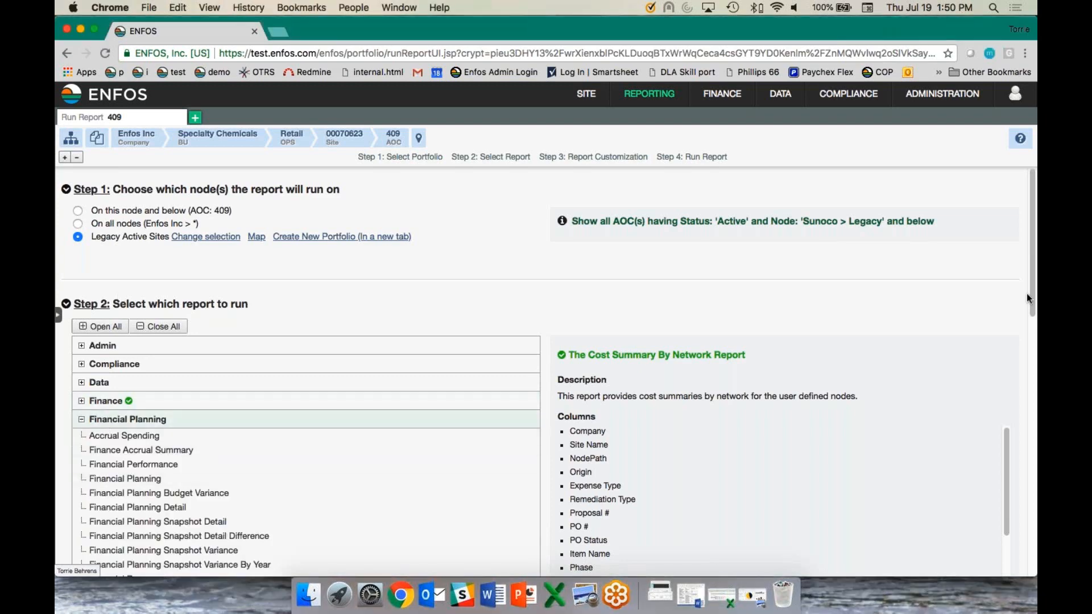
{"action": "scroll", "coordinate": [1025, 311], "scroll_direction": "down", "scroll_amount": 1}
{"action": "scroll", "coordinate": [1024, 311], "scroll_direction": "down", "scroll_amount": 5}
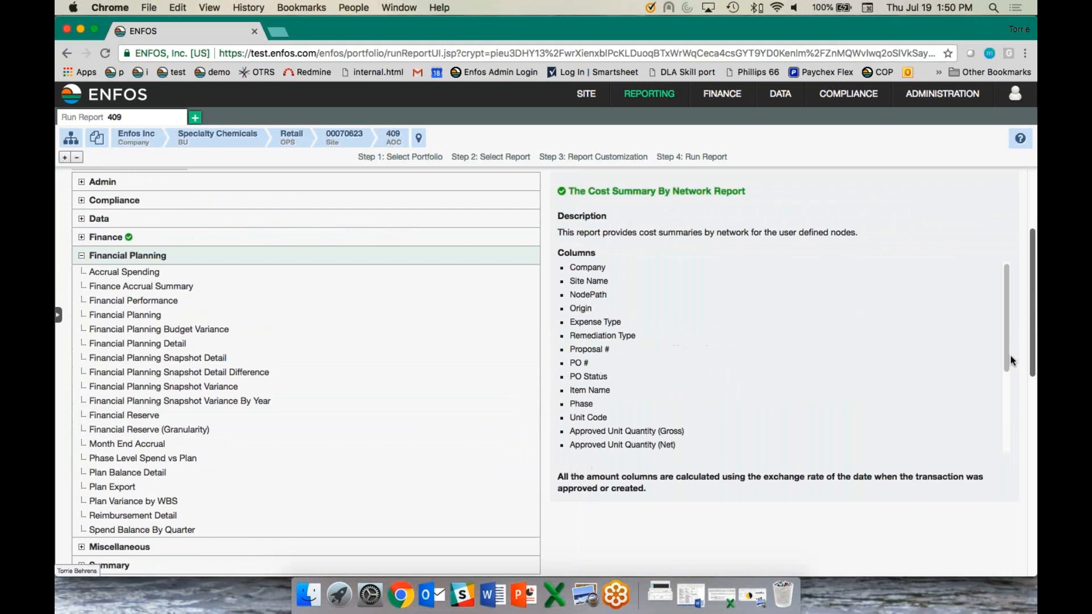
{"action": "left_click", "coordinate": [124, 485]}
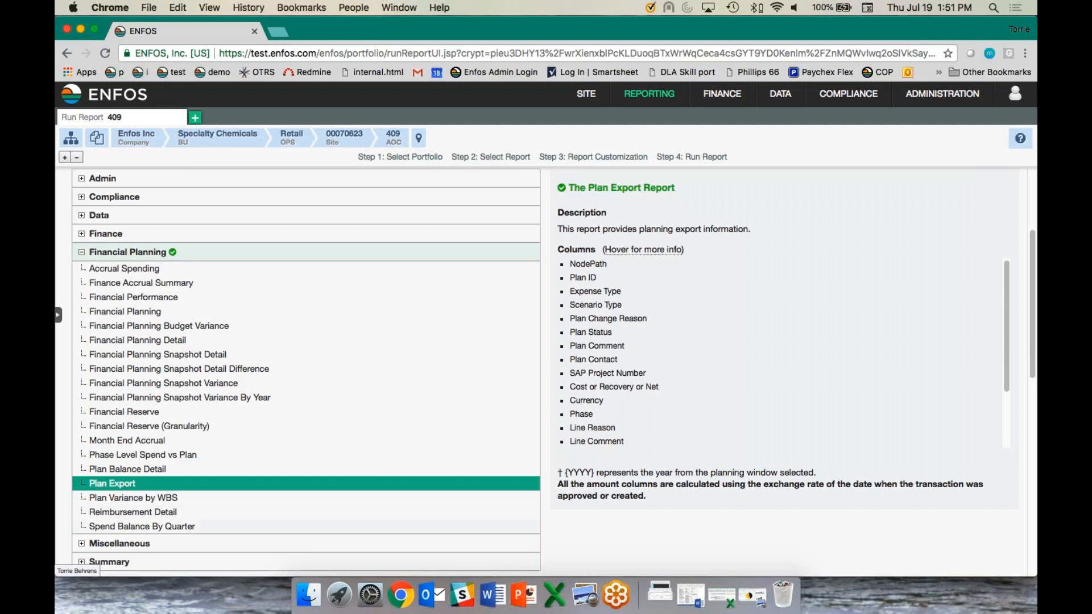
Step: Switch to Preview to view the invoice dashboard charts in image (10).png, close the image and return to the report setup page
{"action": "left_click", "coordinate": [751, 596]}
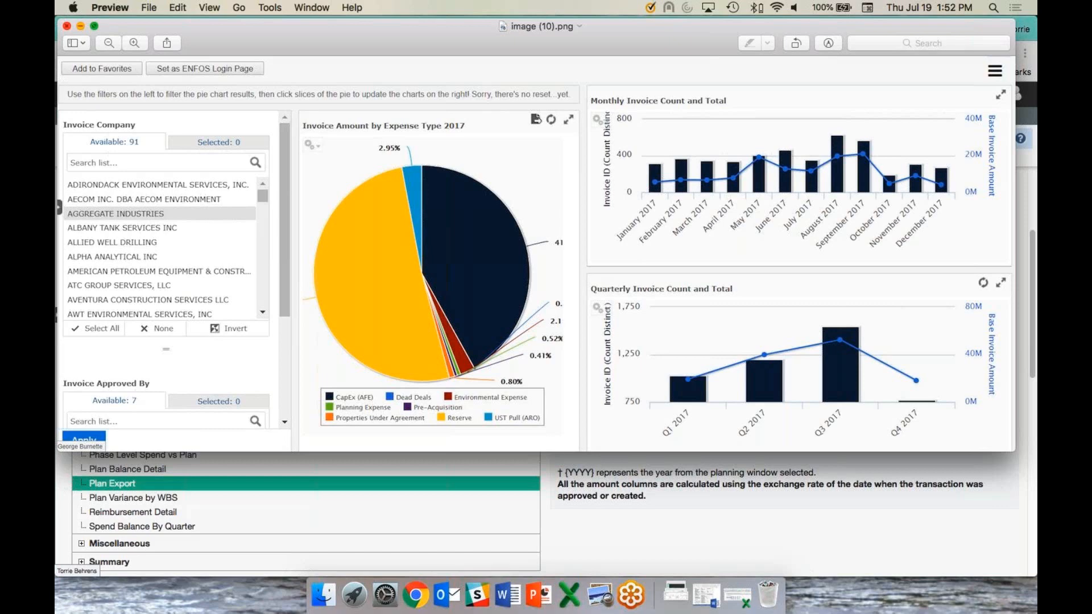
{"action": "left_click", "coordinate": [67, 25]}
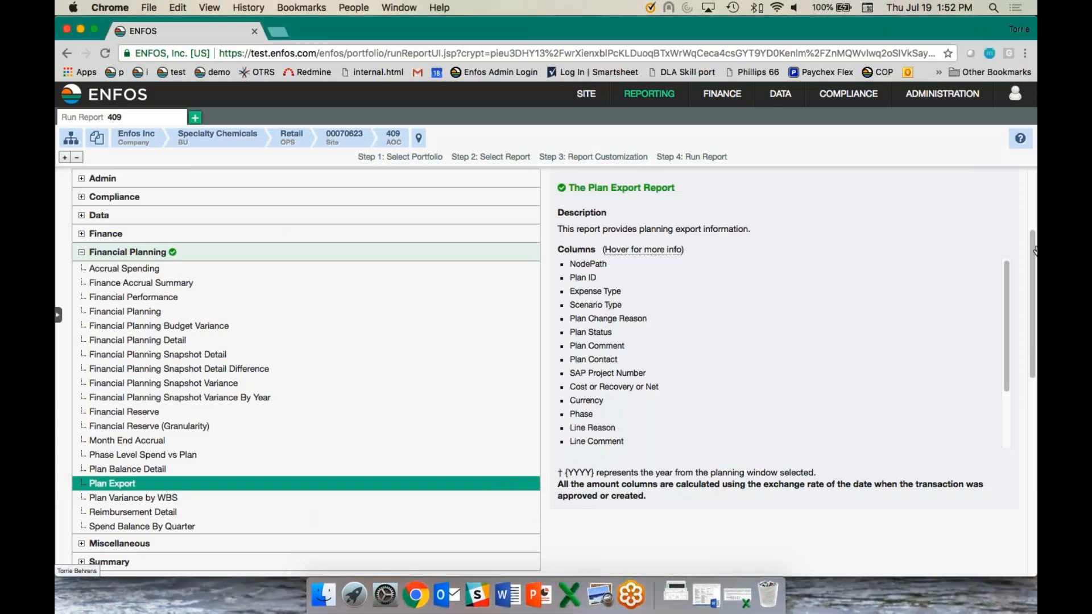
{"action": "scroll", "coordinate": [1035, 208], "scroll_direction": "up", "scroll_amount": 1}
{"action": "scroll", "coordinate": [1035, 207], "scroll_direction": "up", "scroll_amount": 5}
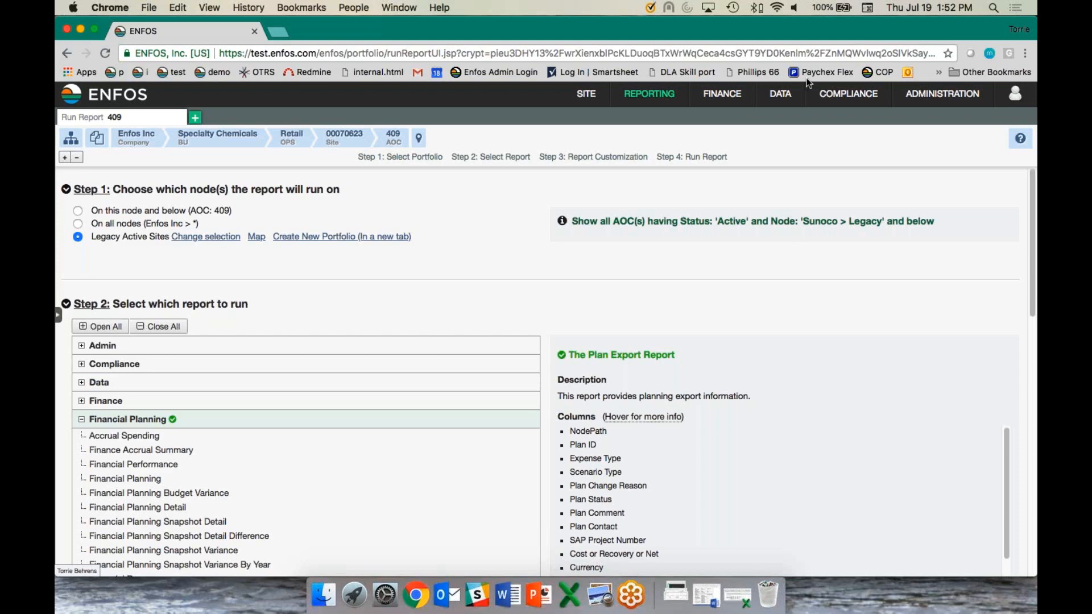
{"action": "left_click", "coordinate": [1025, 32]}
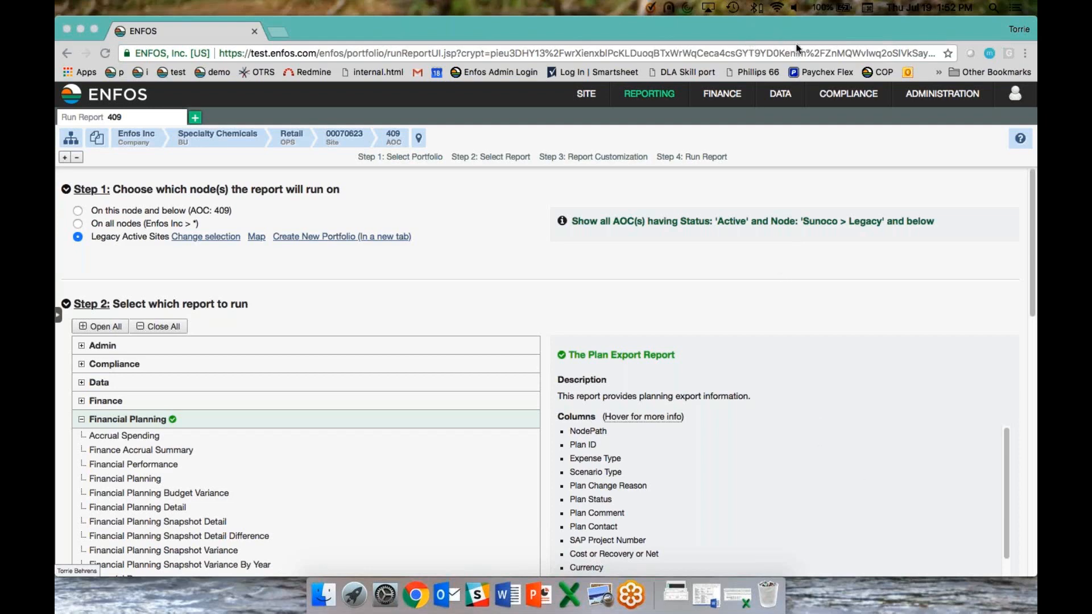
{"action": "left_click", "coordinate": [697, 267]}
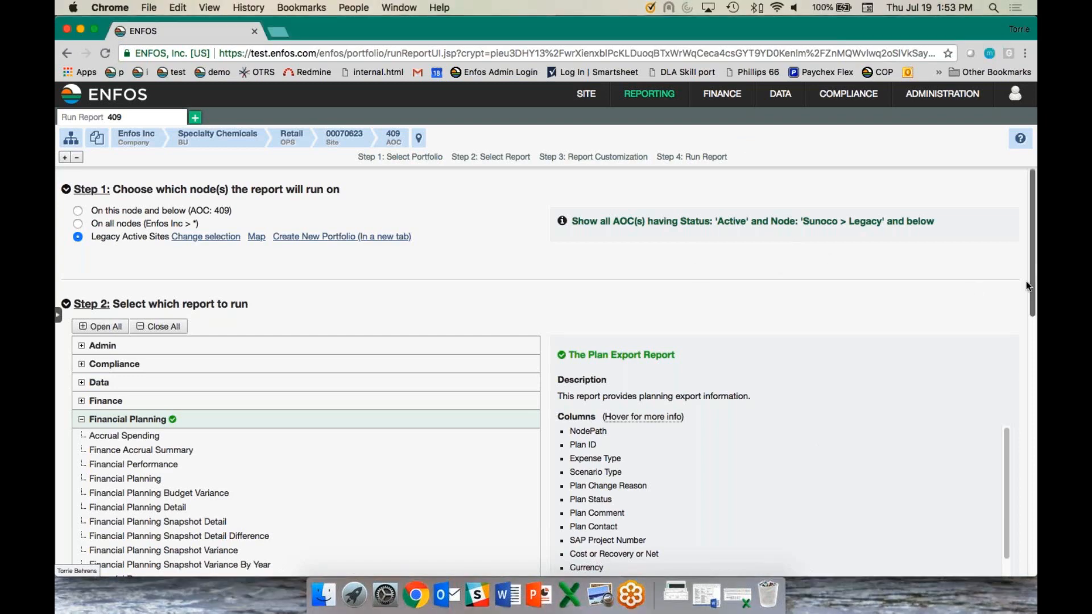
Step: Expand the Admin report category, select the Additional Information Fields report and collapse the category again
{"action": "left_click", "coordinate": [228, 347]}
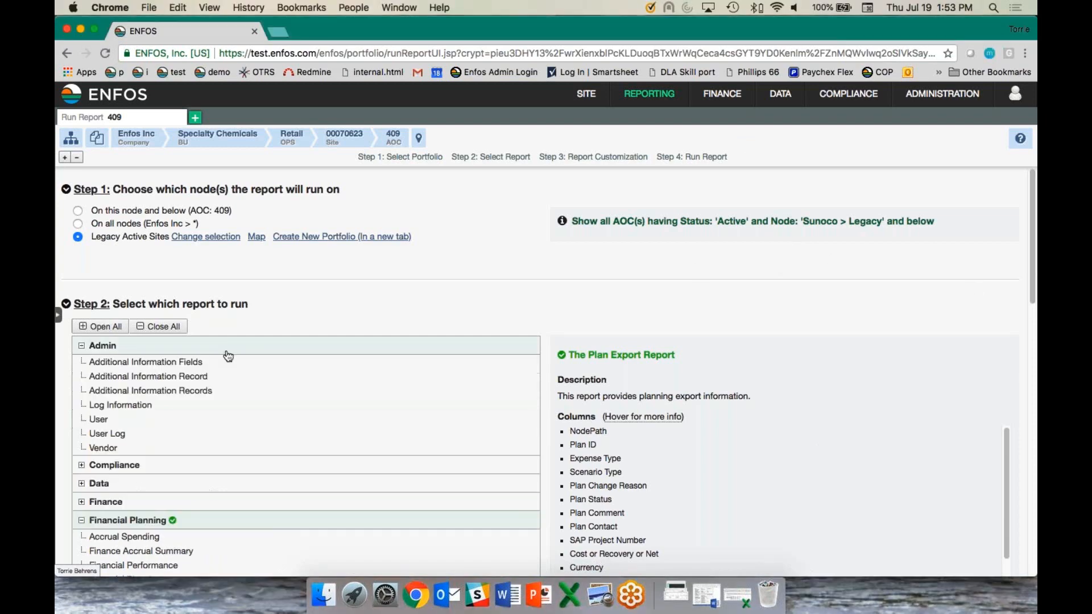
{"action": "left_click", "coordinate": [202, 366]}
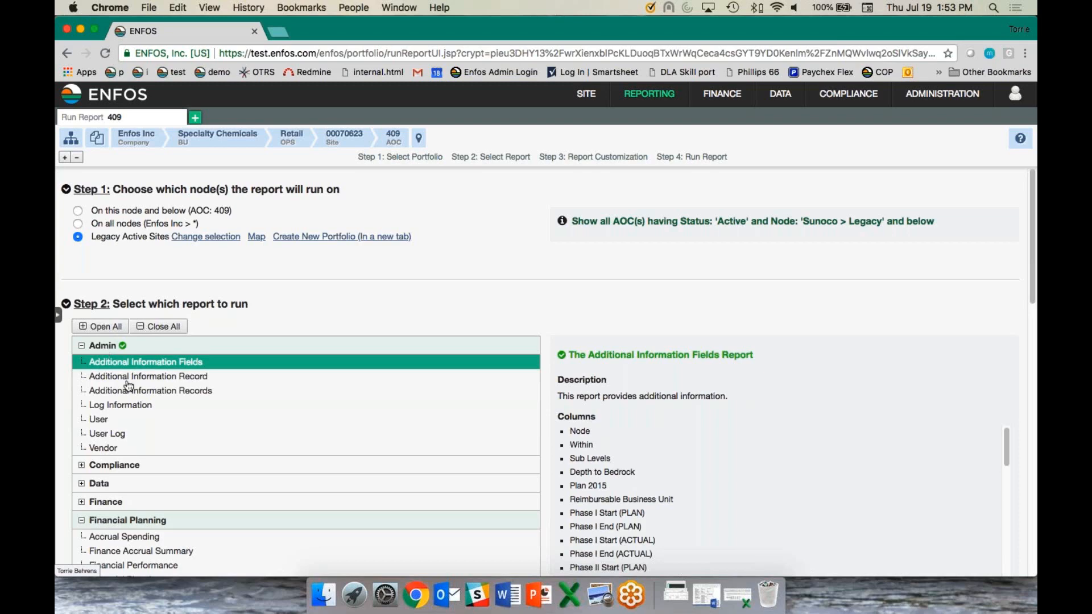
{"action": "left_click", "coordinate": [146, 351]}
{"action": "left_click_drag", "start_coordinate": [1032, 304], "coordinate": [1032, 309]}
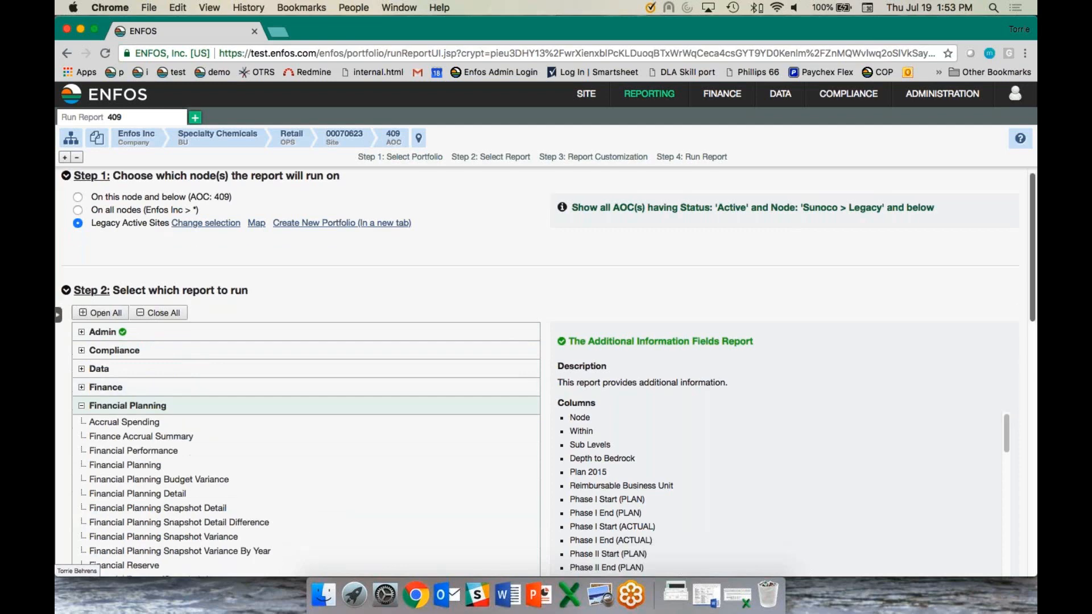
{"action": "left_click_drag", "start_coordinate": [1032, 200], "coordinate": [1035, 245]}
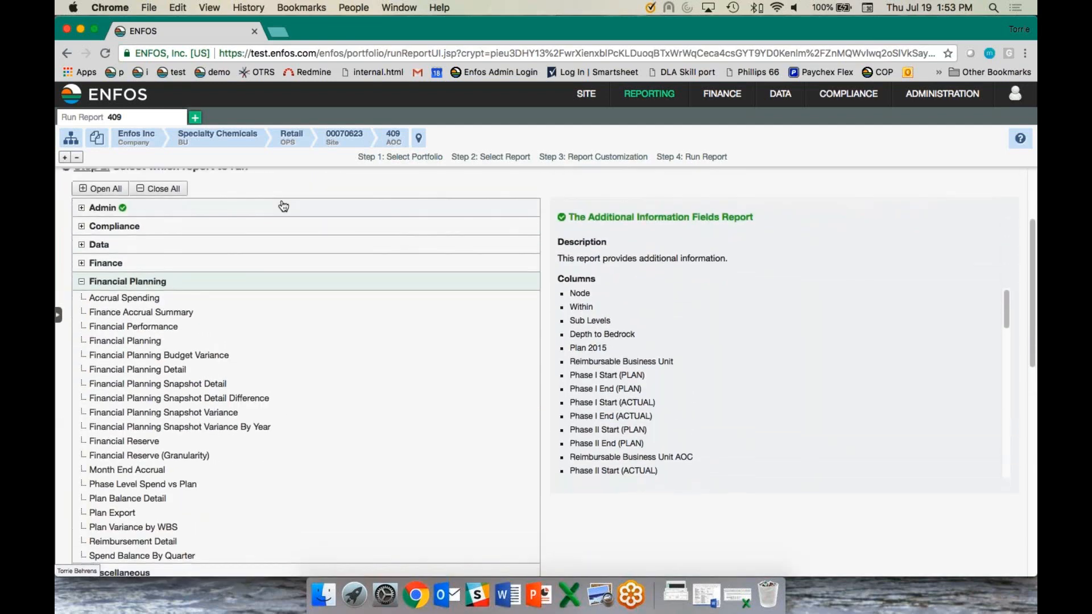
Step: Reopen the Financial Planning category and select the Financial Reserve report
{"action": "left_click", "coordinate": [93, 281]}
{"action": "left_click", "coordinate": [102, 266]}
{"action": "left_click", "coordinate": [102, 267]}
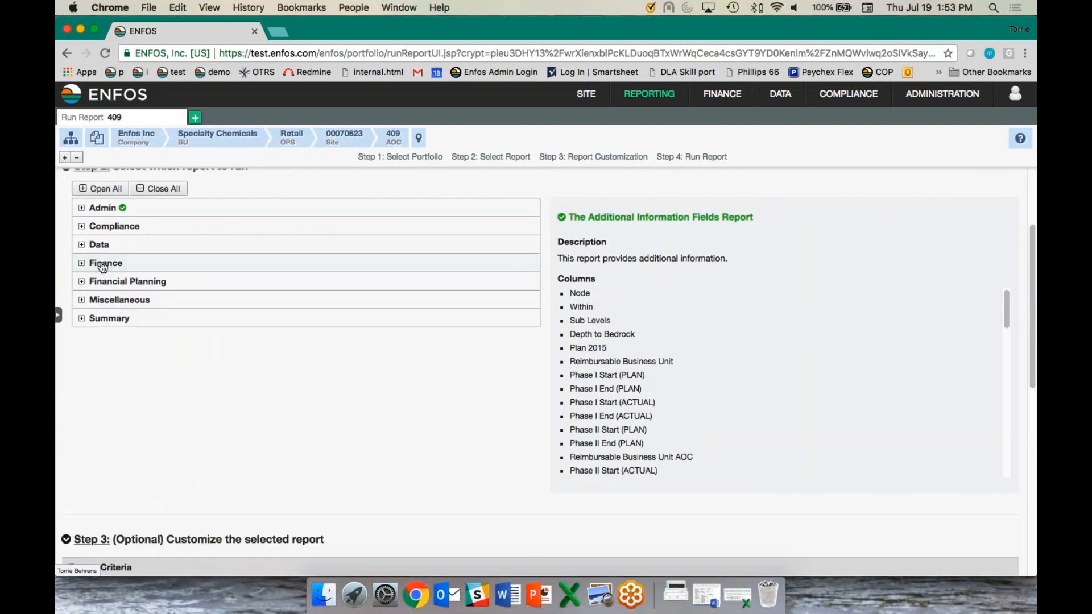
{"action": "left_click", "coordinate": [96, 283]}
{"action": "left_click", "coordinate": [112, 444]}
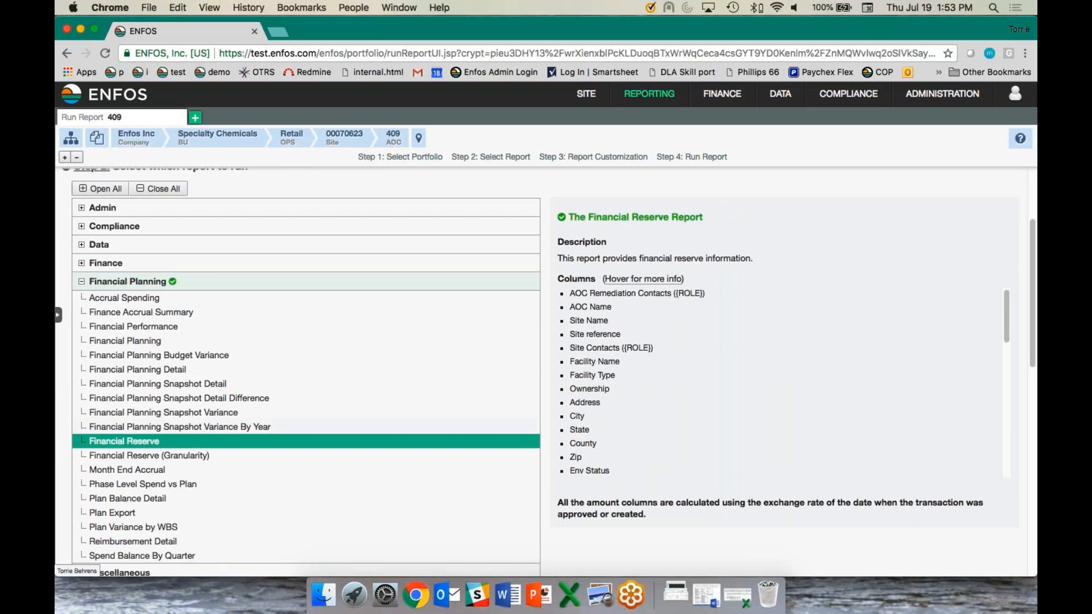
Step: Start a new criterion for the Financial Reserve report and examine its options through Additional Information Fields
{"action": "left_click_drag", "start_coordinate": [1031, 313], "coordinate": [974, 447]}
{"action": "left_click", "coordinate": [136, 422]}
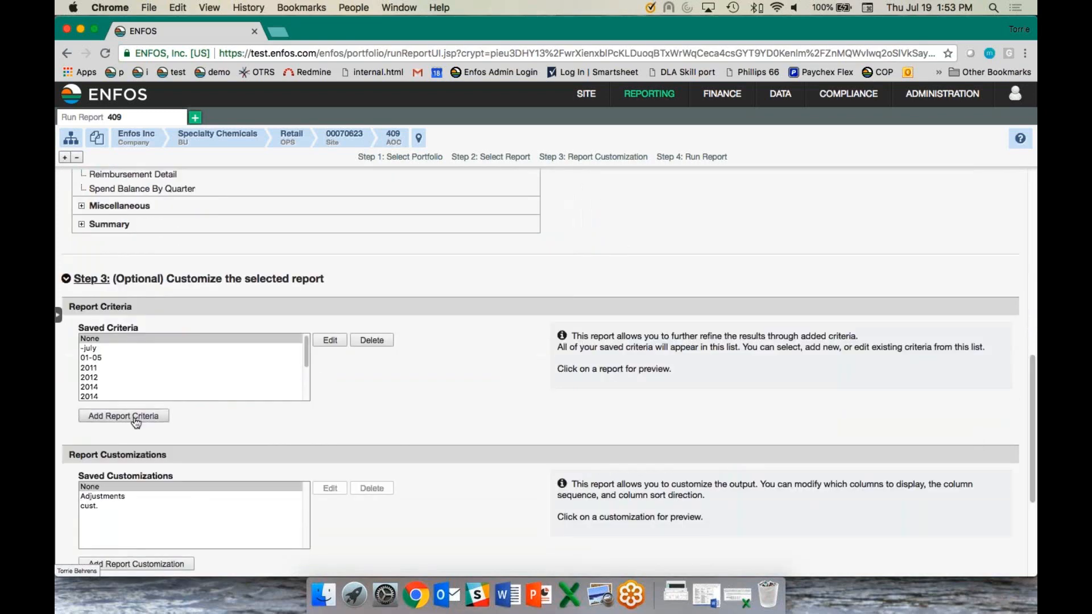
{"action": "left_click", "coordinate": [135, 416]}
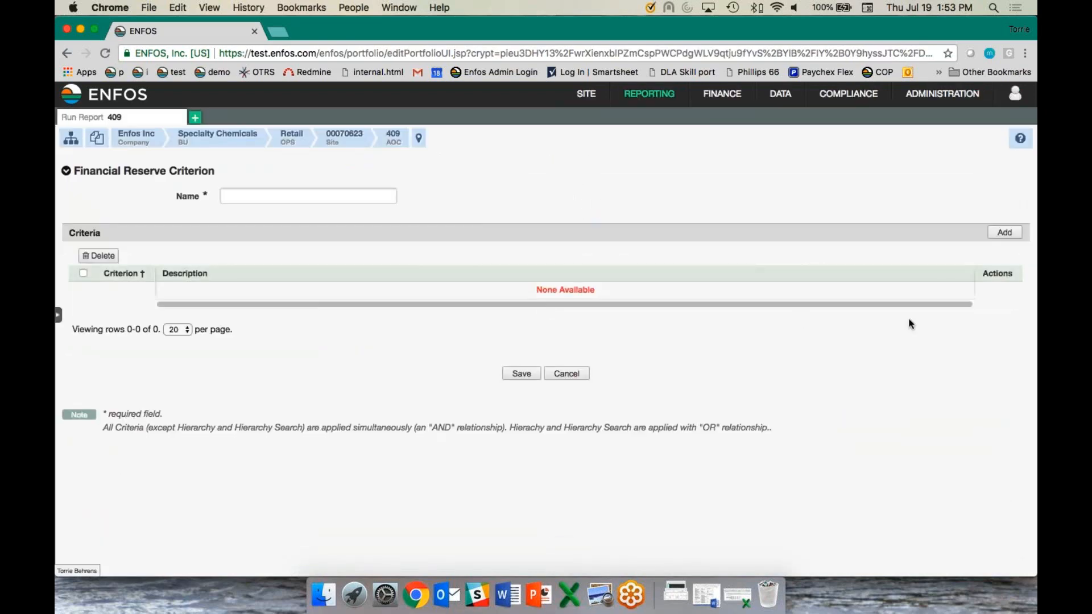
{"action": "left_click", "coordinate": [1003, 235]}
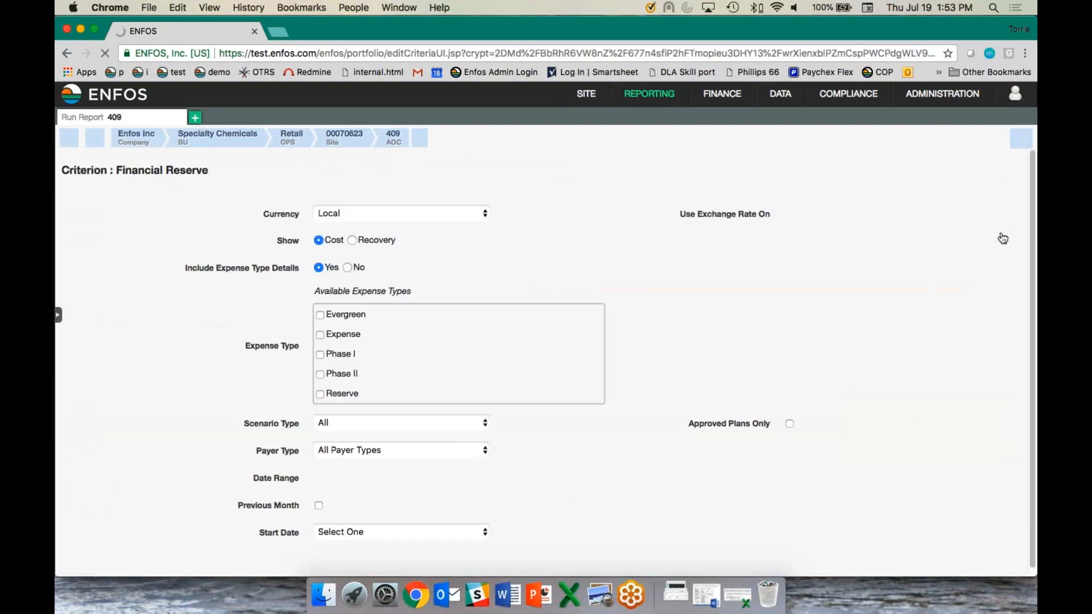
{"action": "scroll", "coordinate": [1003, 409], "scroll_direction": "down", "scroll_amount": 5}
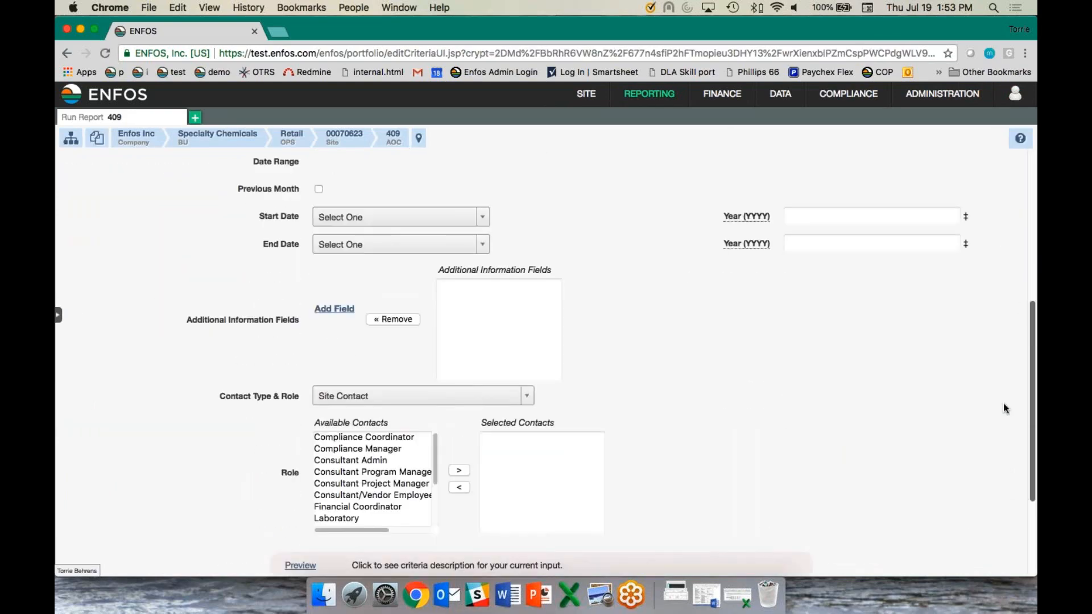
{"action": "scroll", "coordinate": [1002, 408], "scroll_direction": "down", "scroll_amount": 3}
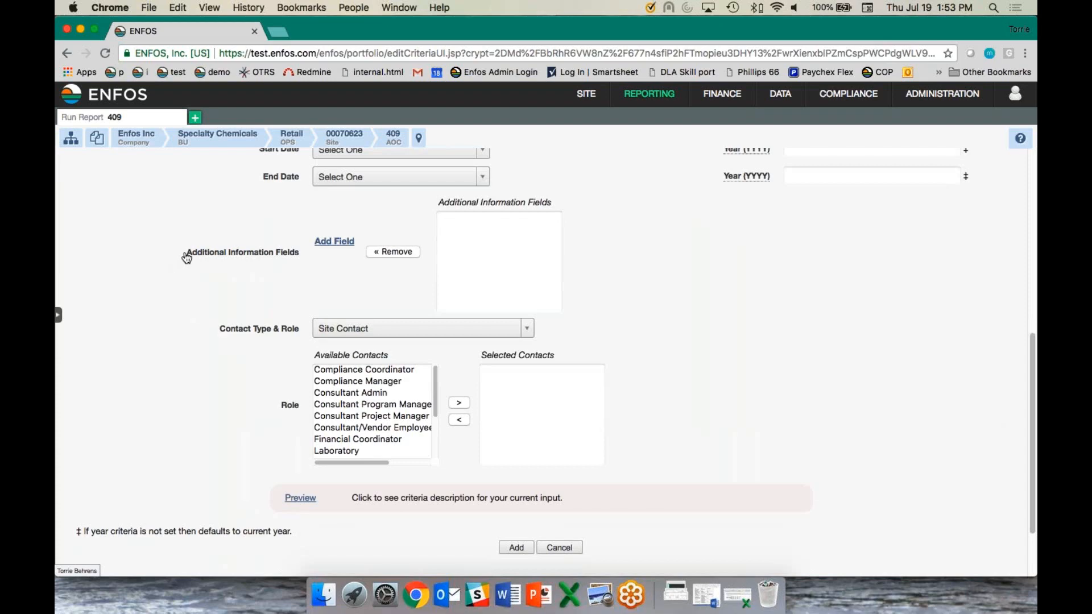
{"action": "left_click_drag", "start_coordinate": [187, 258], "coordinate": [299, 261]}
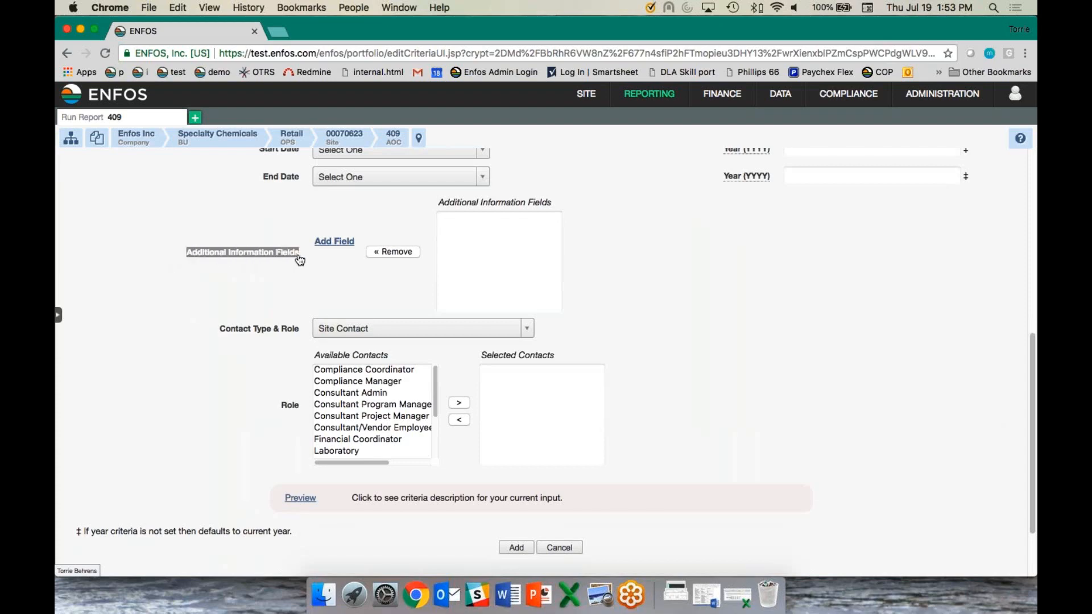
{"action": "left_click", "coordinate": [300, 260]}
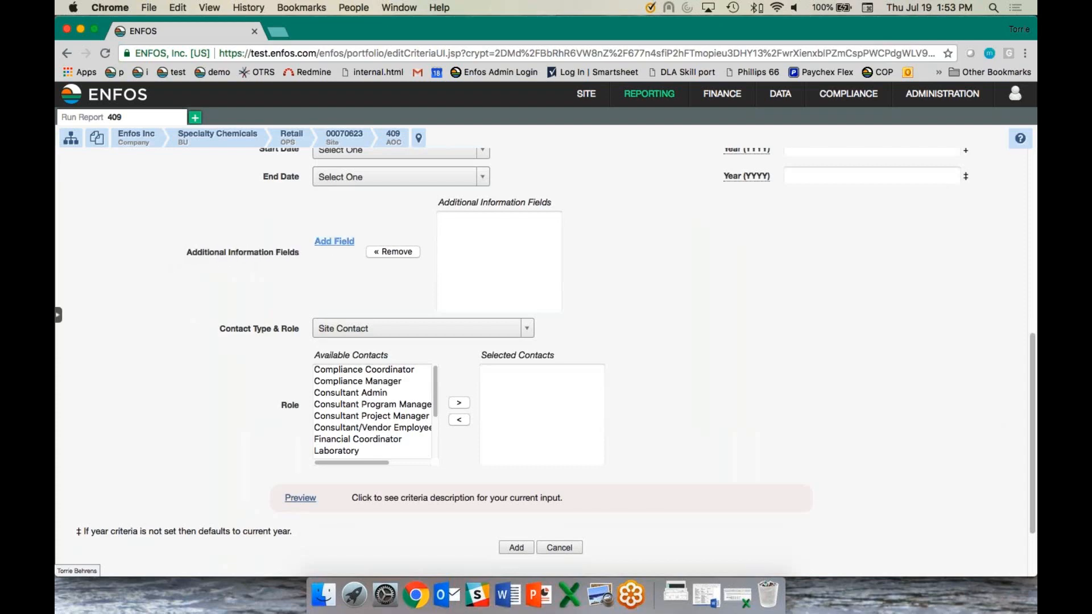
Step: Add After, Average Depth to Water, Block and Chemicals of Concern as additional information fields in the Financial Reserve criterion
{"action": "left_click", "coordinate": [335, 243]}
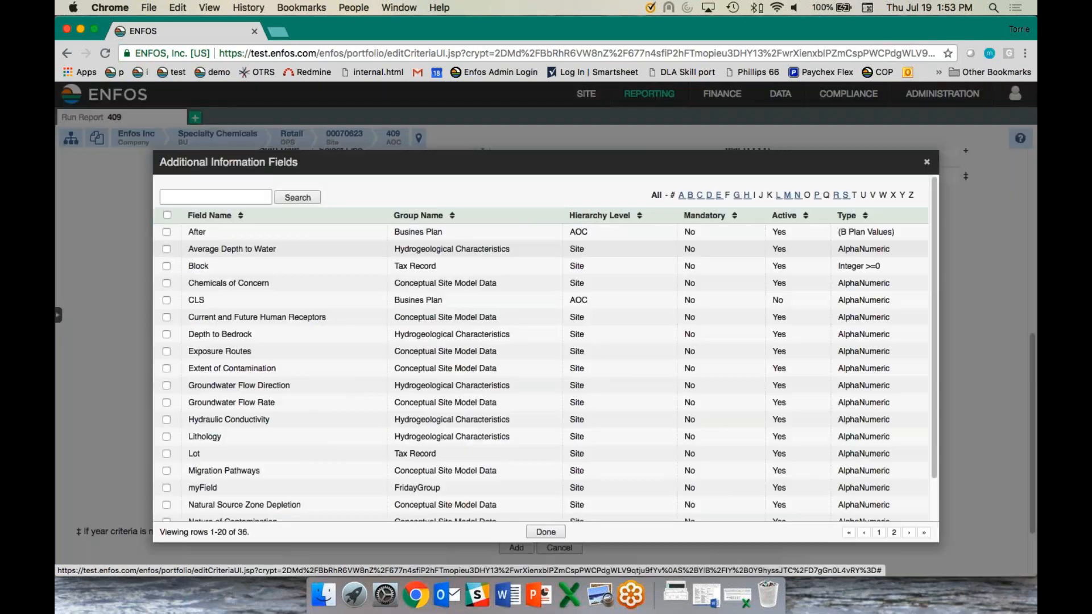
{"action": "left_click", "coordinate": [166, 232]}
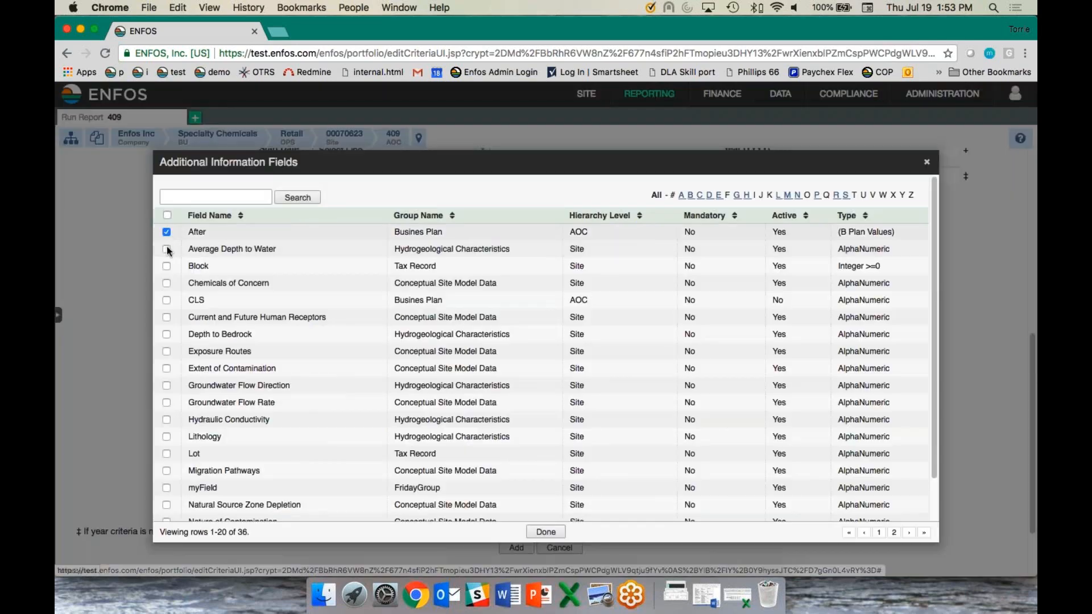
{"action": "left_click", "coordinate": [166, 249]}
{"action": "left_click", "coordinate": [166, 266]}
{"action": "left_click", "coordinate": [166, 283]}
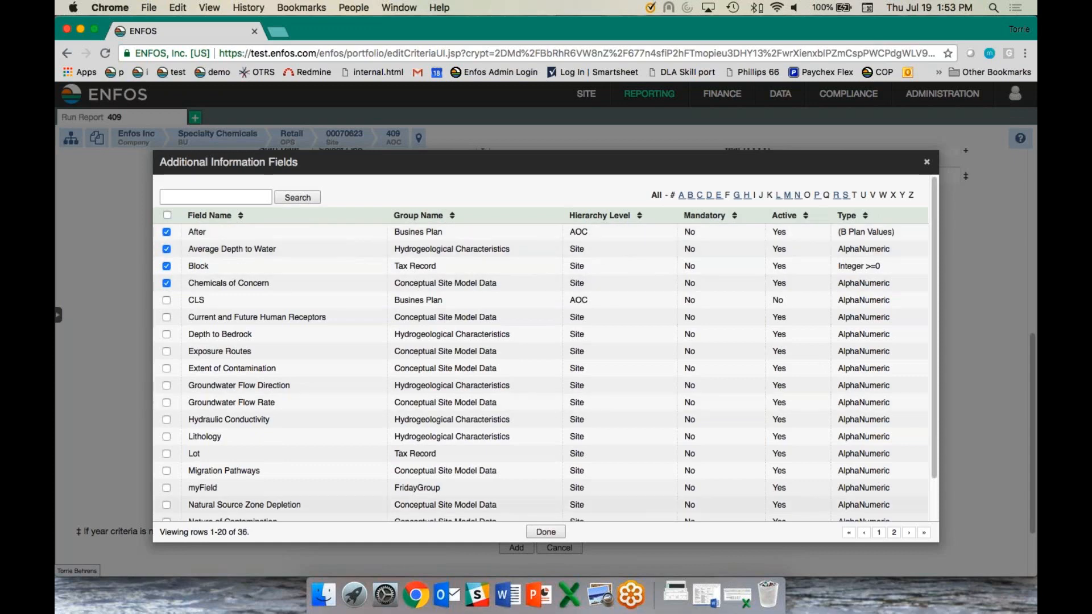
{"action": "left_click", "coordinate": [555, 533]}
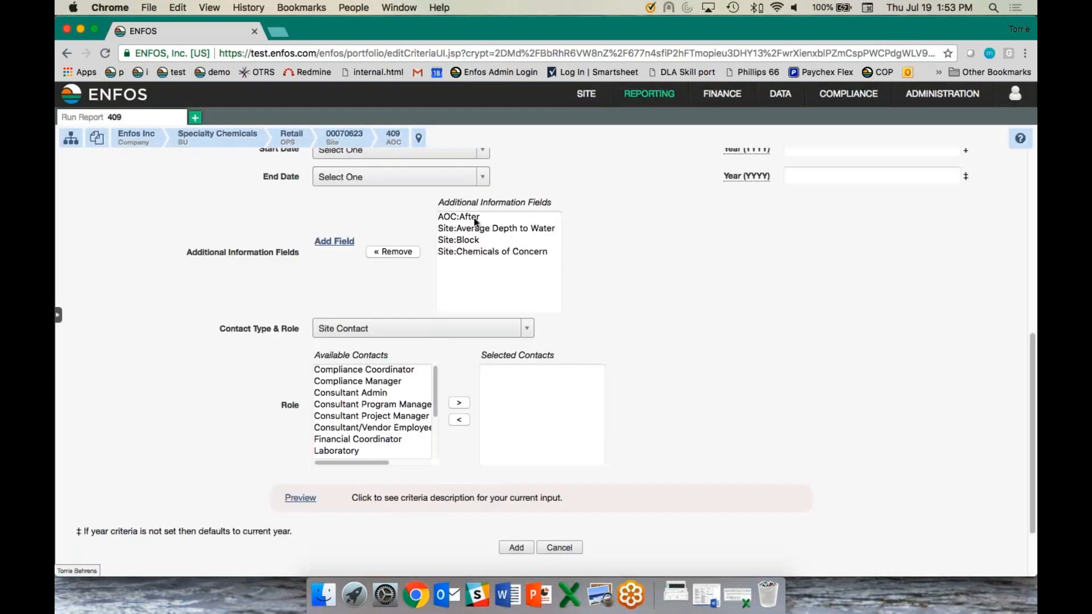
Step: Highlight the four added fields, cancel the Financial Reserve criterion and return to the report setup page
{"action": "left_click_drag", "start_coordinate": [473, 217], "coordinate": [472, 247]}
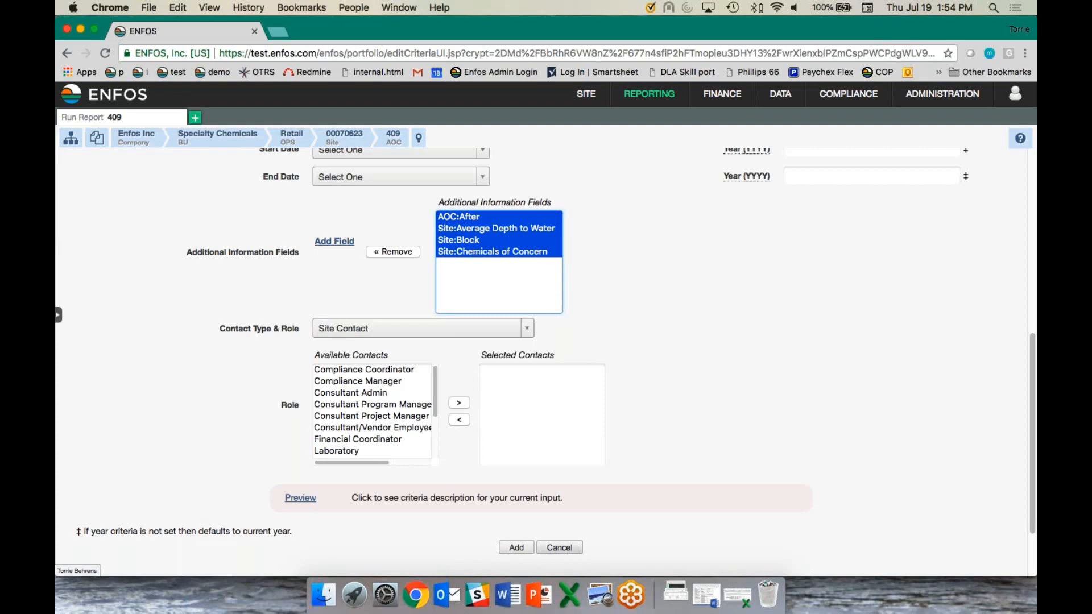
{"action": "left_click", "coordinate": [559, 547]}
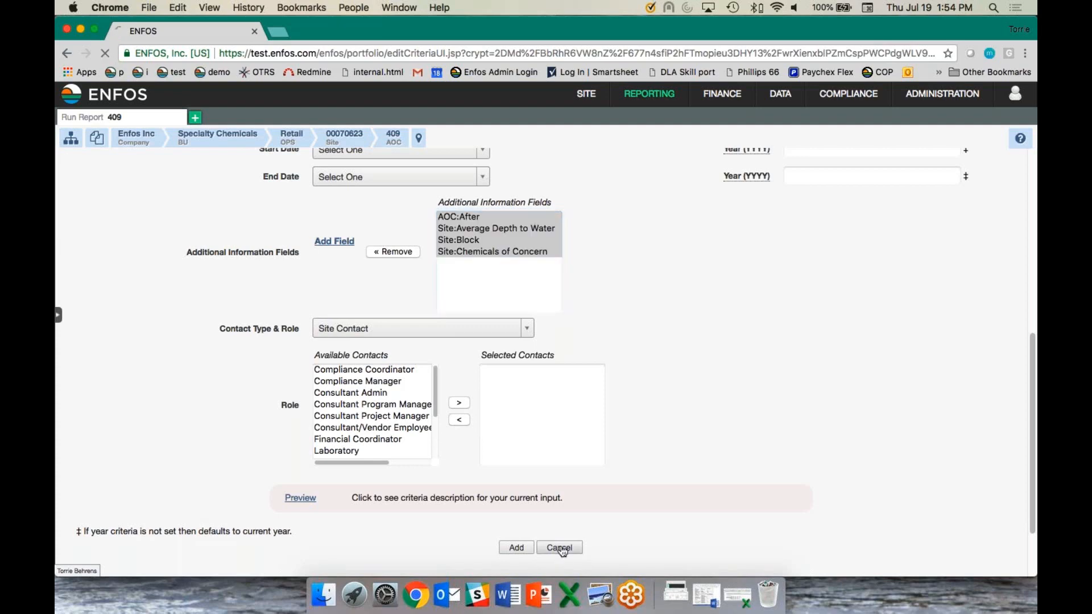
{"action": "left_click", "coordinate": [567, 377]}
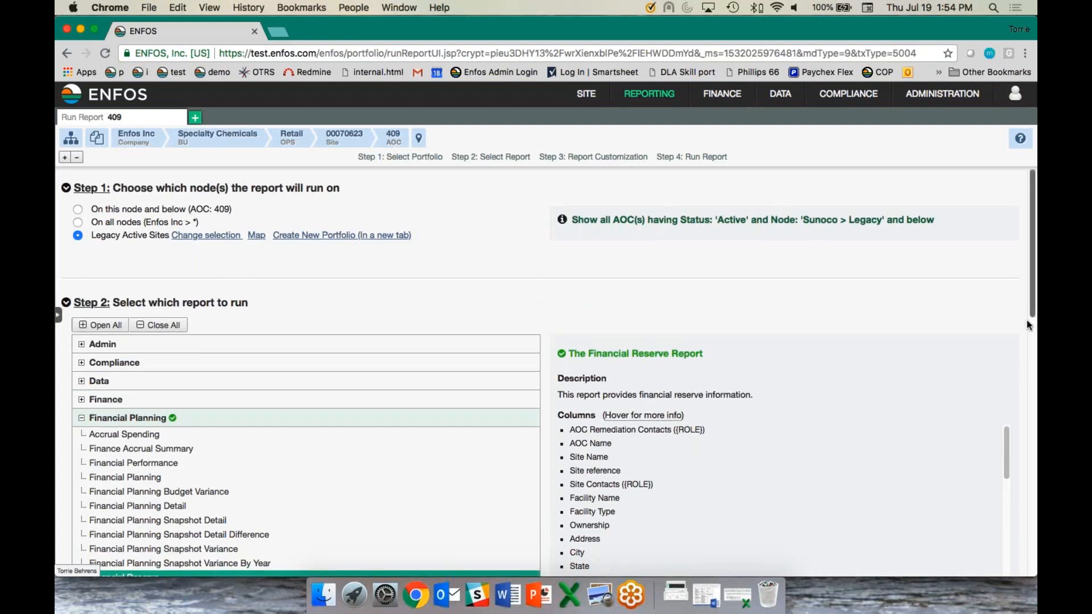
Step: Collapse Financial Planning, expand the Finance category and select the Invoice report
{"action": "left_click_drag", "start_coordinate": [1026, 320], "coordinate": [1012, 369]}
{"action": "left_click", "coordinate": [290, 247]}
{"action": "left_click", "coordinate": [190, 230]}
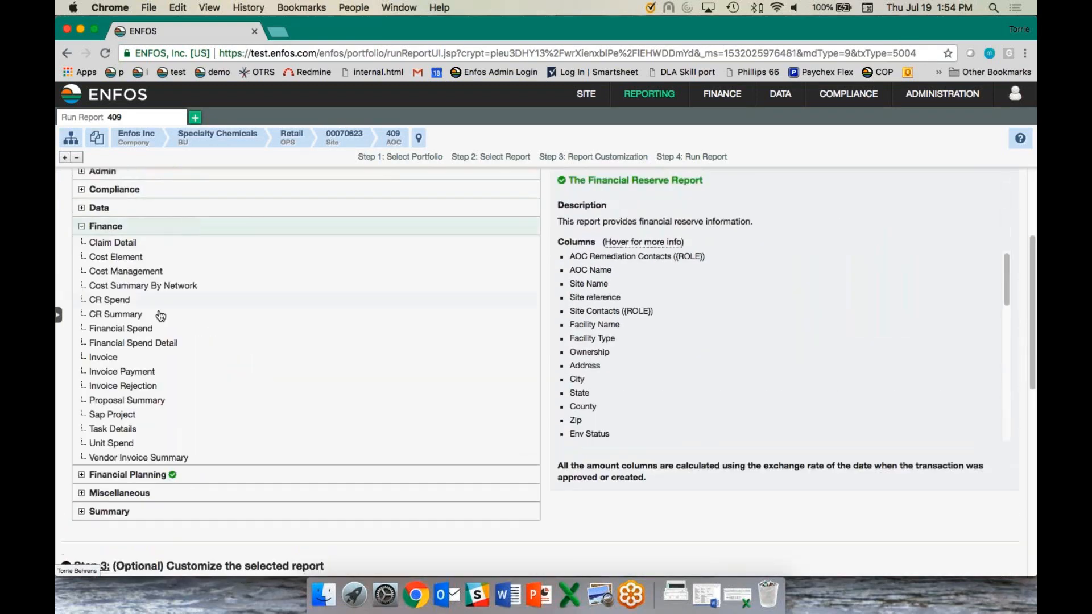
{"action": "left_click", "coordinate": [149, 357]}
Step: Start an Invoice report criterion with Activity as the WBS detail level, and enable Display WBS code, Show Component and Include Task Name
{"action": "left_click_drag", "start_coordinate": [1033, 349], "coordinate": [1024, 445]}
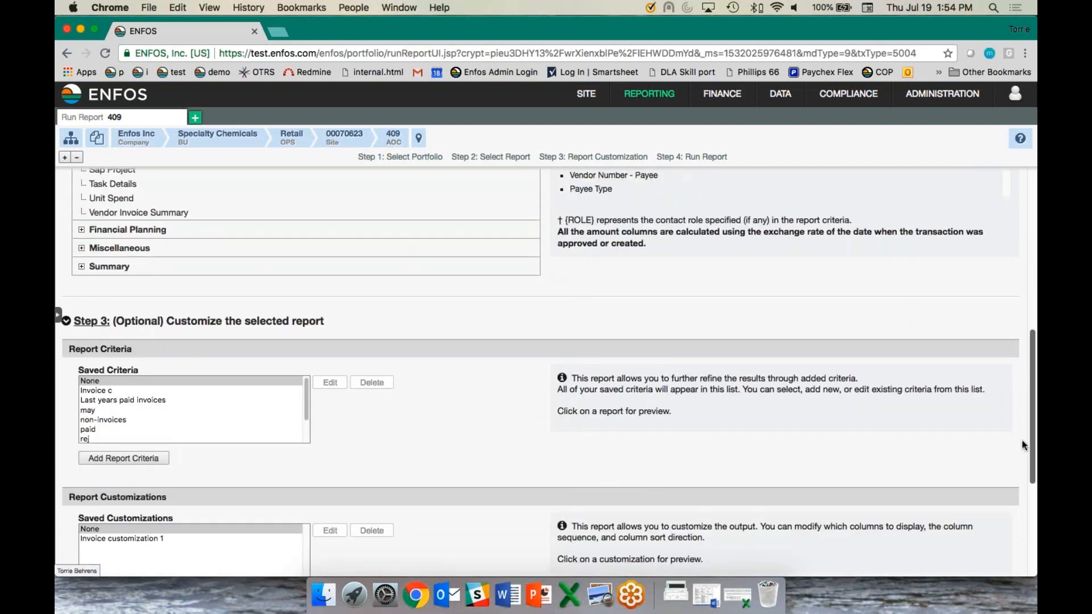
{"action": "left_click", "coordinate": [130, 461]}
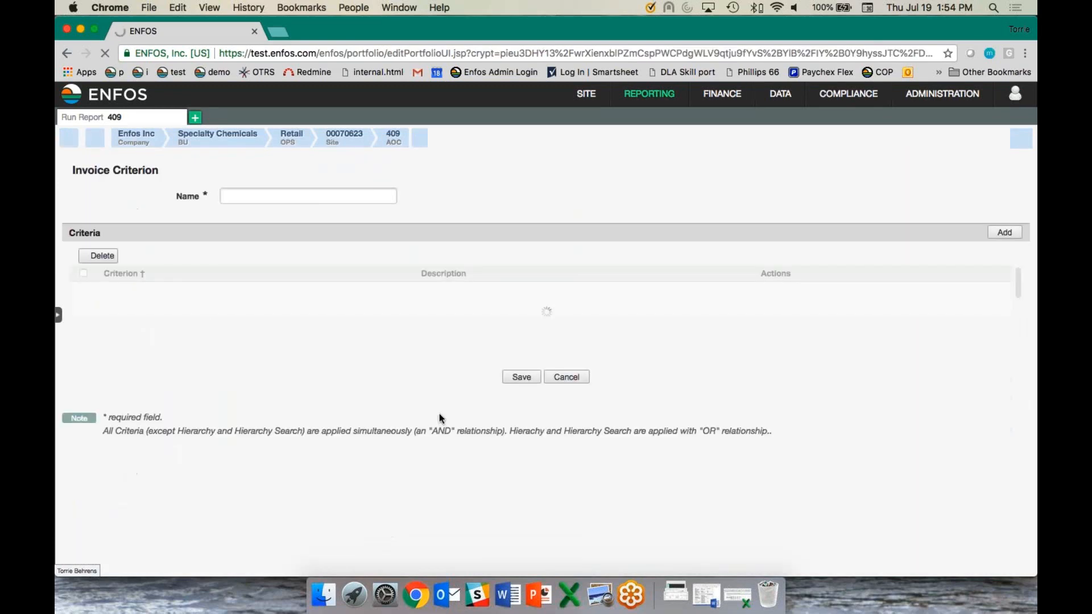
{"action": "left_click", "coordinate": [995, 238]}
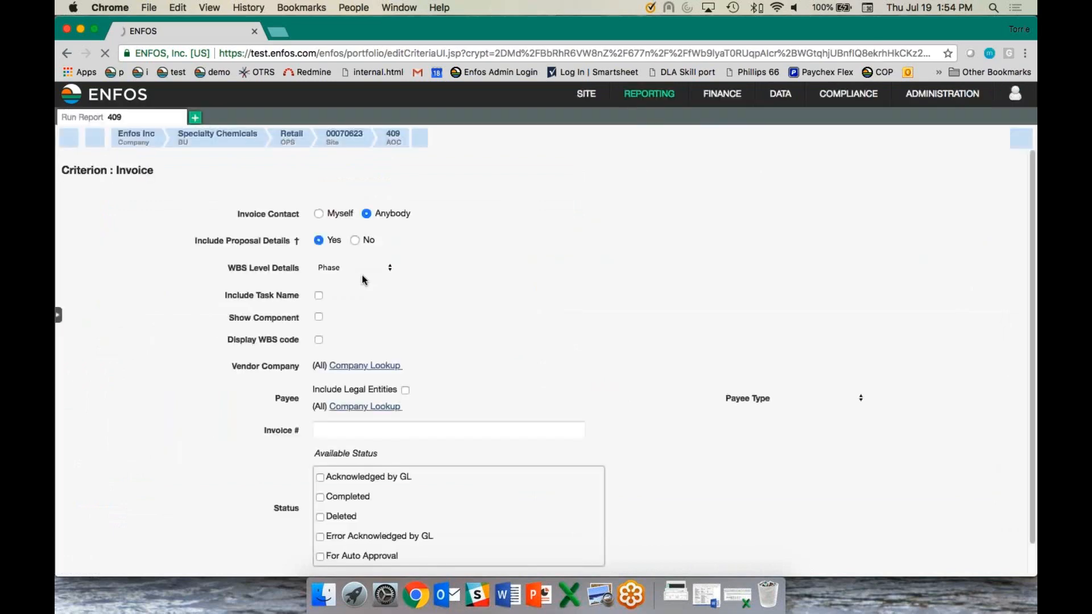
{"action": "left_click", "coordinate": [371, 270]}
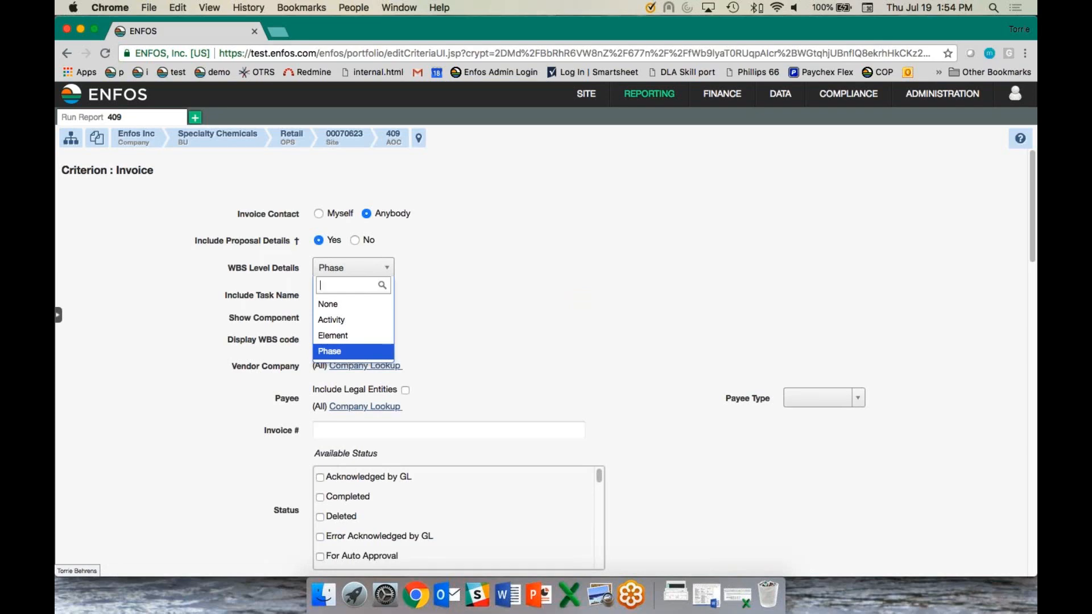
{"action": "left_click", "coordinate": [356, 322]}
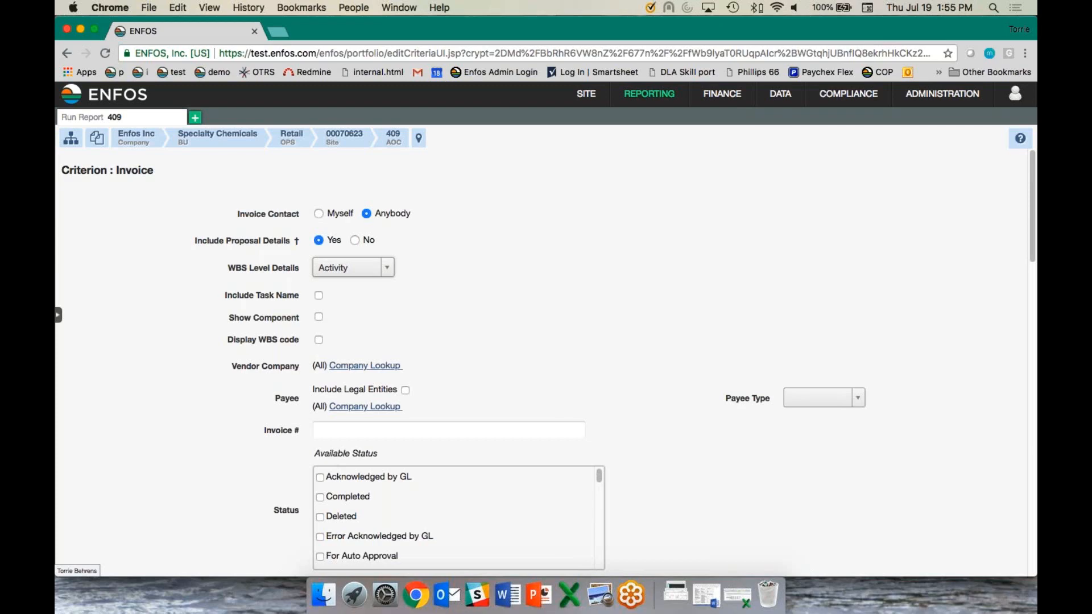
{"action": "left_click", "coordinate": [318, 341]}
{"action": "left_click", "coordinate": [319, 319]}
{"action": "left_click", "coordinate": [318, 295]}
Step: Examine the remaining Invoice criterion options, from status and dates to contact roles, and cancel back to the report setup page
{"action": "scroll", "coordinate": [1024, 273], "scroll_direction": "down", "scroll_amount": 3}
{"action": "scroll", "coordinate": [1023, 282], "scroll_direction": "down", "scroll_amount": 6}
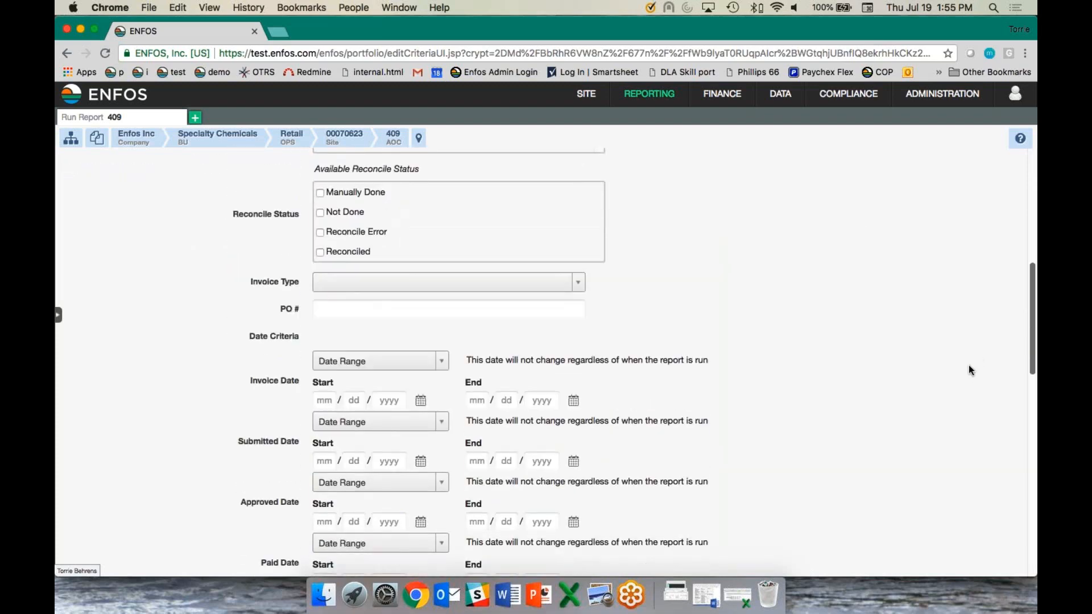
{"action": "scroll", "coordinate": [972, 364], "scroll_direction": "up", "scroll_amount": 7}
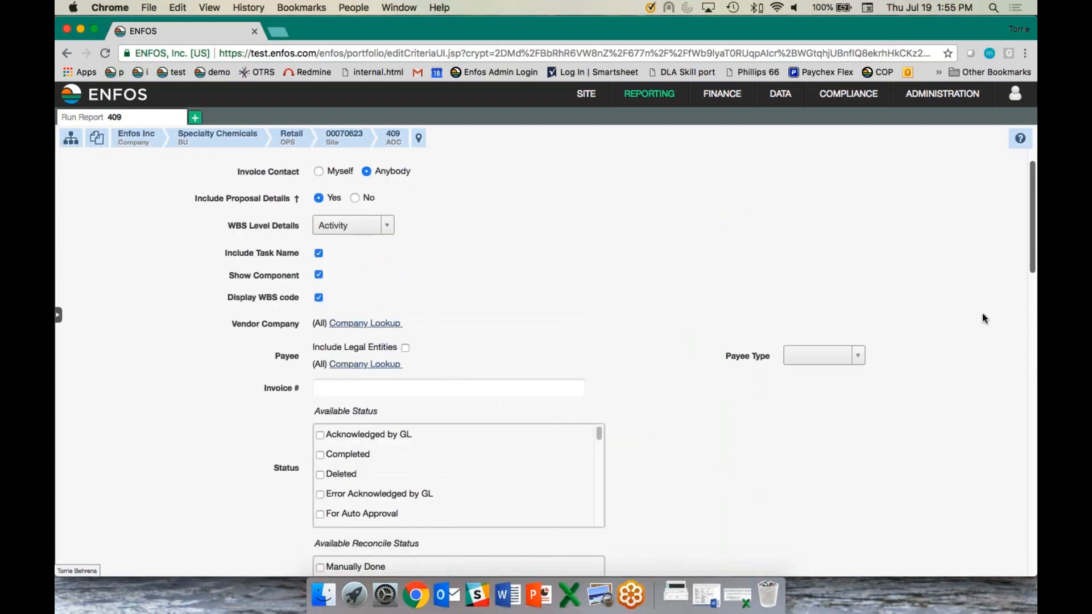
{"action": "scroll", "coordinate": [966, 347], "scroll_direction": "down", "scroll_amount": 11}
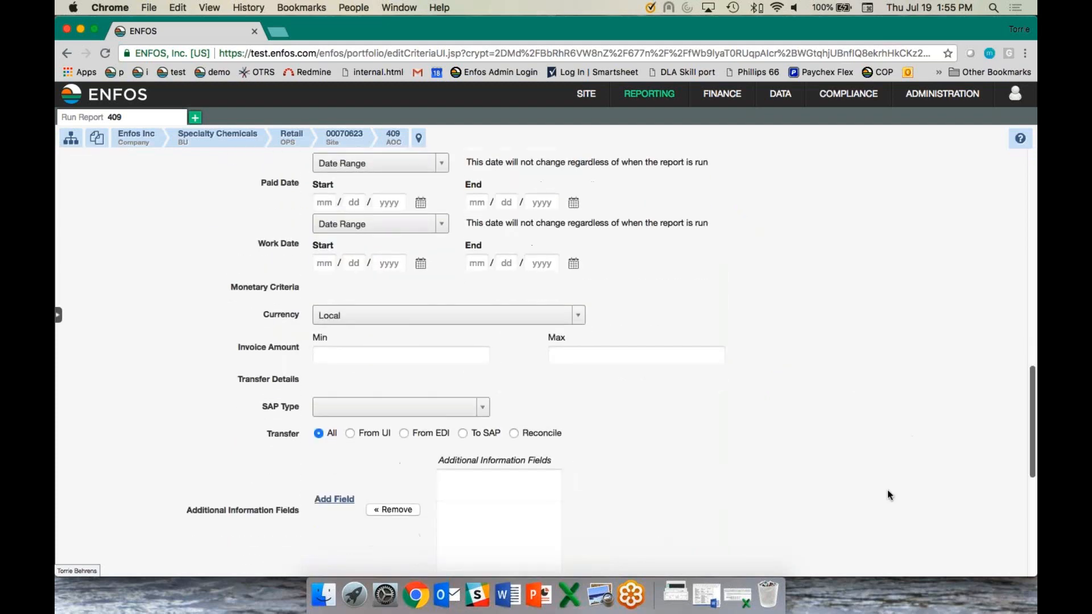
{"action": "scroll", "coordinate": [887, 492], "scroll_direction": "down", "scroll_amount": 2}
{"action": "scroll", "coordinate": [1003, 511], "scroll_direction": "down", "scroll_amount": 1}
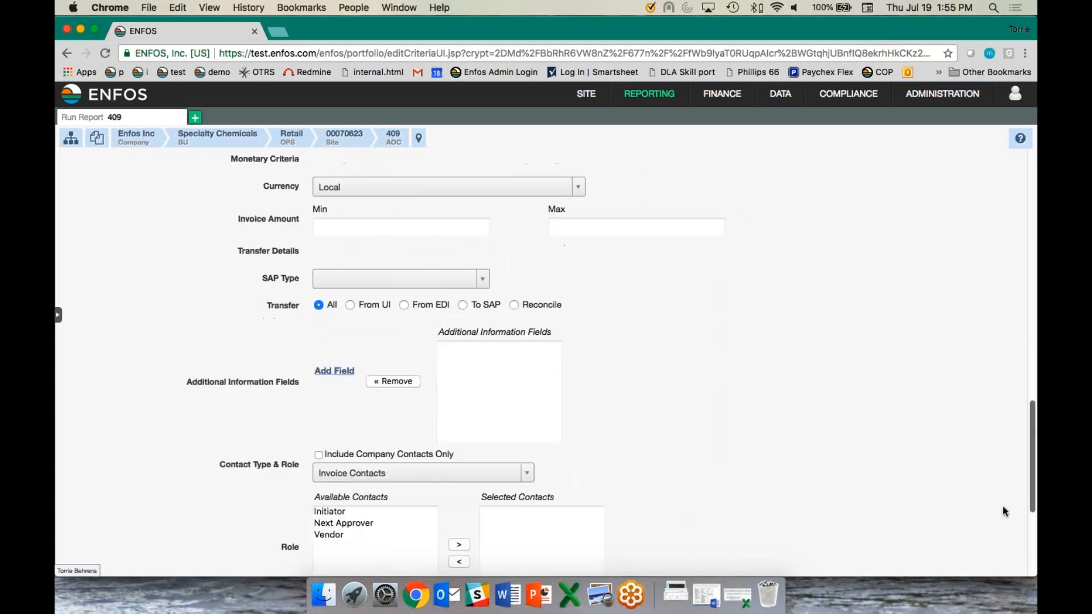
{"action": "scroll", "coordinate": [1003, 514], "scroll_direction": "down", "scroll_amount": 4}
{"action": "left_click", "coordinate": [569, 463]}
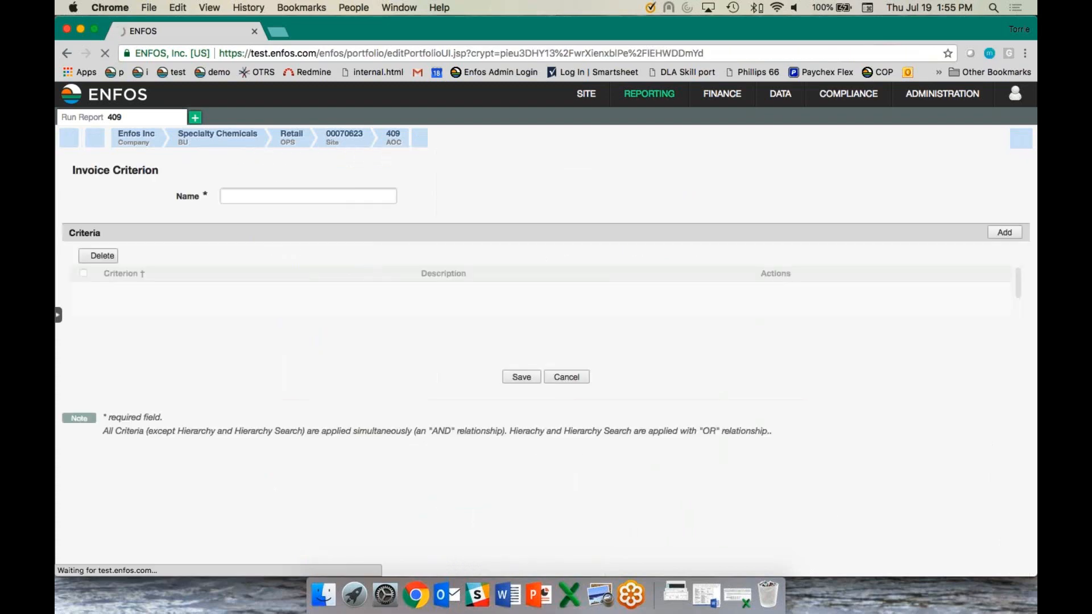
{"action": "left_click", "coordinate": [566, 377]}
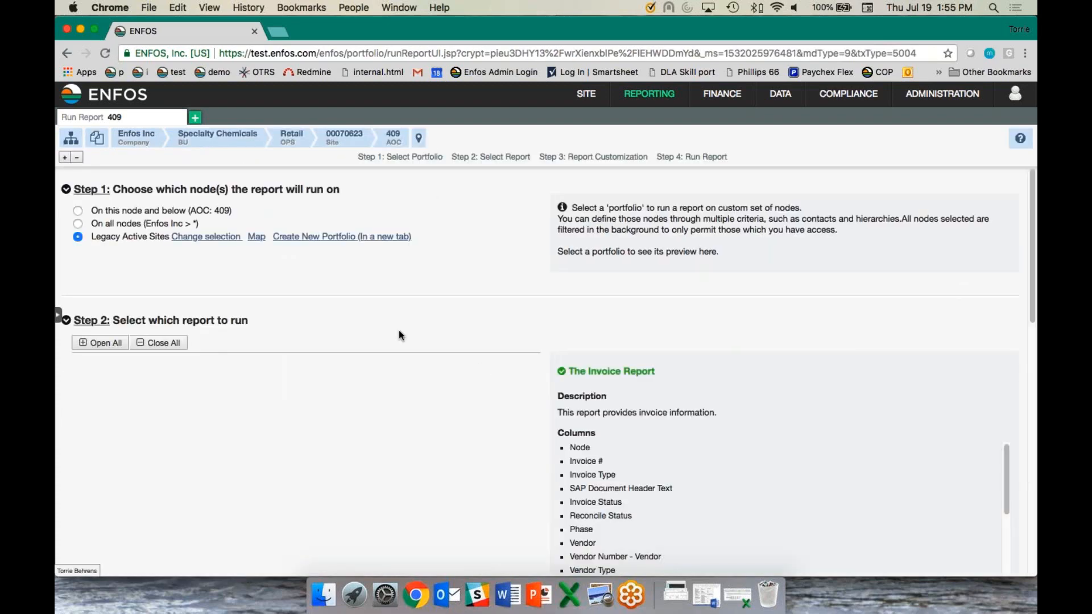
Step: Collapse the Finance category and select the Financial Planning Detail report under Financial Planning
{"action": "left_click", "coordinate": [171, 400]}
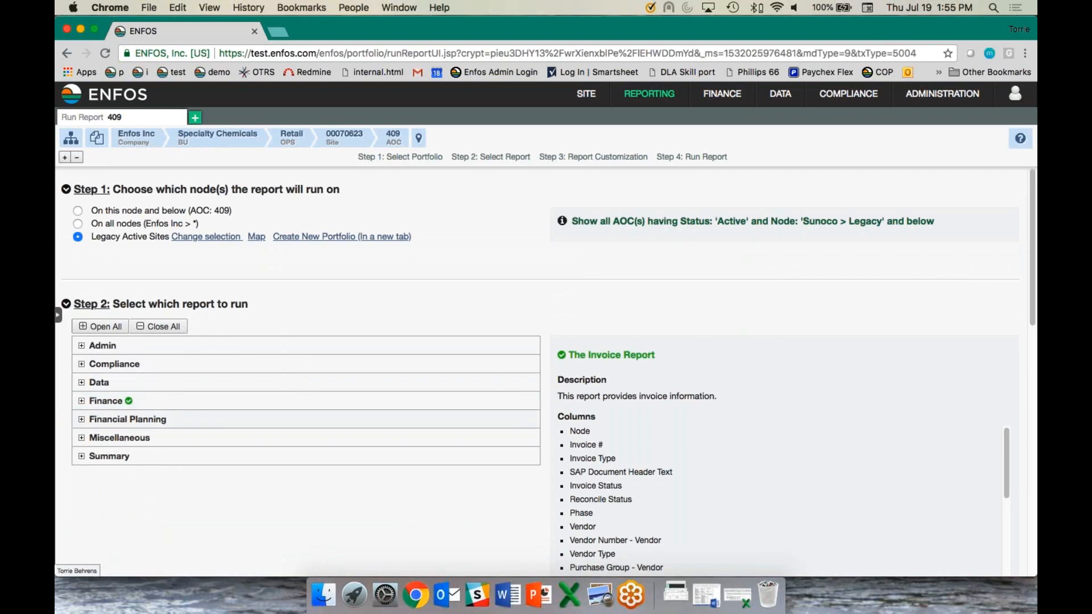
{"action": "left_click", "coordinate": [164, 423]}
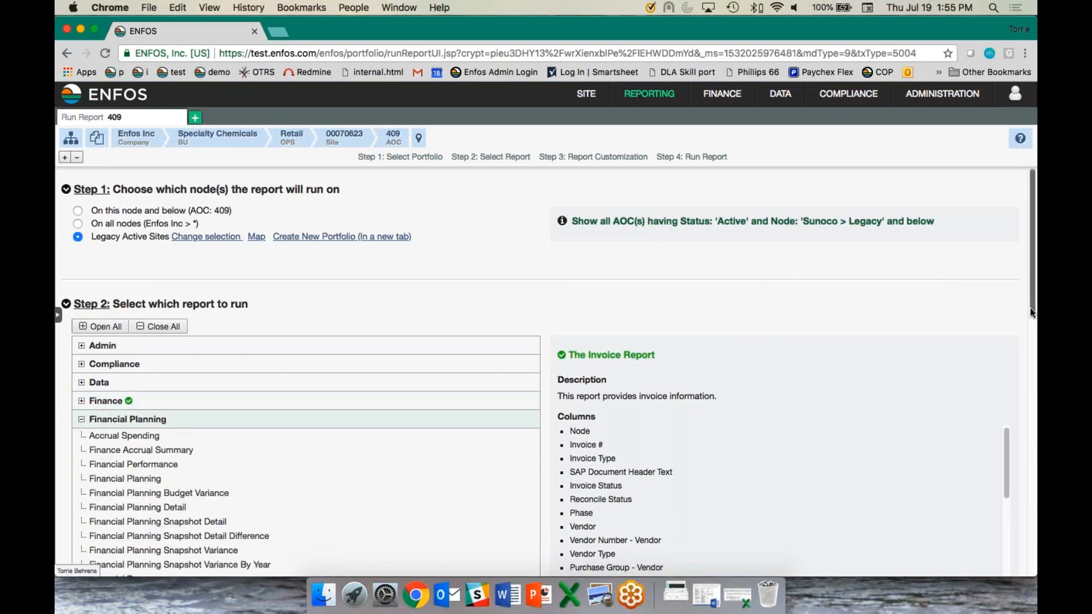
{"action": "left_click_drag", "start_coordinate": [1029, 308], "coordinate": [1017, 367]}
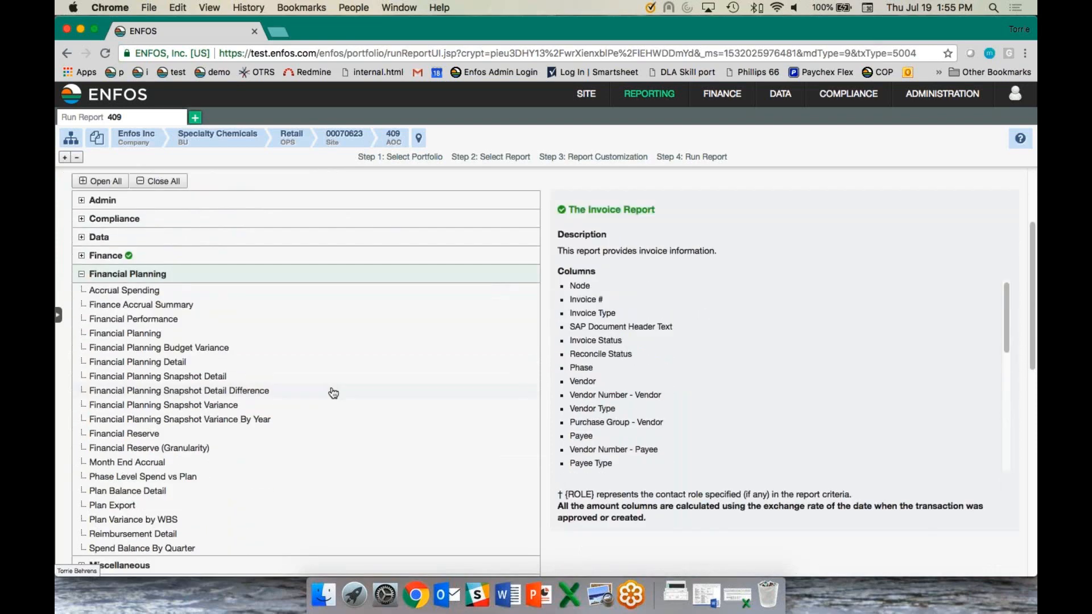
{"action": "left_click", "coordinate": [236, 363]}
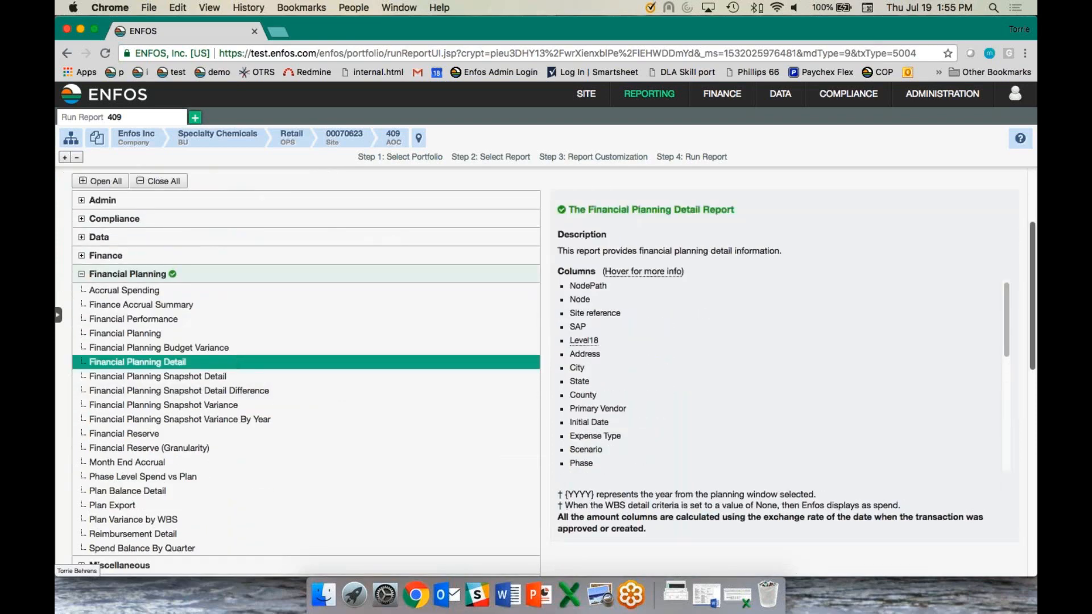
Step: Start a new criterion for the Financial Planning Detail report and examine its expense, scenario and date options
{"action": "left_click_drag", "start_coordinate": [1025, 323], "coordinate": [969, 433]}
{"action": "left_click", "coordinate": [123, 457]}
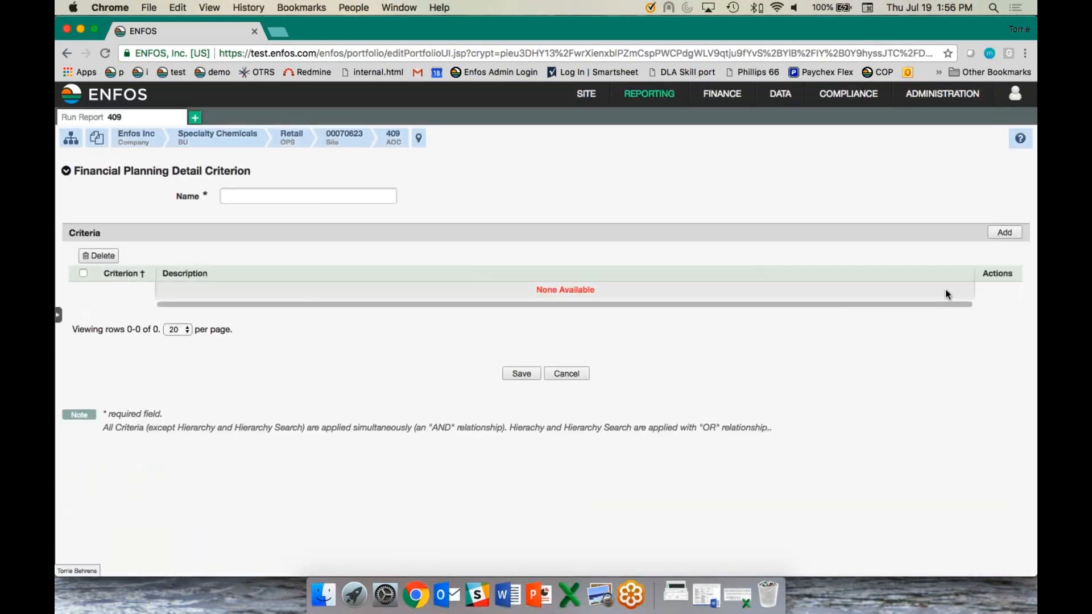
{"action": "left_click", "coordinate": [1002, 233]}
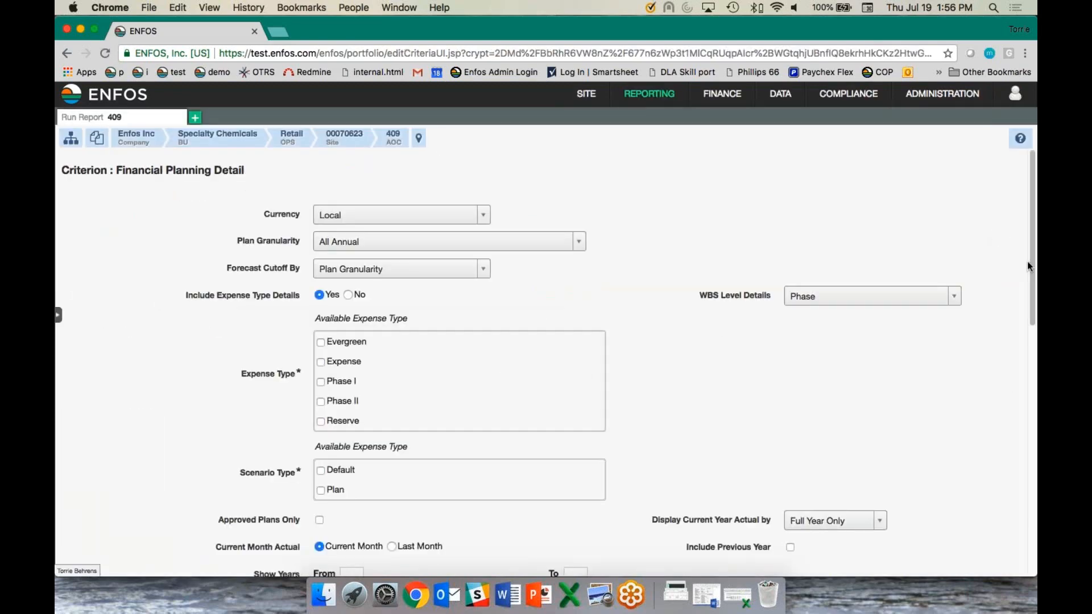
{"action": "left_click_drag", "start_coordinate": [1024, 271], "coordinate": [992, 341]}
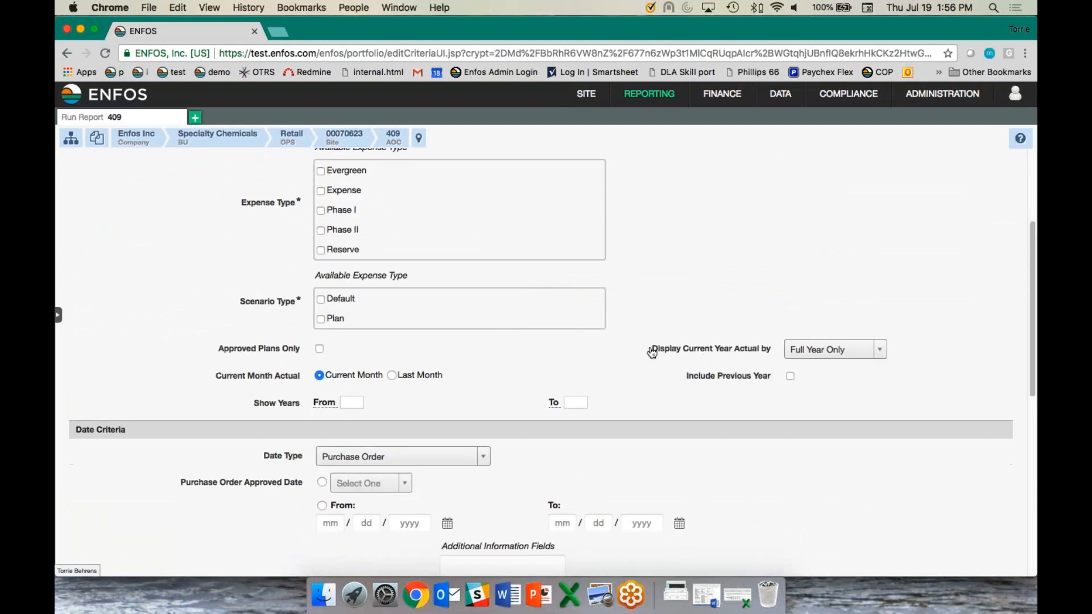
Step: Set Display Current Year Actual by to Month in the Financial Planning Detail criterion
{"action": "left_click_drag", "start_coordinate": [652, 348], "coordinate": [773, 355]}
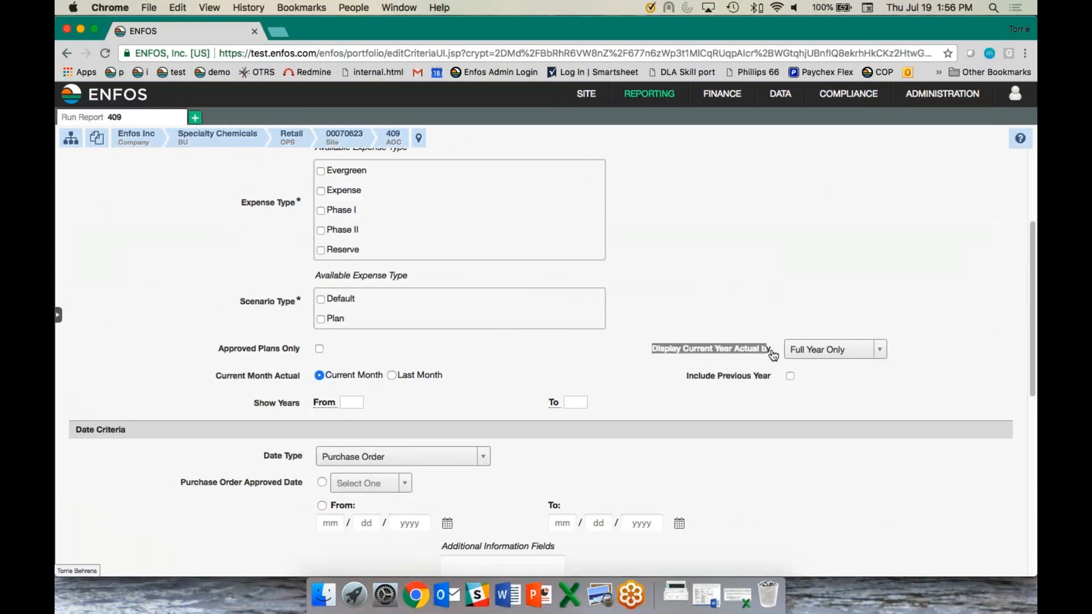
{"action": "left_click", "coordinate": [773, 355]}
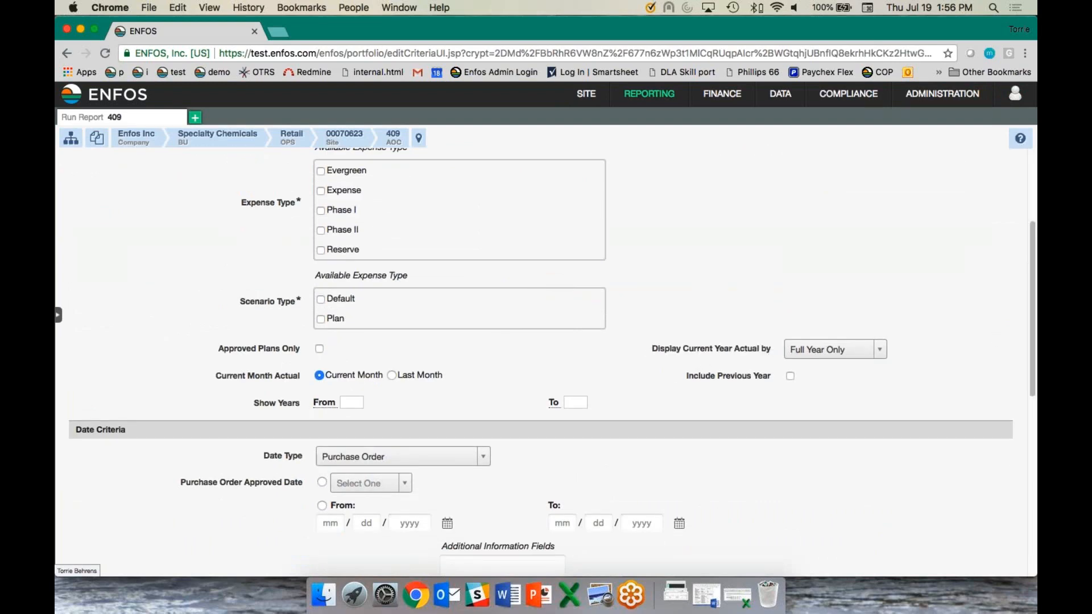
{"action": "left_click", "coordinate": [819, 355]}
{"action": "left_click", "coordinate": [807, 414]}
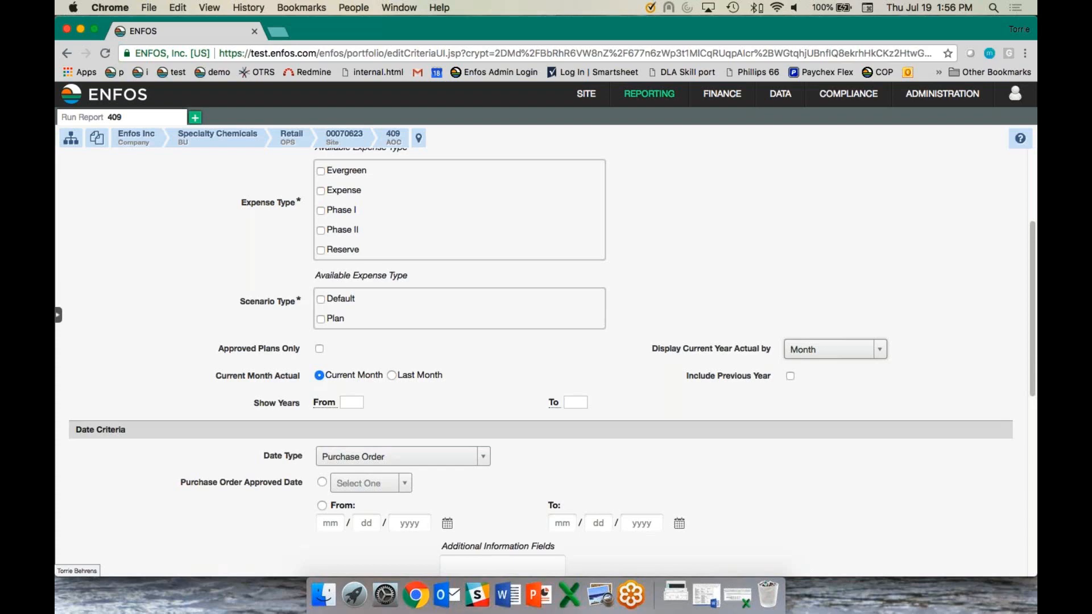
Step: Go to My Reports and examine the criterion description and report customization of the favorite "All Enfos Paid invoices last year"
{"action": "mouse_move", "coordinate": [676, 104]}
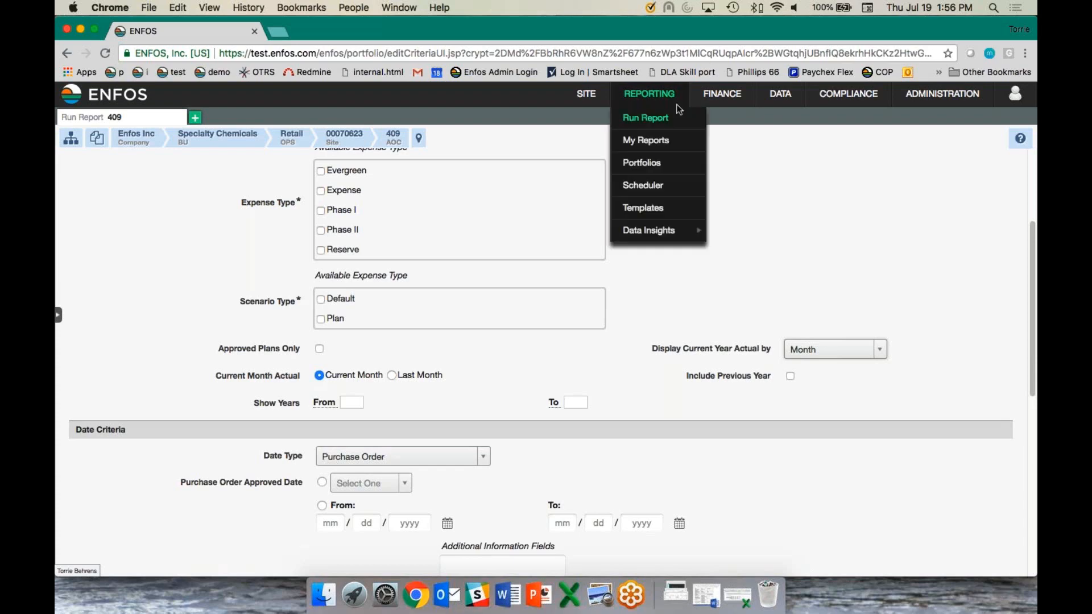
{"action": "left_click", "coordinate": [671, 141]}
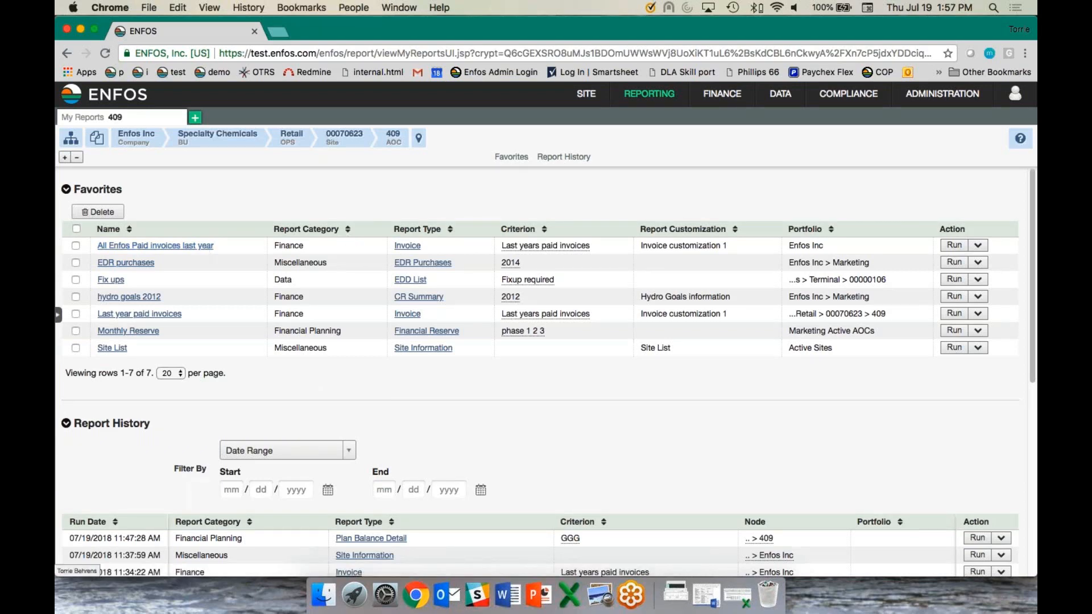
{"action": "left_click", "coordinate": [77, 246]}
{"action": "left_click", "coordinate": [77, 246]}
{"action": "left_click_drag", "start_coordinate": [501, 246], "coordinate": [639, 251]}
{"action": "left_click", "coordinate": [735, 246]}
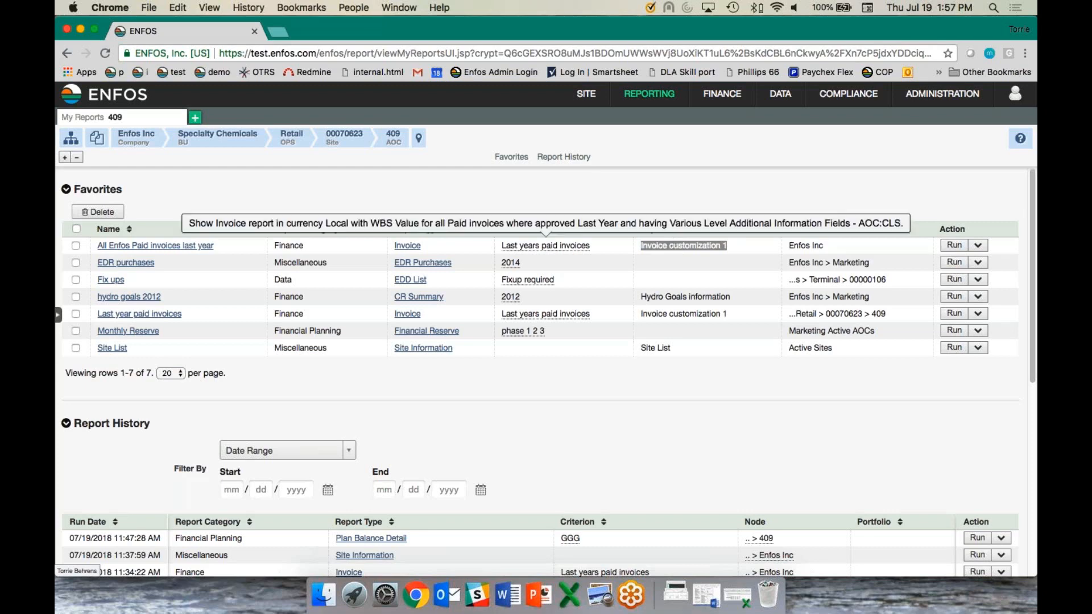
{"action": "left_click", "coordinate": [566, 196]}
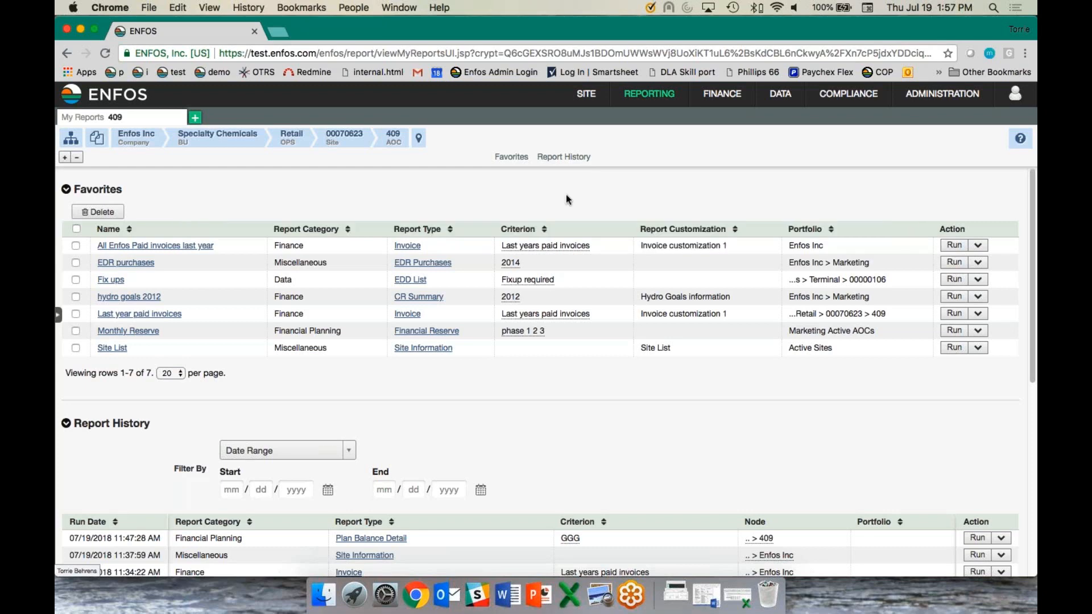
Step: Set up a report run in a new ENFOS tab on all nodes, choosing the Invoice report from the Finance category
{"action": "left_click", "coordinate": [198, 118]}
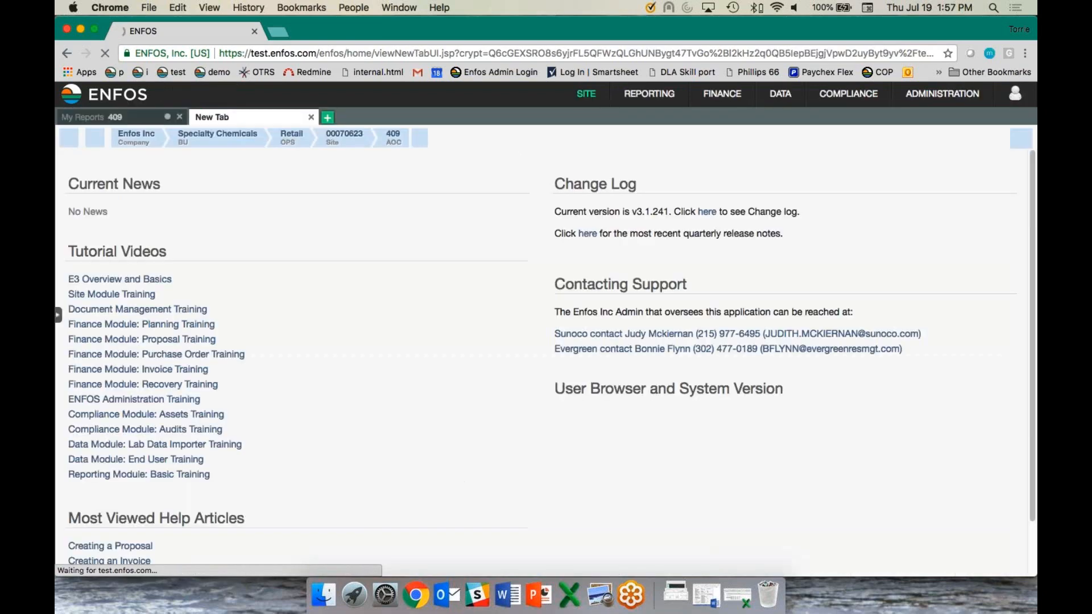
{"action": "mouse_move", "coordinate": [648, 94]}
{"action": "left_click", "coordinate": [634, 119]}
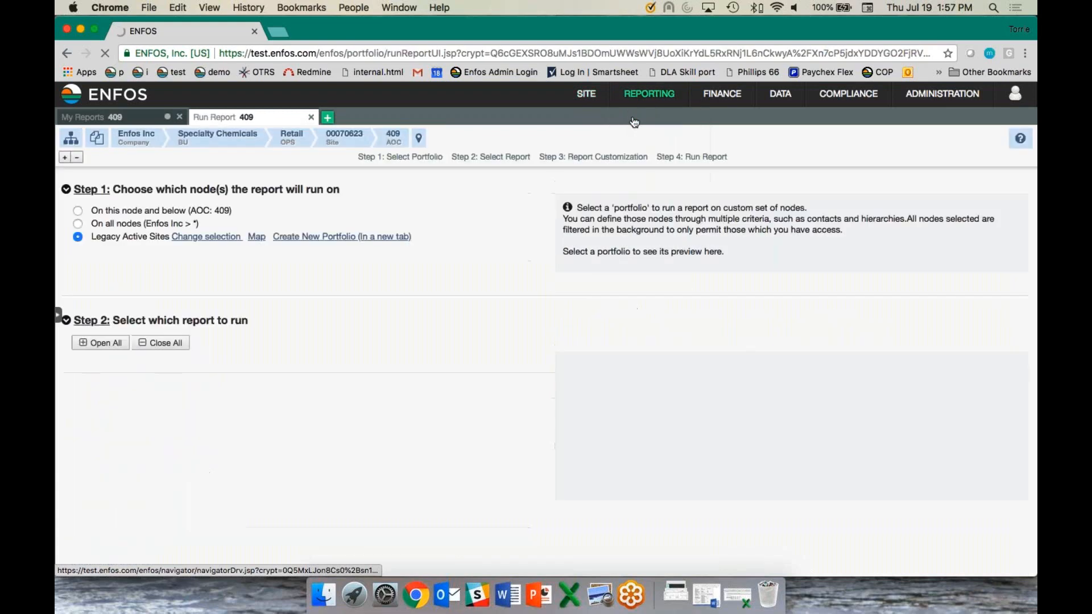
{"action": "left_click", "coordinate": [78, 224]}
{"action": "left_click", "coordinate": [94, 418]}
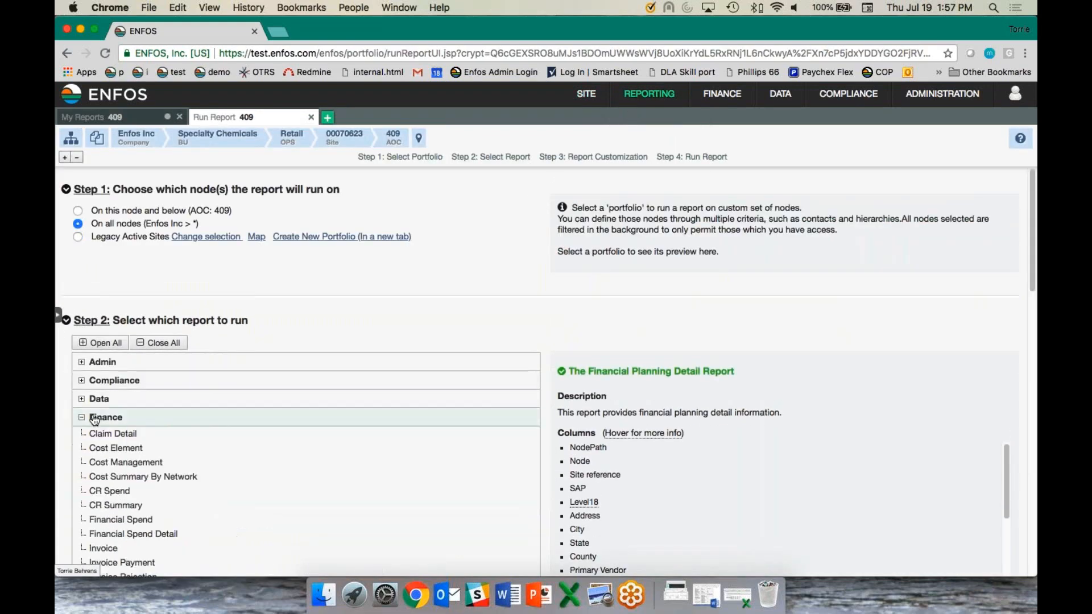
{"action": "left_click", "coordinate": [107, 548]}
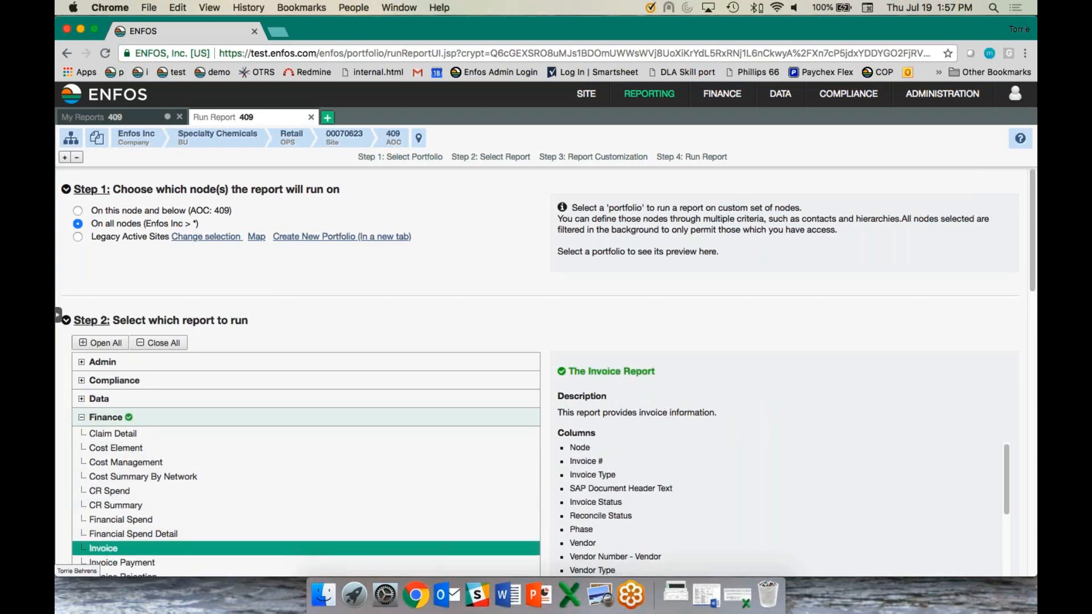
Step: Open the Invoice entry of the saved criteria "Last years paid invoices" for editing
{"action": "scroll", "coordinate": [1011, 318], "scroll_direction": "down", "scroll_amount": 15}
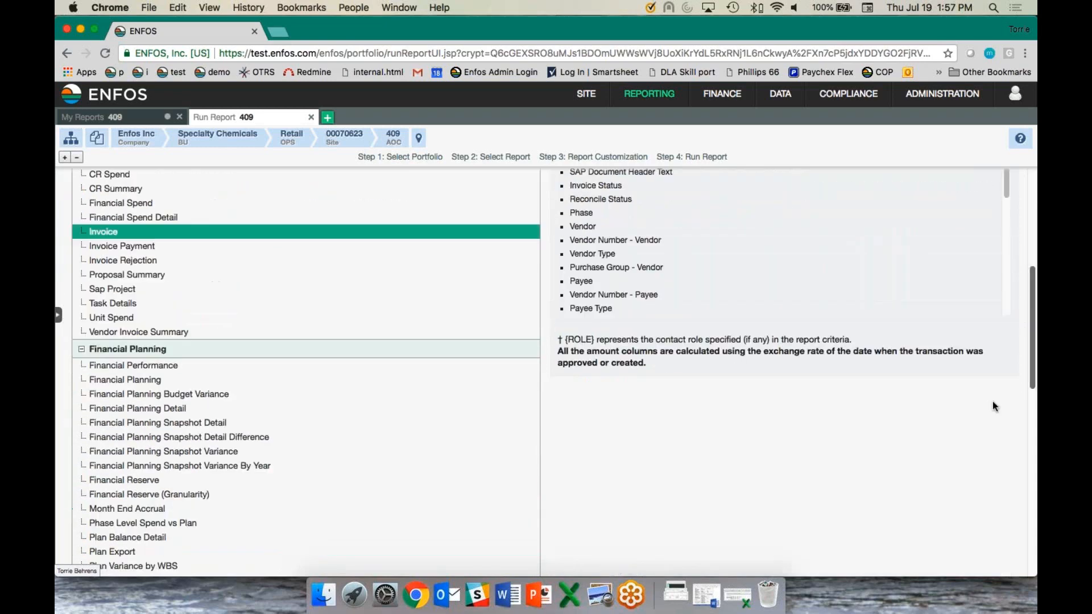
{"action": "scroll", "coordinate": [960, 487], "scroll_direction": "down", "scroll_amount": 2}
{"action": "left_click", "coordinate": [213, 400]}
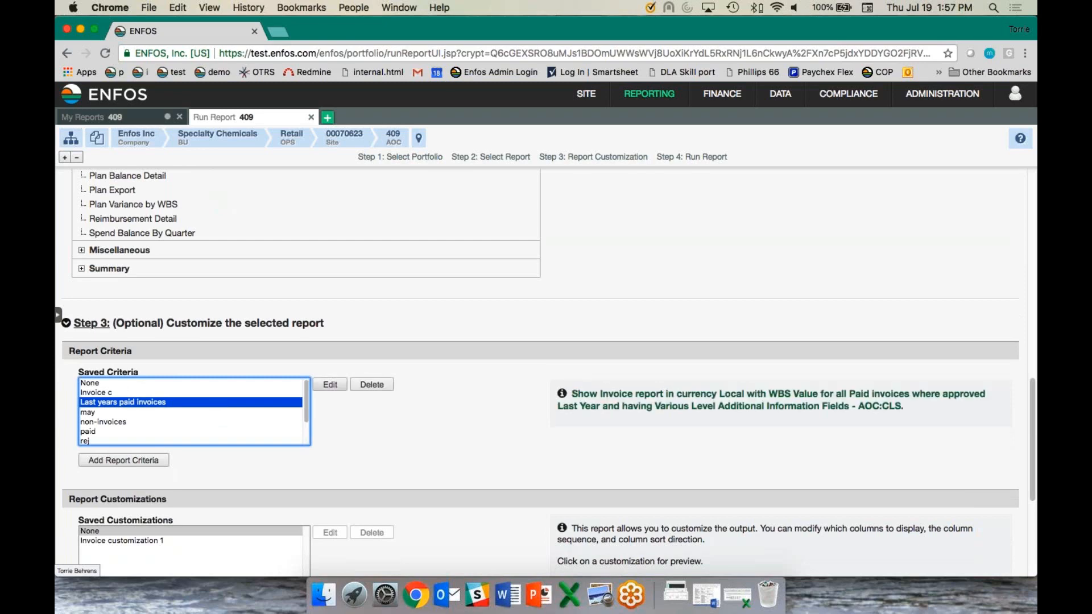
{"action": "left_click", "coordinate": [330, 385]}
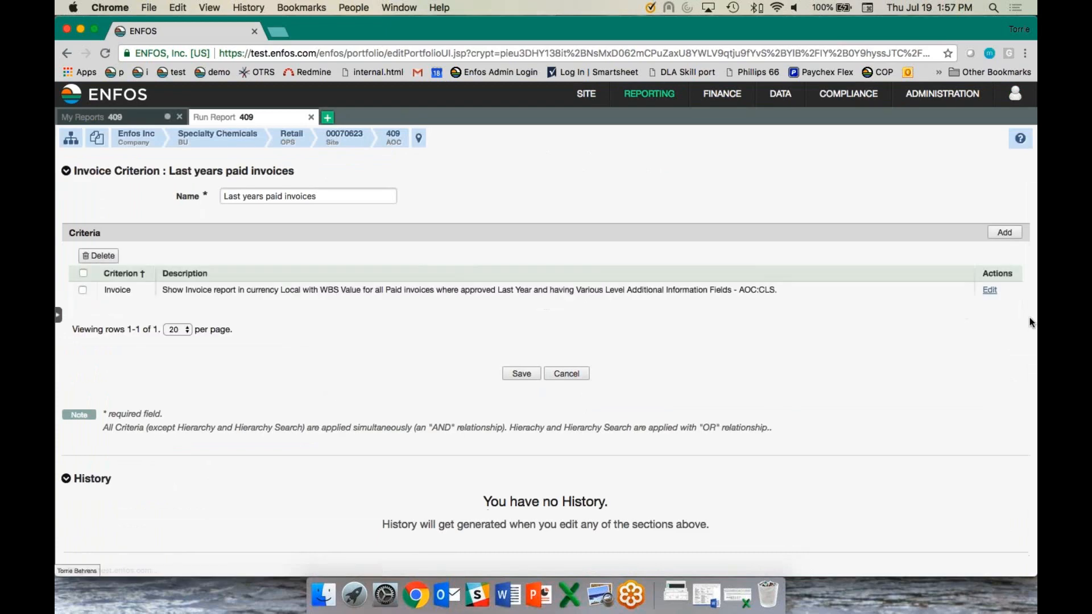
{"action": "left_click", "coordinate": [990, 287]}
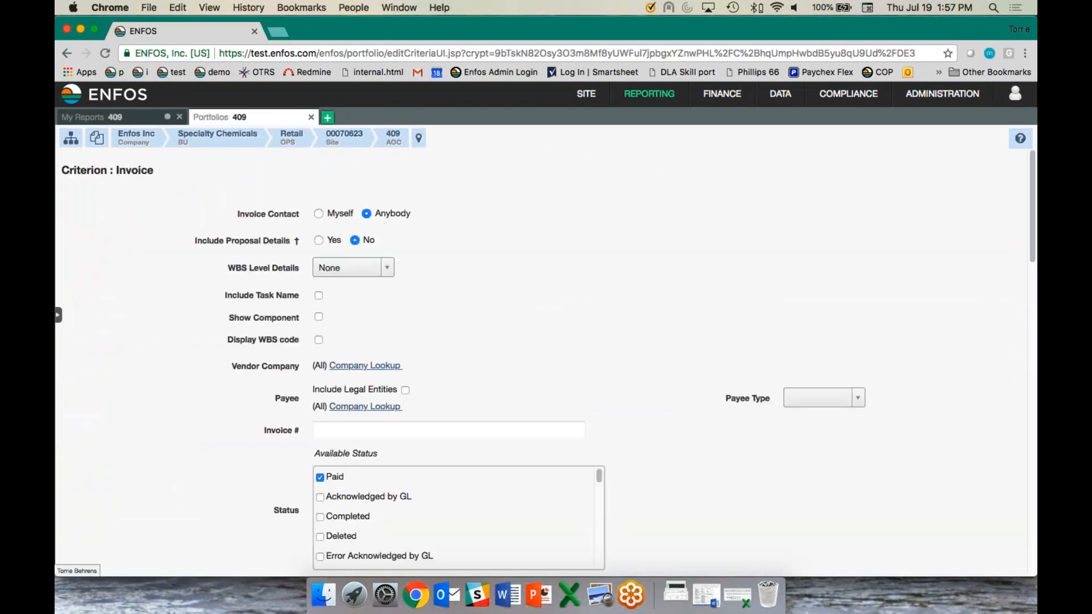
Step: Set the Approved Date range of the Invoice criterion to This year and save the modified criteria
{"action": "scroll", "coordinate": [1029, 257], "scroll_direction": "down", "scroll_amount": 1}
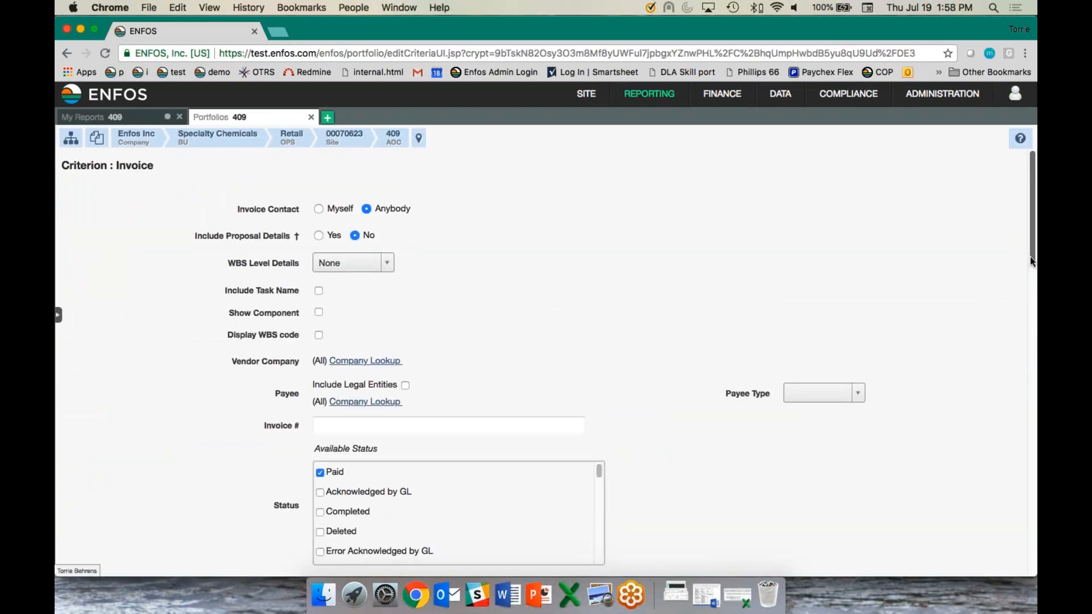
{"action": "scroll", "coordinate": [1029, 258], "scroll_direction": "down", "scroll_amount": 3}
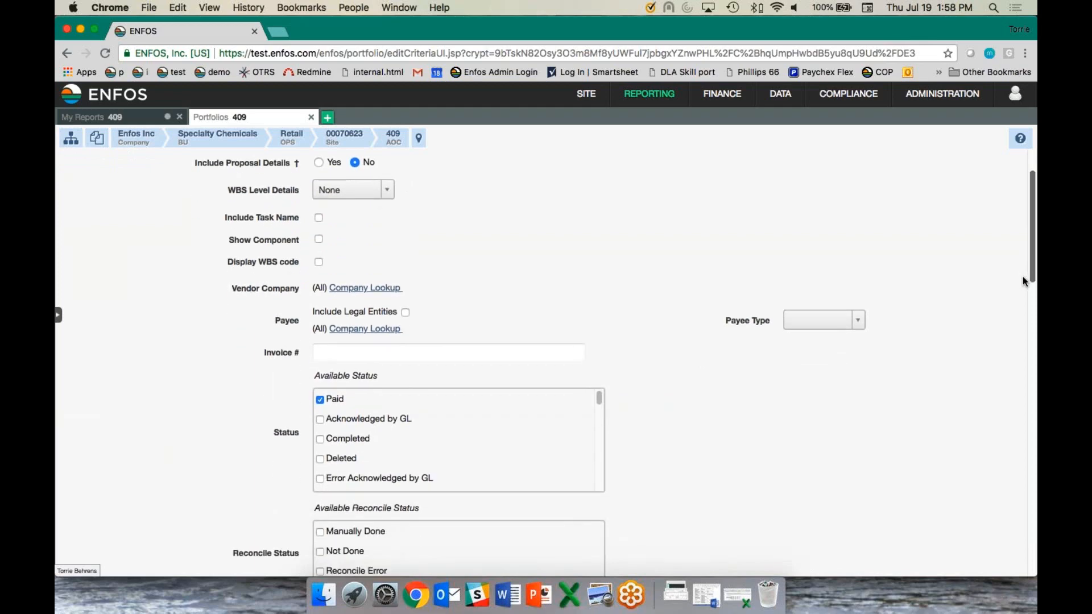
{"action": "scroll", "coordinate": [1022, 276], "scroll_direction": "down", "scroll_amount": 3}
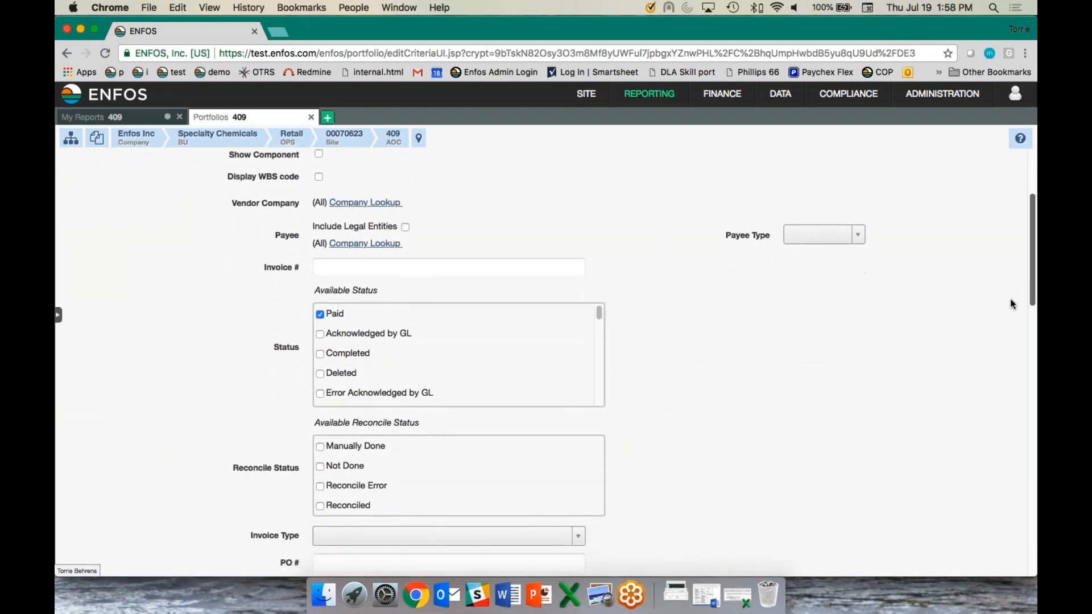
{"action": "scroll", "coordinate": [1011, 300], "scroll_direction": "down", "scroll_amount": 10}
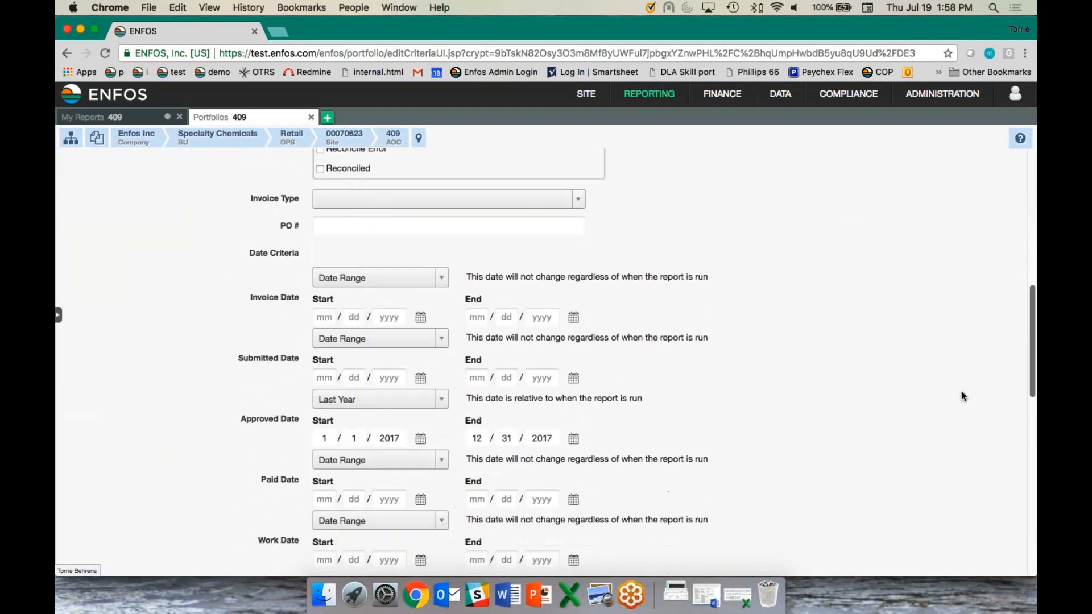
{"action": "scroll", "coordinate": [961, 396], "scroll_direction": "down", "scroll_amount": 2}
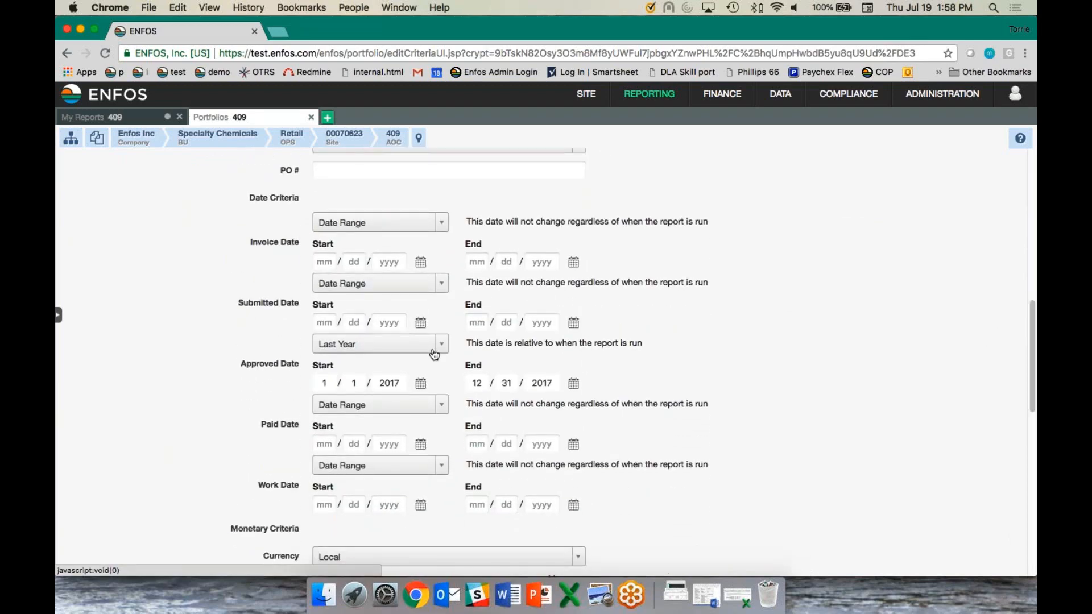
{"action": "left_click", "coordinate": [433, 352]}
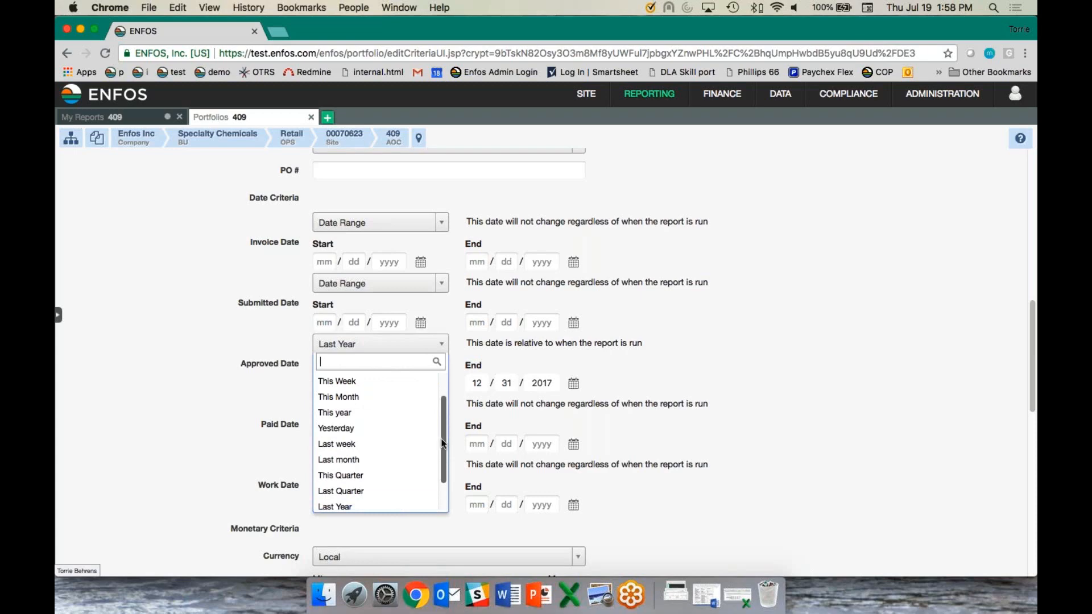
{"action": "left_click_drag", "start_coordinate": [443, 443], "coordinate": [446, 388]}
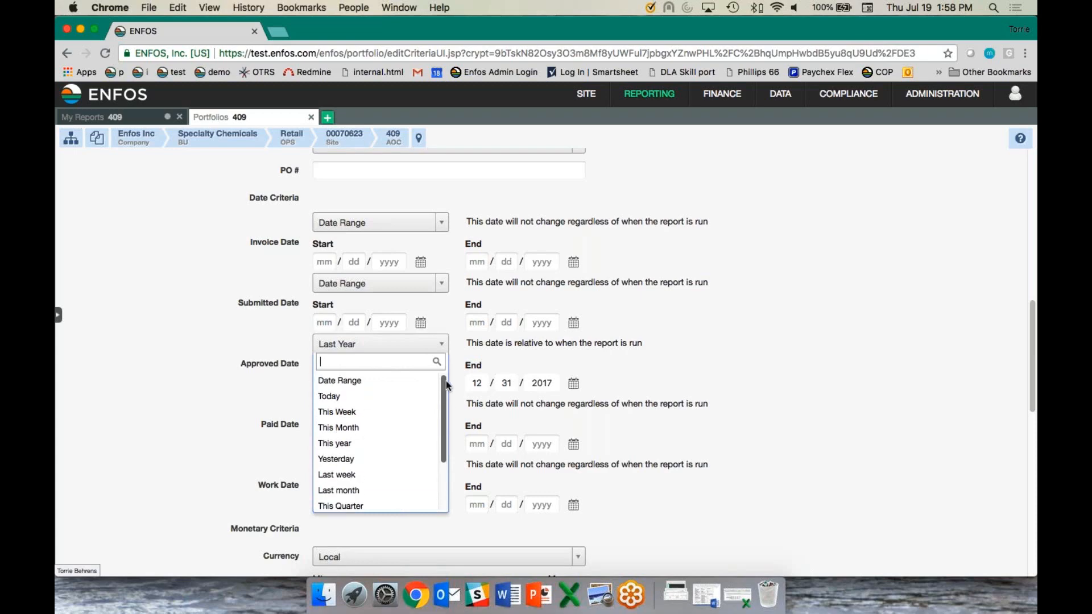
{"action": "left_click", "coordinate": [389, 449]}
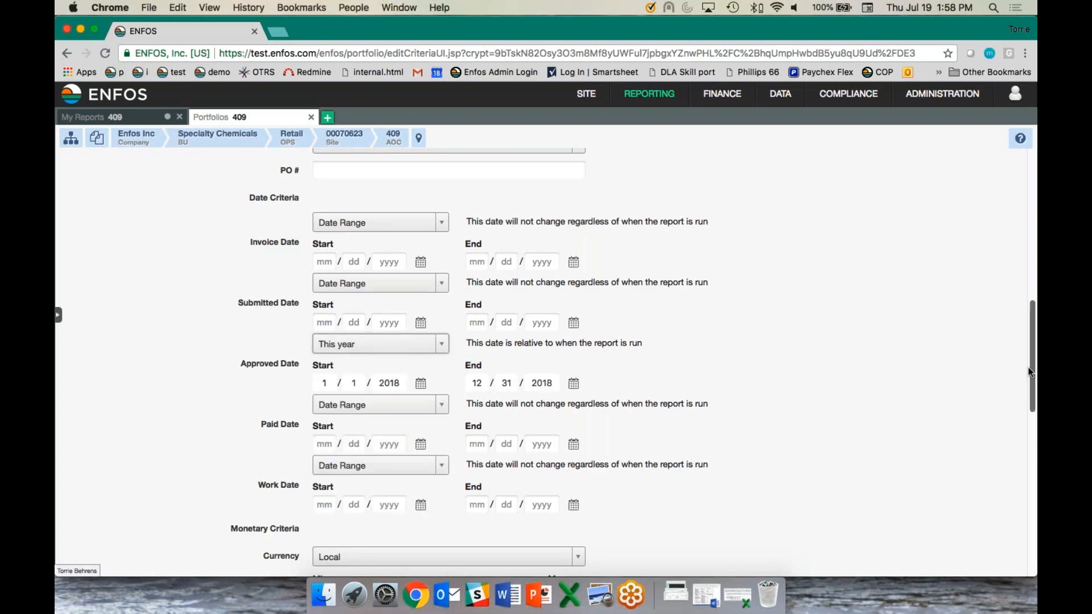
{"action": "left_click_drag", "start_coordinate": [1030, 373], "coordinate": [948, 544]}
{"action": "left_click", "coordinate": [505, 465]}
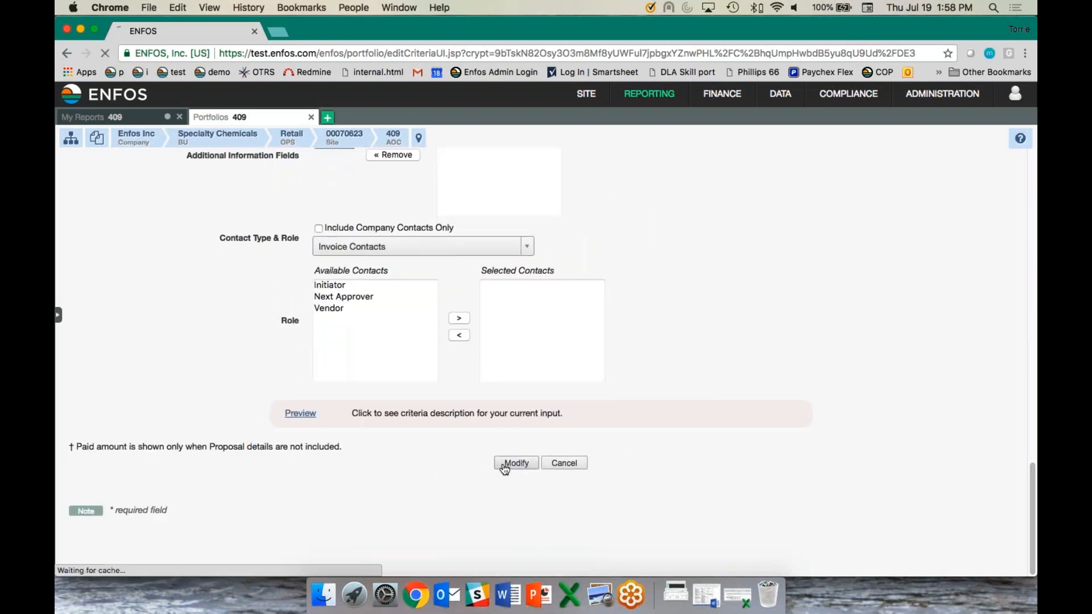
{"action": "left_click", "coordinate": [520, 375]}
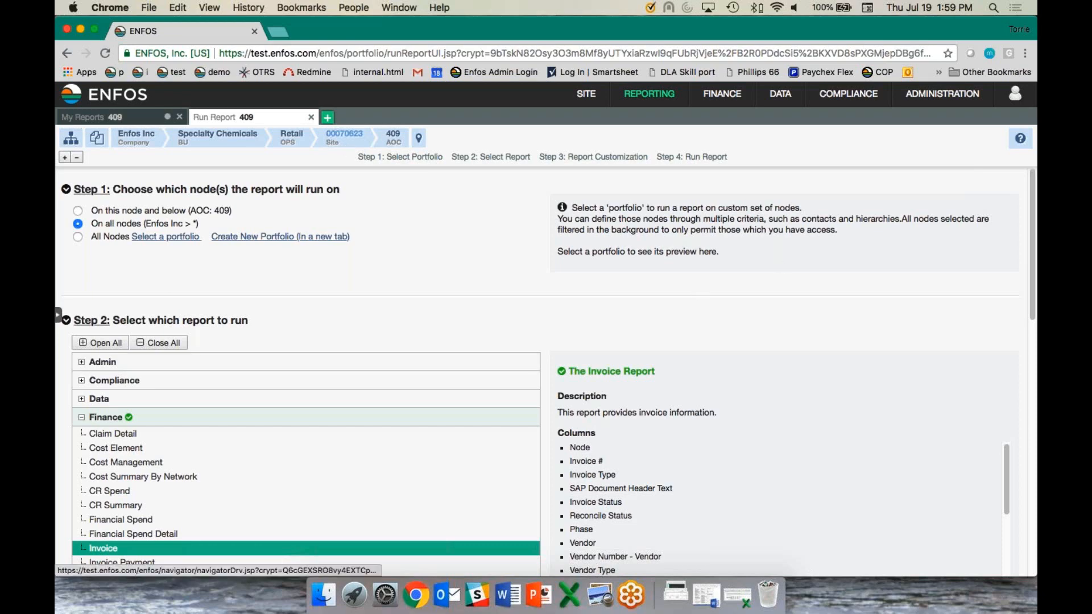
Step: Open the user Preferences in a new ENFOS tab and expand all of its sections
{"action": "left_click", "coordinate": [328, 117]}
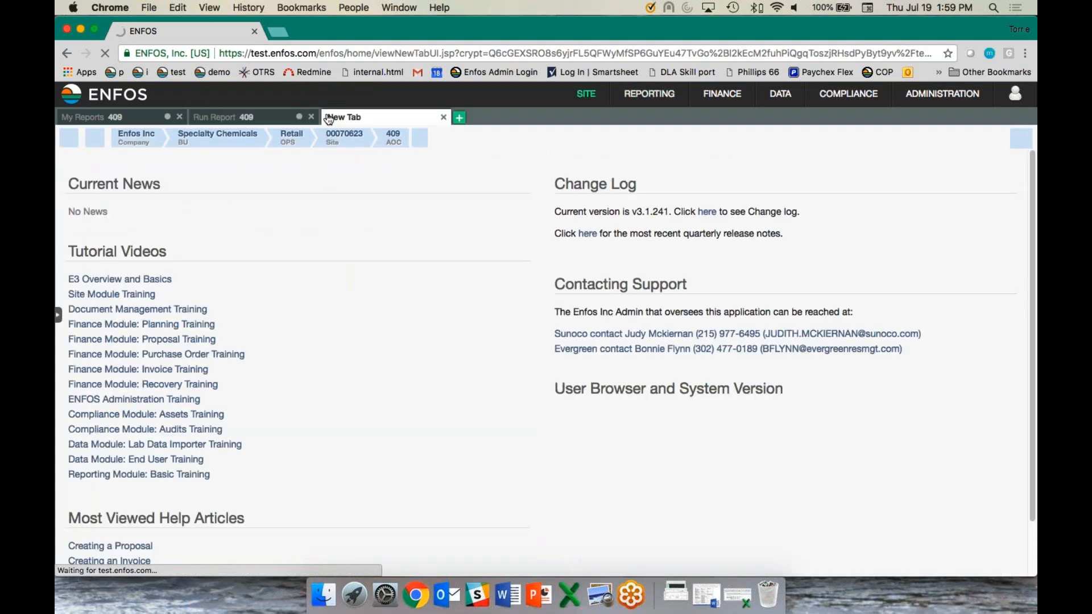
{"action": "mouse_move", "coordinate": [978, 102]}
{"action": "mouse_move", "coordinate": [1015, 94]}
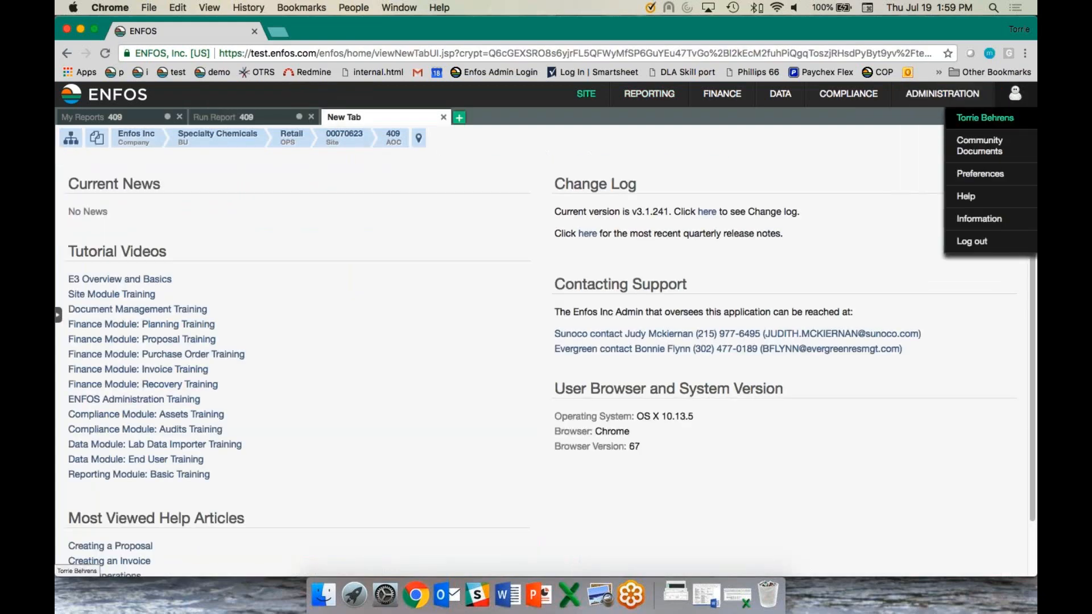
{"action": "left_click", "coordinate": [980, 175]}
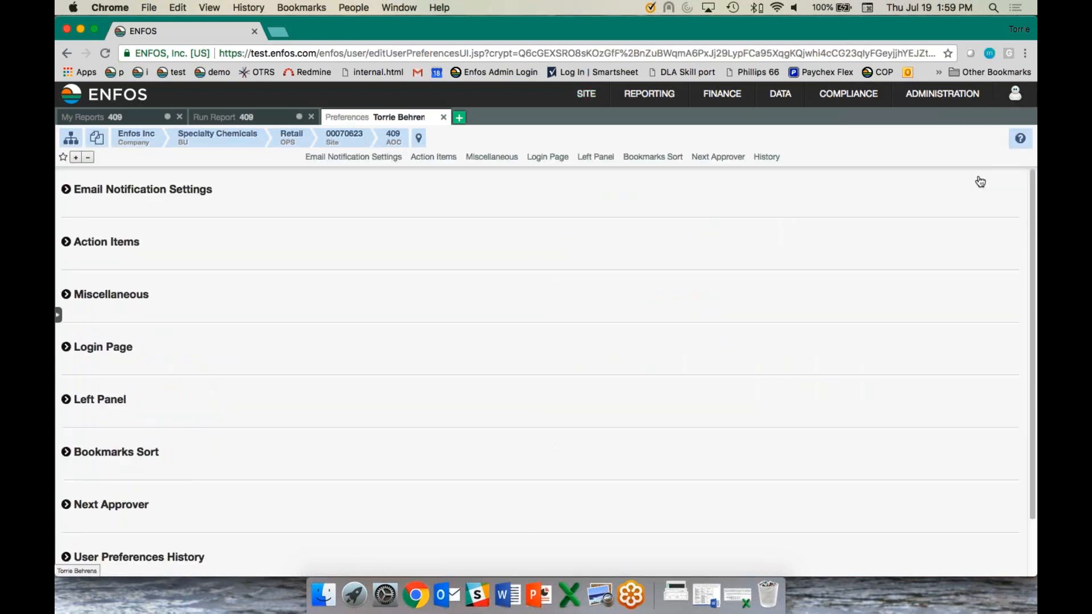
{"action": "left_click", "coordinate": [79, 158]}
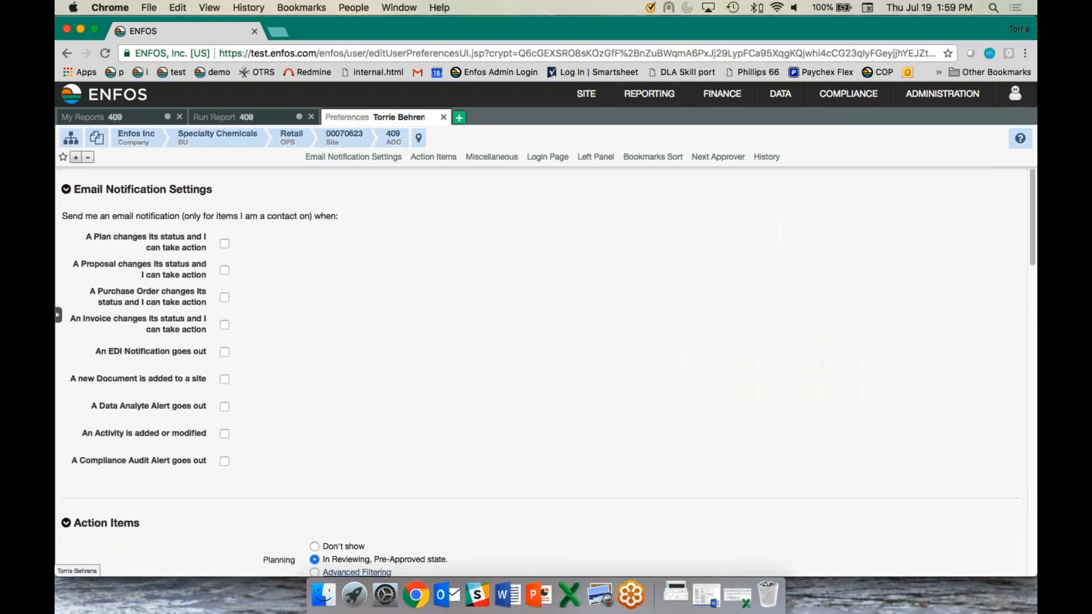
Step: Enter a semicolon as the CSV Delimiter in the Miscellaneous preferences, and clear the field again
{"action": "scroll", "coordinate": [1007, 391], "scroll_direction": "down", "scroll_amount": 15}
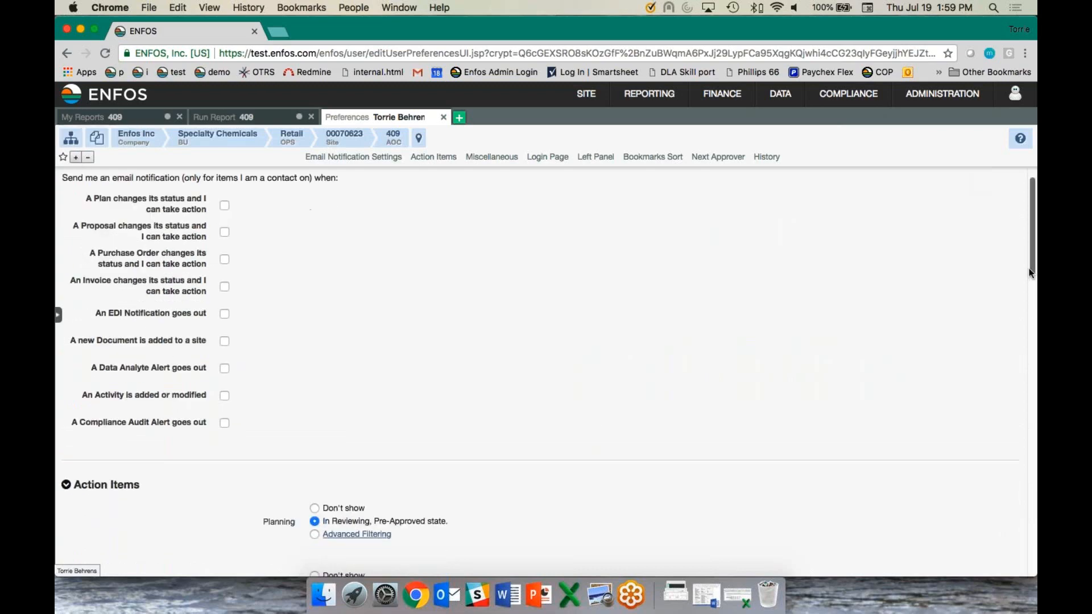
{"action": "scroll", "coordinate": [1000, 420], "scroll_direction": "down", "scroll_amount": 5}
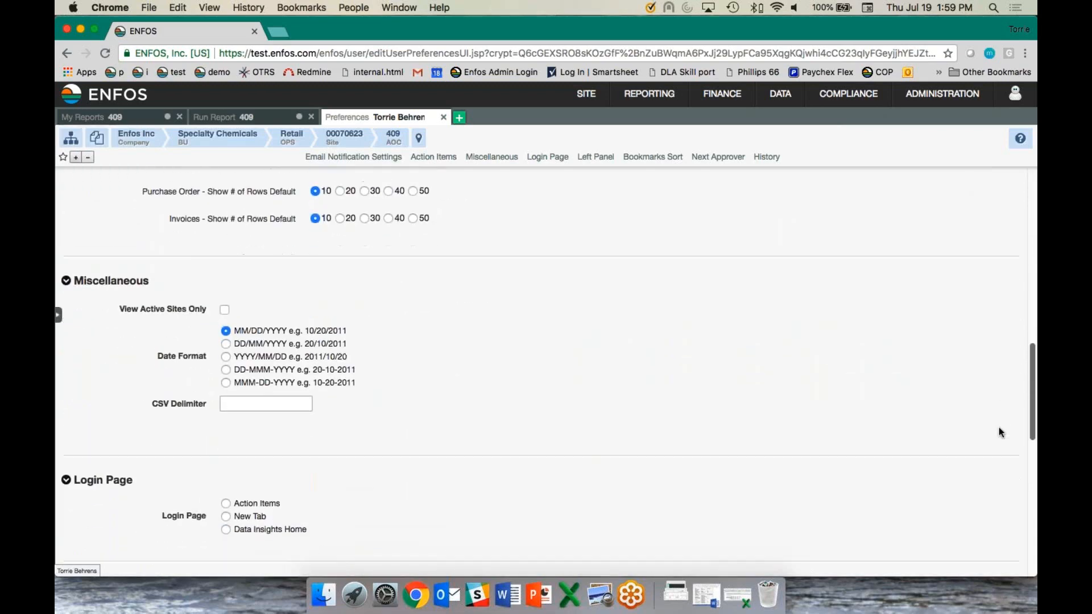
{"action": "left_click_drag", "start_coordinate": [150, 398], "coordinate": [206, 399]}
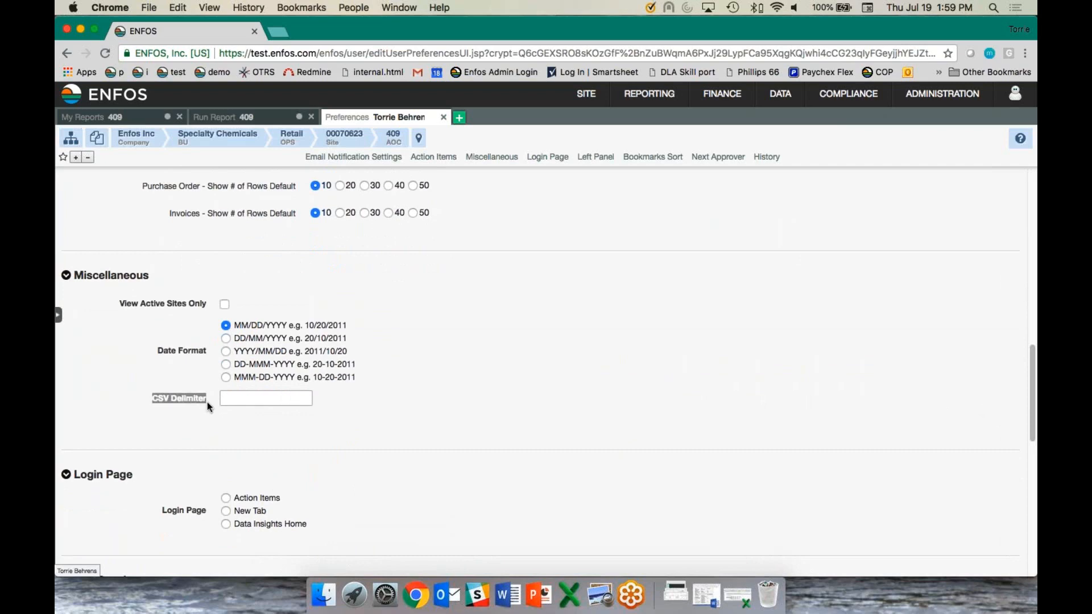
{"action": "left_click", "coordinate": [207, 401]}
{"action": "left_click", "coordinate": [245, 398]}
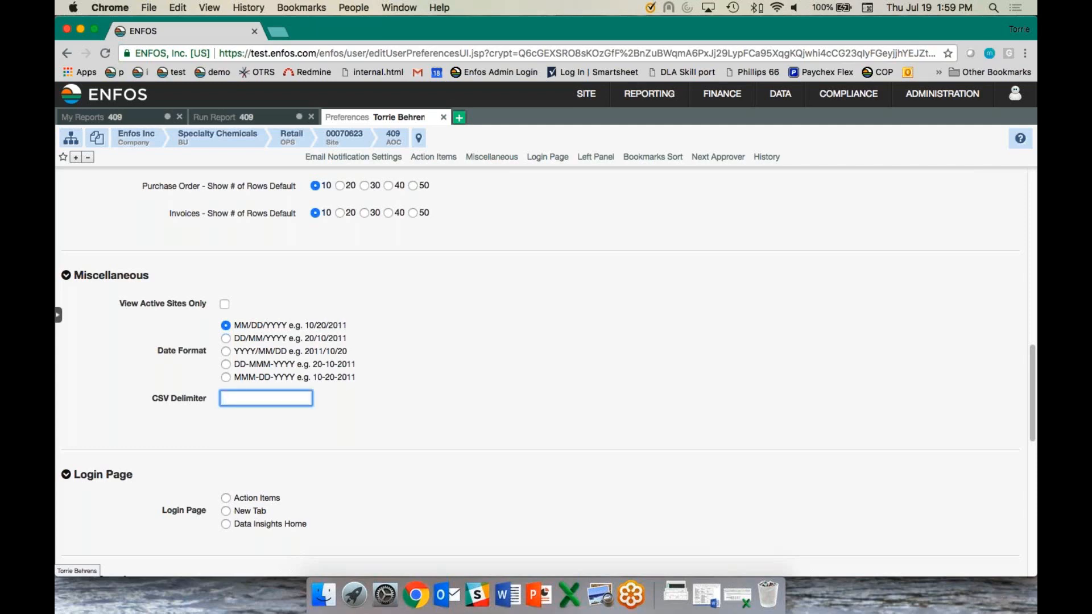
{"action": "type", "text": ";"}
{"action": "left_click", "coordinate": [272, 432]}
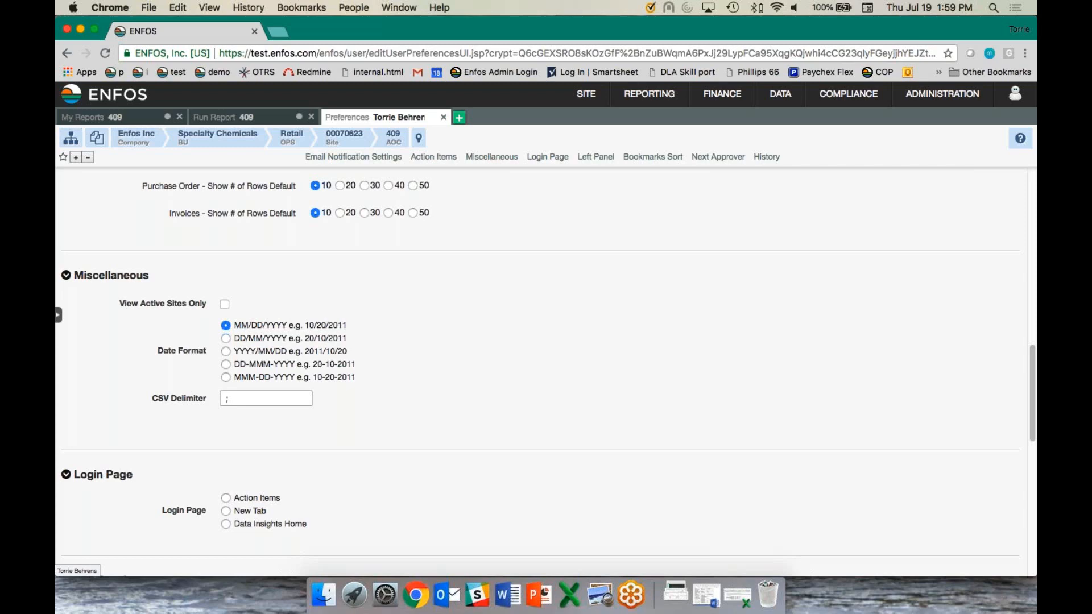
{"action": "left_click", "coordinate": [265, 398]}
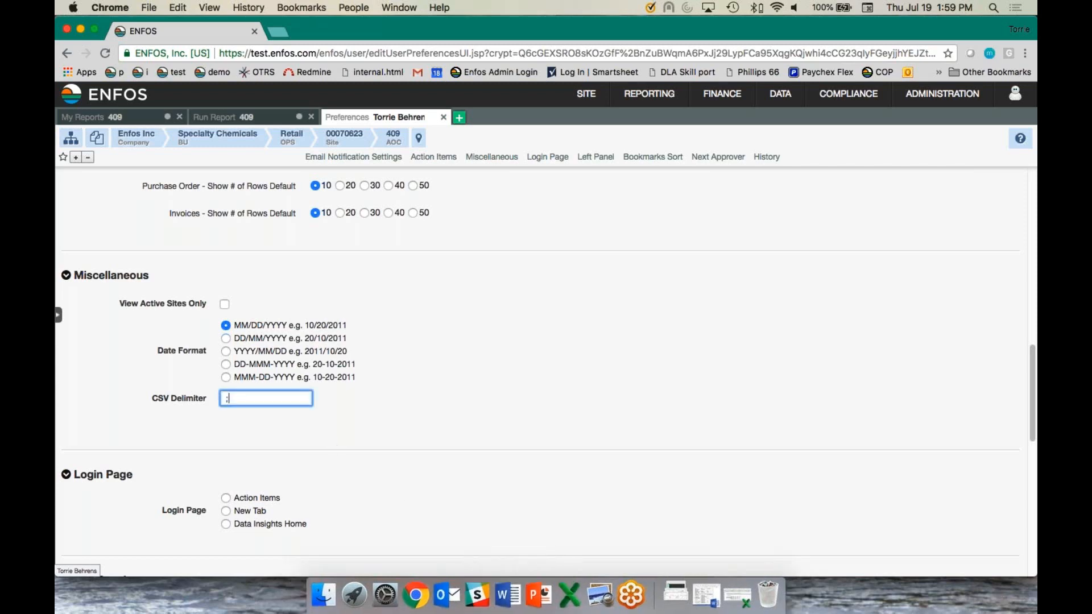
{"action": "key", "text": "BackSpace"}
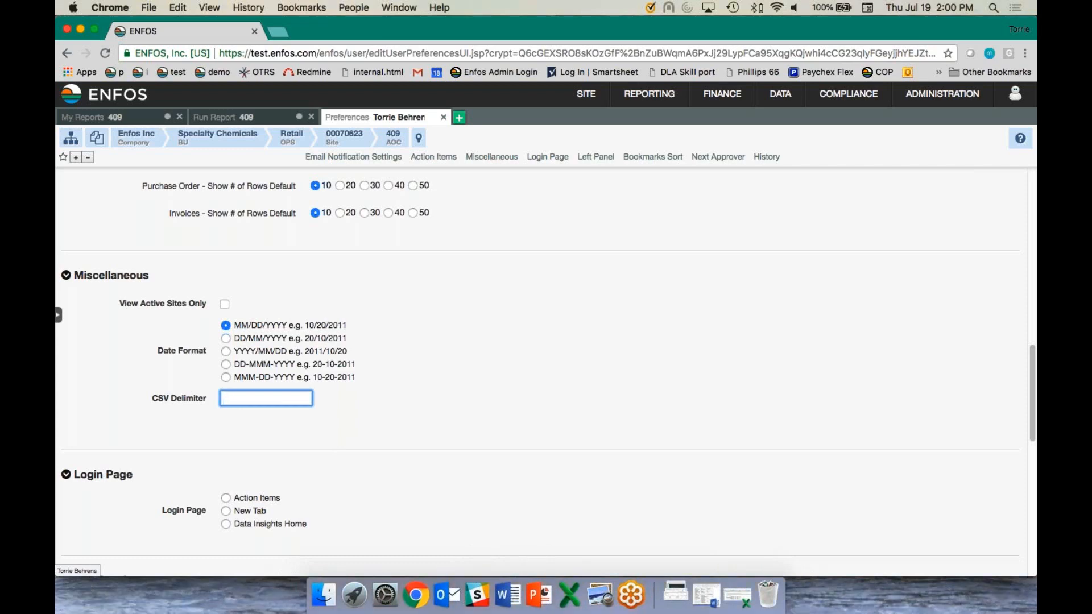